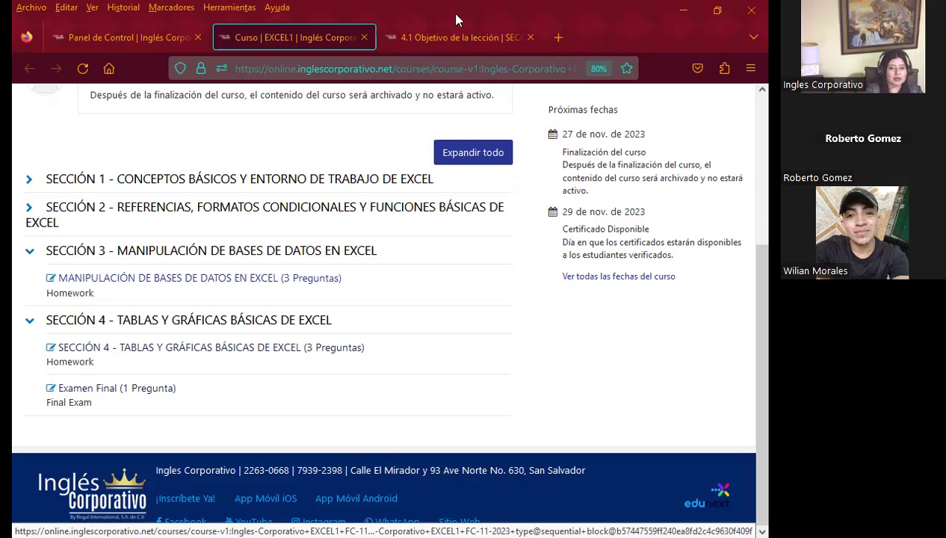
Switch to the '4.1 Objetivo de la lección' page and read through the TABLAS and CREAR UNA TABLA slides.
left_click(446, 39)
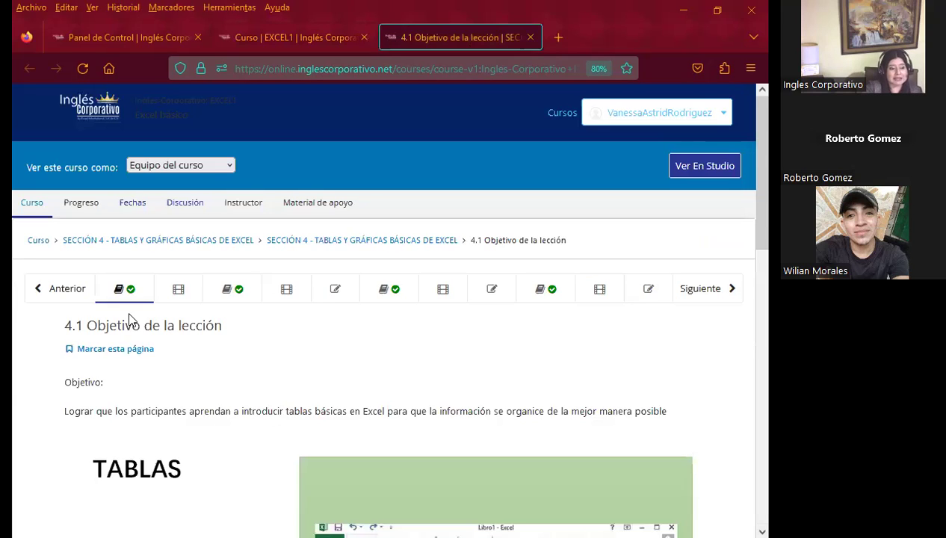
scroll(338, 355, "down", 3)
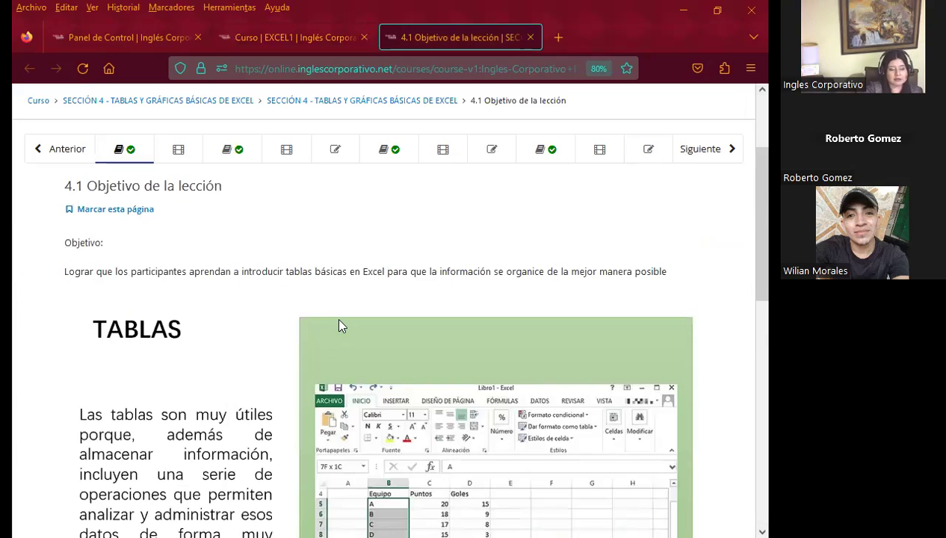
scroll(339, 325, "down", 5)
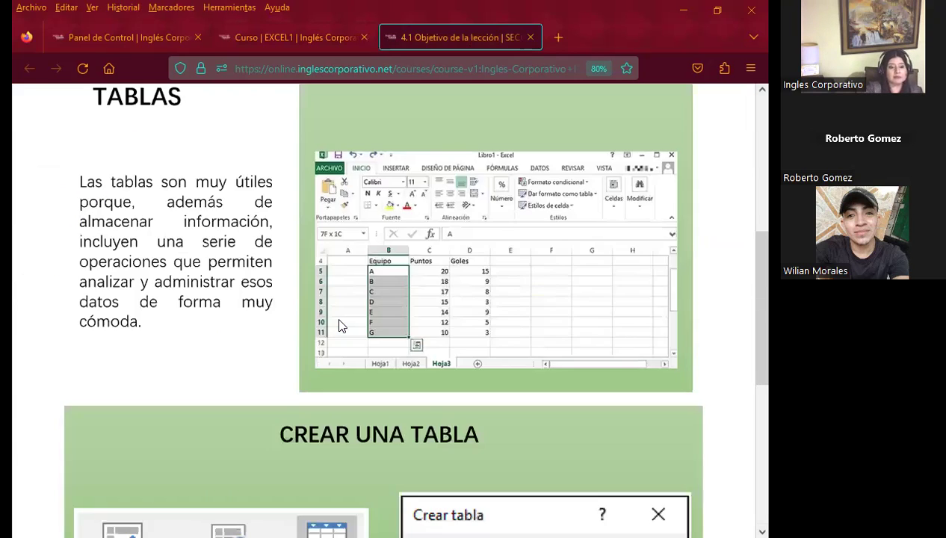
scroll(272, 296, "down", 4)
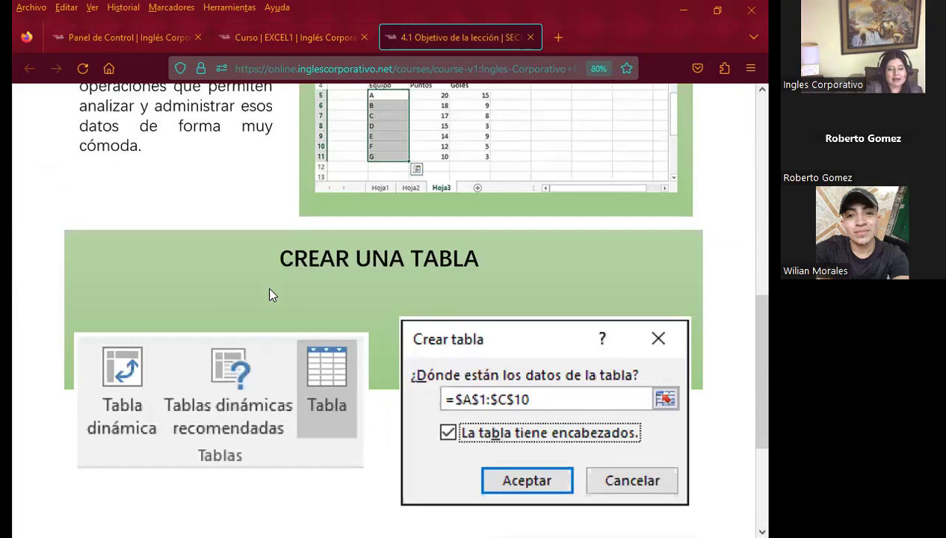
scroll(271, 296, "down", 2)
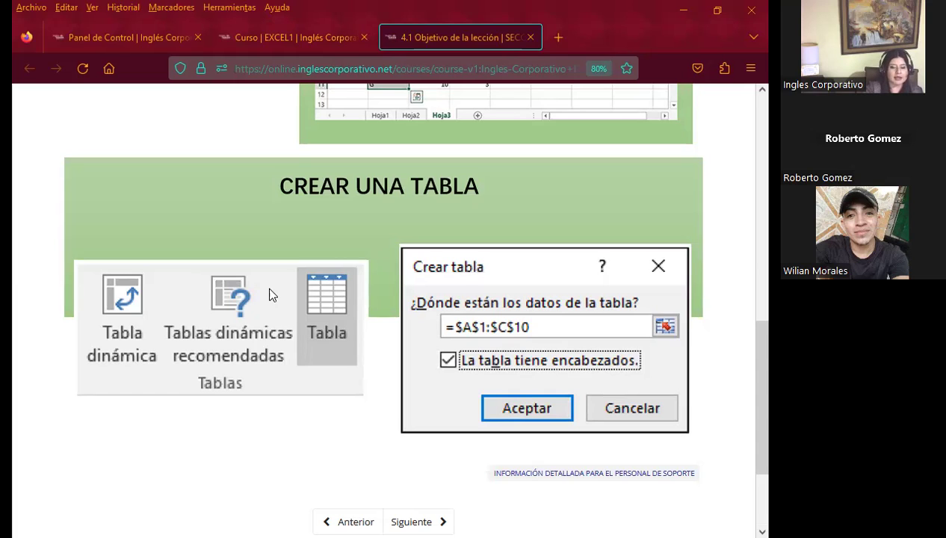
scroll(269, 284, "up", 3)
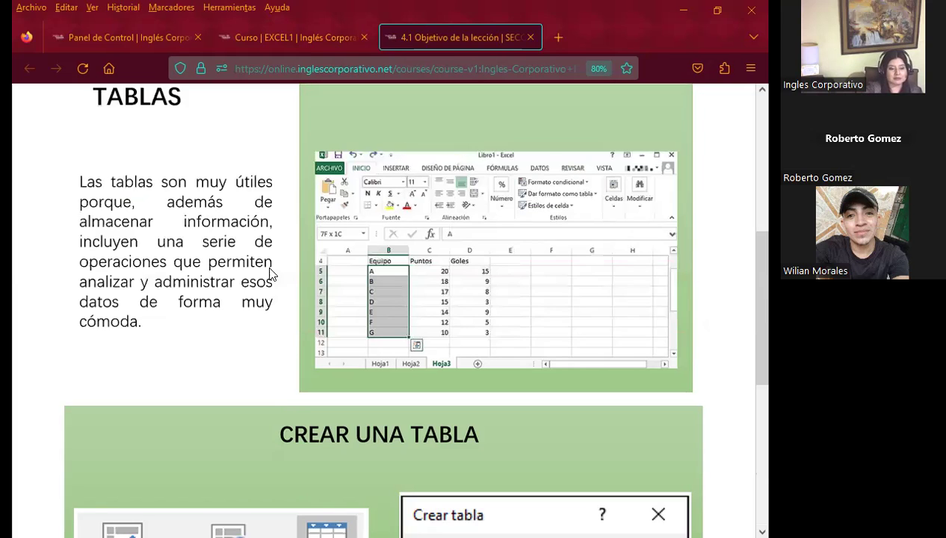
scroll(282, 343, "up", 5)
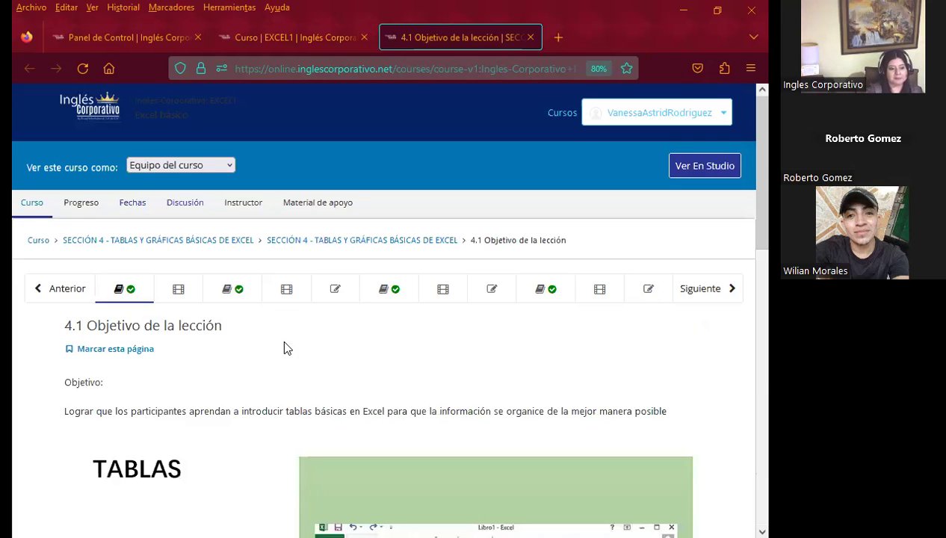
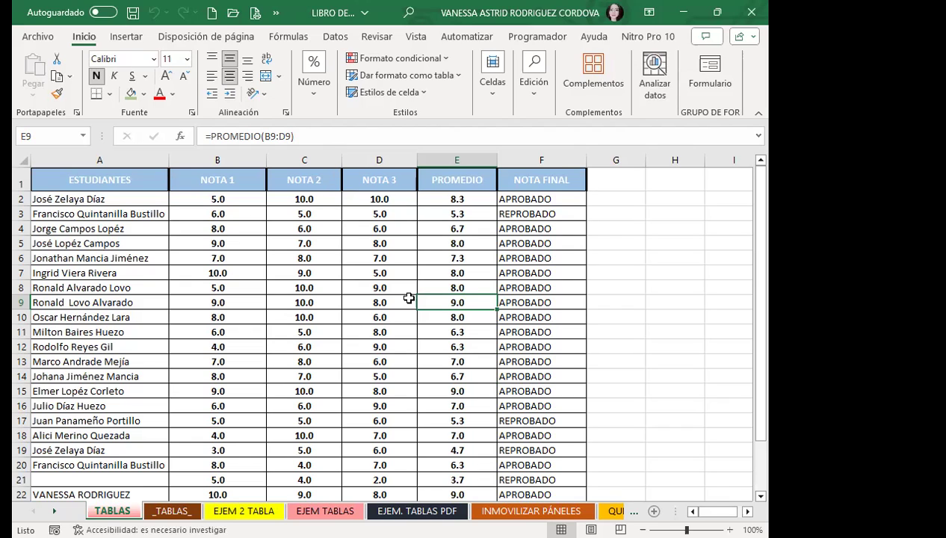
Close the table style gallery unused, then delete rows 21–27 from the grades list.
left_click(459, 77)
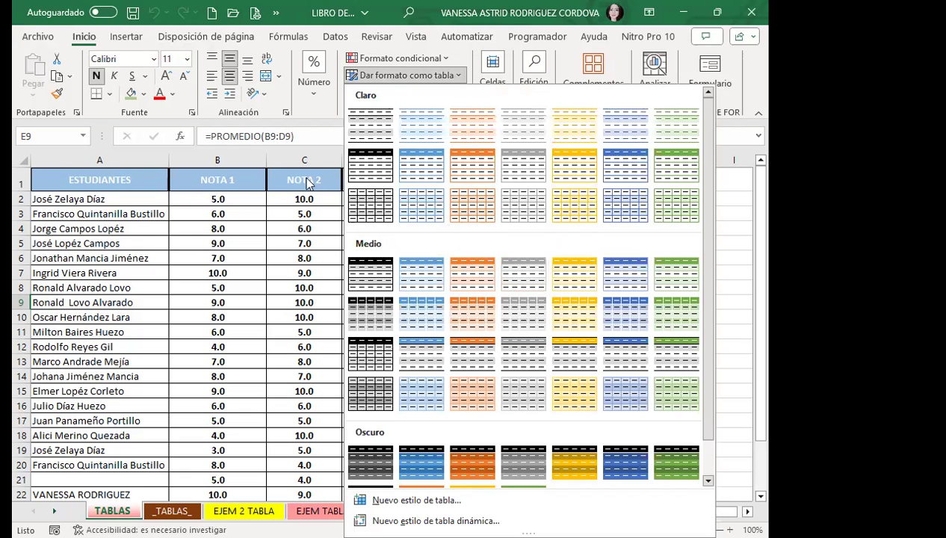
left_click(285, 202)
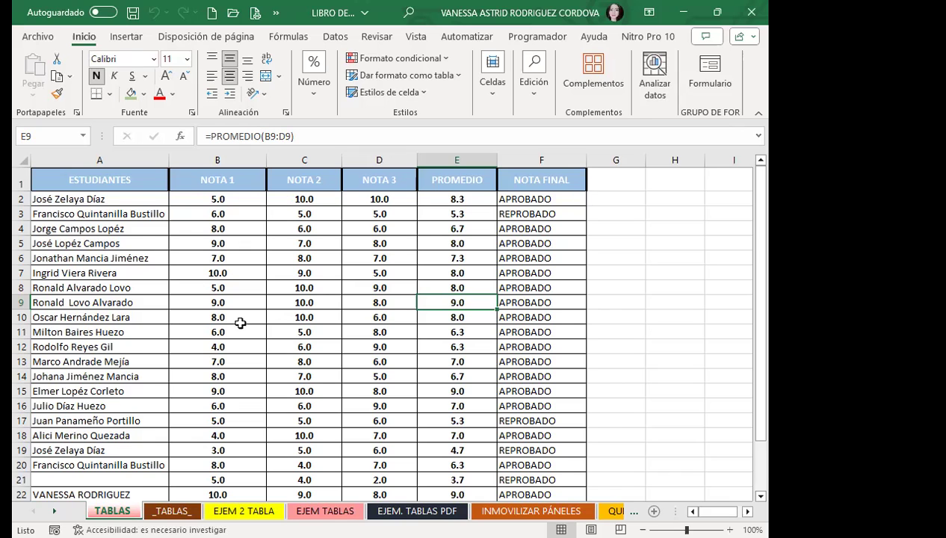
scroll(239, 323, "down", 5)
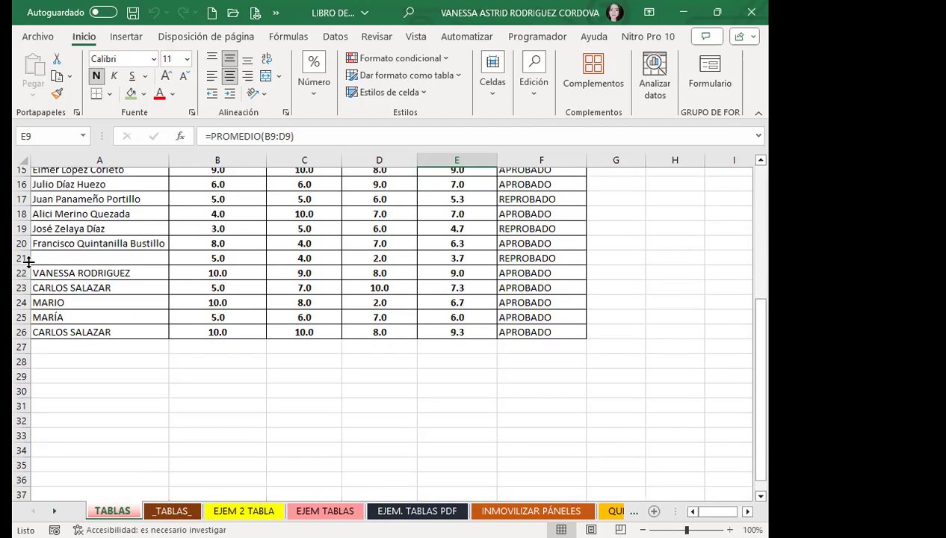
left_click(21, 256)
key("shift+Down")
key("shift+Down")
key("shift+Down")
key("shift+Down")
key("shift+Down")
key("shift+Down")
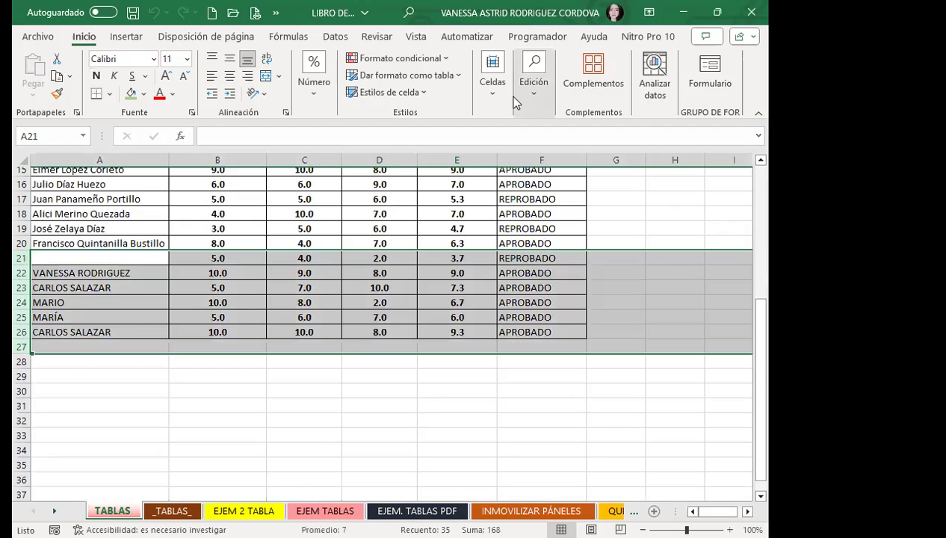
left_click(492, 82)
left_click(529, 135)
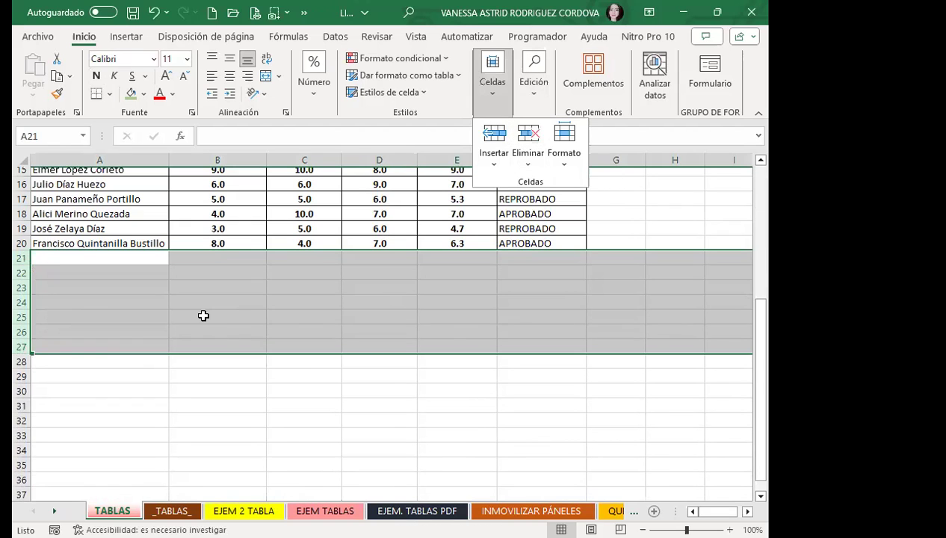
left_click(92, 299)
left_click(92, 257)
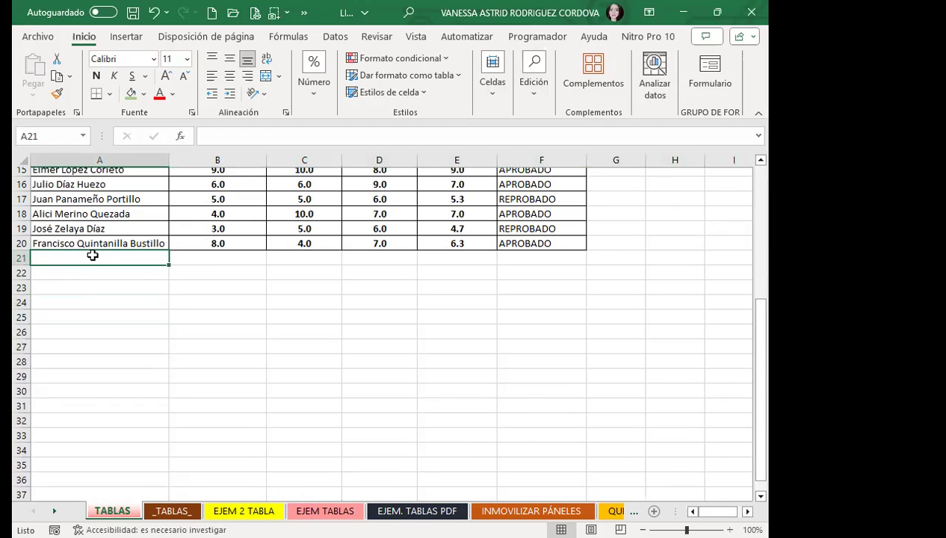
scroll(186, 295, "up", 5)
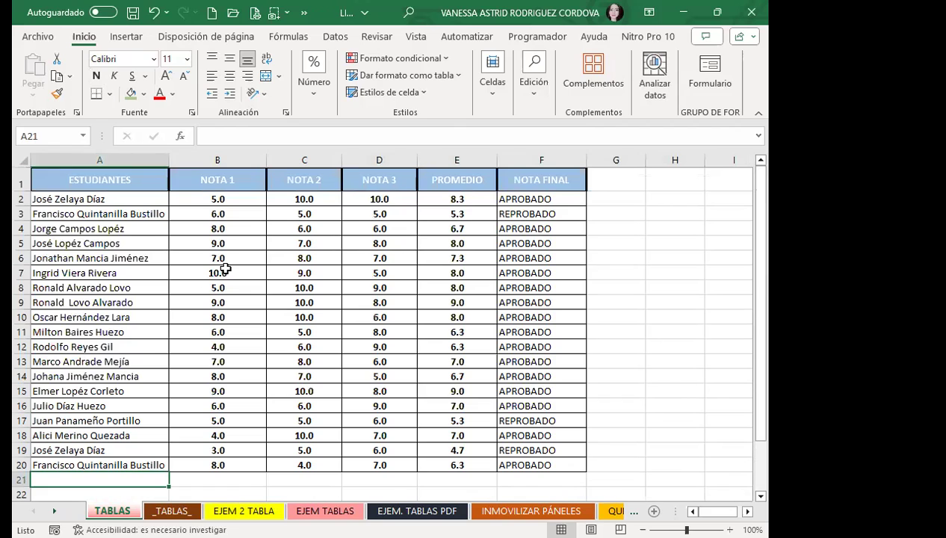
left_click(142, 200)
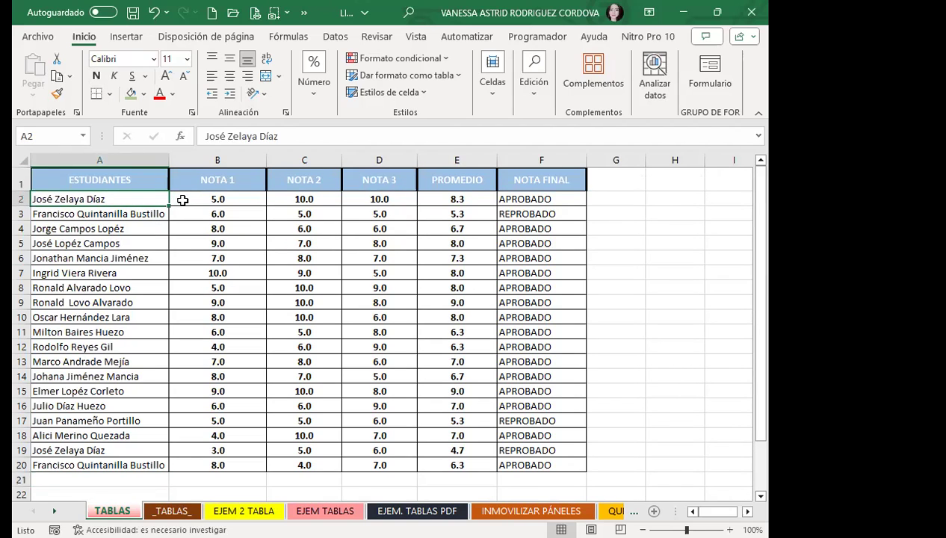
left_click(182, 200)
left_click(271, 198)
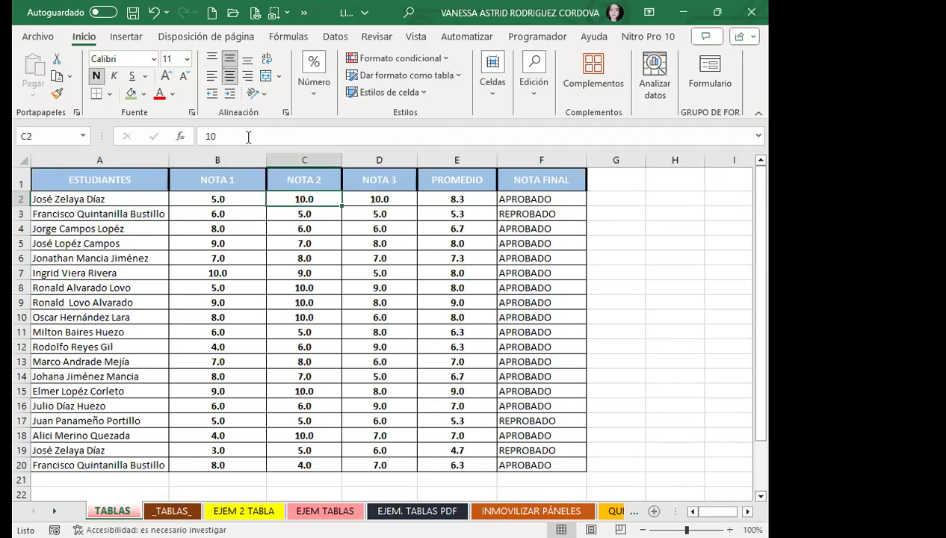
left_click(359, 201)
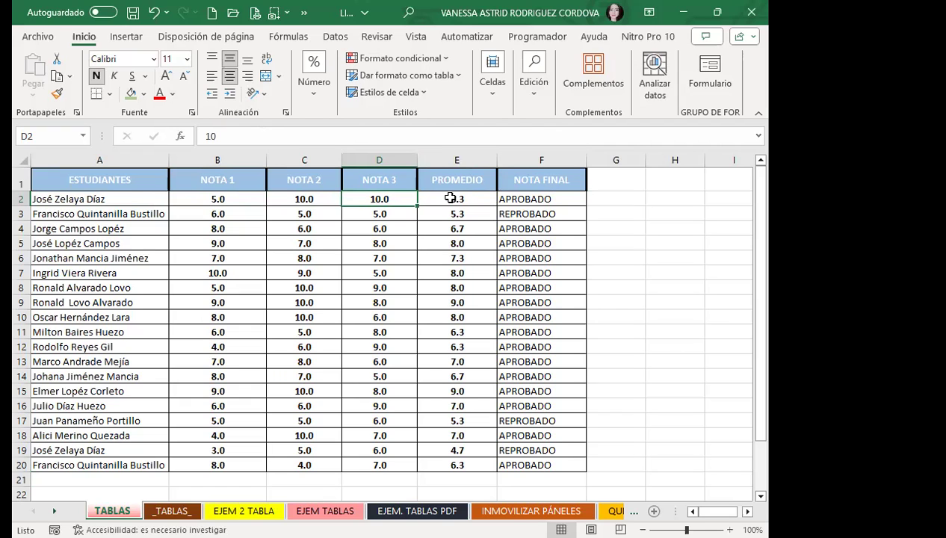
left_click(450, 198)
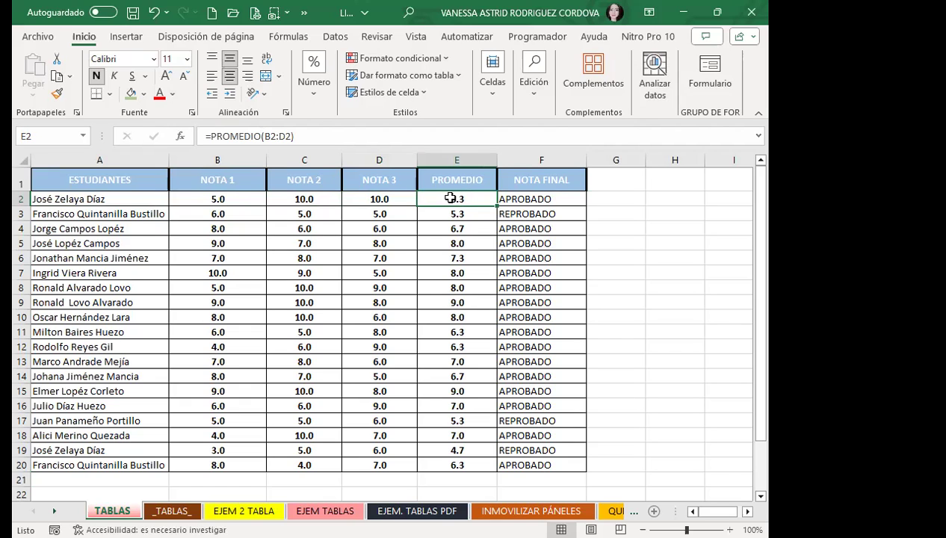
left_click(560, 201)
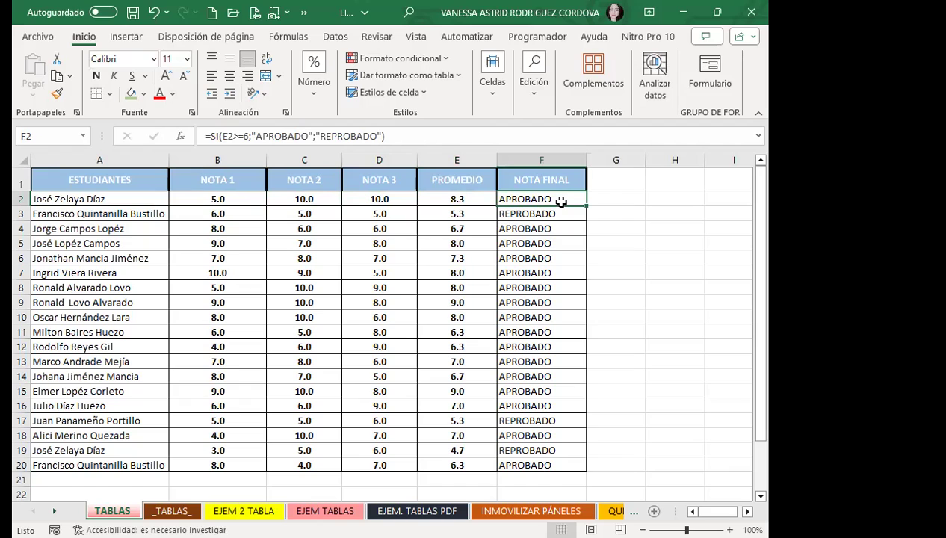
left_click(432, 200)
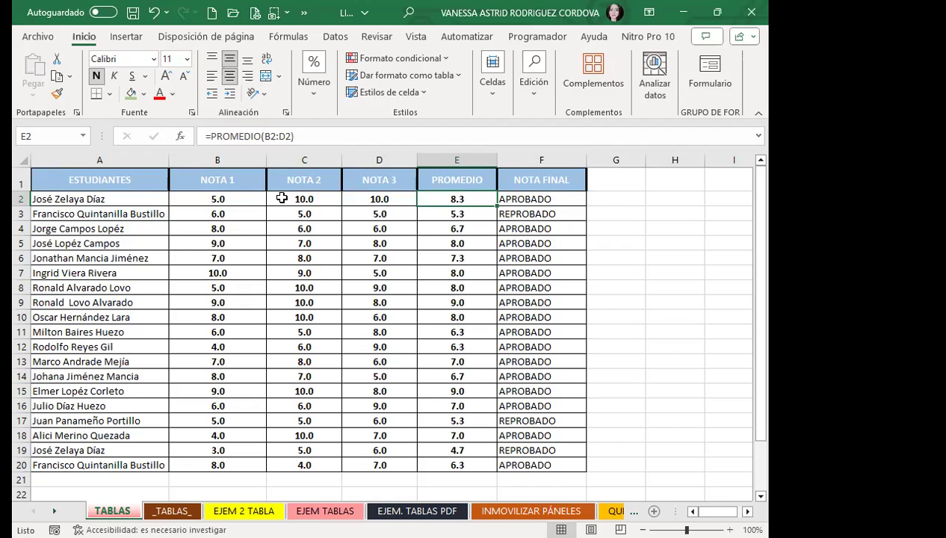
left_click(187, 196)
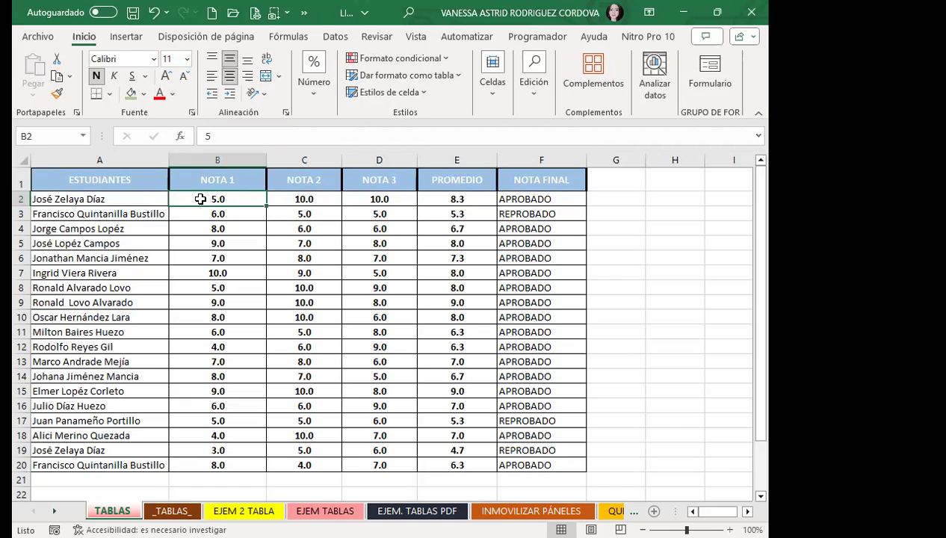
left_click(380, 198)
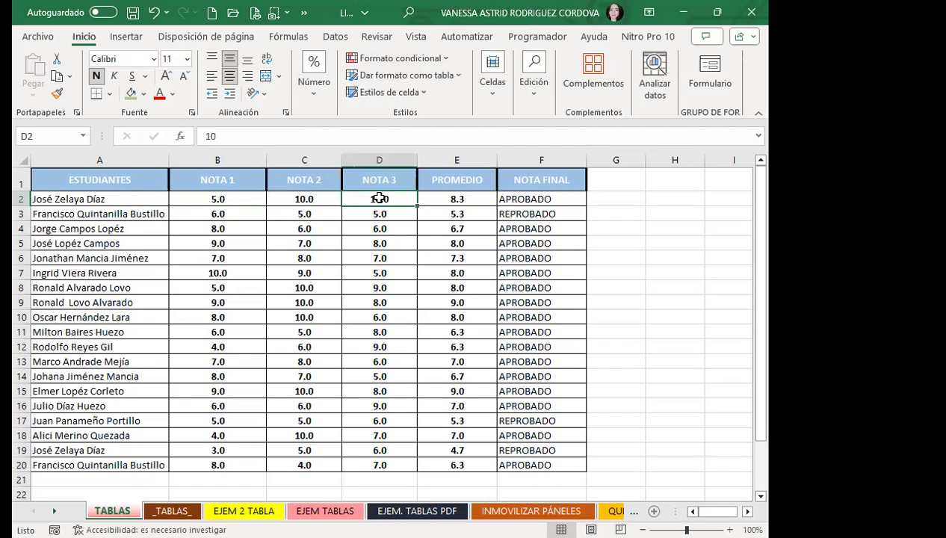
left_click(441, 198)
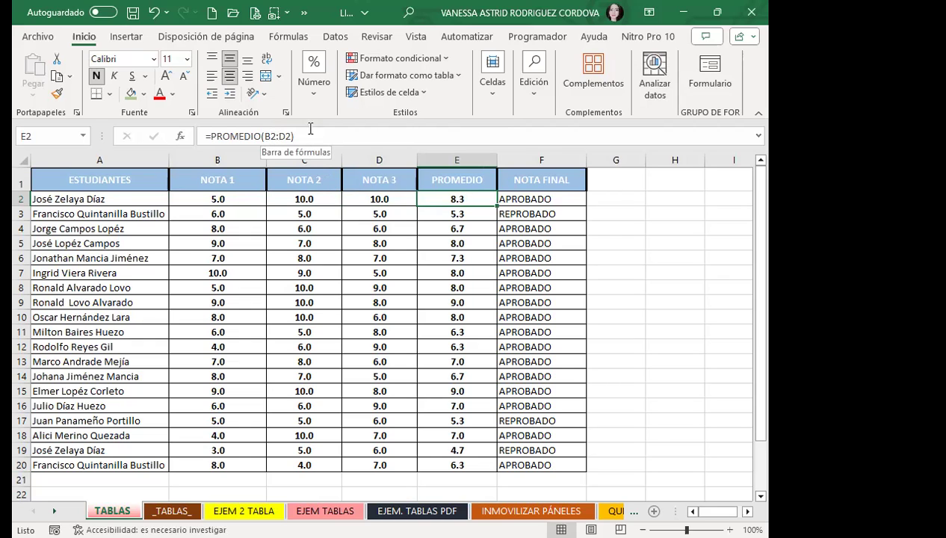
left_click(560, 205)
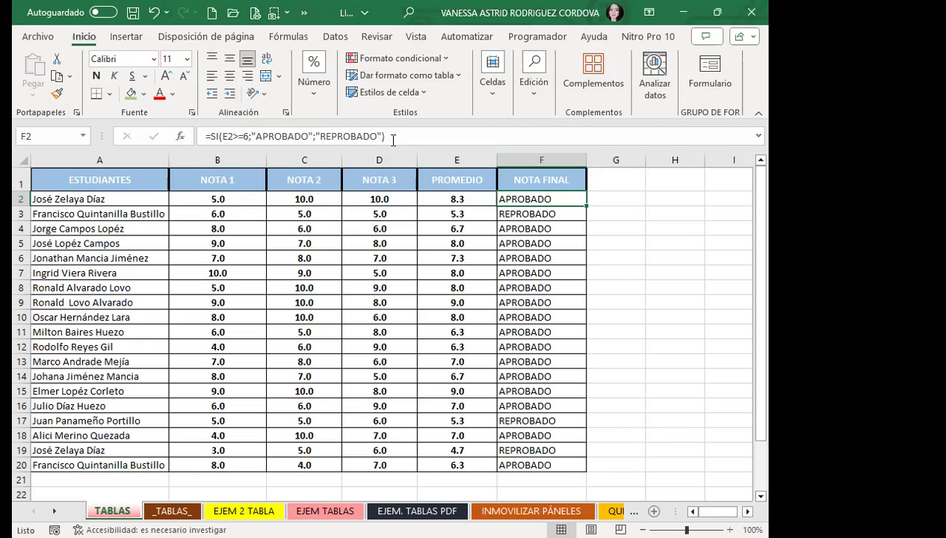
left_click(524, 214)
left_click(475, 215)
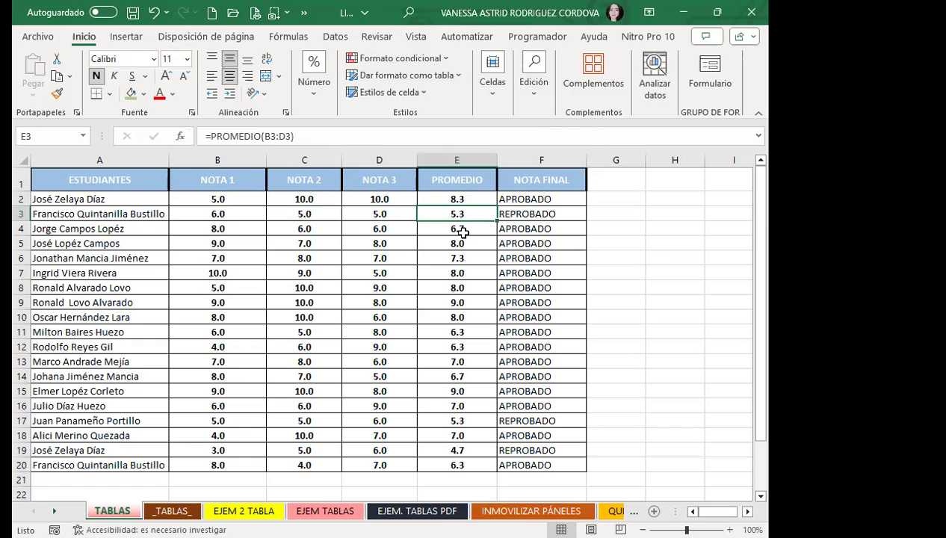
Change the NOTA 1 grade in B4 from 8.0 to 6.
left_click(225, 224)
type("6")
key("Return")
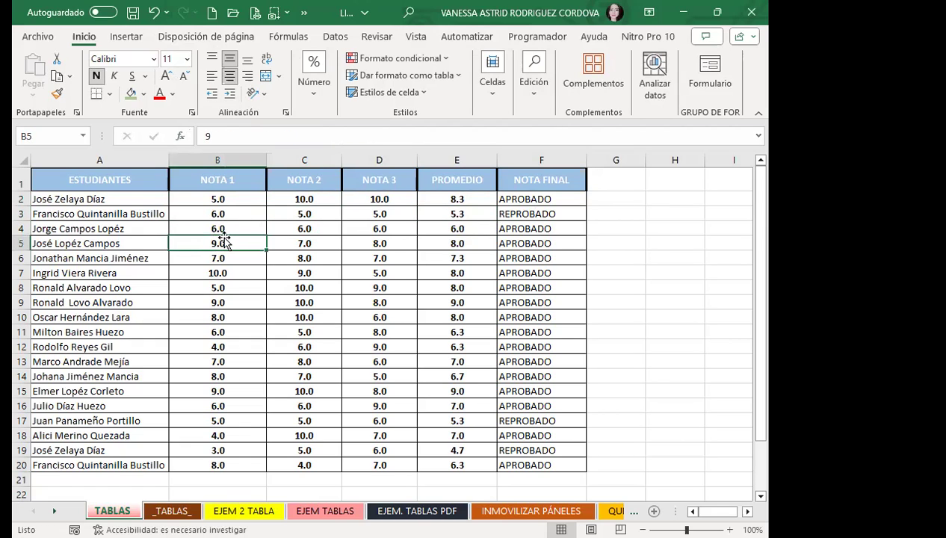
Review row 4's grades, its updated 6.0 average in E4 and the pass/fail result.
left_click(305, 226)
left_click(378, 226)
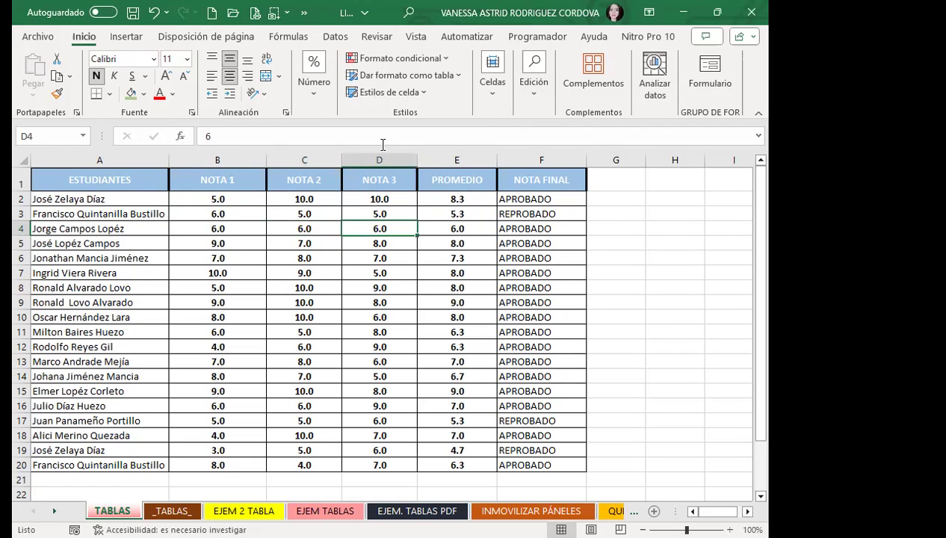
left_click(477, 228)
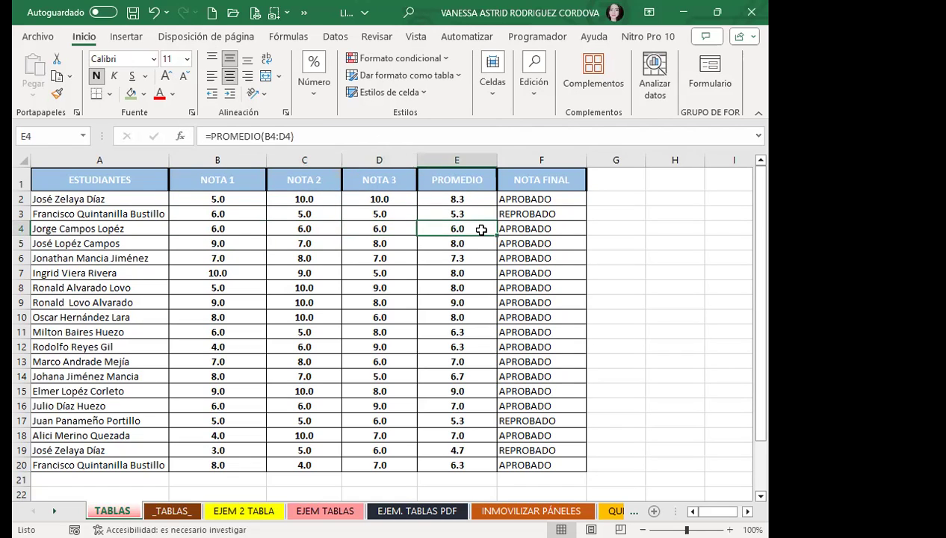
left_click(570, 229)
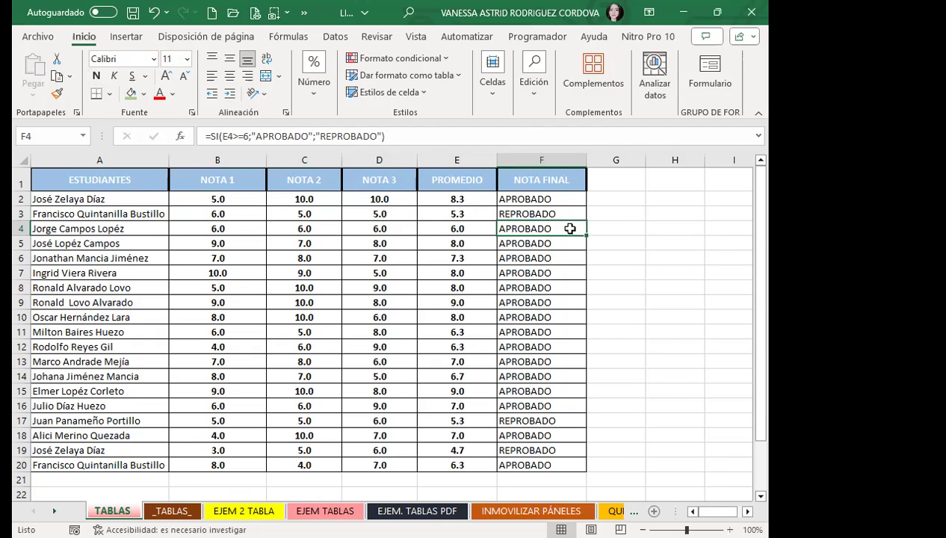
left_click(477, 200)
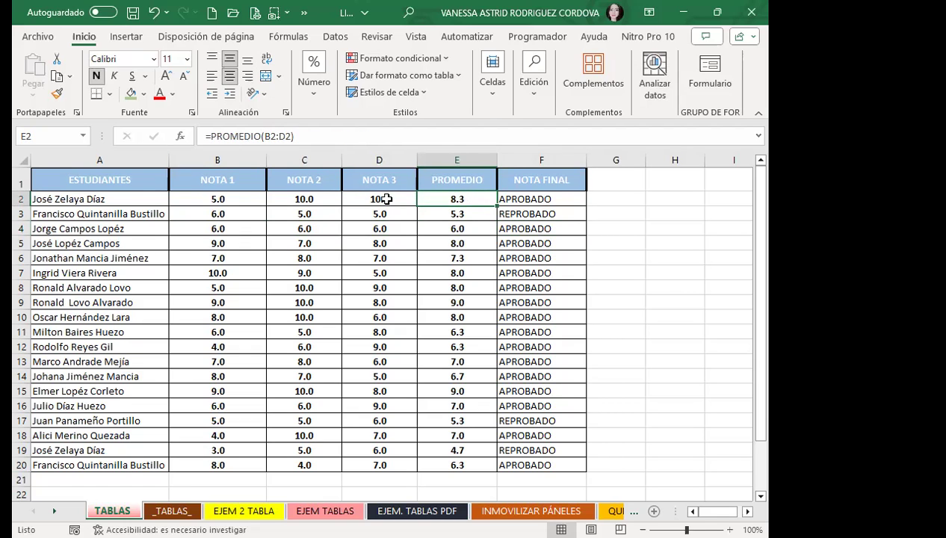
left_click(445, 228)
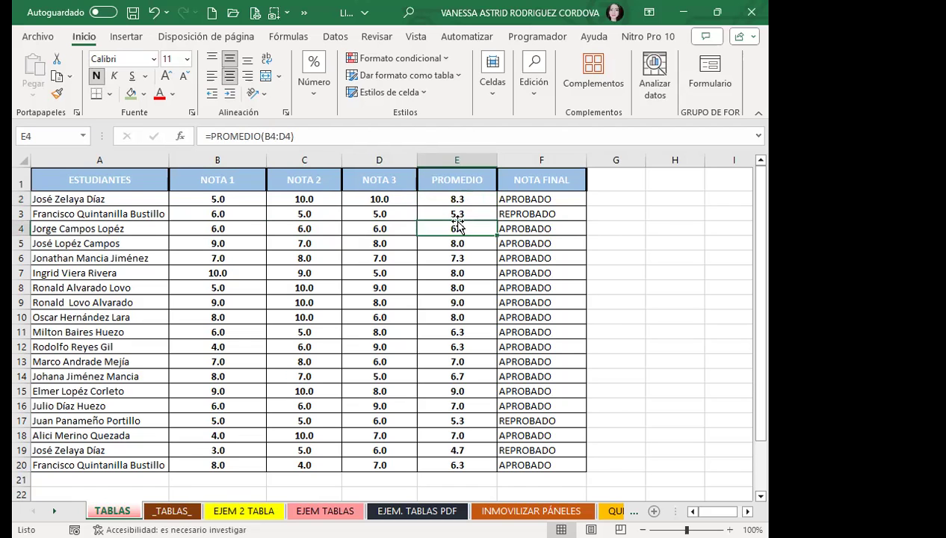
scroll(437, 276, "down", 5)
scroll(450, 311, "up", 5)
Keep the existing data, then clear the PROMEDIO averages in E3 through E20.
left_click_drag(449, 340, 448, 337)
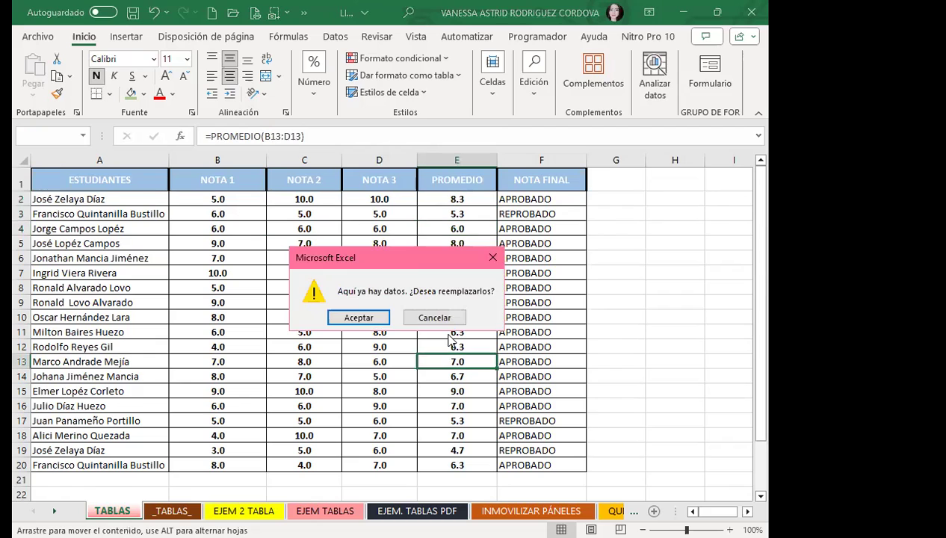
left_click(433, 320)
left_click_drag(442, 216, 458, 404)
key("Delete")
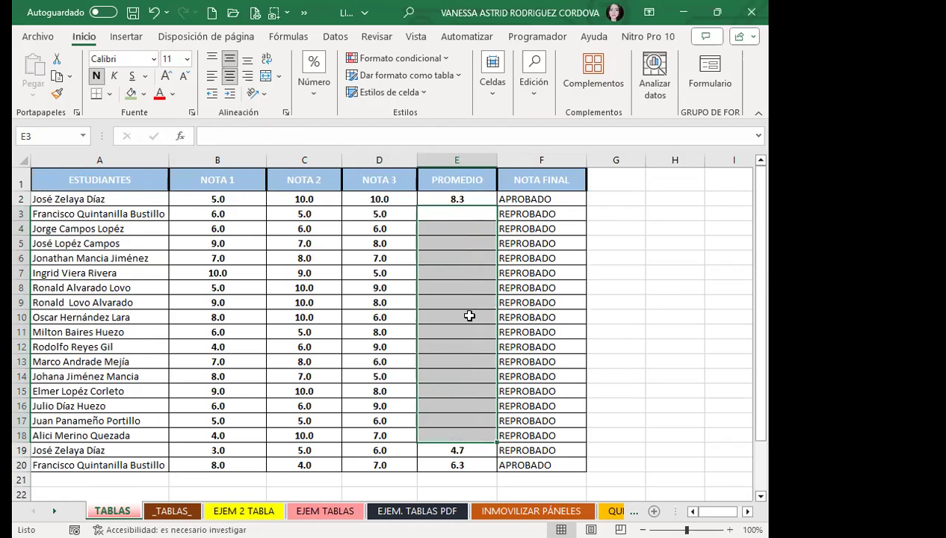
scroll(468, 314, "down", 4)
left_click_drag(481, 265, 460, 319)
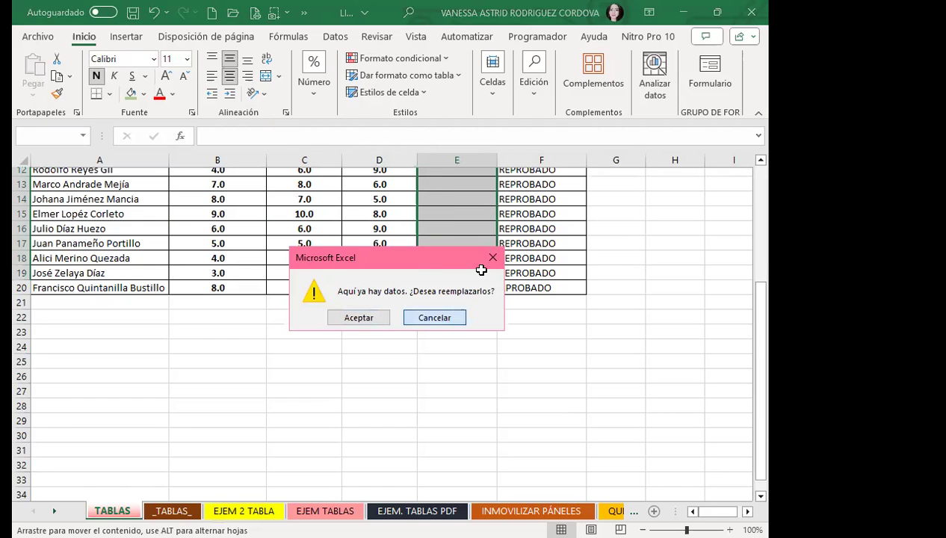
key("Escape")
key("Delete")
Clear the average in E2 and start typing =PRO there.
scroll(480, 247, "up", 4)
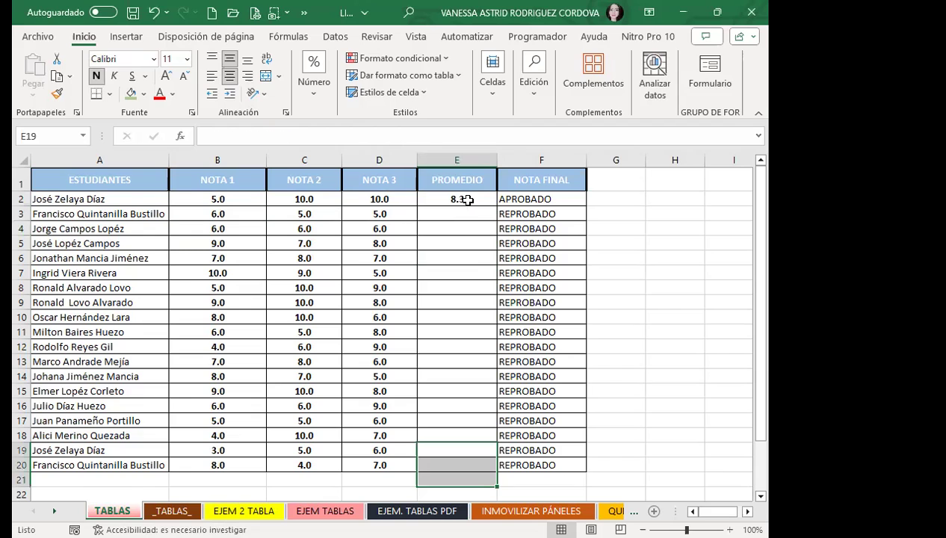
left_click(467, 200)
key("Delete")
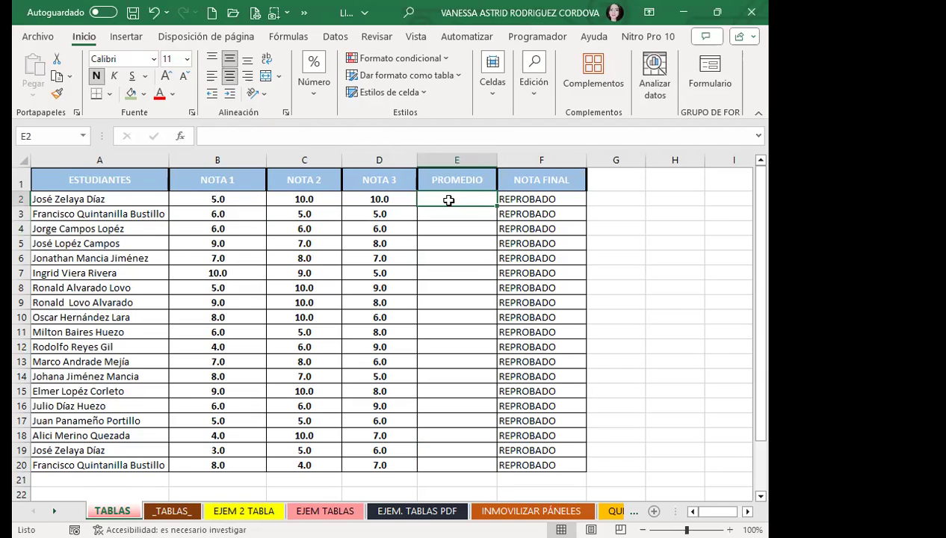
type("=")
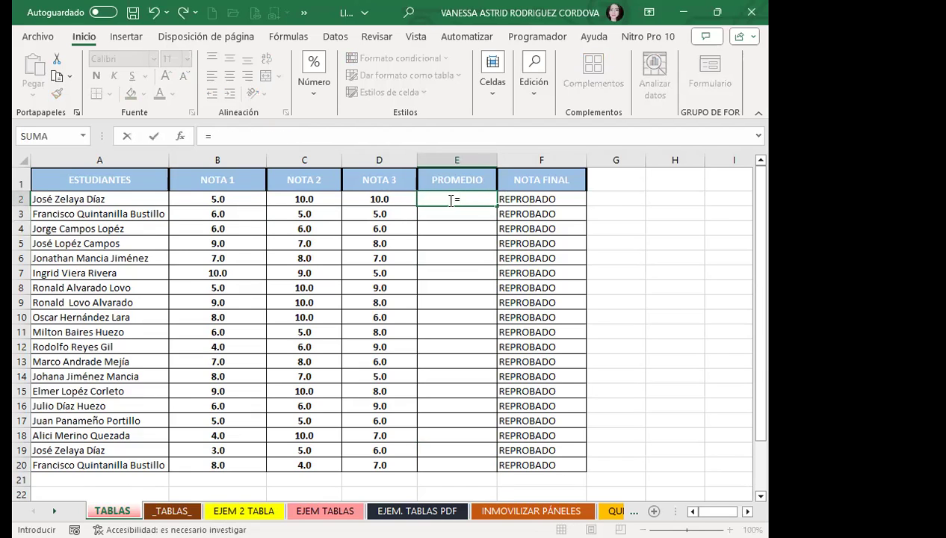
type("PRO")
Enter =PROMEDIO(B2:D2) in E2 for the first student's average.
left_click(491, 243)
key("Tab")
left_click_drag(200, 204, 359, 201)
key("Return")
Copy the E2 average formula down to E20 and check the copy in E4.
left_click(435, 201)
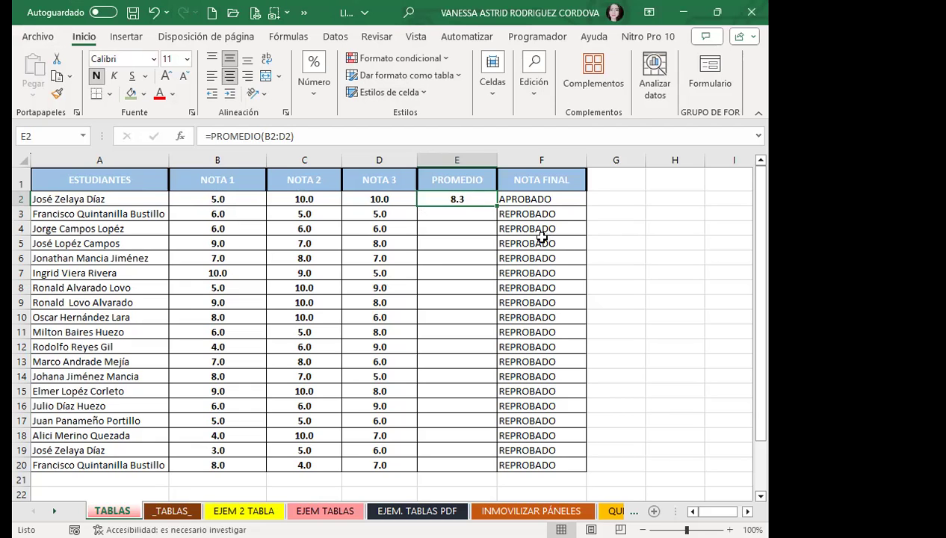
left_click_drag(497, 207, 476, 403)
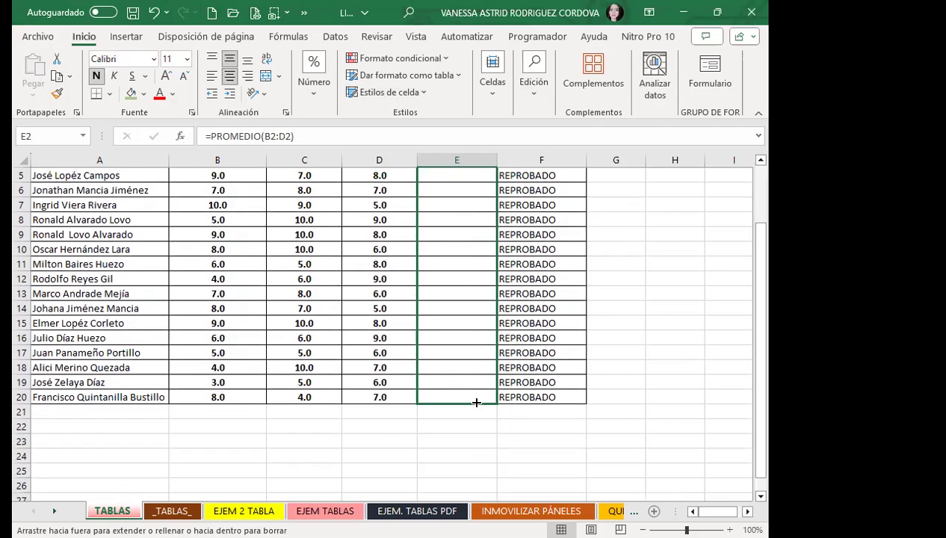
left_click_drag(476, 403, 477, 403)
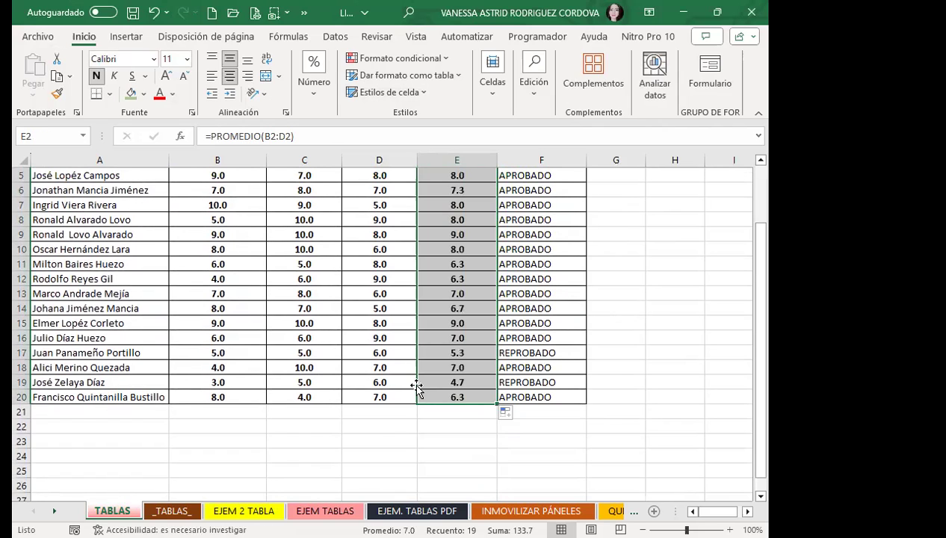
scroll(455, 376, "up", 2)
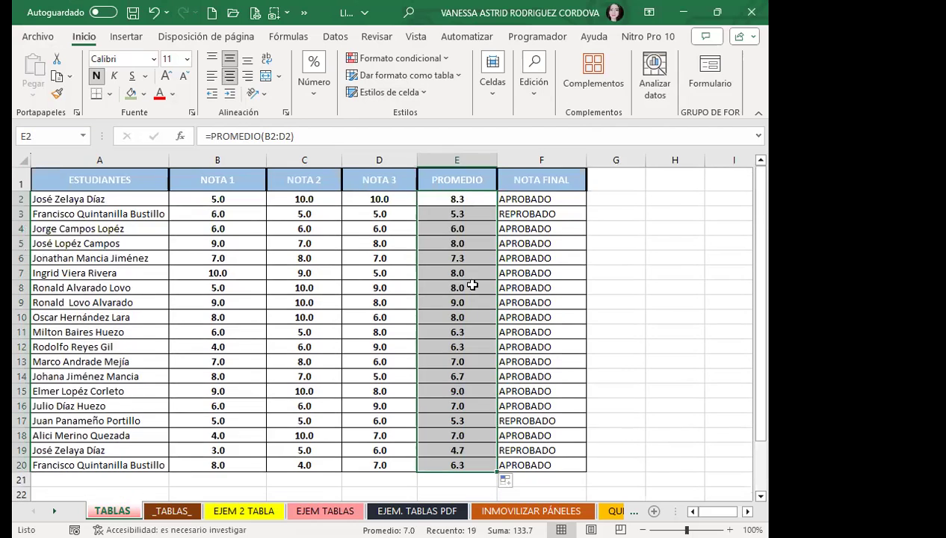
left_click(444, 230)
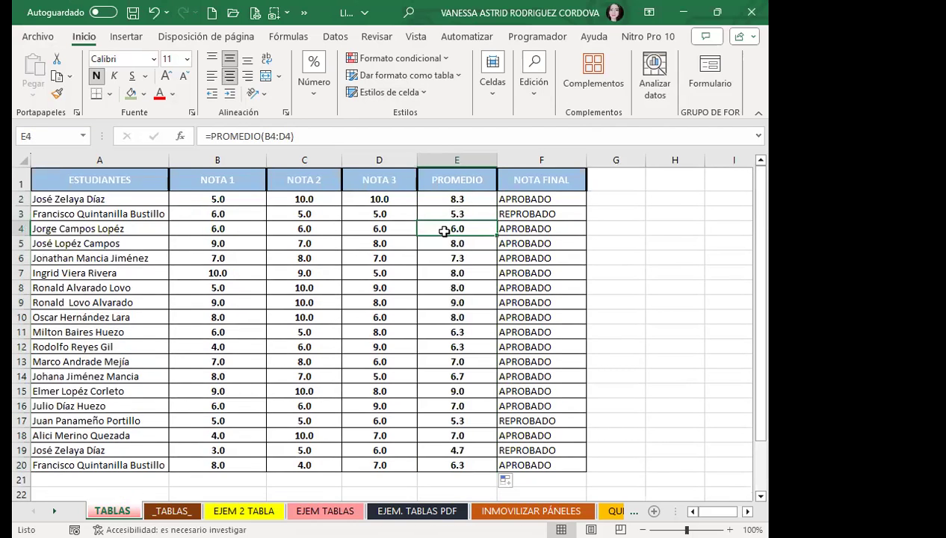
left_click(368, 212)
scroll(338, 270, "down", 4)
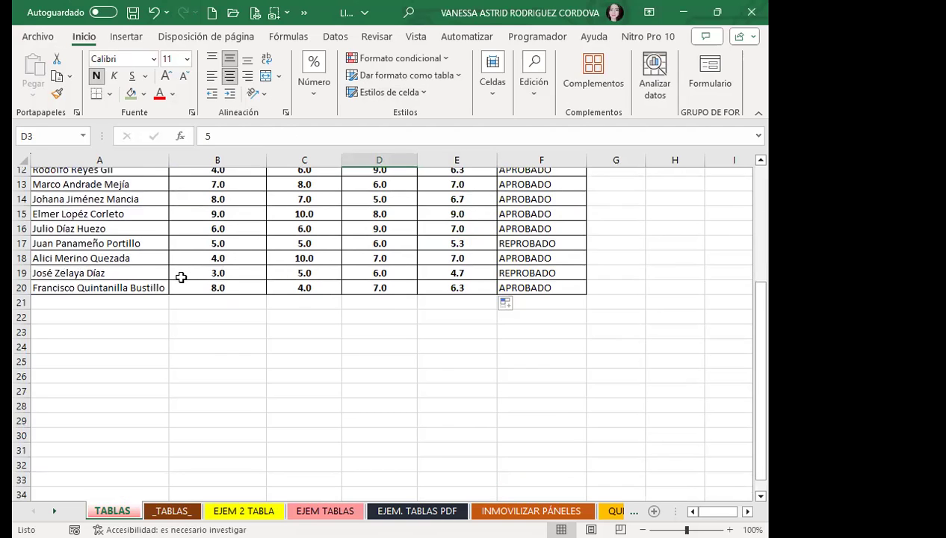
Enter a new student's name in A21 with grades 9, 9 and 10.
left_click(75, 303)
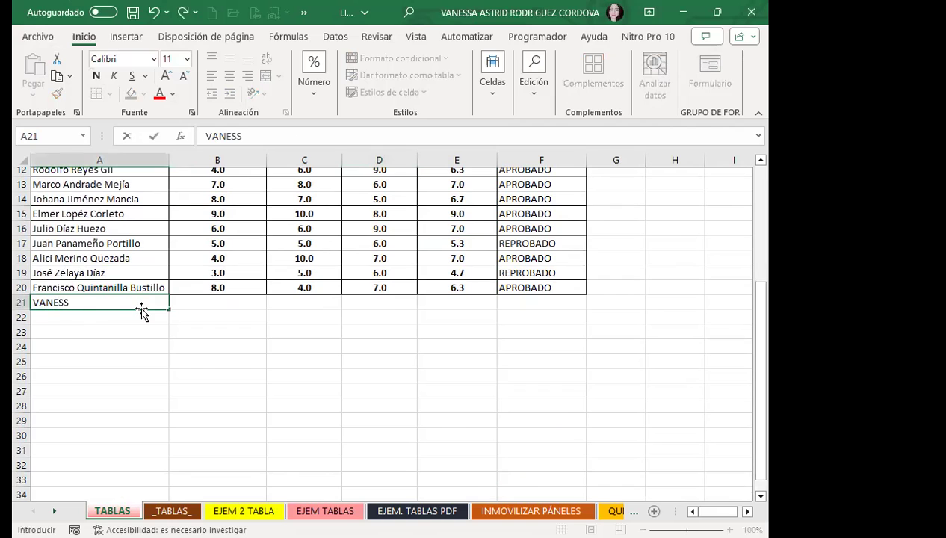
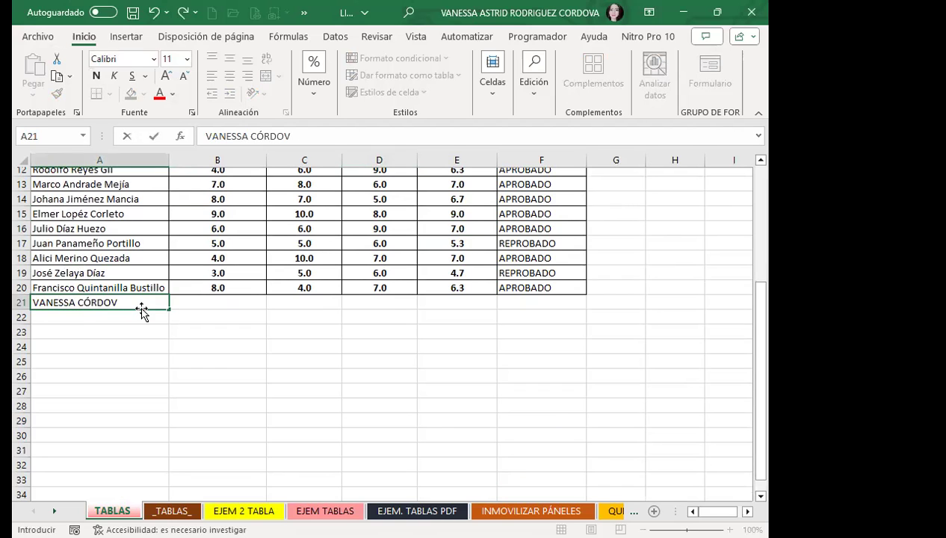
key("Tab")
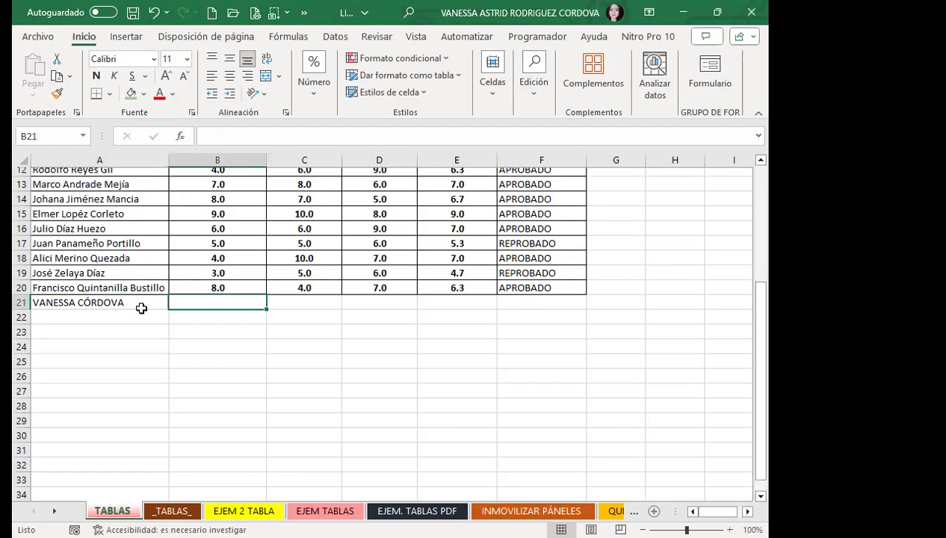
type("9")
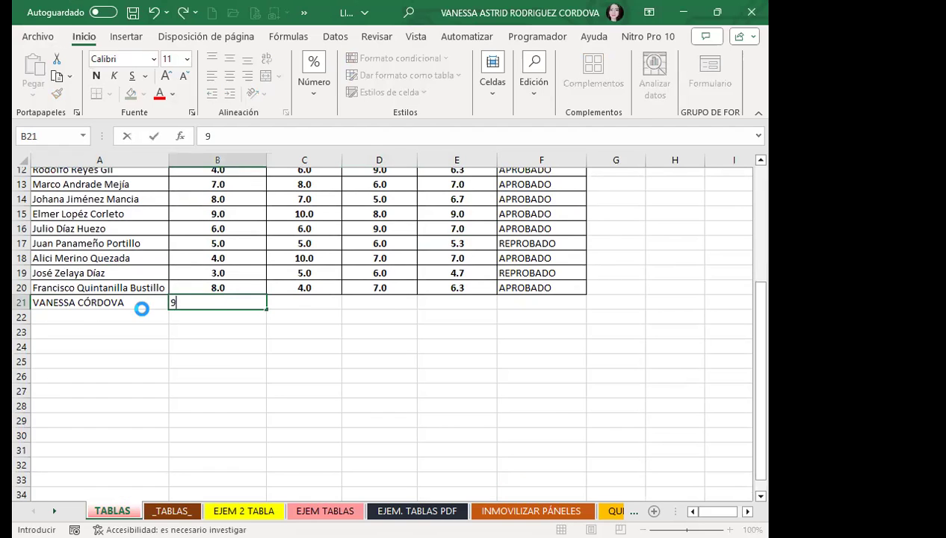
key("Tab")
type("9")
key("Tab")
type("10")
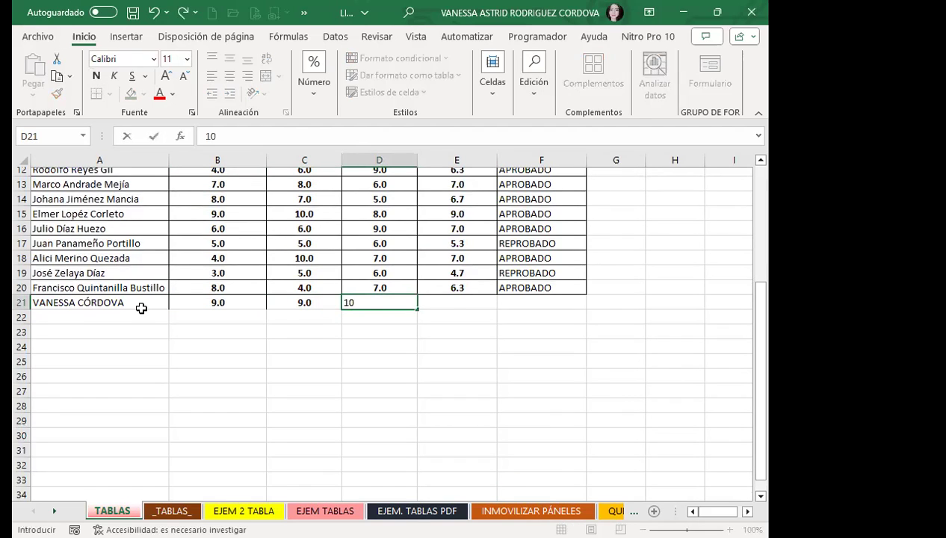
key("Return")
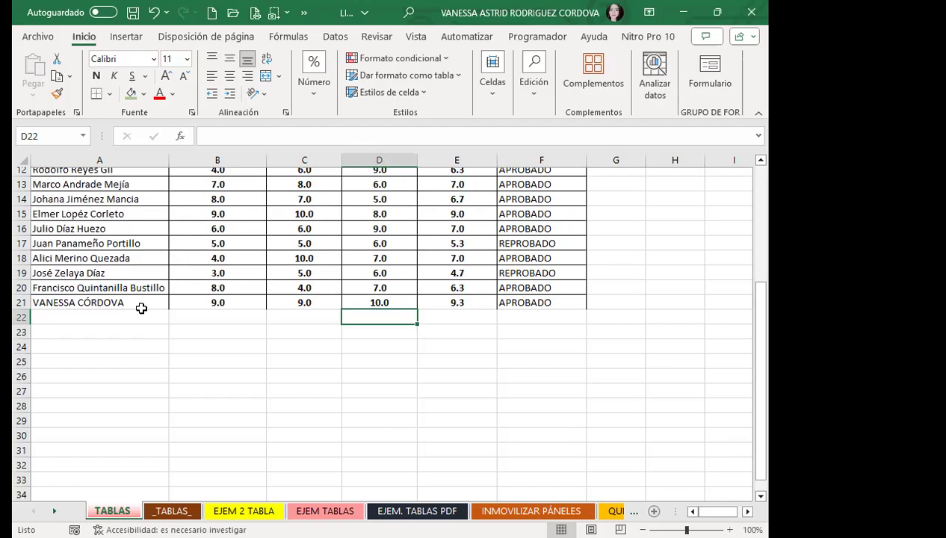
Check that row 21 gets a 9.3 average and APROBADO.
left_click(439, 299)
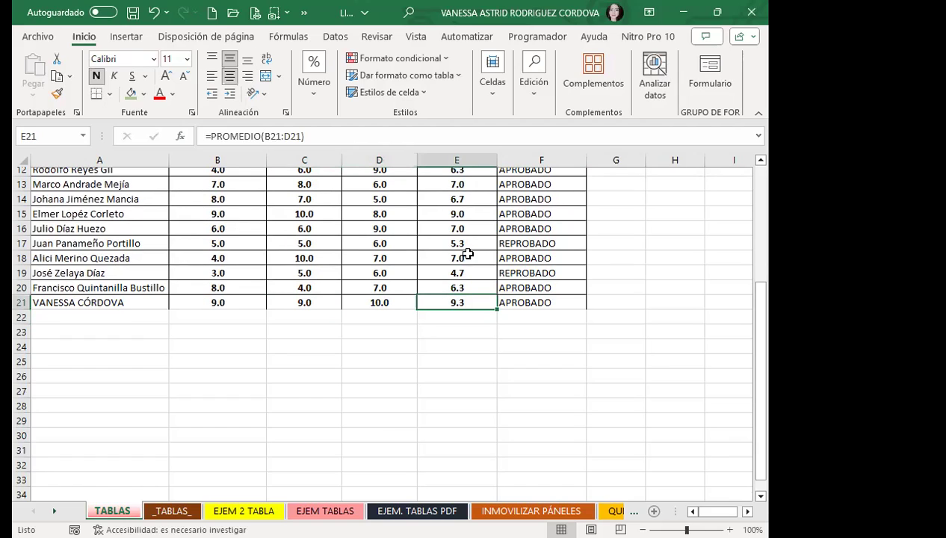
left_click(543, 303)
left_click_drag(228, 376, 225, 362)
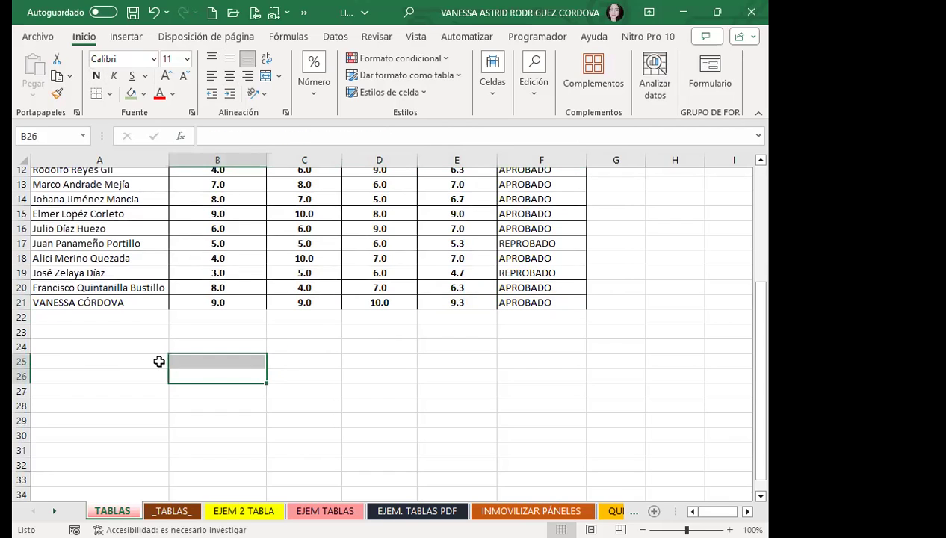
left_click(161, 360)
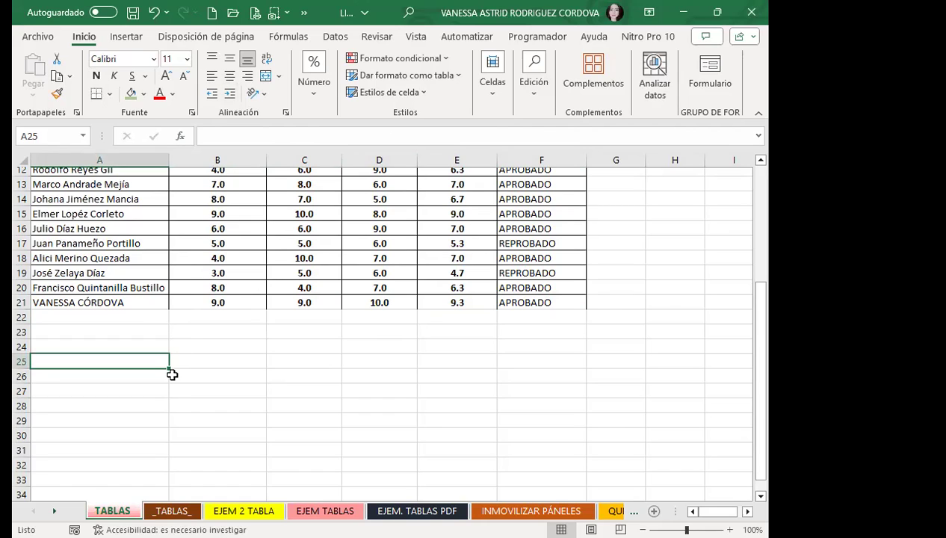
left_click(143, 317)
left_click(127, 301)
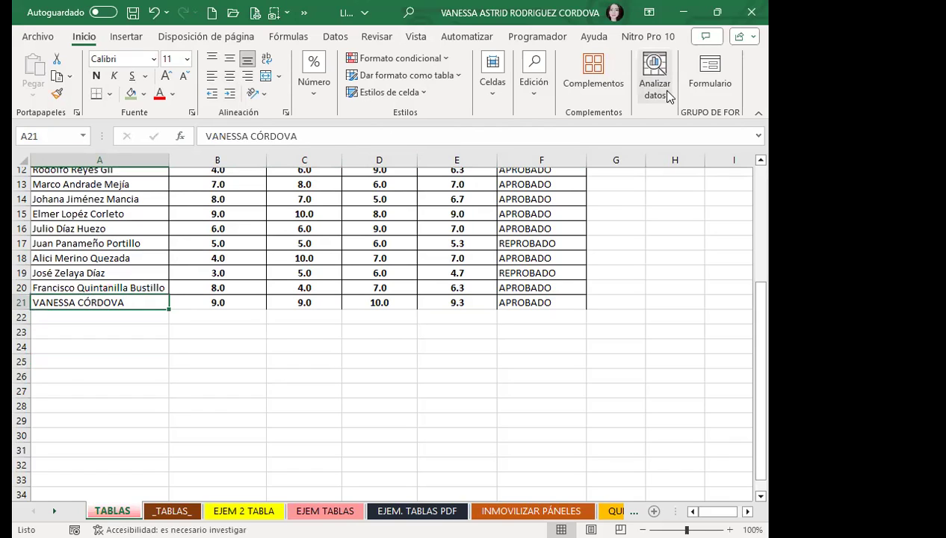
left_click(730, 95)
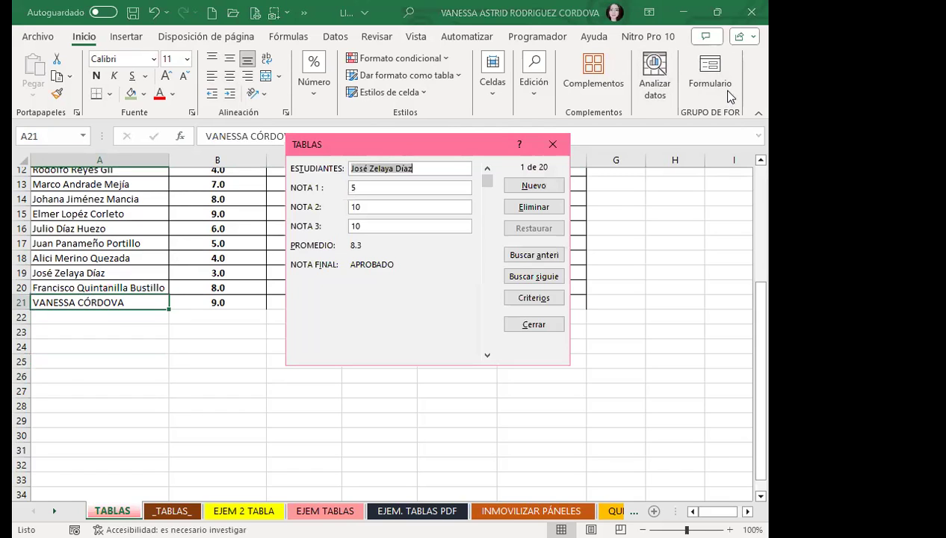
left_click(527, 186)
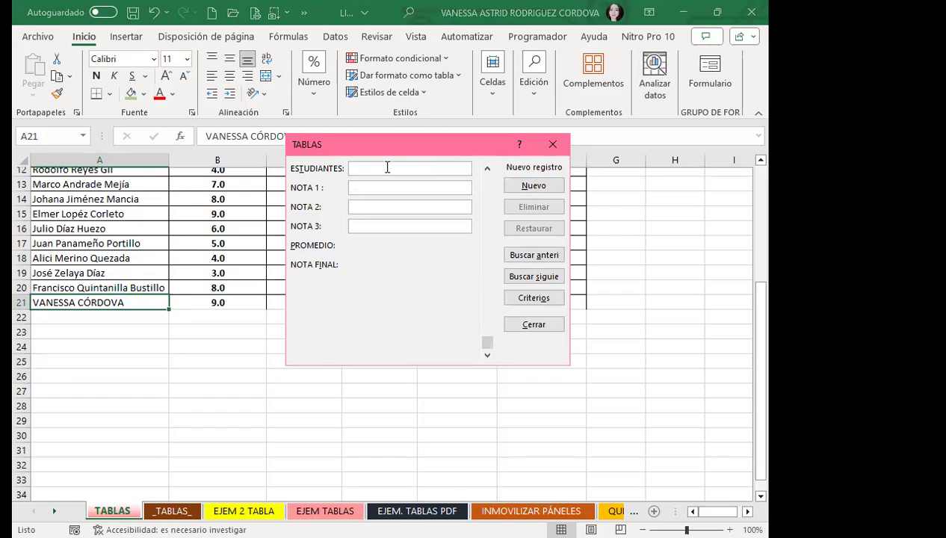
left_click(553, 145)
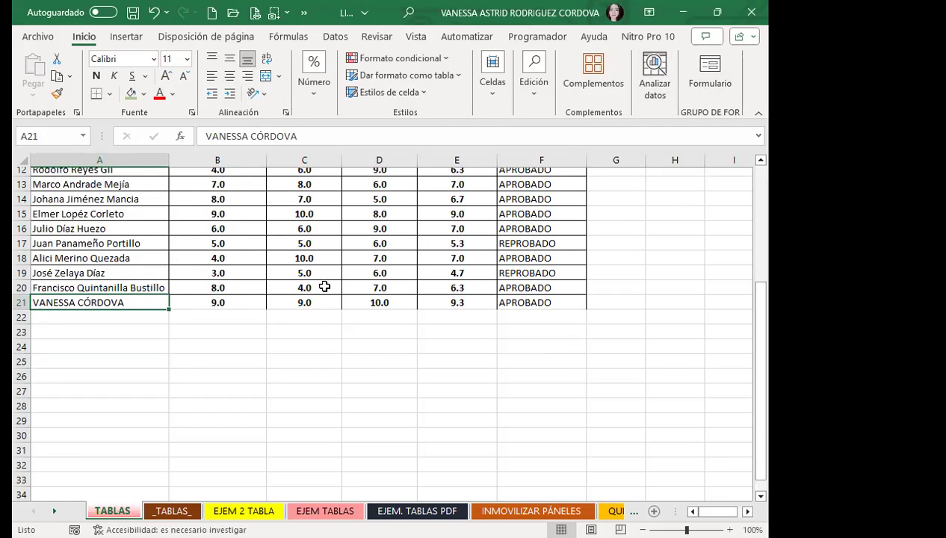
left_click(205, 305)
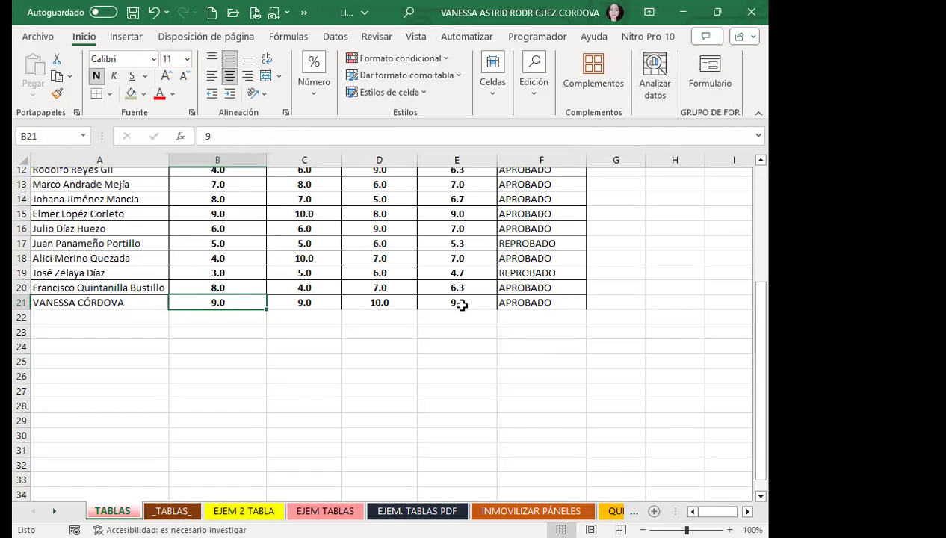
left_click_drag(108, 301, 581, 387)
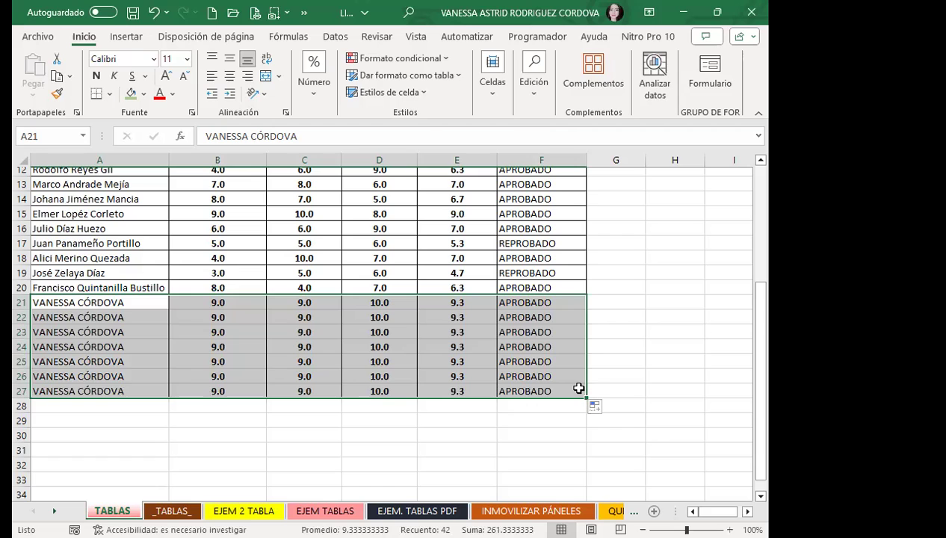
left_click(420, 363)
left_click_drag(90, 321, 388, 393)
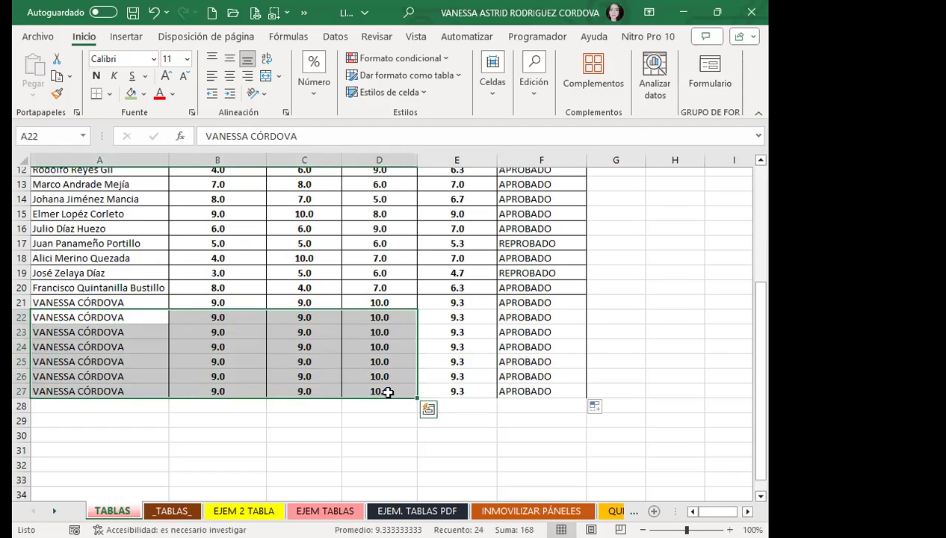
key("Delete")
left_click(639, 331)
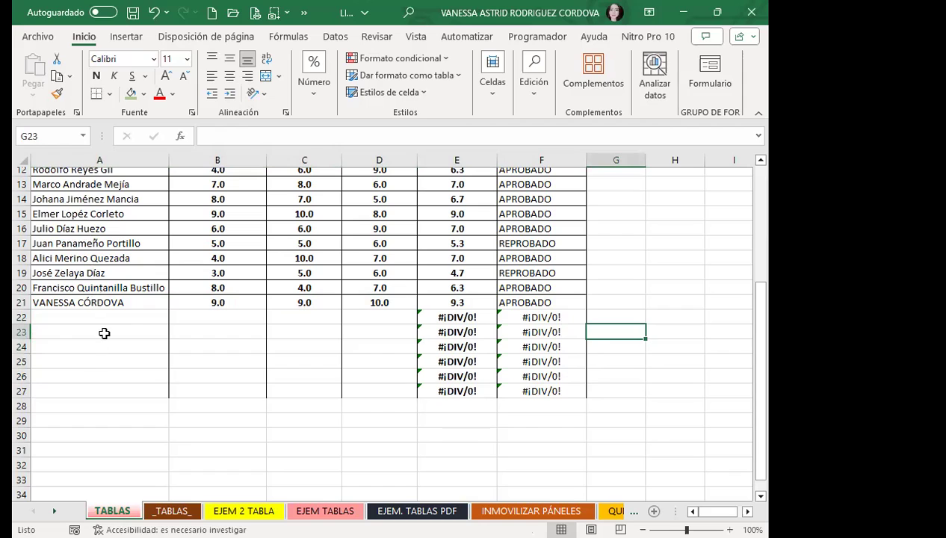
left_click_drag(134, 318, 347, 407)
left_click(284, 347)
left_click_drag(109, 317, 587, 411)
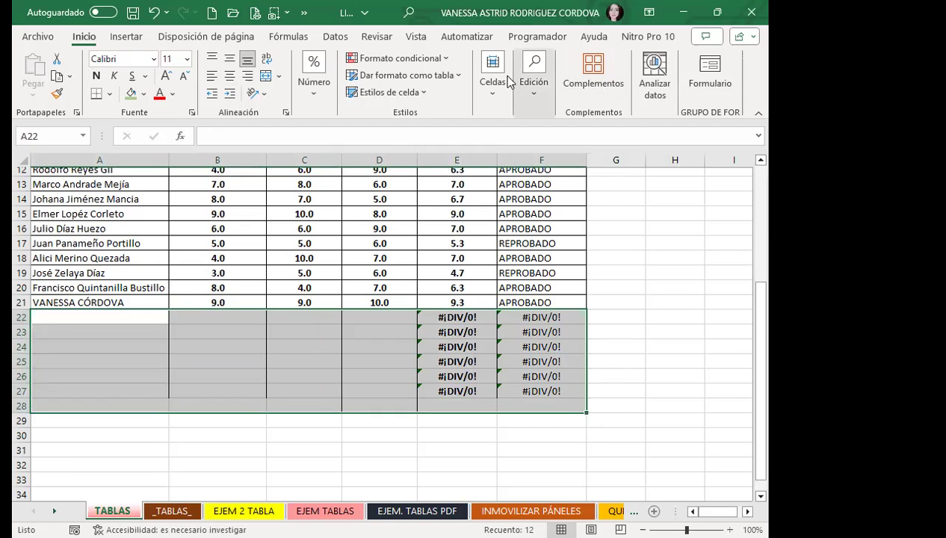
left_click(495, 89)
left_click(524, 144)
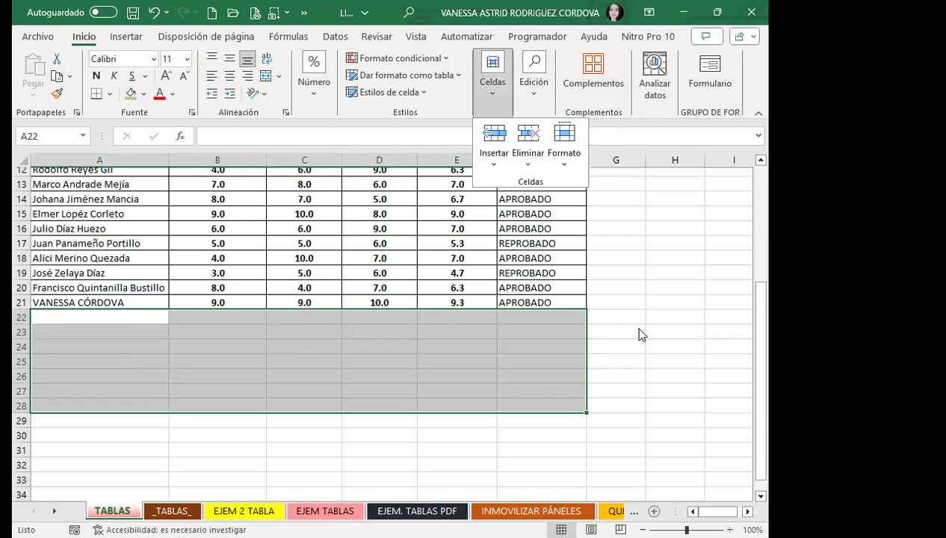
left_click(648, 330)
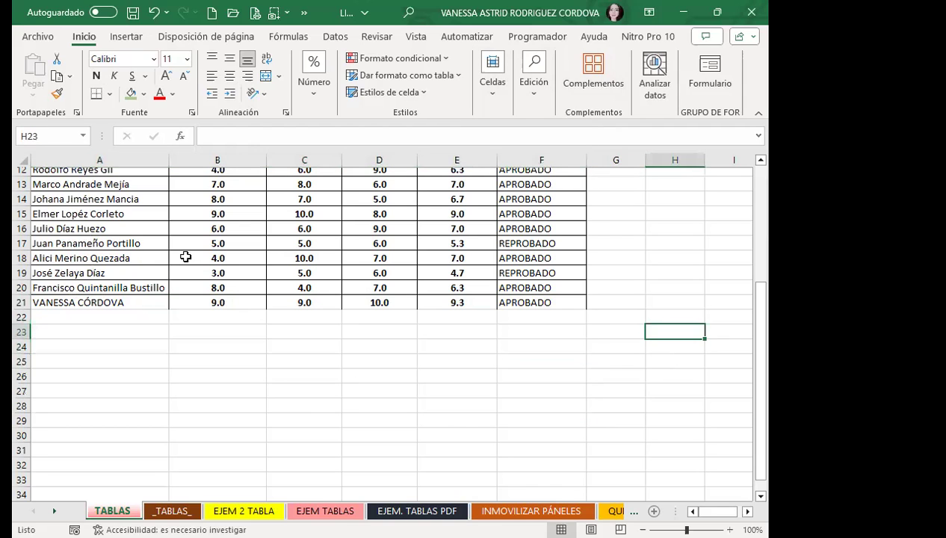
left_click(147, 299)
left_click_drag(196, 295, 518, 300)
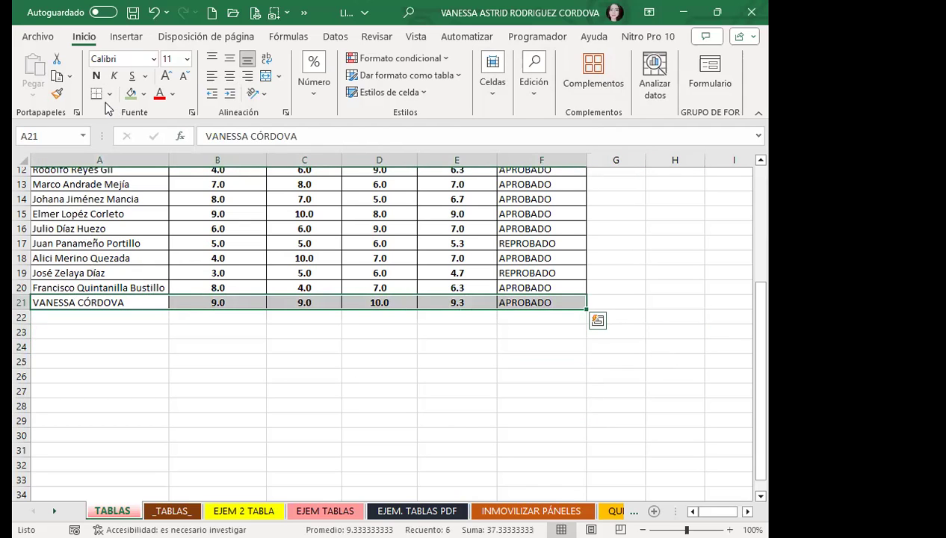
left_click_drag(224, 296, 236, 289)
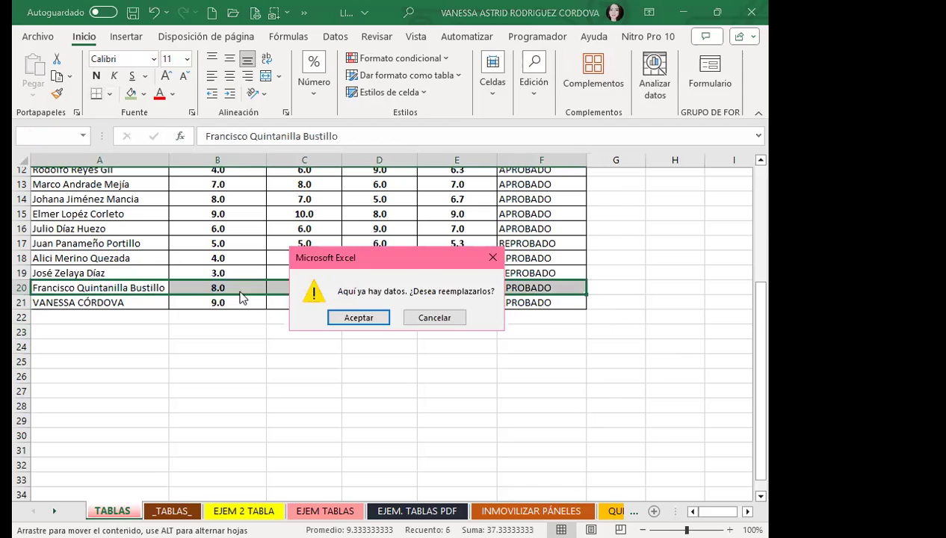
left_click(432, 318)
left_click(359, 259)
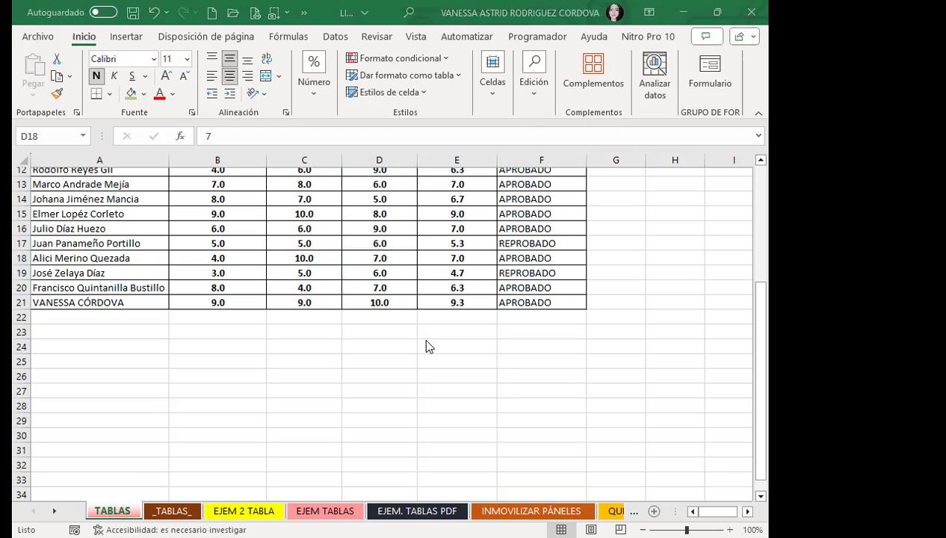
scroll(408, 342, "up", 4)
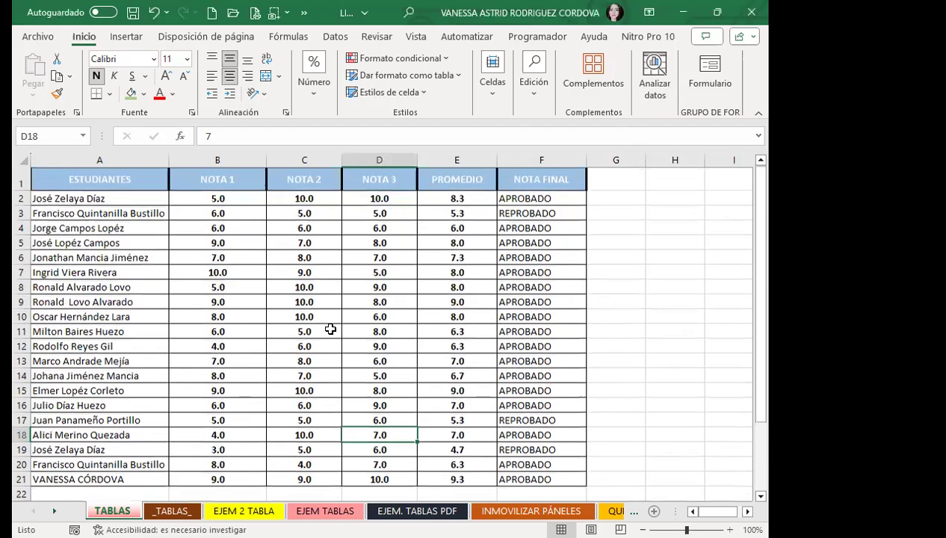
scroll(343, 300, "down", 5)
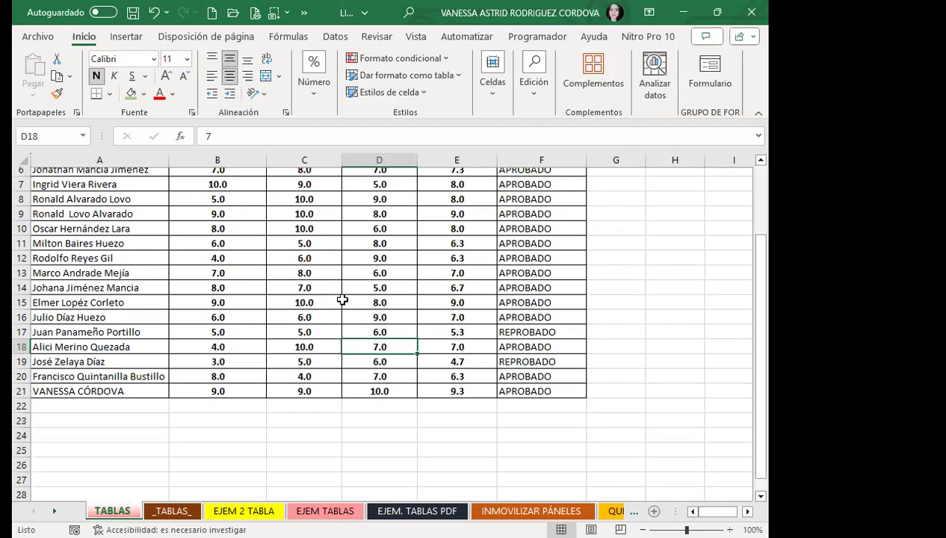
scroll(343, 299, "up", 5)
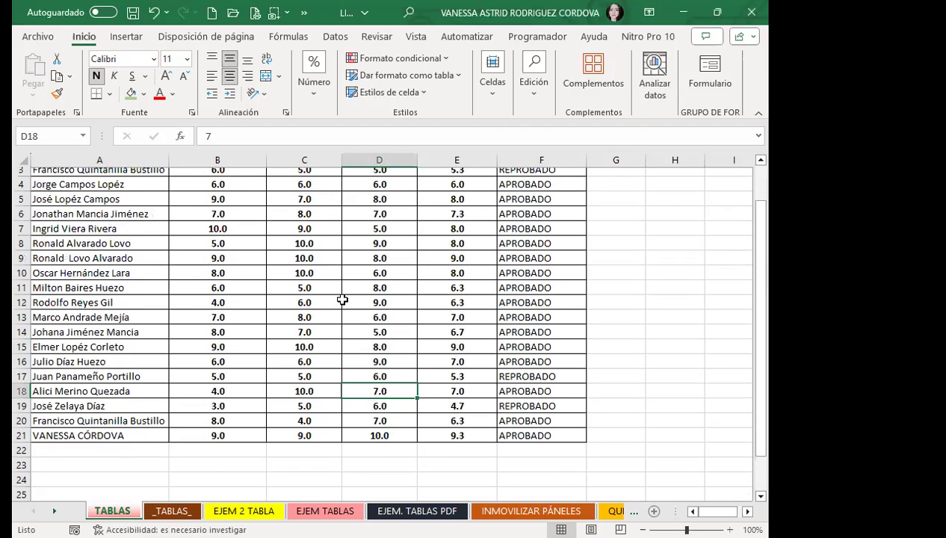
left_click(305, 287)
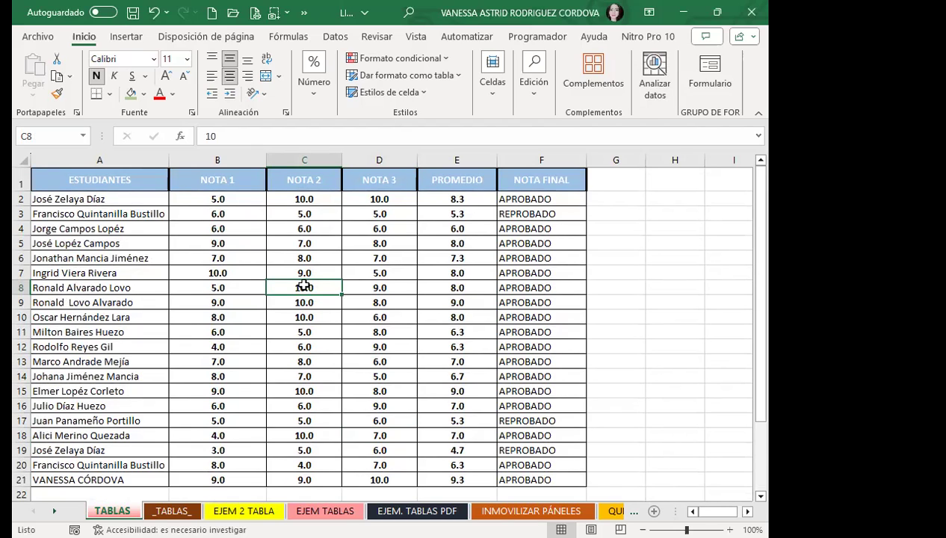
left_click(205, 270)
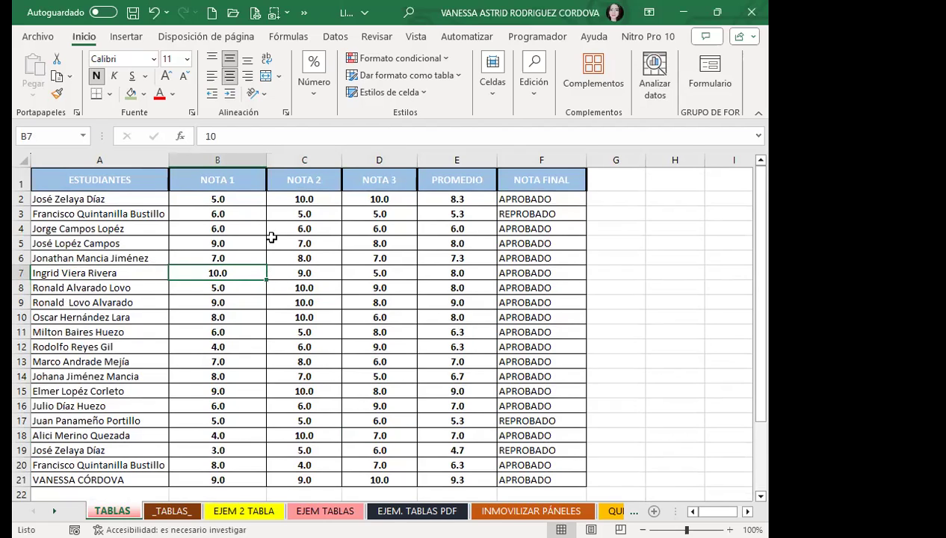
left_click(125, 36)
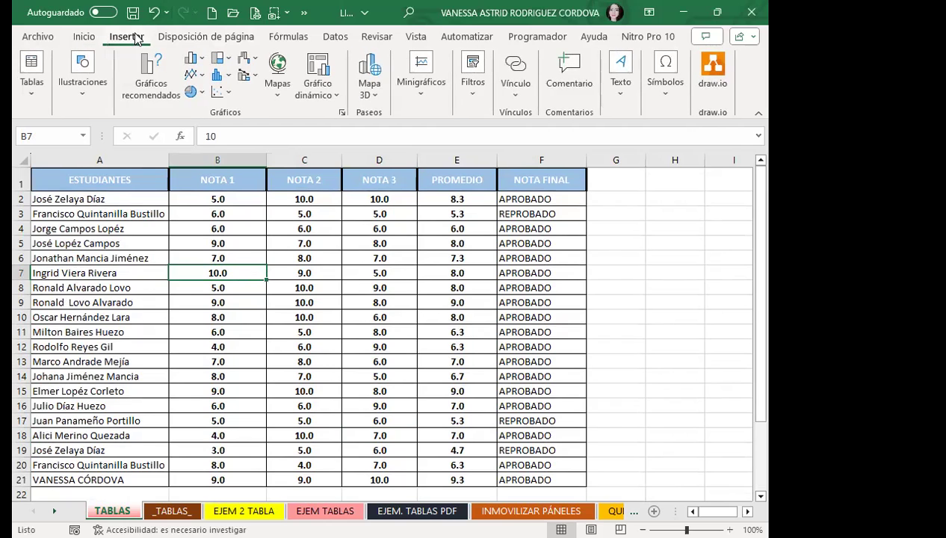
Insert a table over $A$1:$F$21, keeping 'La tabla tiene encabezados' checked.
left_click(26, 99)
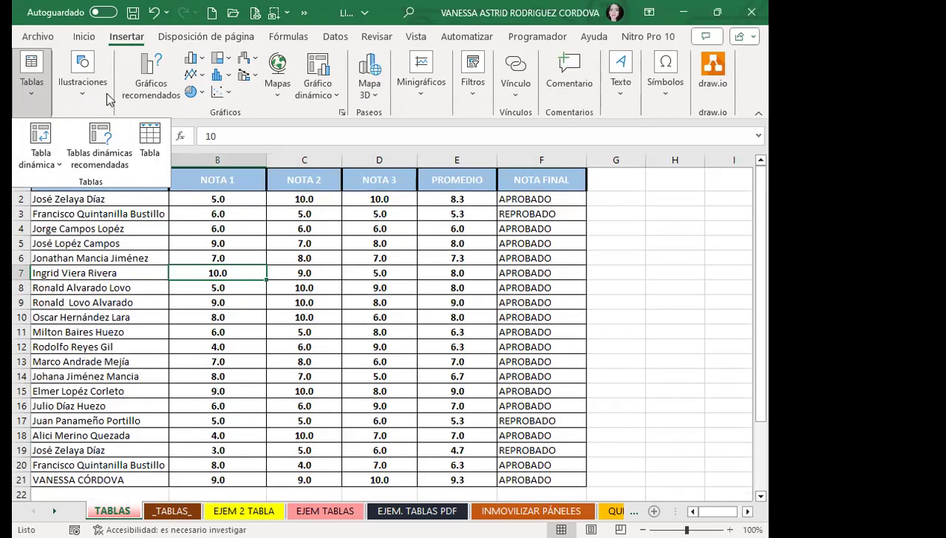
left_click(150, 133)
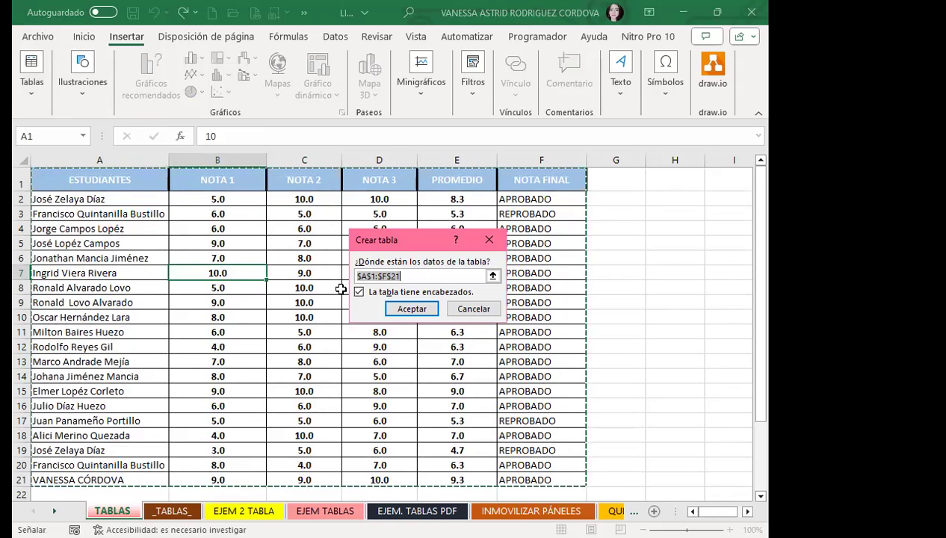
left_click(359, 294)
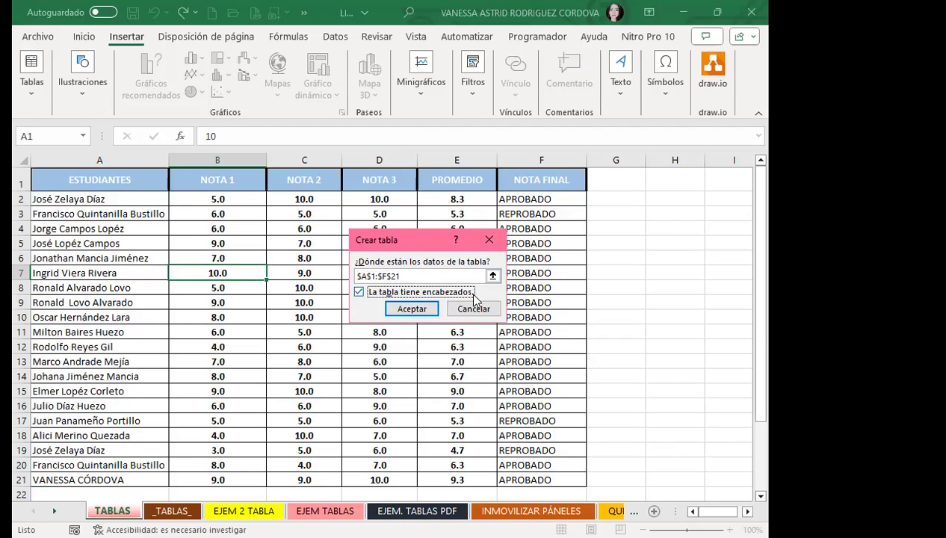
left_click(408, 312)
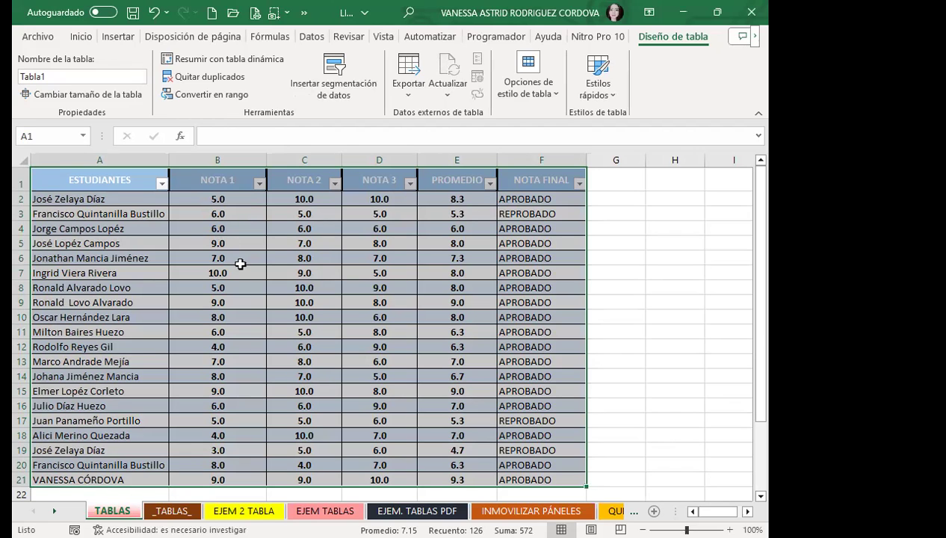
Hide the header filter buttons with Ctrl+Shift+L and inspect the E3, E4 and F3 formulas.
left_click(226, 228)
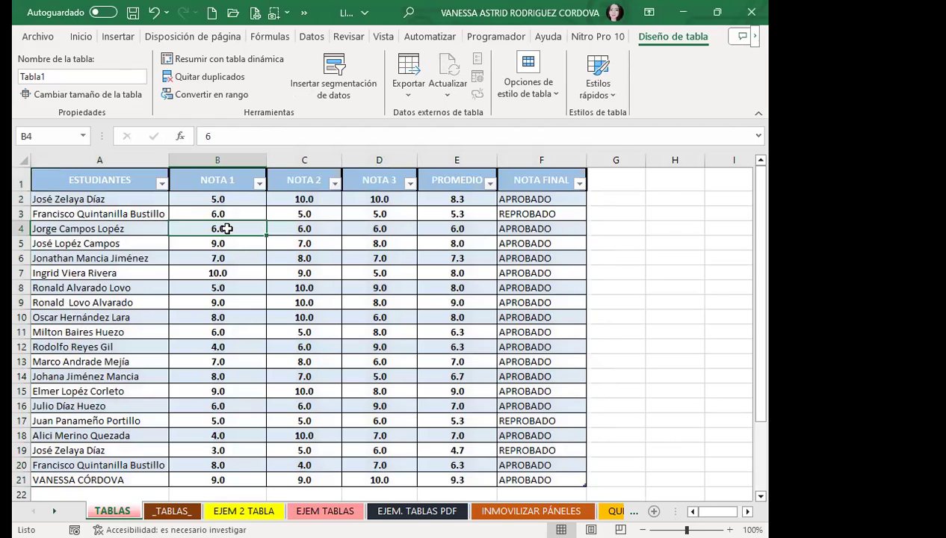
key("ctrl+shift+l")
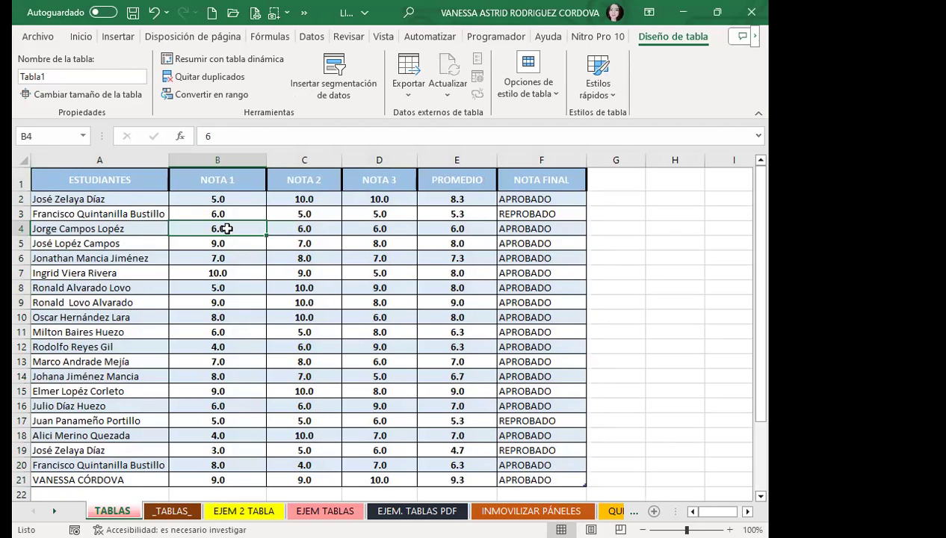
left_click(449, 231)
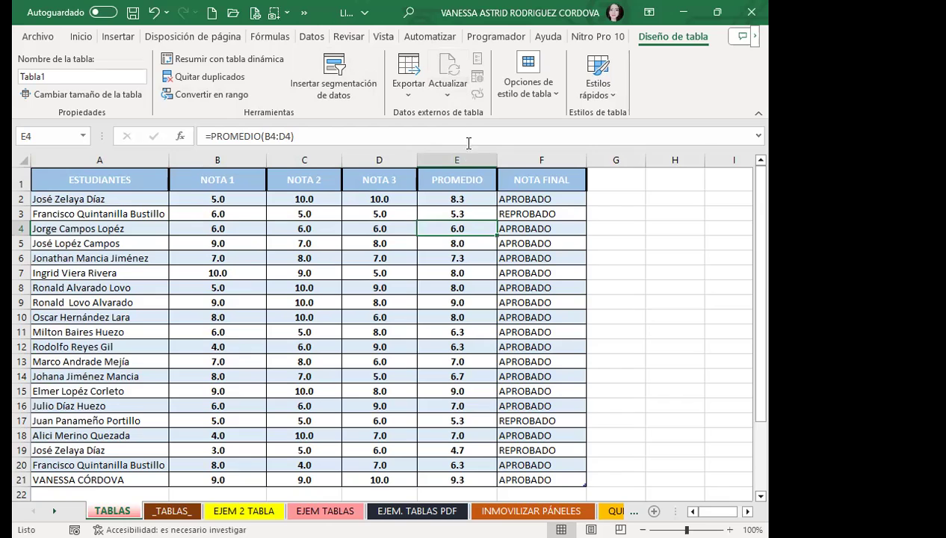
left_click(483, 213)
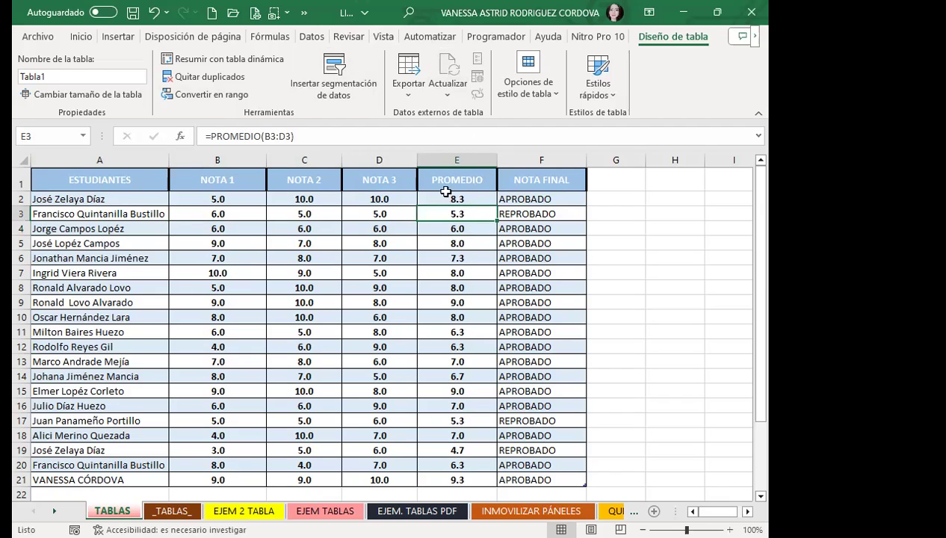
left_click(528, 215)
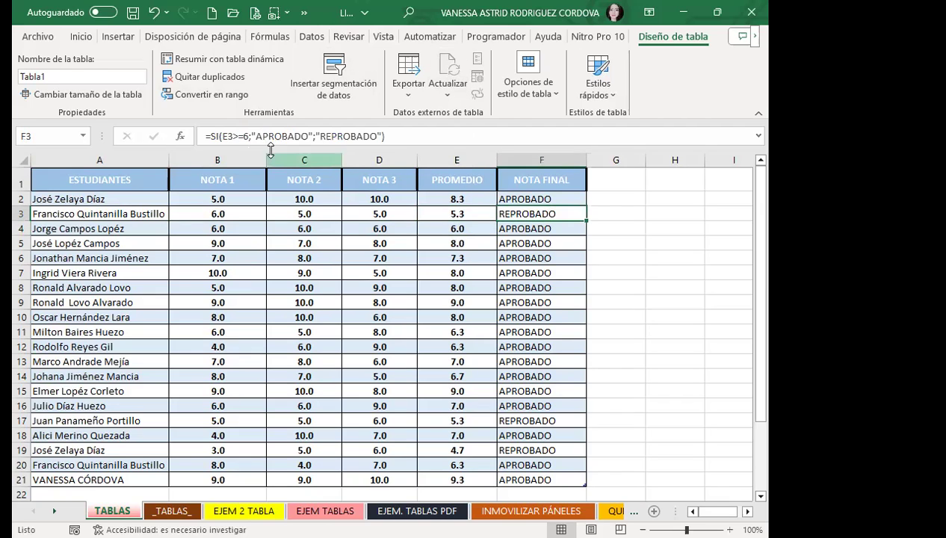
Inspect the PROMEDIO and NOTA FINAL formulas down to row 20, then select H17.
left_click(442, 286)
left_click_drag(526, 289, 528, 302)
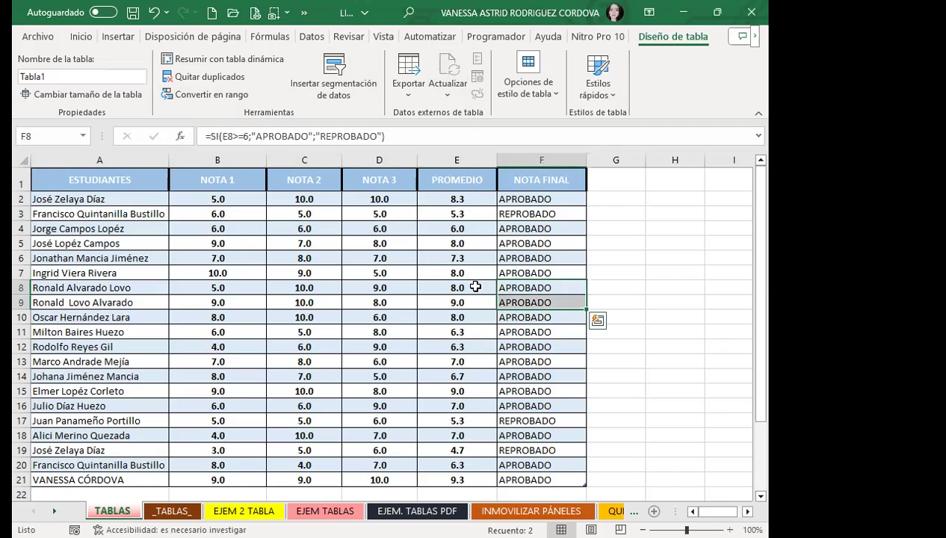
scroll(402, 283, "down", 1)
left_click(422, 285)
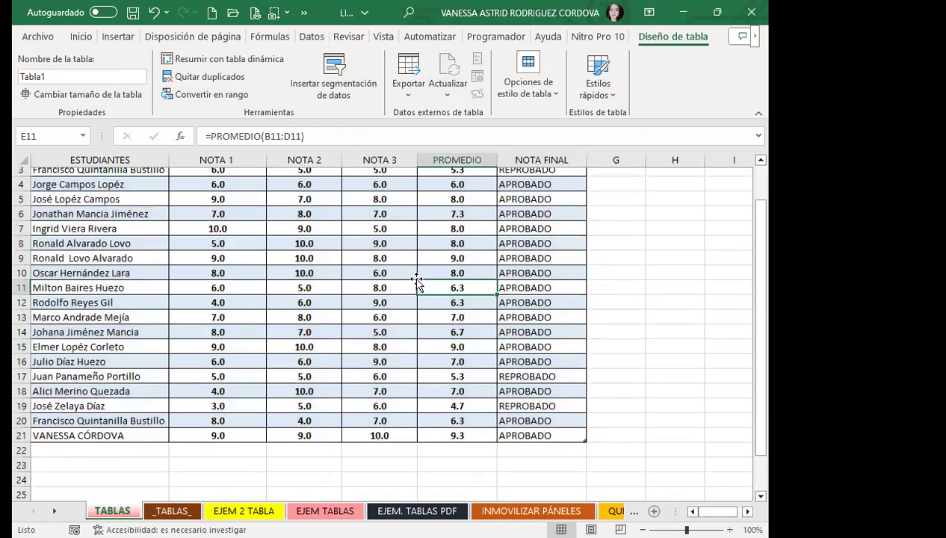
left_click(519, 315)
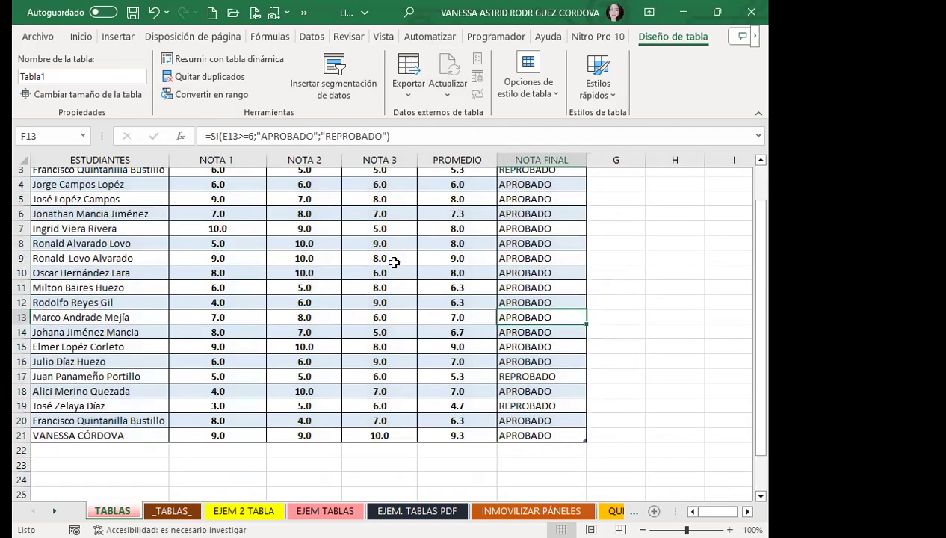
scroll(393, 260, "down", 2)
left_click(463, 329)
left_click(557, 332)
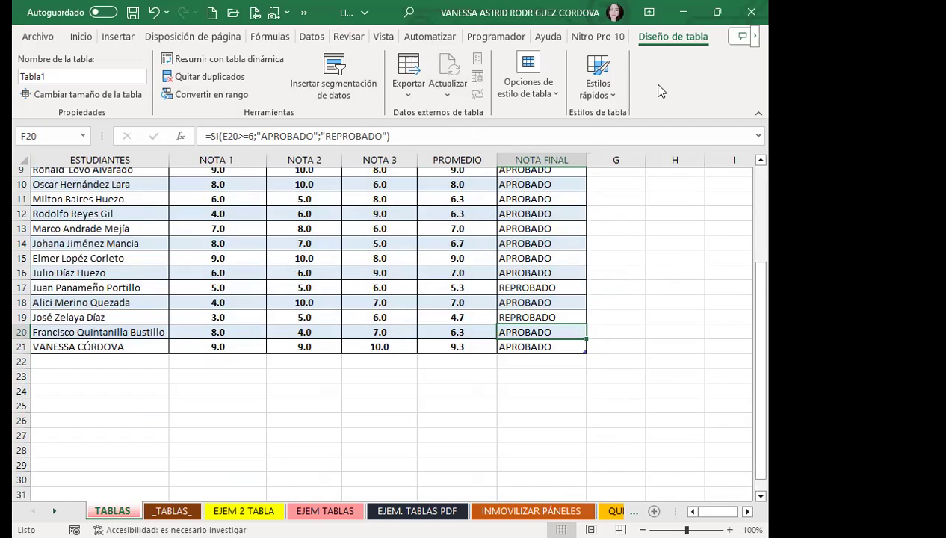
left_click(673, 288)
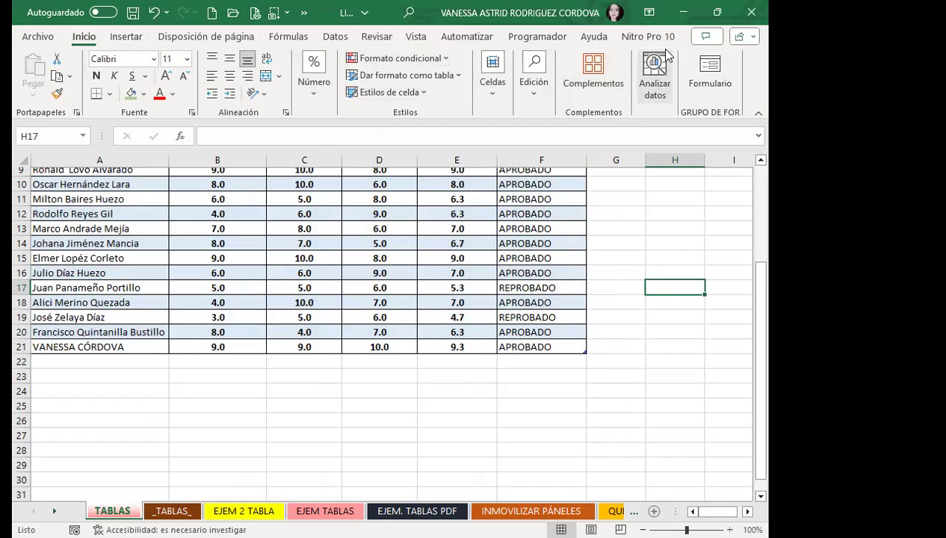
From a cell inside the table, show the Diseño de tabla tab where the name reads Tabla1.
left_click(314, 213)
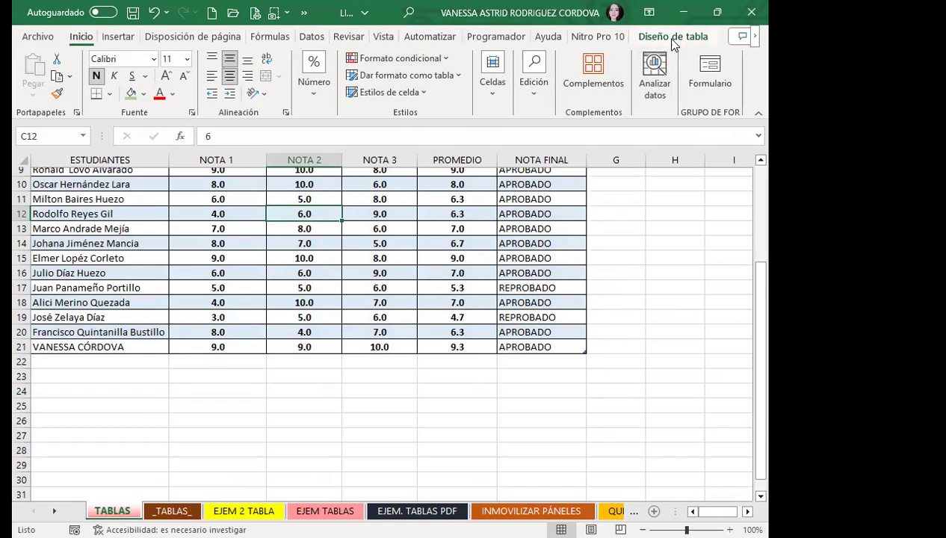
left_click(674, 41)
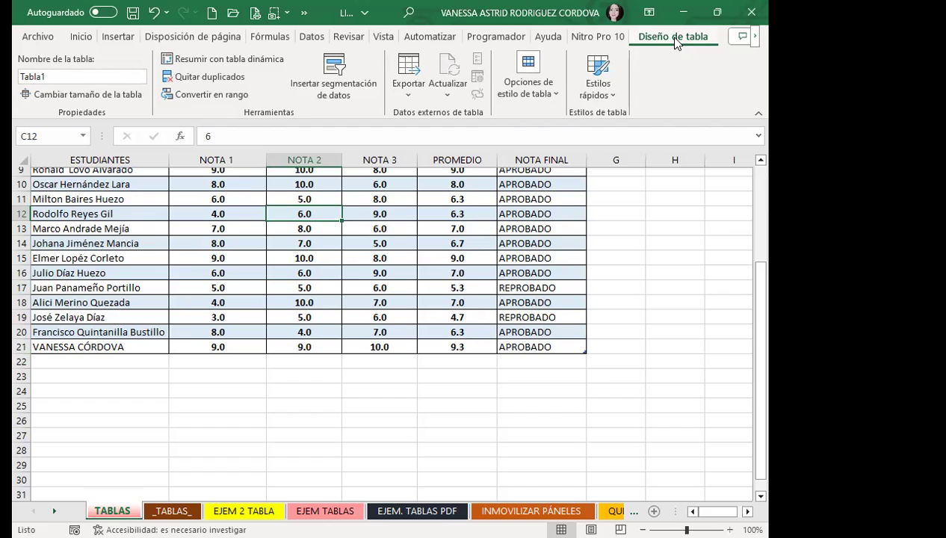
left_click(664, 299)
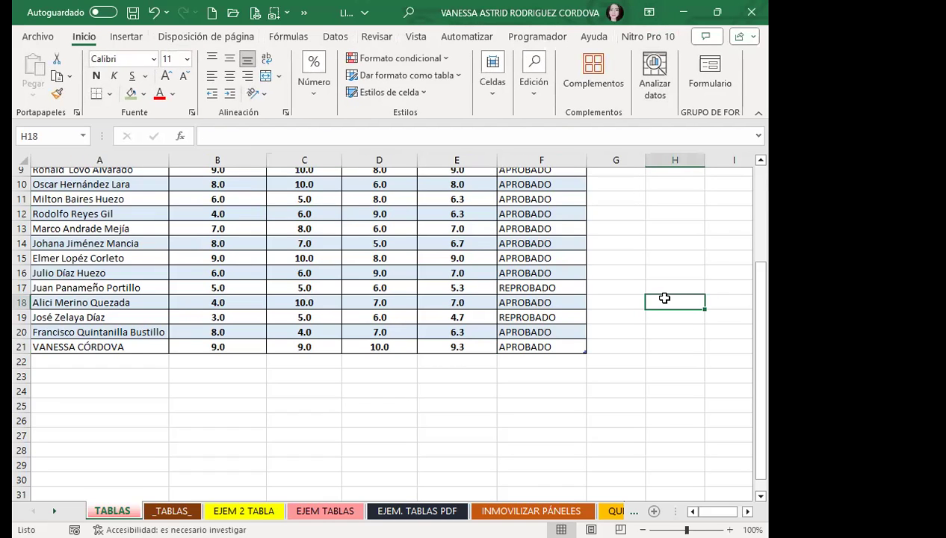
left_click(309, 272)
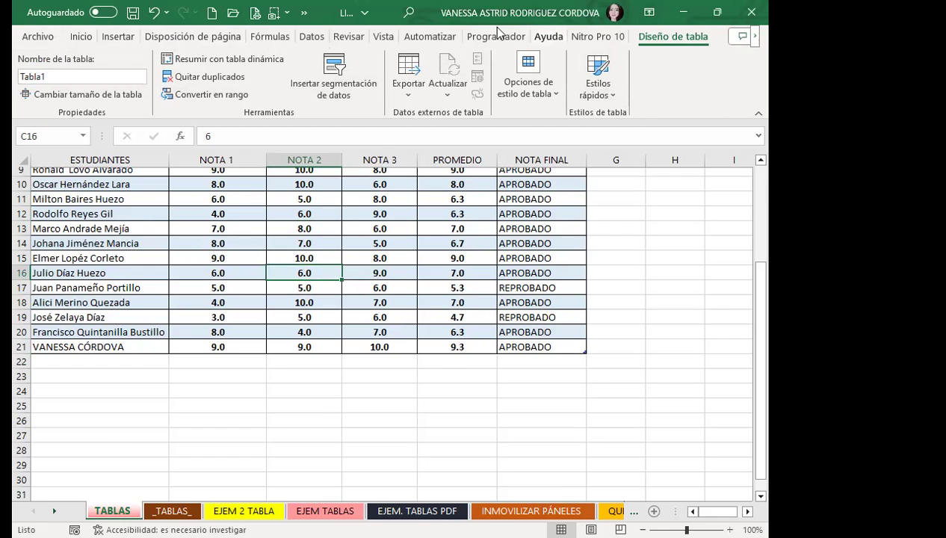
left_click(84, 40)
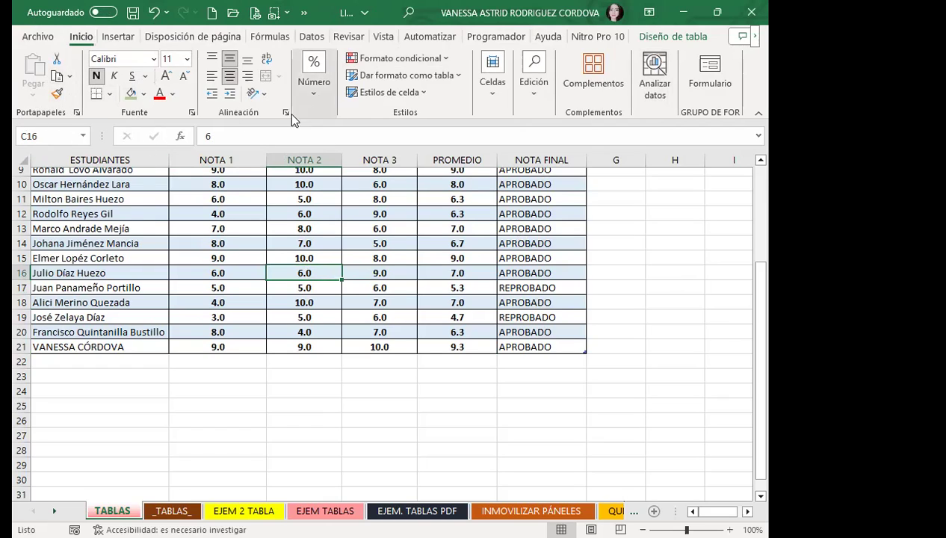
left_click(655, 36)
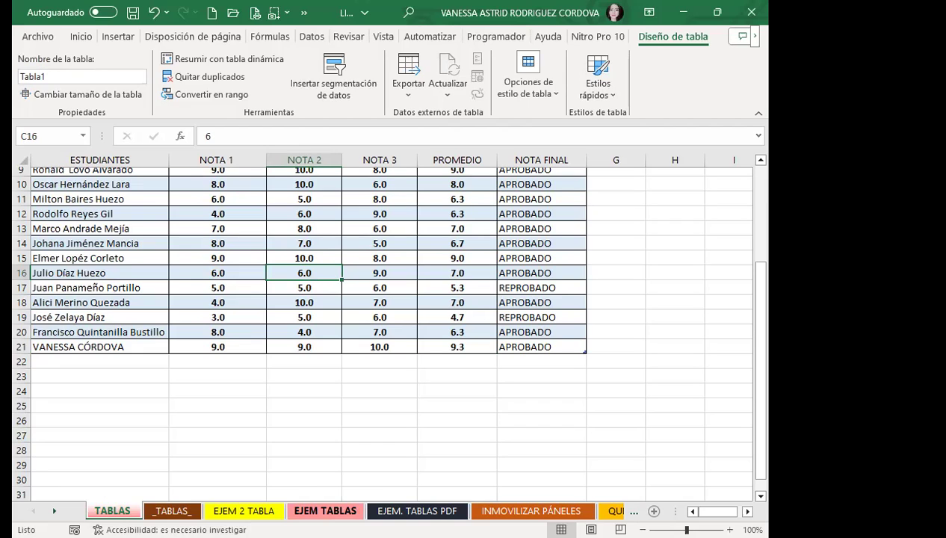
Rename the table from Tabla1 to EJERCICIO_1 and open Cambiar tamaño de la tabla.
left_click(59, 75)
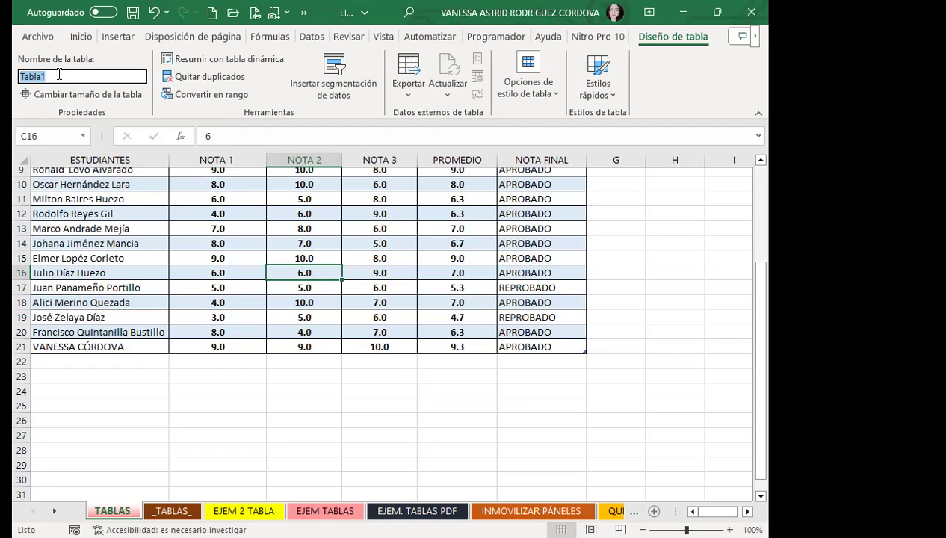
type("EJERCICIOS")
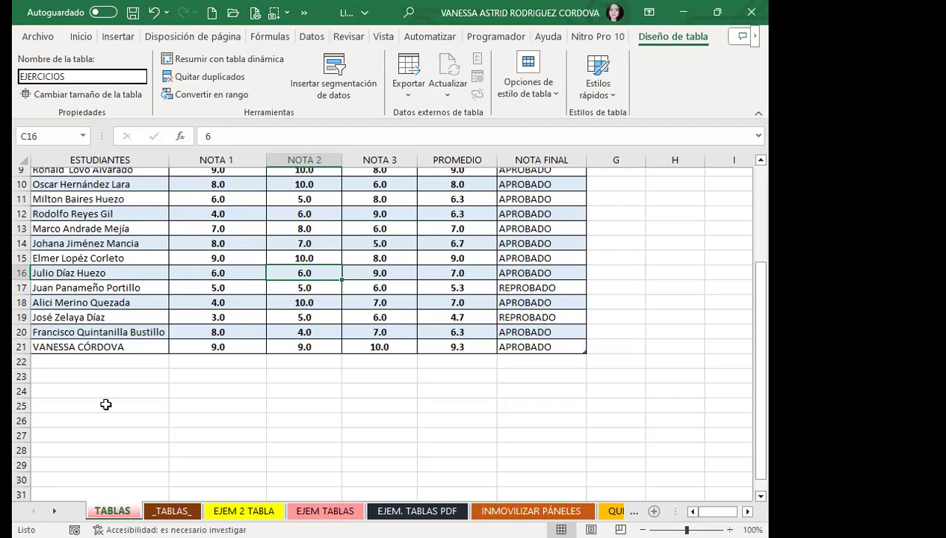
key("BackSpace")
type("_1")
key("Return")
left_click(77, 91)
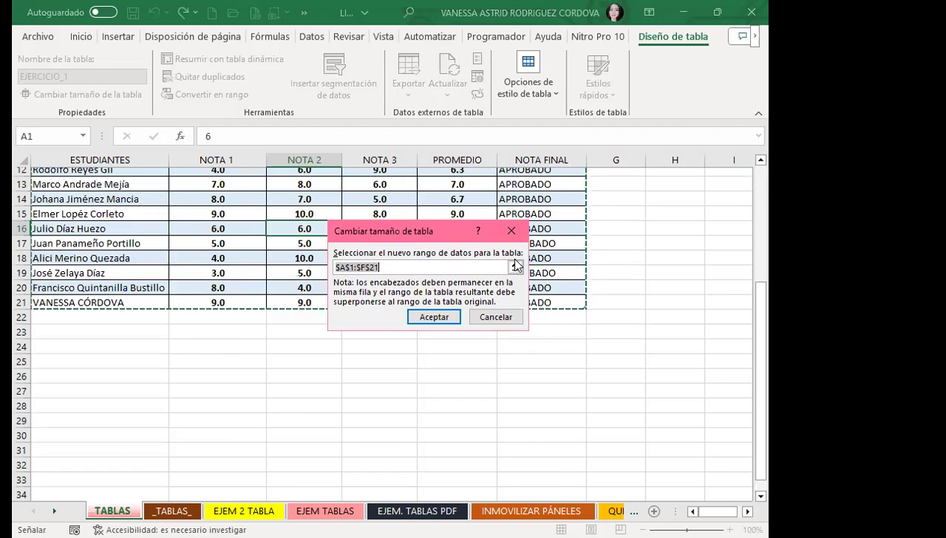
Close the Cambiar tamaño de tabla dialog unchanged, keeping the table name EJERCICIO_1.
left_click(512, 232)
left_click(85, 76)
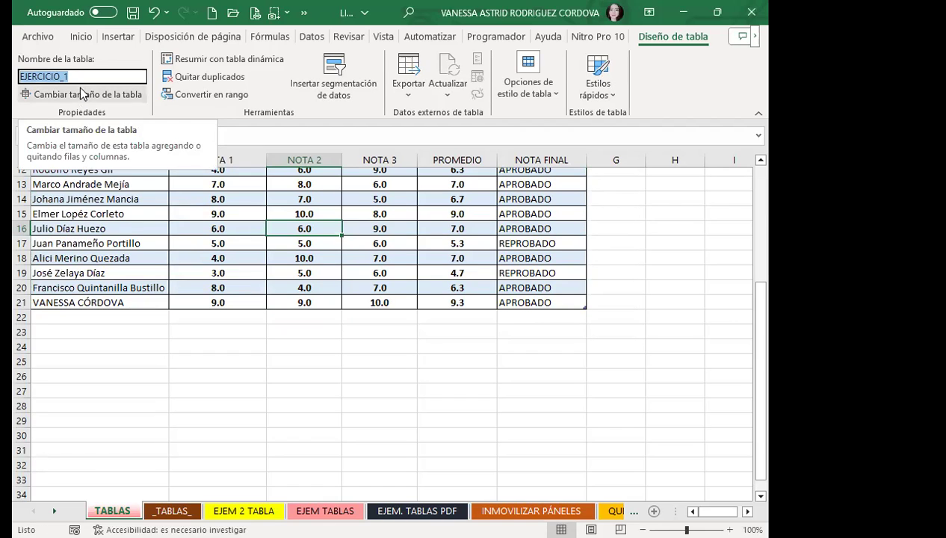
key("Return")
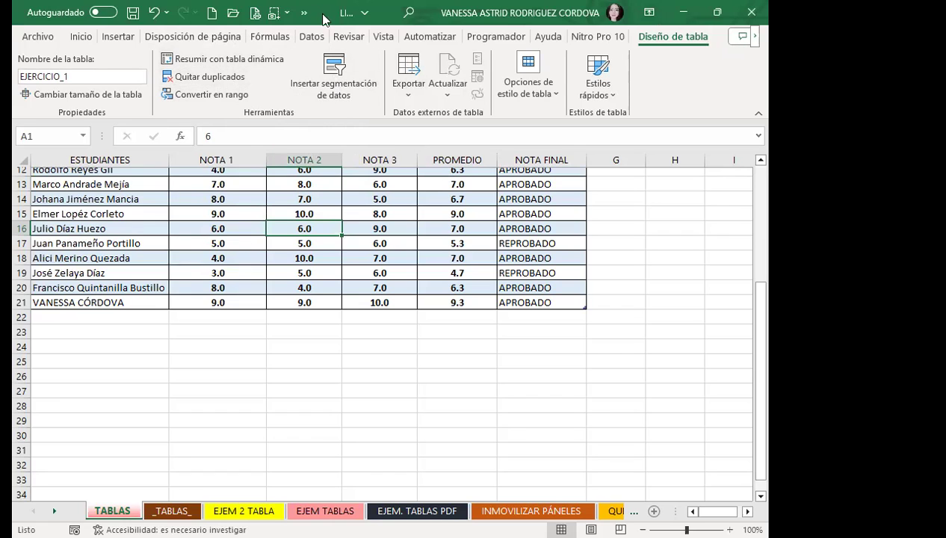
left_click(311, 36)
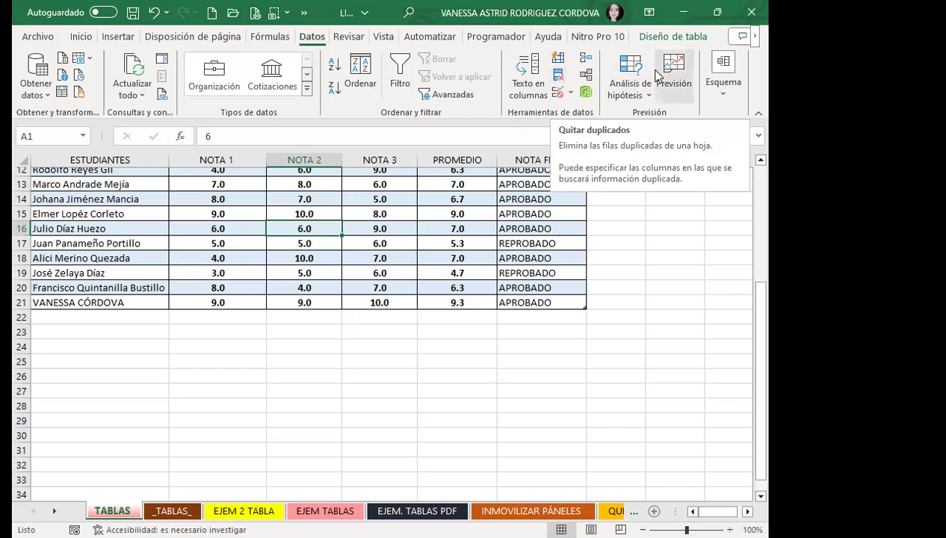
left_click(673, 36)
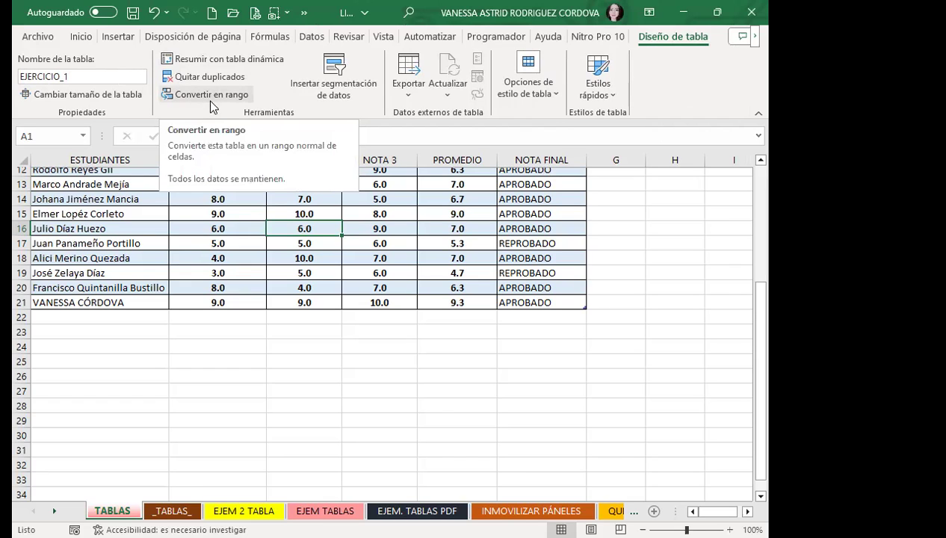
scroll(214, 269, "up", 3)
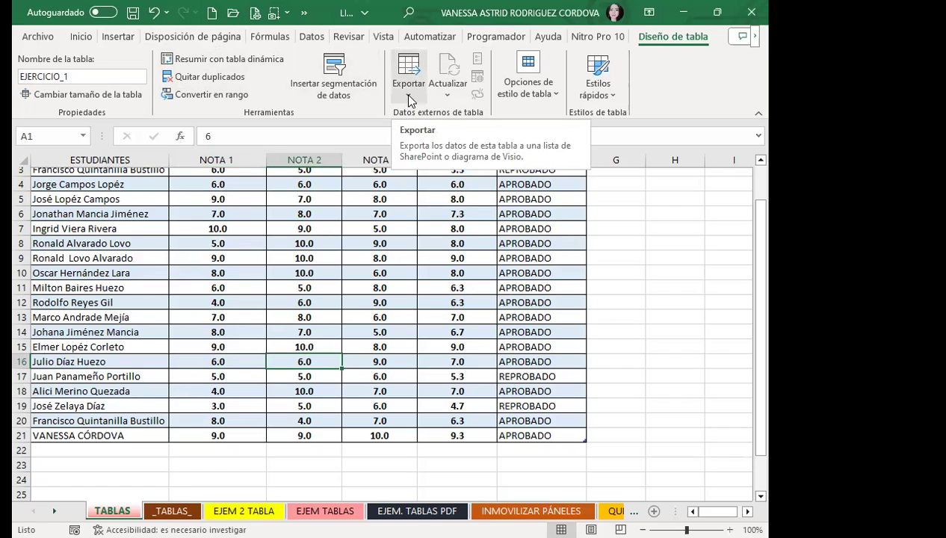
left_click(408, 97)
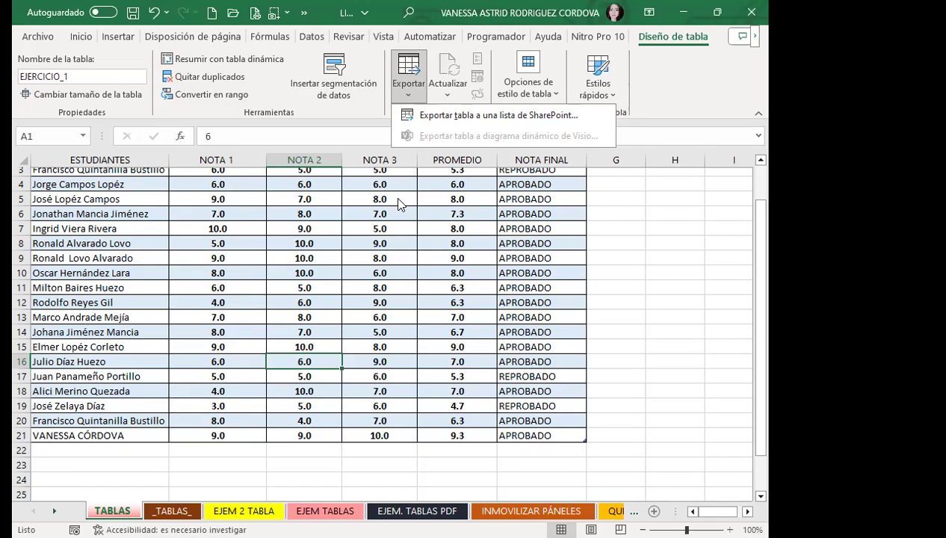
left_click(408, 75)
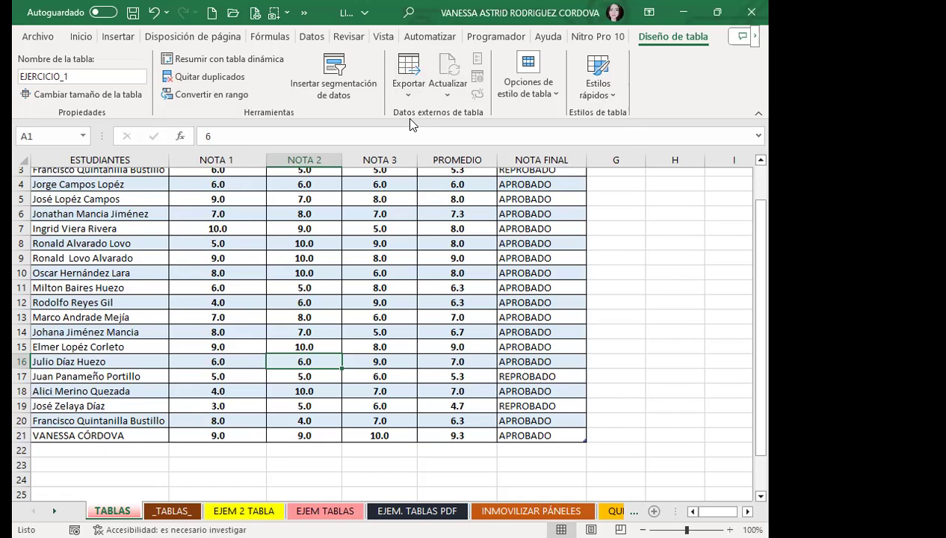
left_click(386, 271)
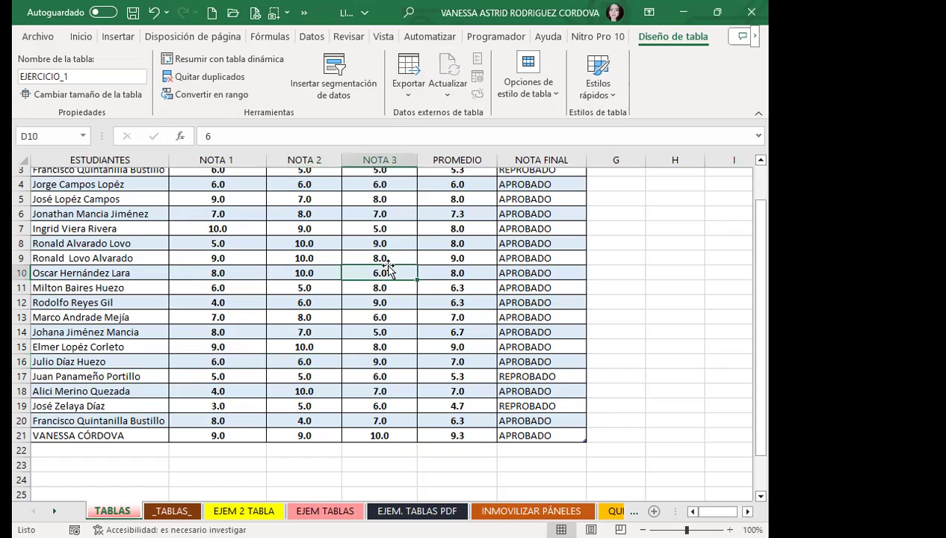
left_click(96, 243)
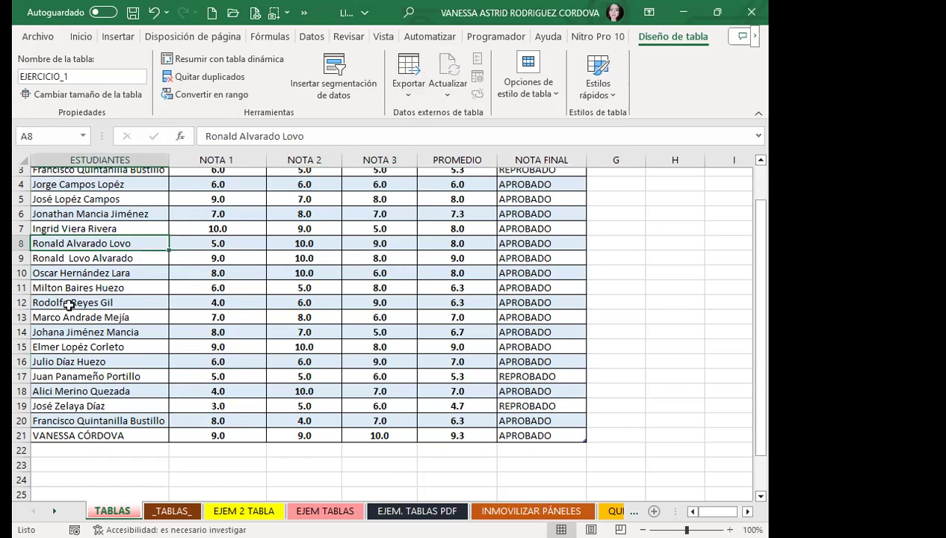
scroll(64, 308, "down", 4)
left_click(46, 271)
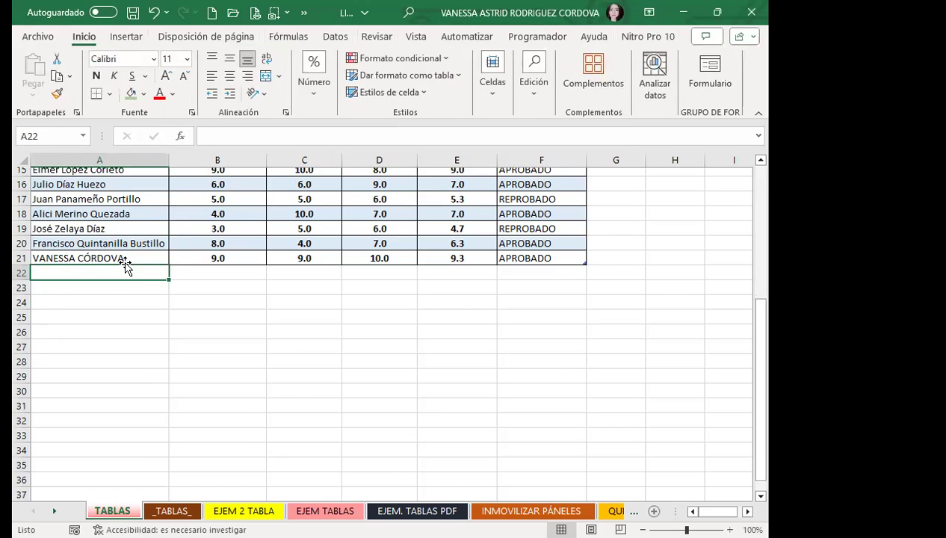
left_click(126, 259)
left_click_drag(168, 266, 157, 290)
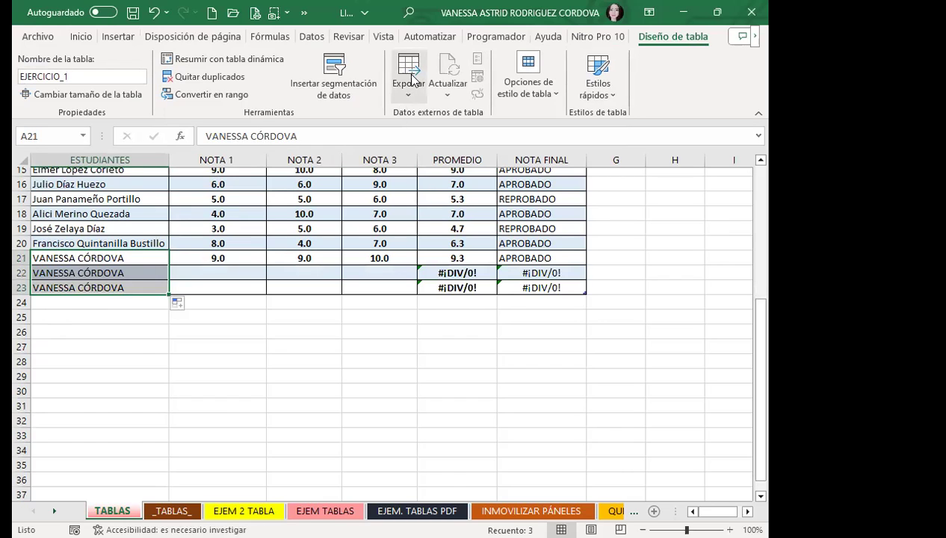
key("ctrl+z")
key("ctrl+z")
left_click(273, 312)
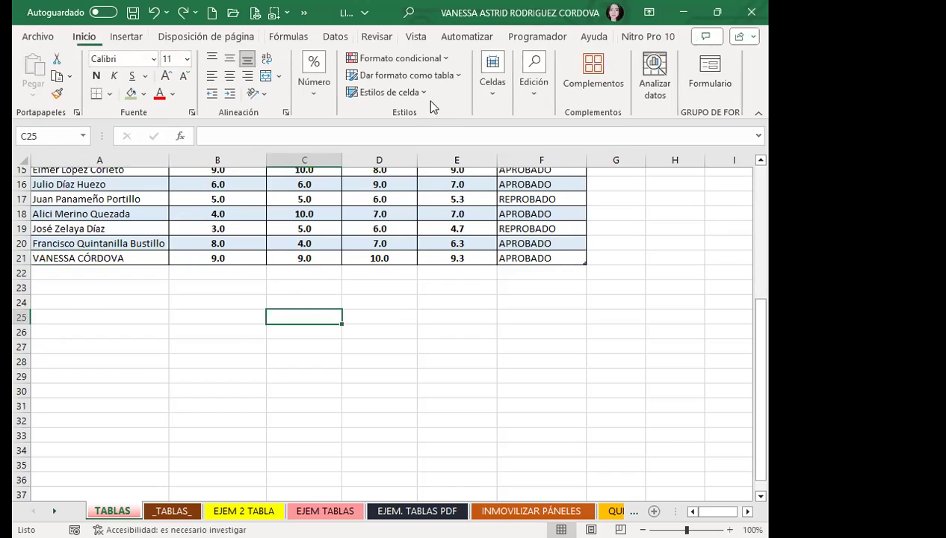
left_click(445, 226)
left_click(673, 36)
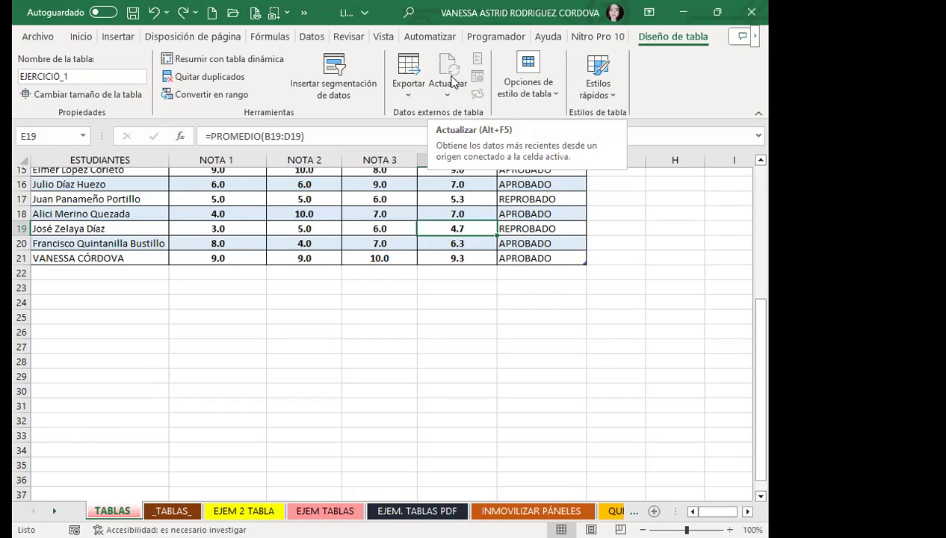
Select cell D18 and show Opciones de estilo de tabla, with header row and banded rows checked.
left_click(357, 215)
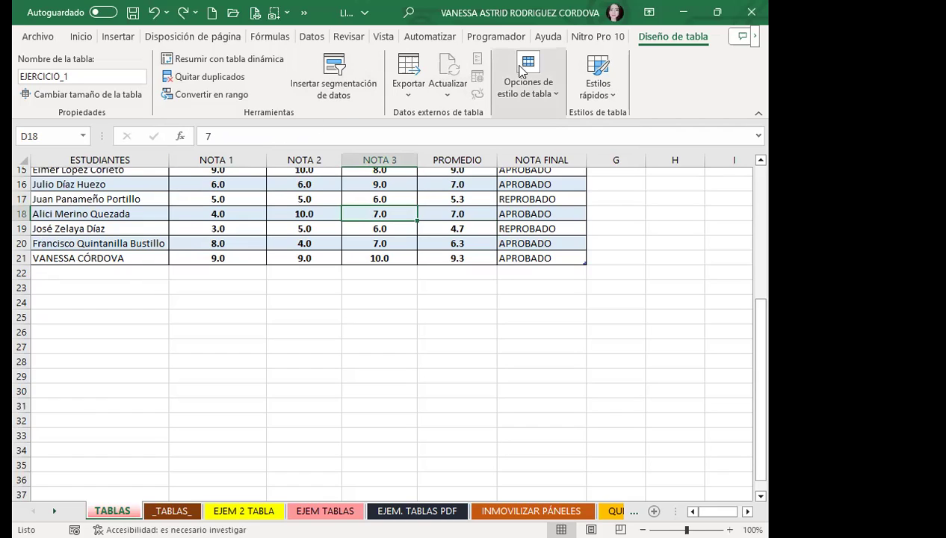
left_click(556, 97)
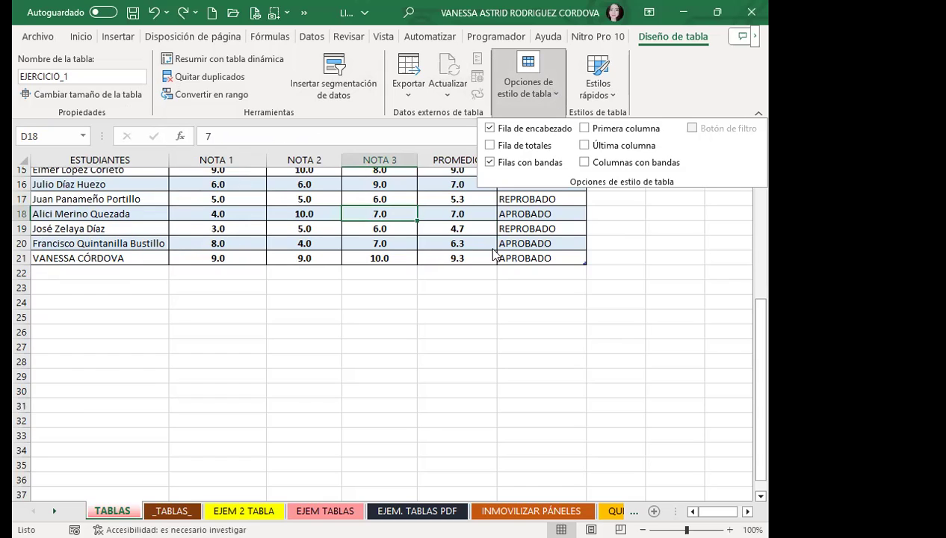
scroll(142, 270, "up", 5)
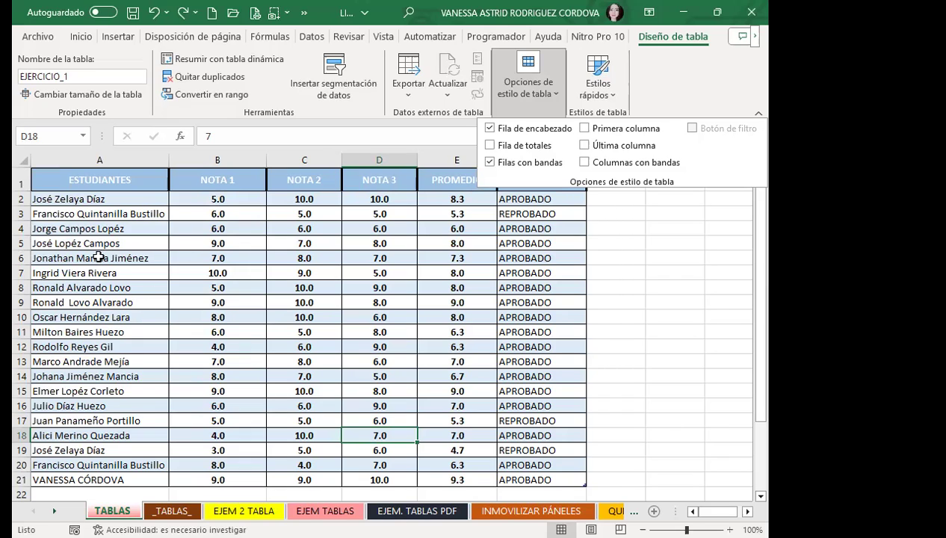
Browse the Claro, Medio and Oscuro quick styles, then close the gallery without applying one.
left_click(611, 96)
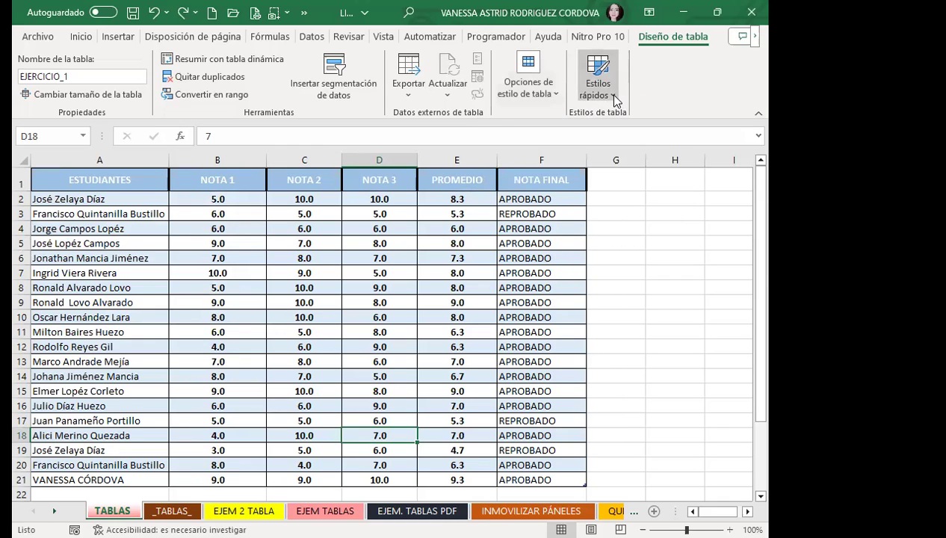
left_click(614, 96)
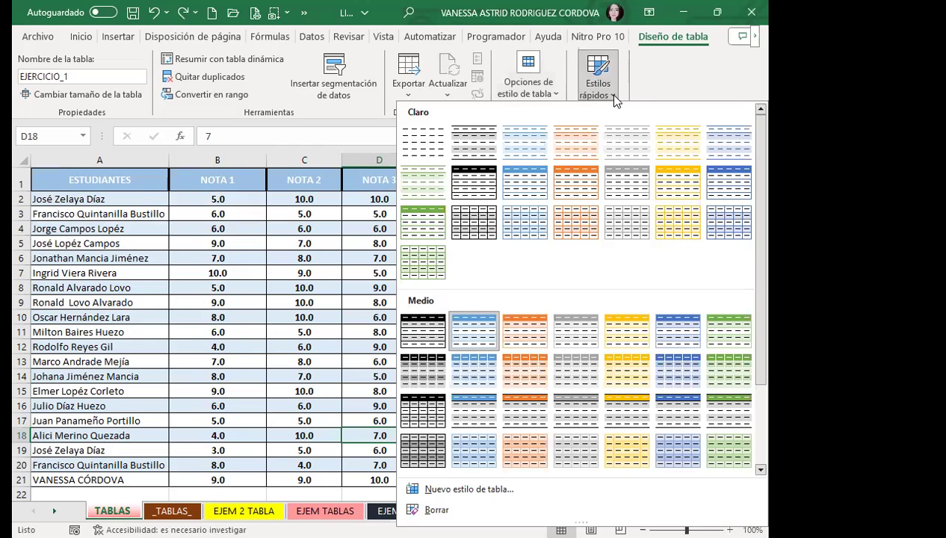
scroll(557, 359, "down", 2)
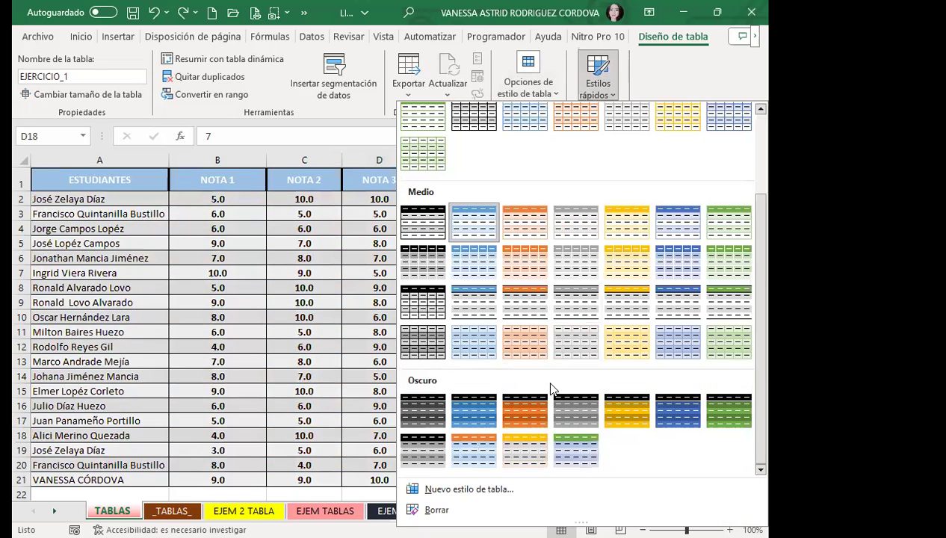
scroll(557, 366, "up", 2)
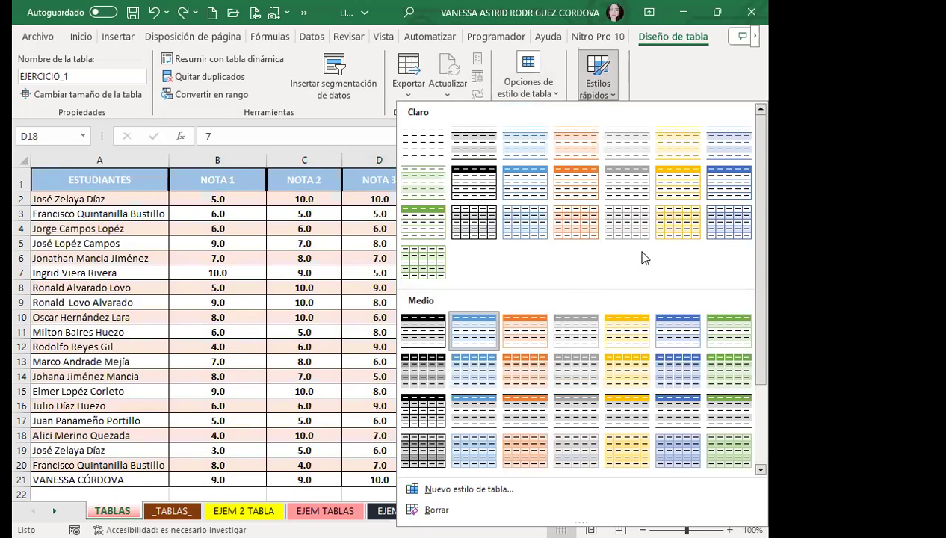
scroll(617, 221, "down", 2)
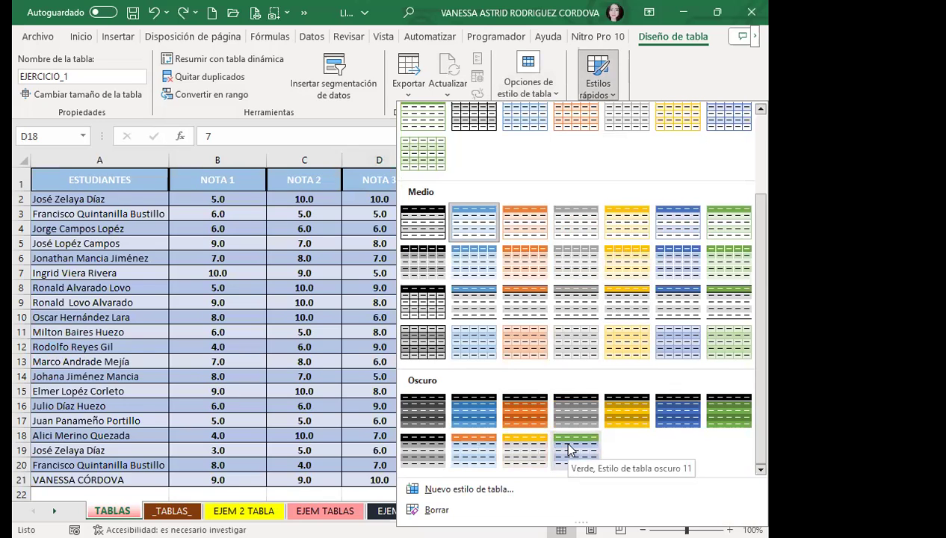
scroll(508, 269, "up", 2)
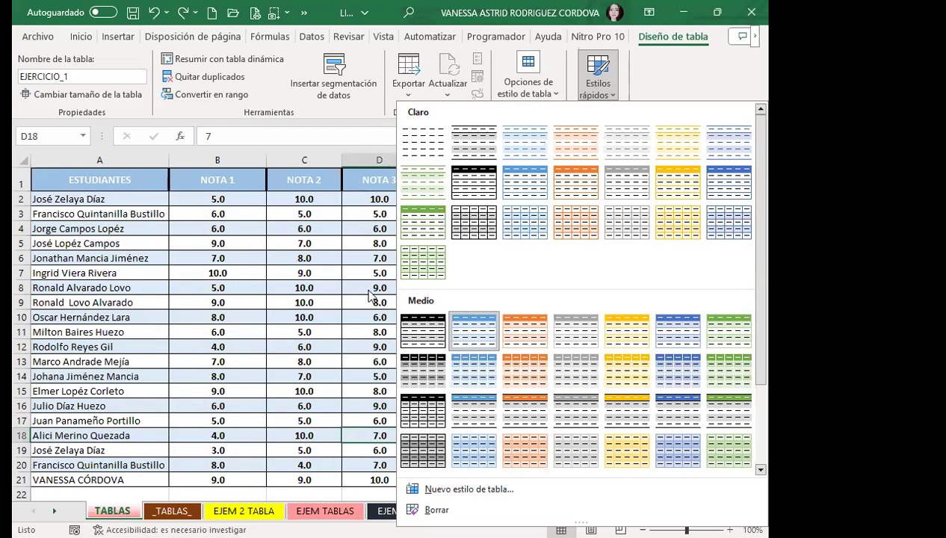
left_click(770, 34)
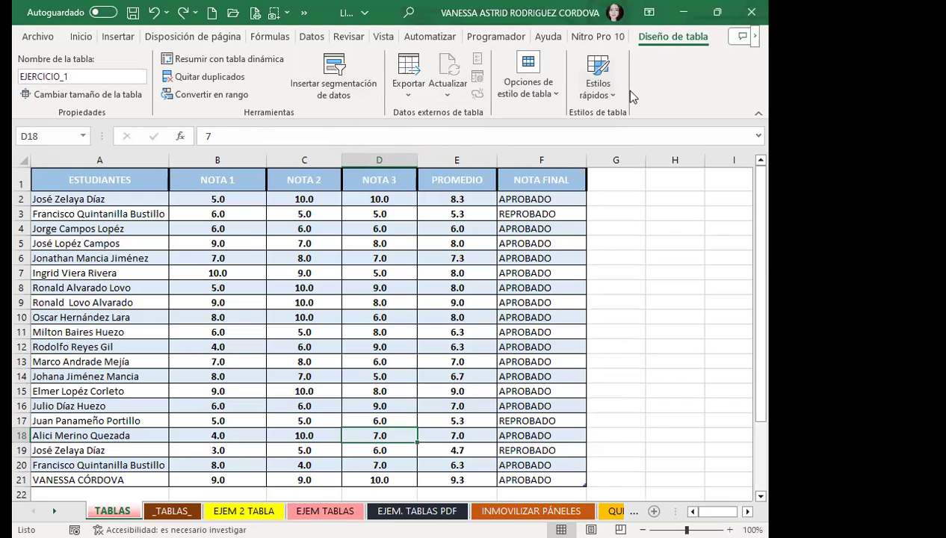
left_click(213, 239)
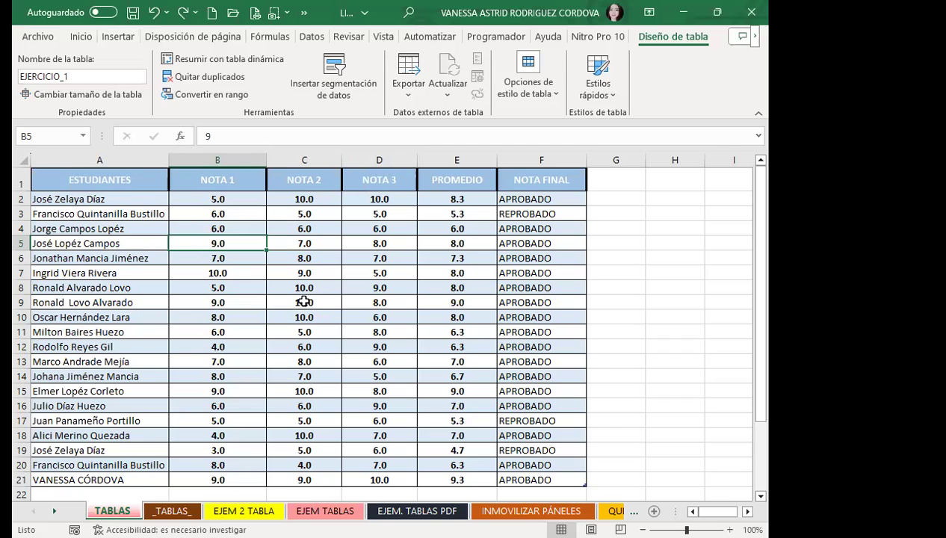
scroll(317, 283, "down", 2)
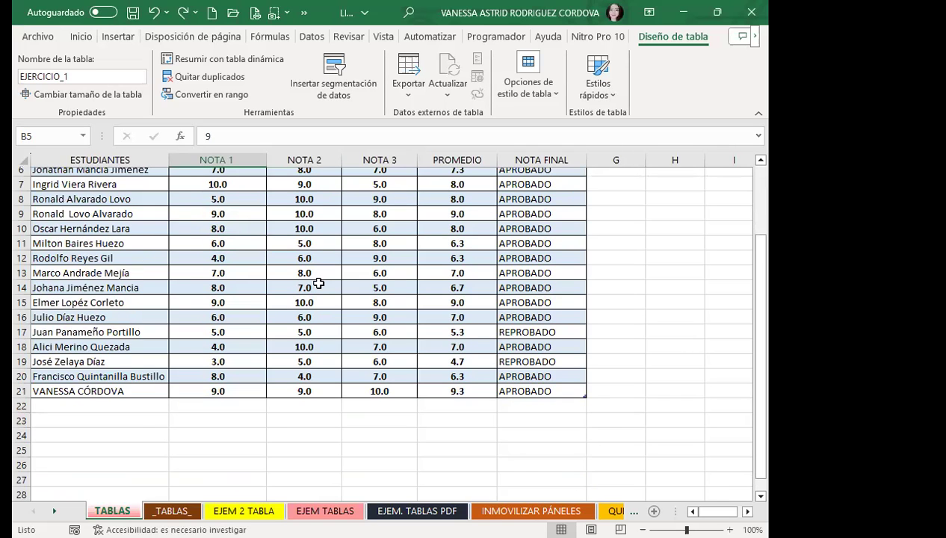
scroll(319, 283, "down", 1)
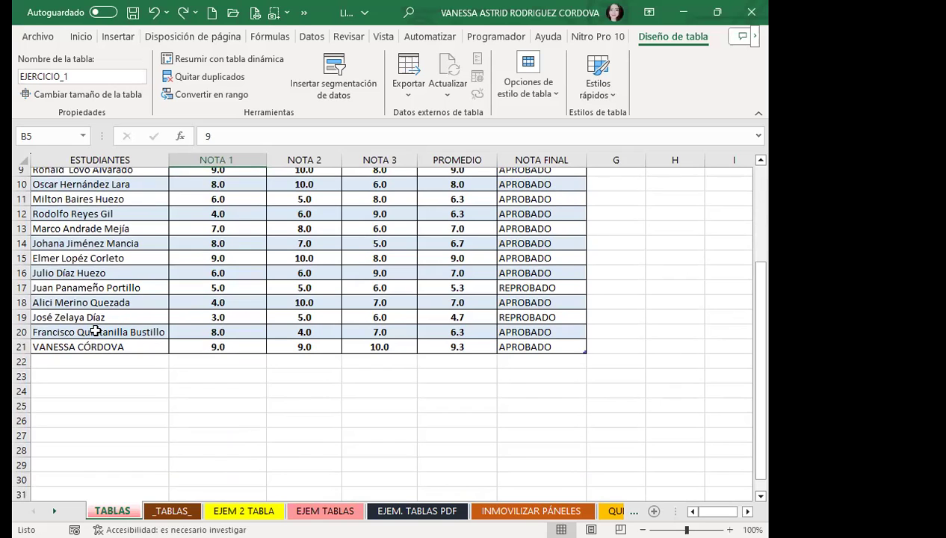
scroll(119, 353, "up", 3)
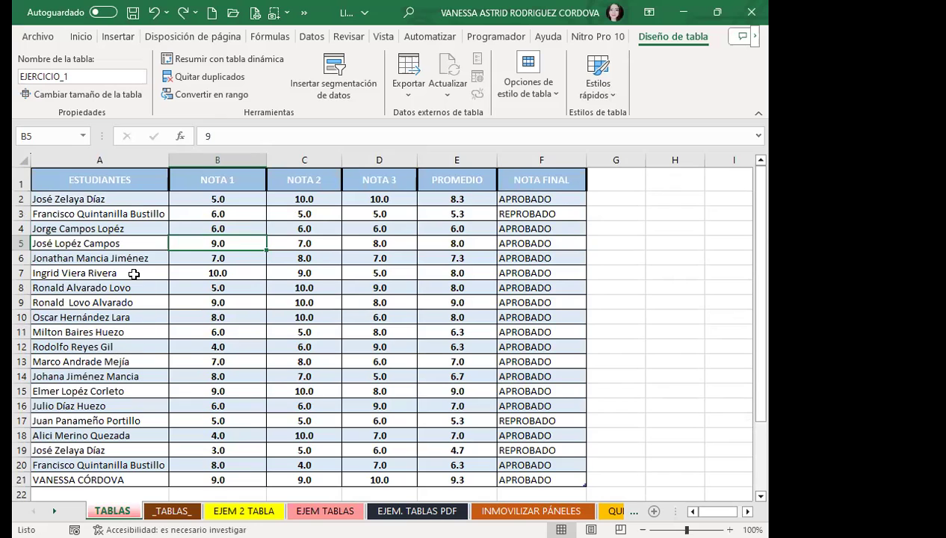
scroll(129, 263, "down", 3)
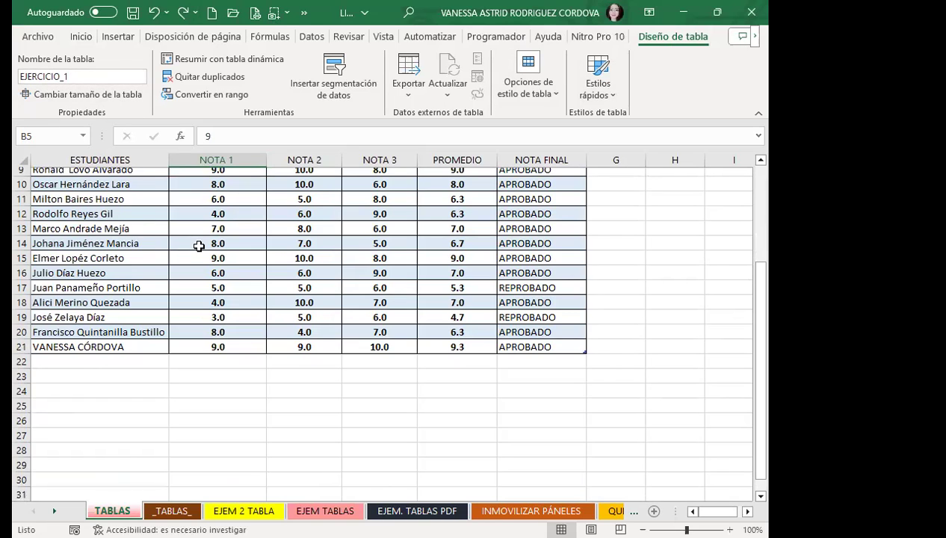
left_click(293, 248)
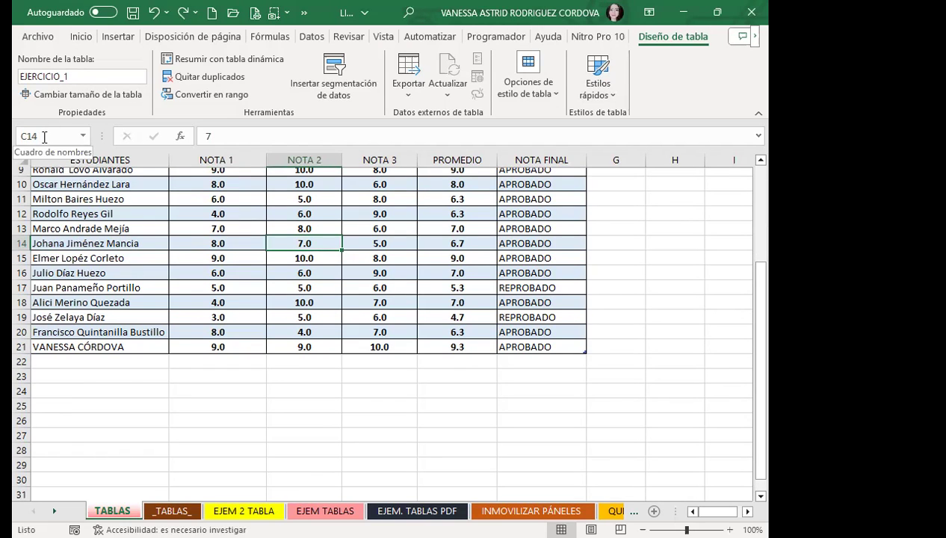
scroll(232, 317, "down", 2)
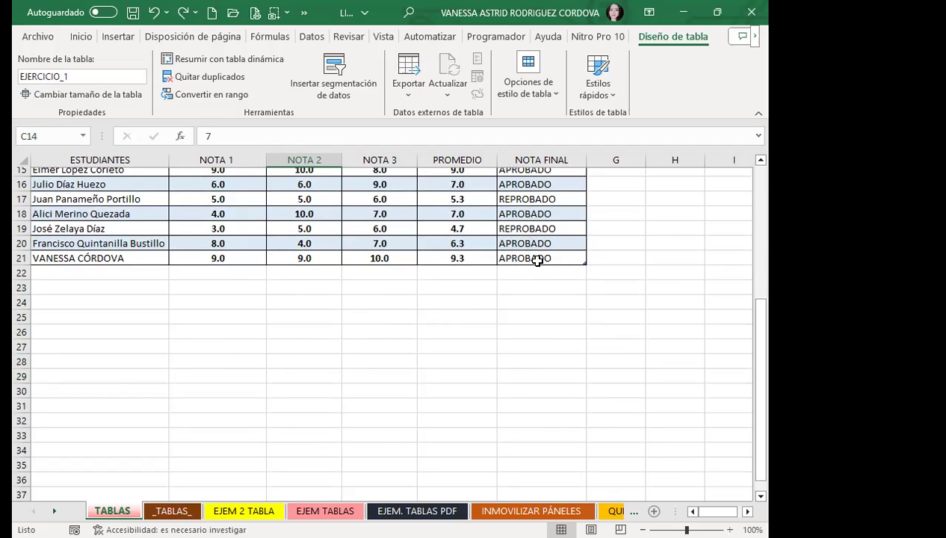
scroll(537, 260, "up", 5)
scroll(542, 270, "down", 6)
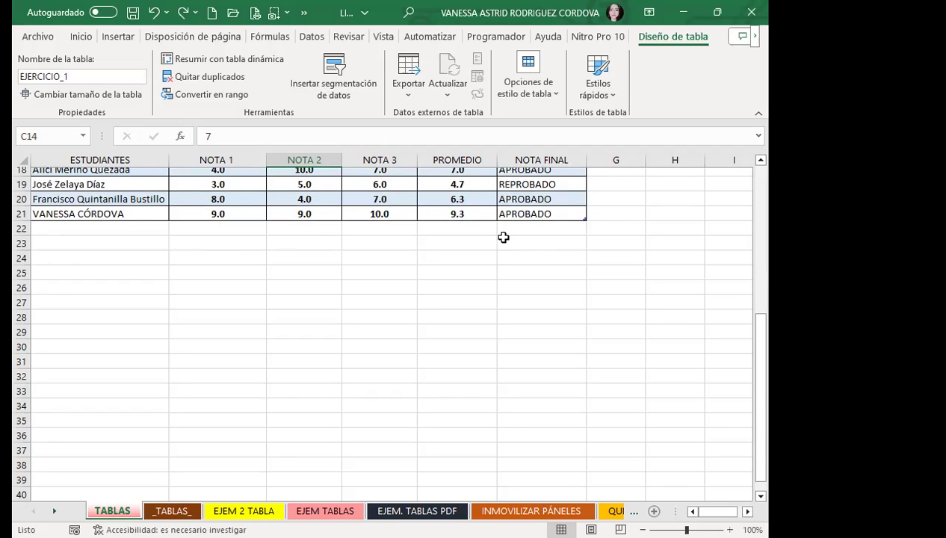
Select A21 and B21 while moving from the Revisar tab to the Inicio tab.
left_click(134, 214)
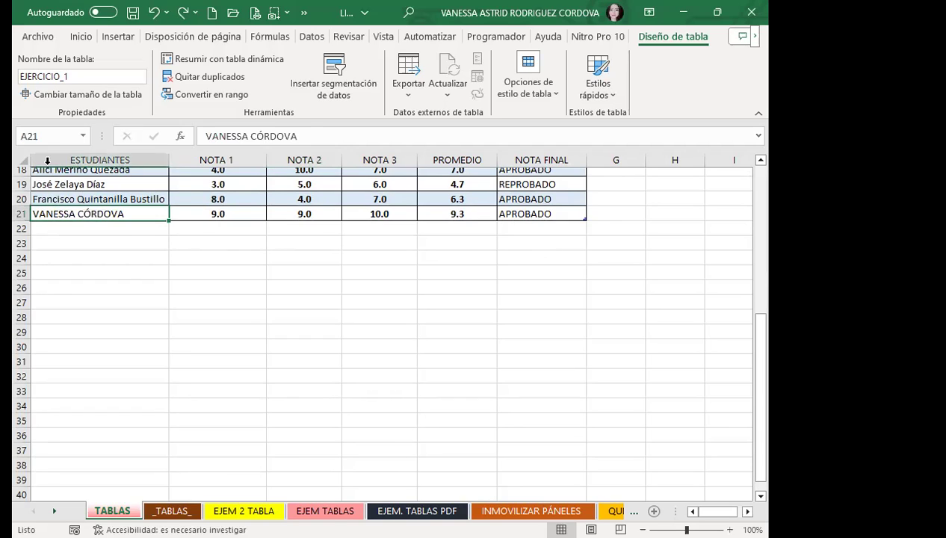
left_click(348, 36)
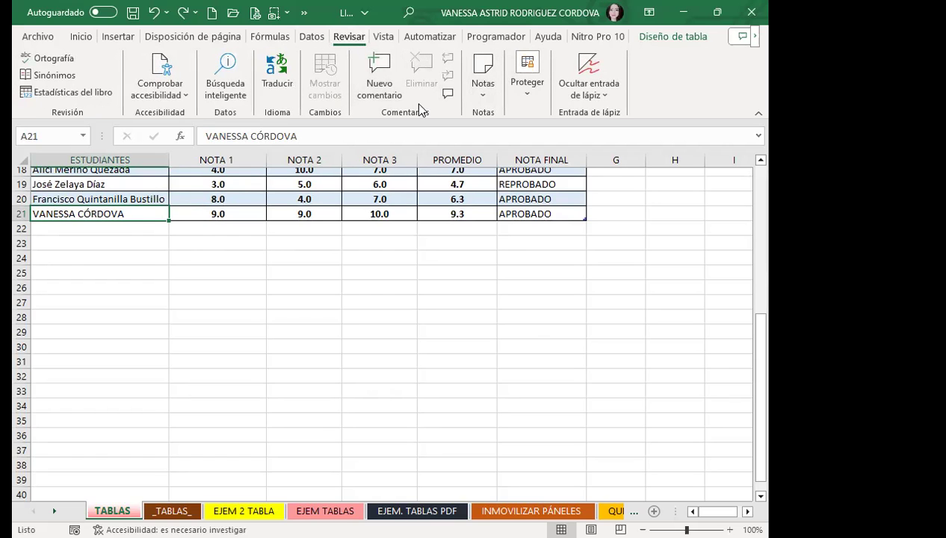
left_click(197, 212)
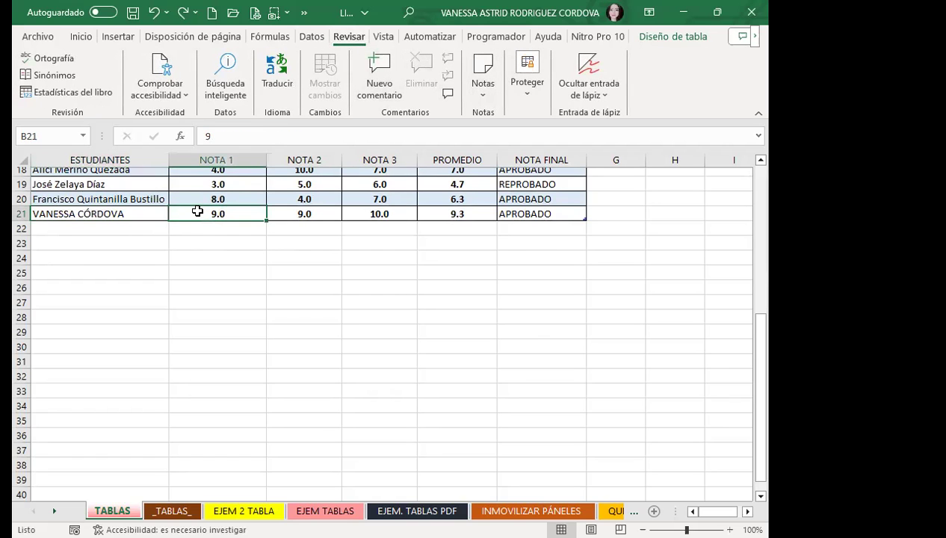
left_click(82, 38)
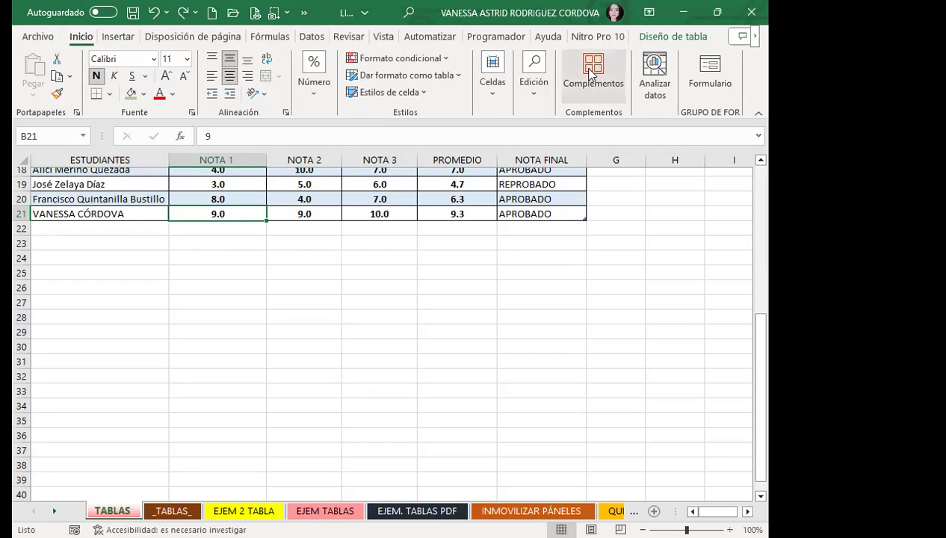
left_click(475, 197)
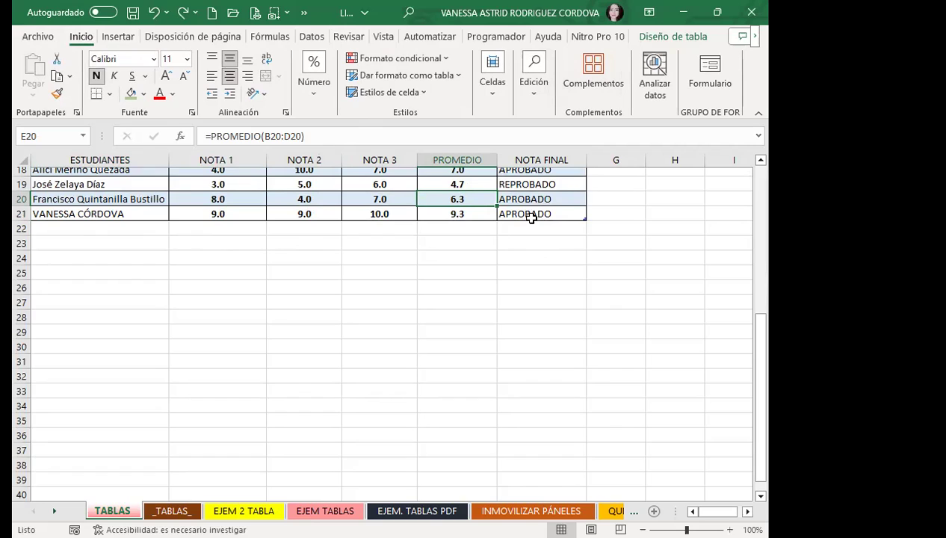
left_click(366, 185)
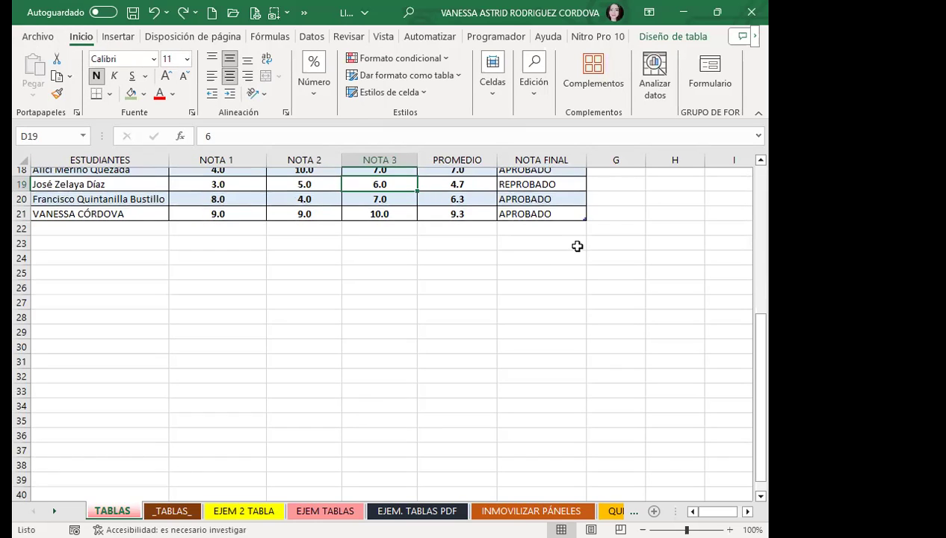
left_click(353, 288)
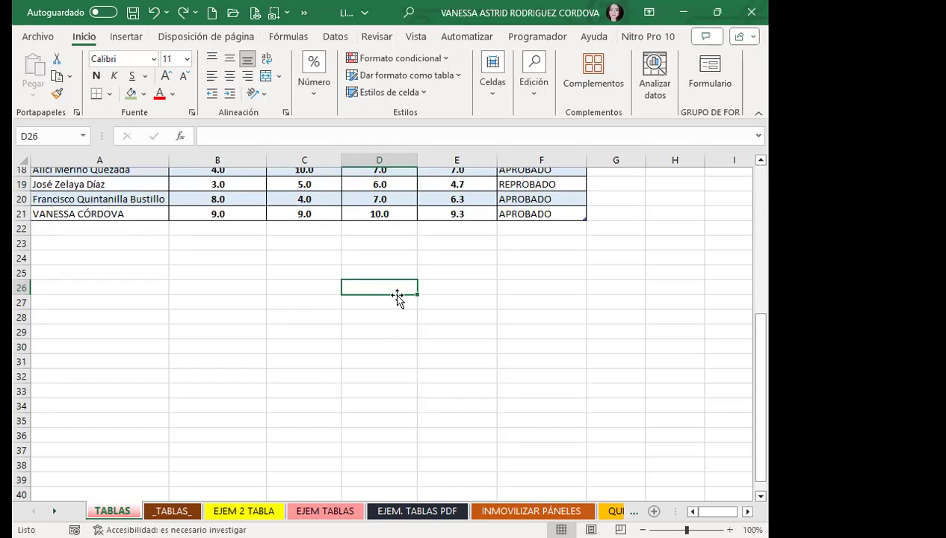
left_click_drag(186, 294, 444, 358)
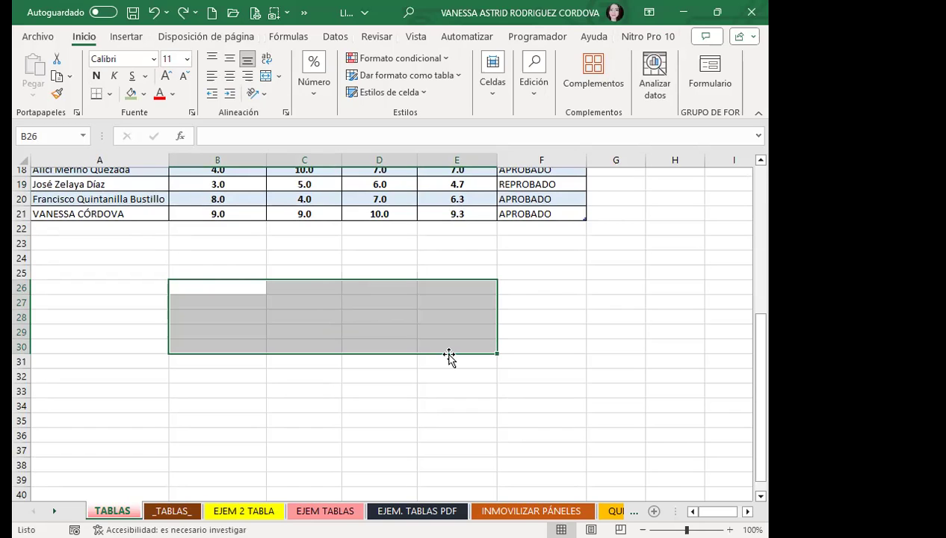
left_click(574, 276)
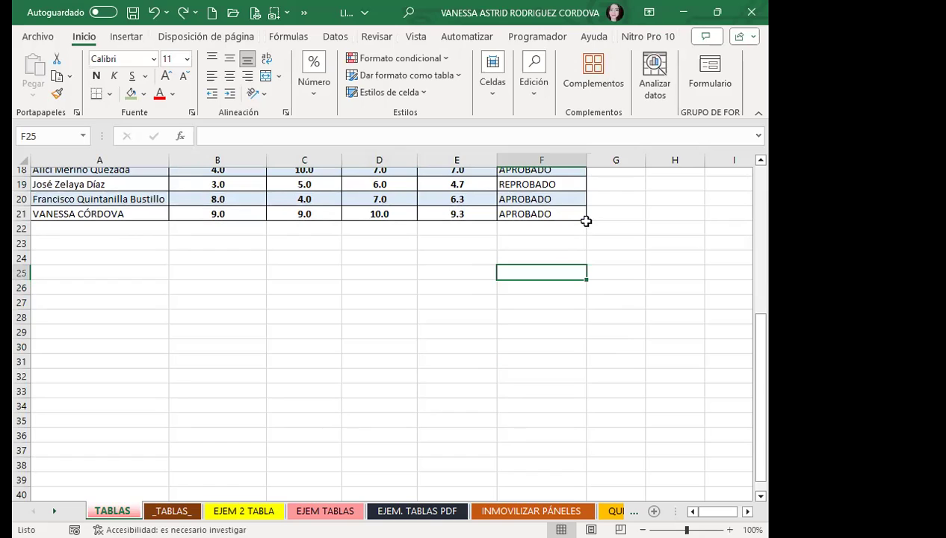
left_click(420, 173)
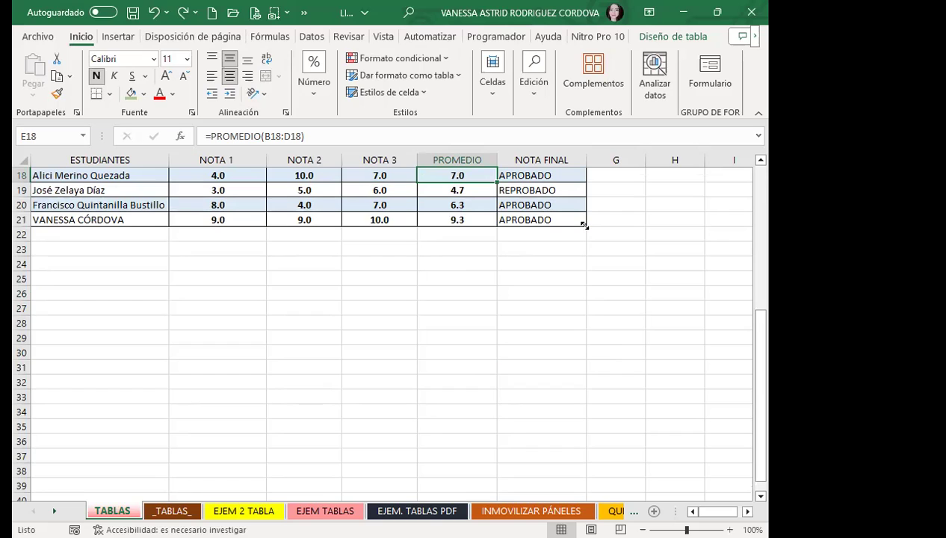
left_click_drag(584, 226, 606, 353)
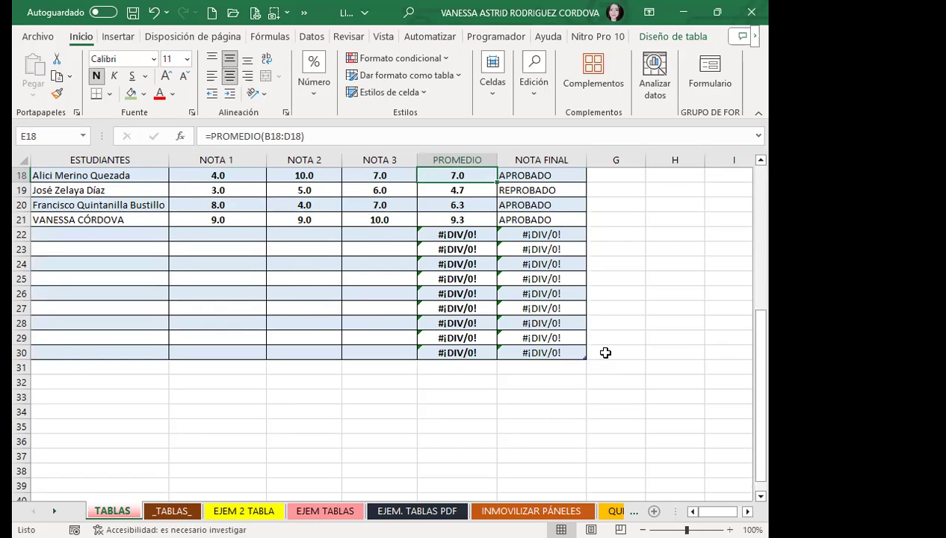
Enter NOTA 1 grades of 10 in B22, B23 and B24.
left_click(163, 278)
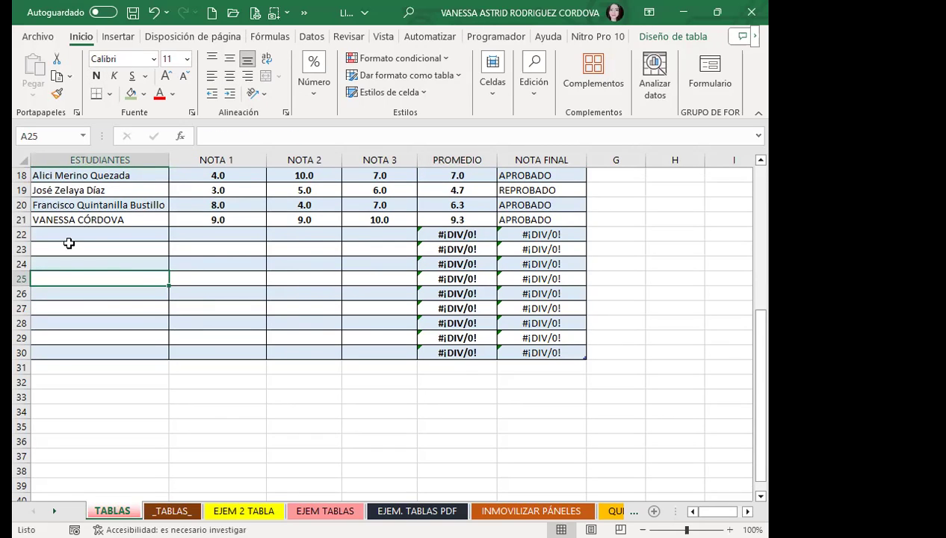
left_click(196, 233)
type("10")
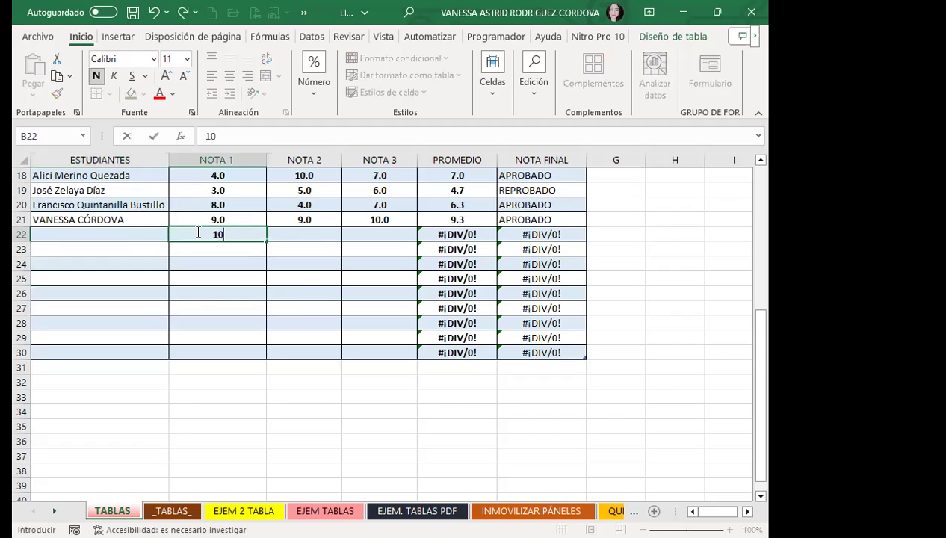
key("Return")
type("10")
key("Return")
type("10")
key("Left")
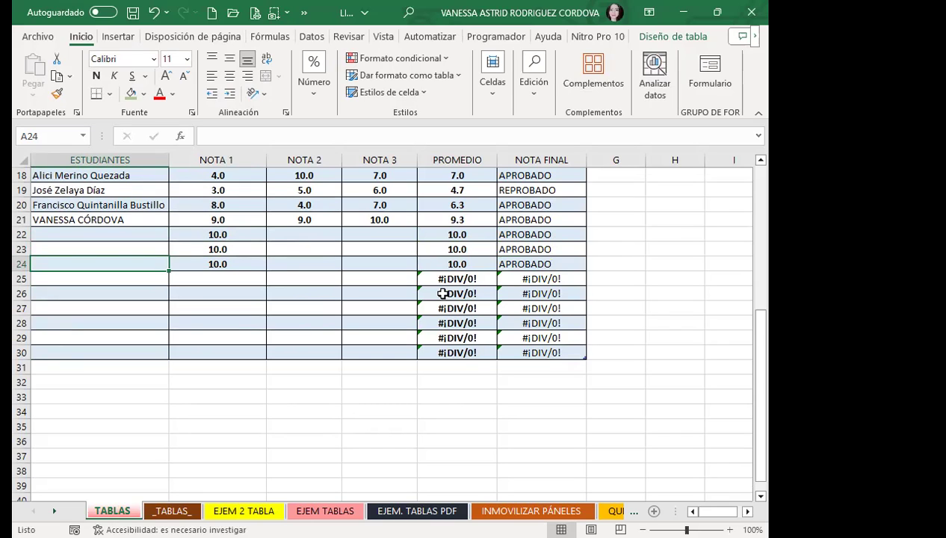
Enter a NOTA 1 grade of 20 in B25.
left_click(249, 265)
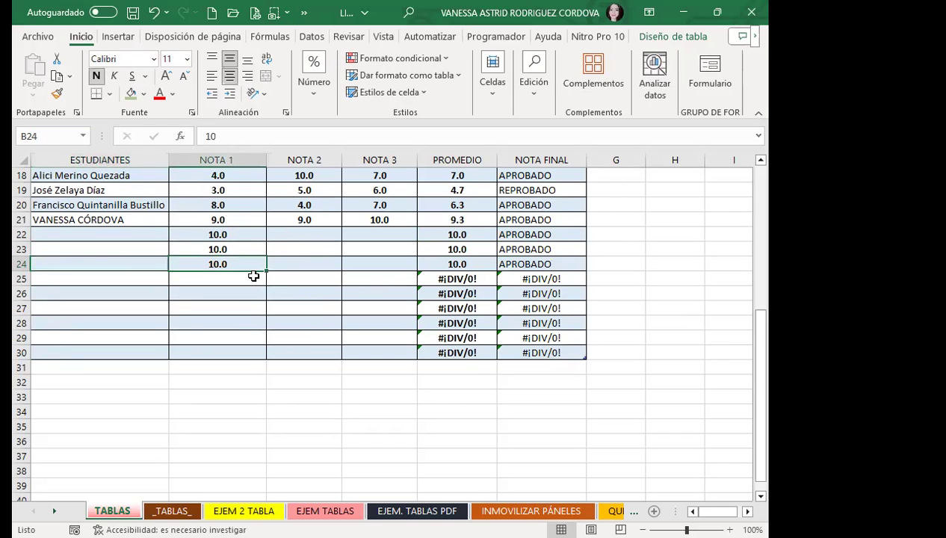
left_click(234, 281)
type("20")
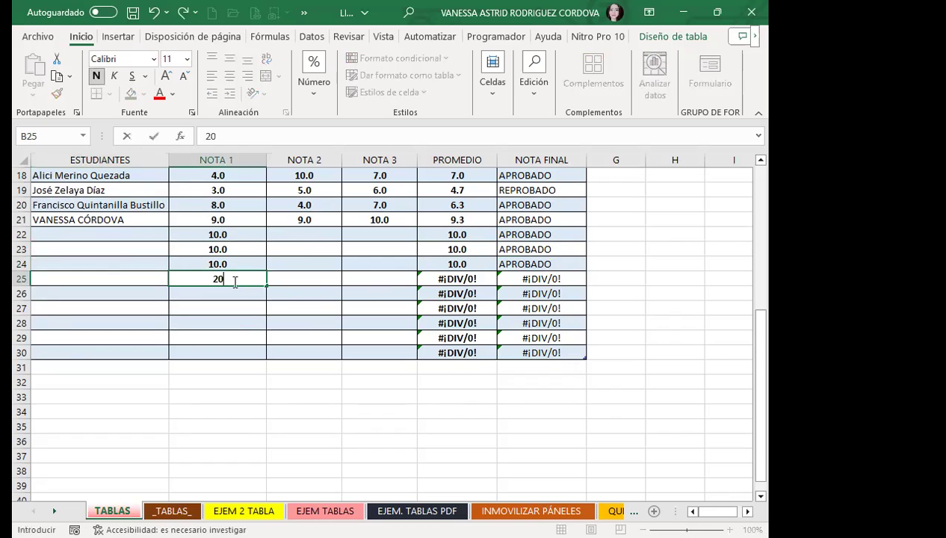
key("Return")
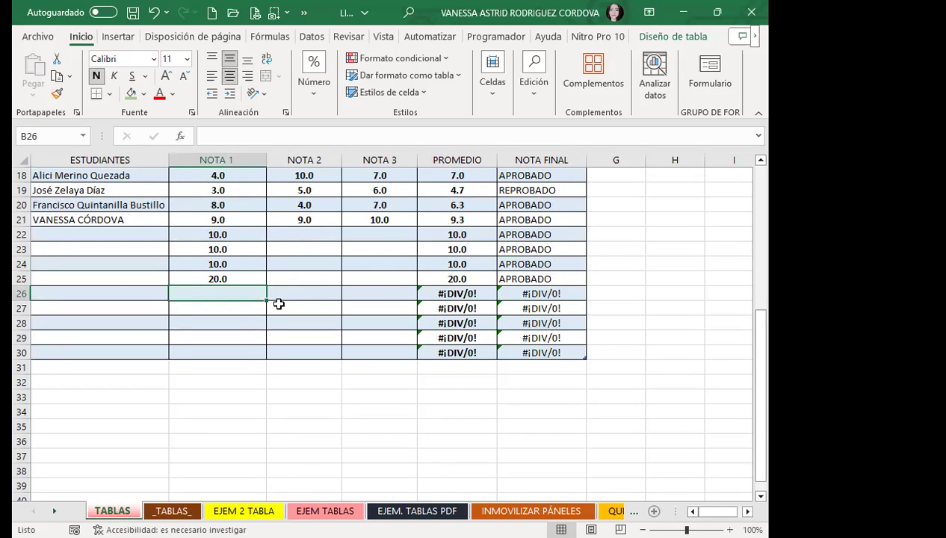
left_click(180, 319)
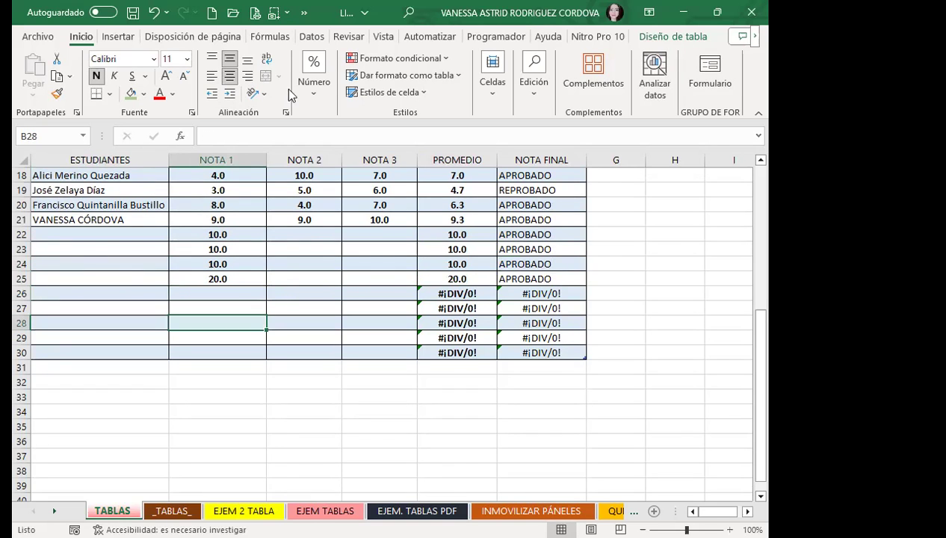
left_click(671, 37)
Shrink the table by one row, to row 29, using its resize handle.
left_click(86, 93)
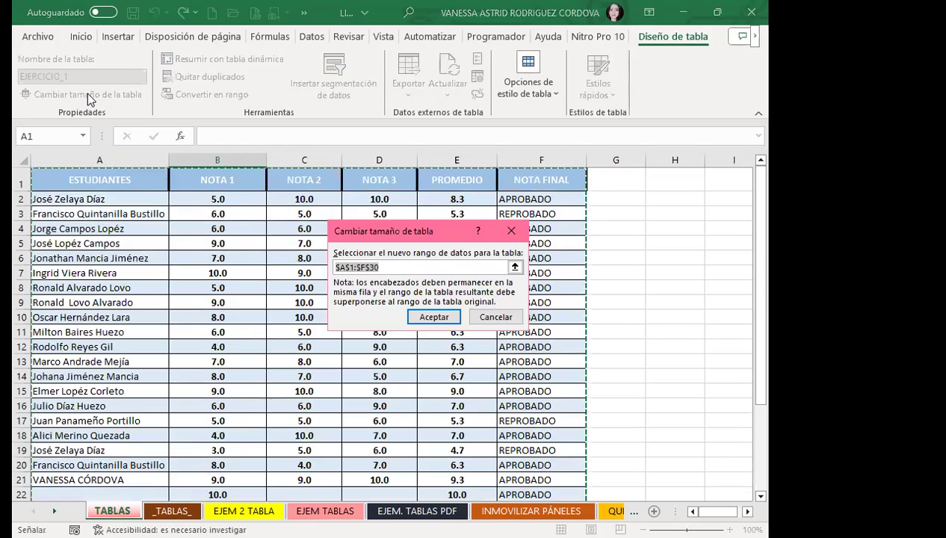
scroll(208, 285, "down", 8)
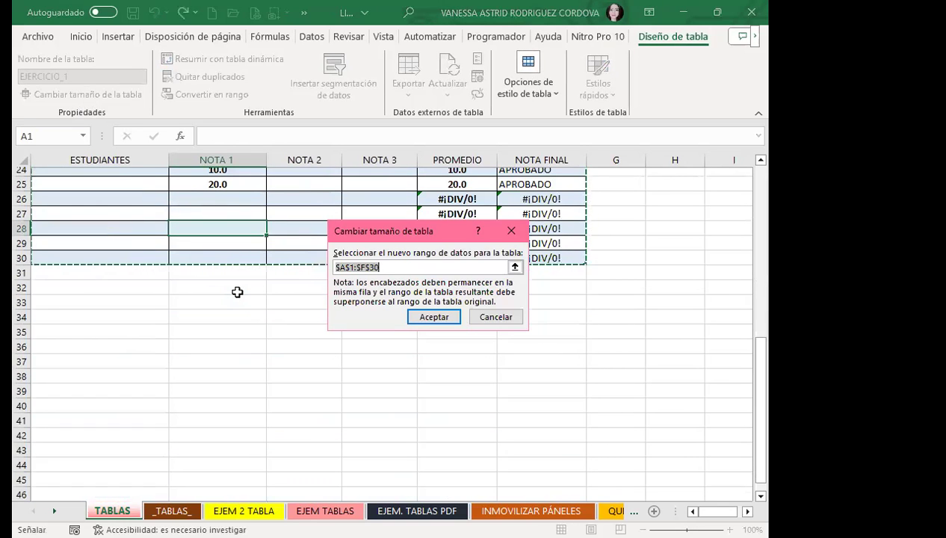
left_click(512, 230)
left_click(252, 344)
left_click_drag(587, 398, 598, 264)
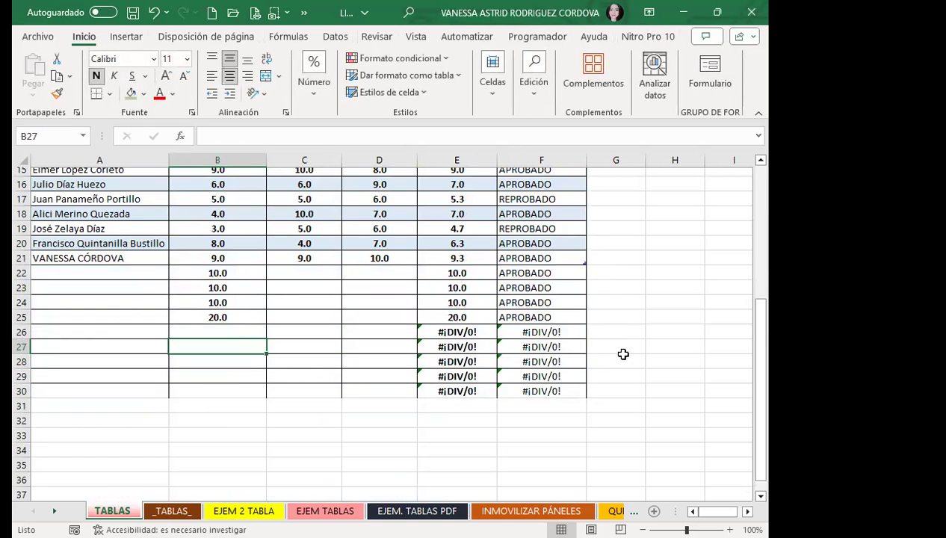
left_click(405, 210)
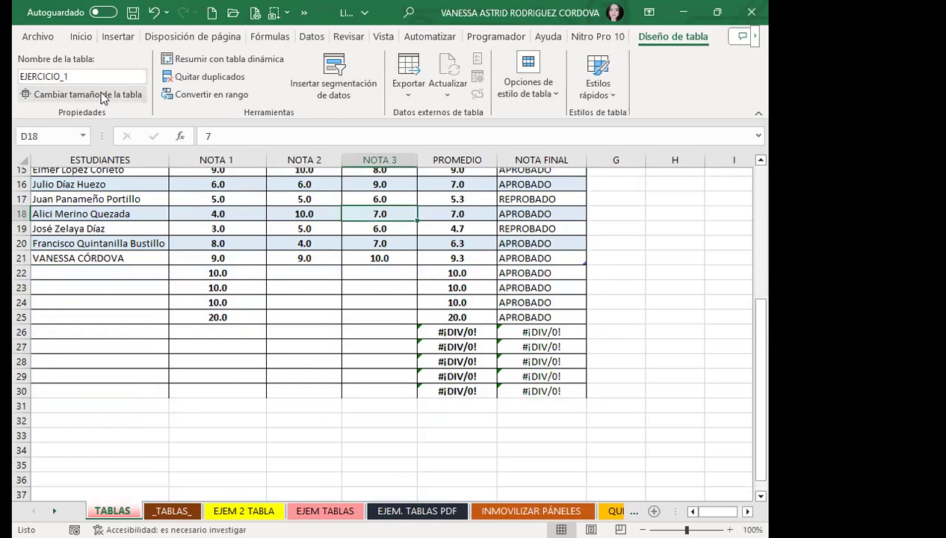
Resize the table to $A$1:$F$21 with Cambiar tamaño de la tabla.
left_click(101, 91)
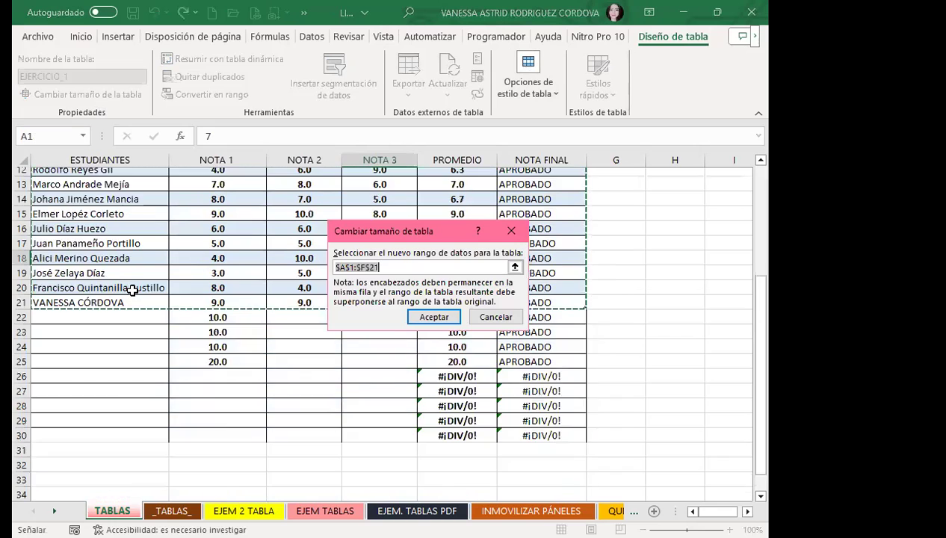
scroll(171, 236, "up", 2)
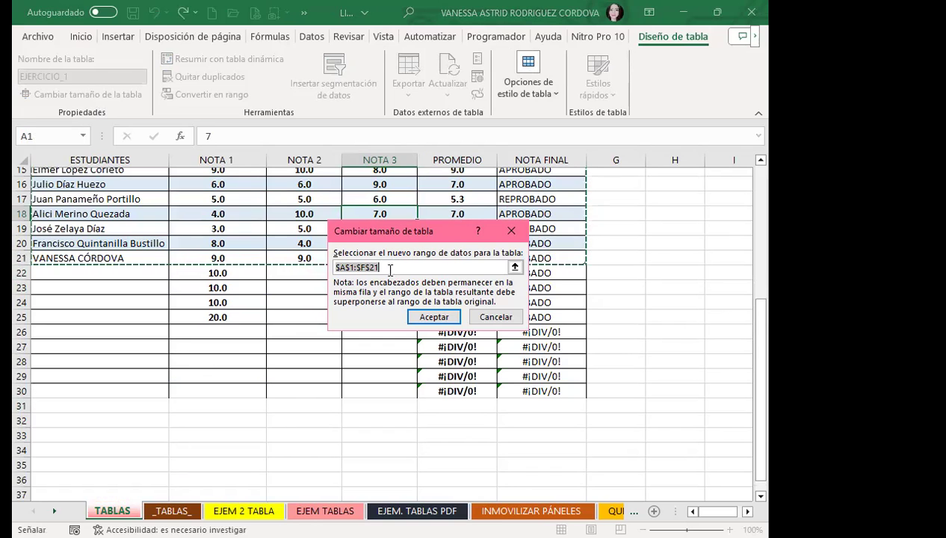
left_click(434, 317)
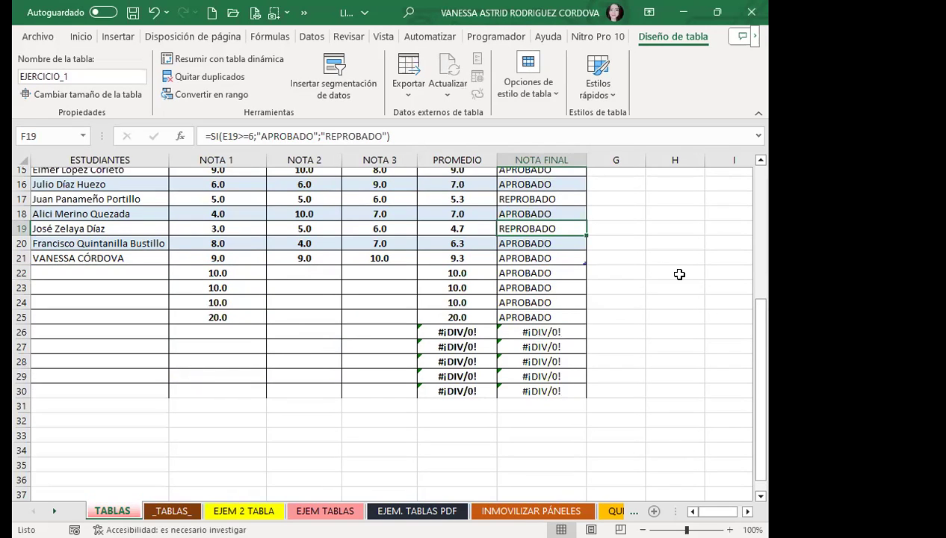
left_click(22, 273)
Select rows 22–31 and undo the rows added below the table.
left_click(21, 407, "shift")
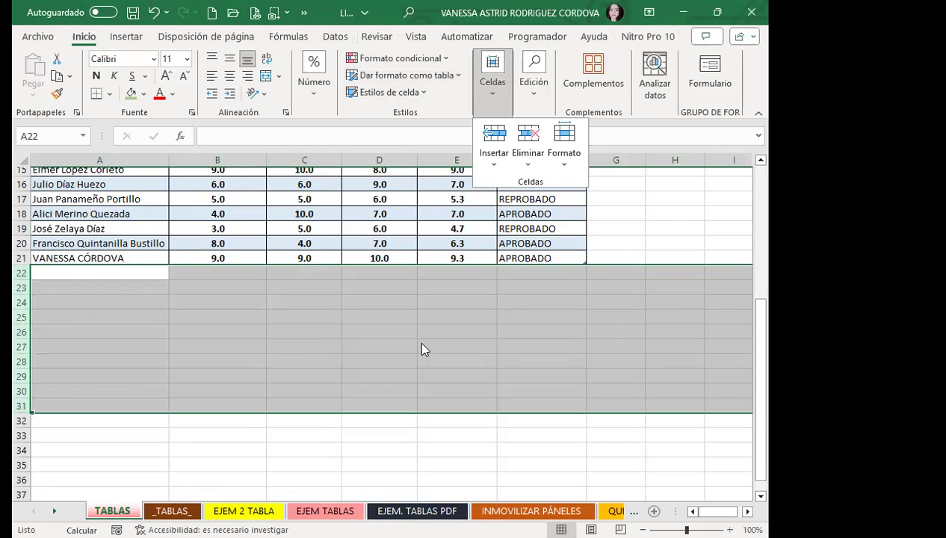
key("ctrl+z")
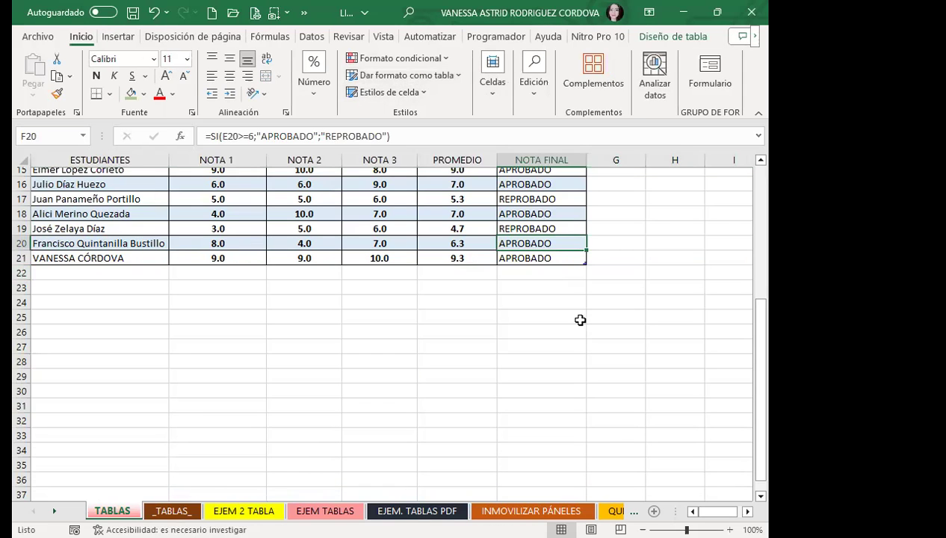
scroll(381, 225, "up", 5)
Check the PROMEDIO and NOTA FINAL formulas in the table rows.
left_click(365, 276)
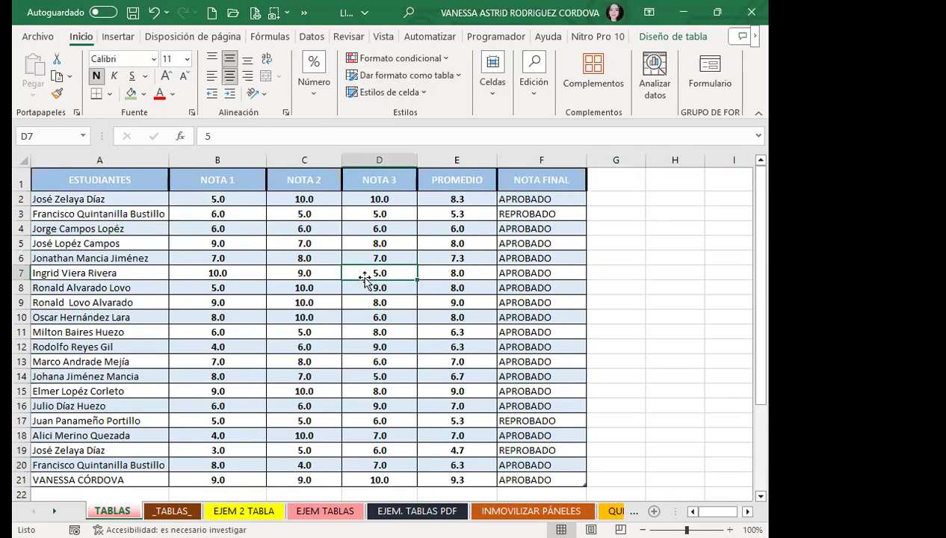
left_click(434, 240)
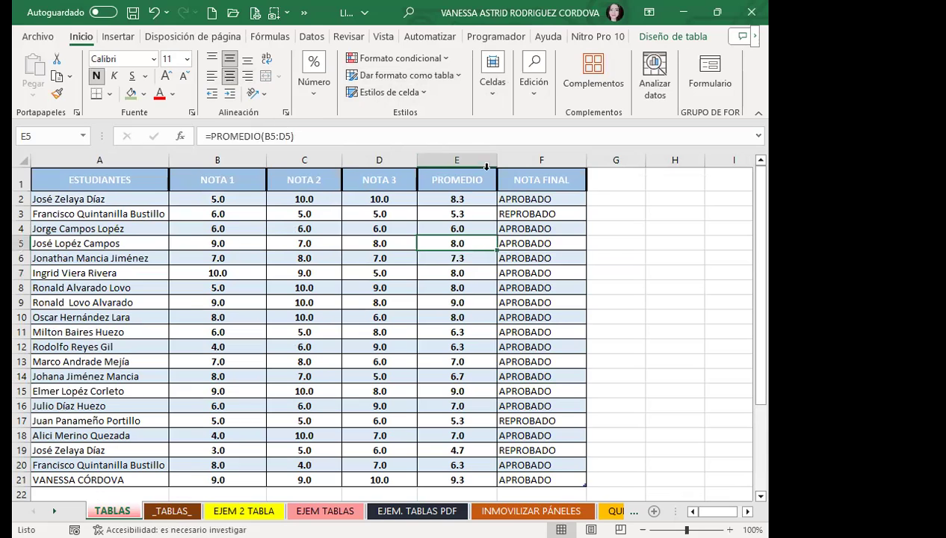
left_click(499, 229)
left_click(420, 254)
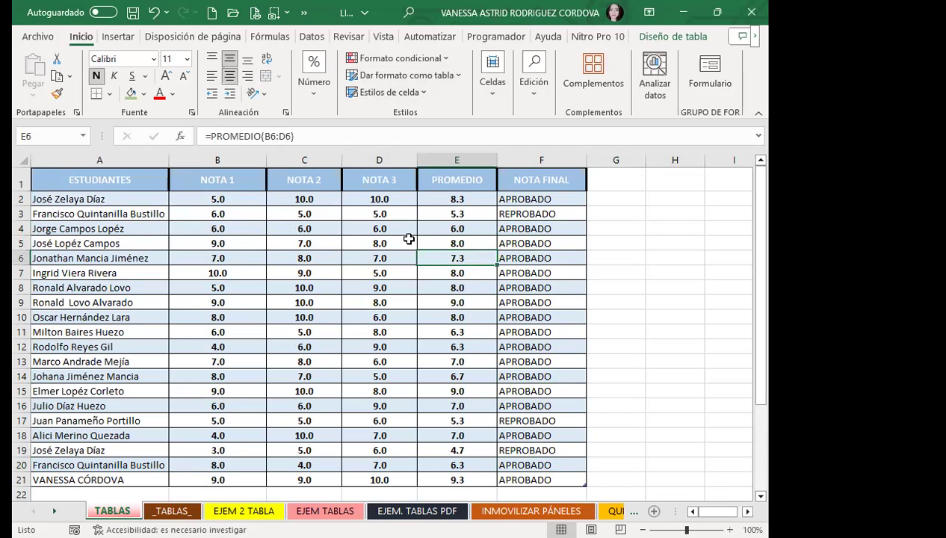
left_click(690, 36)
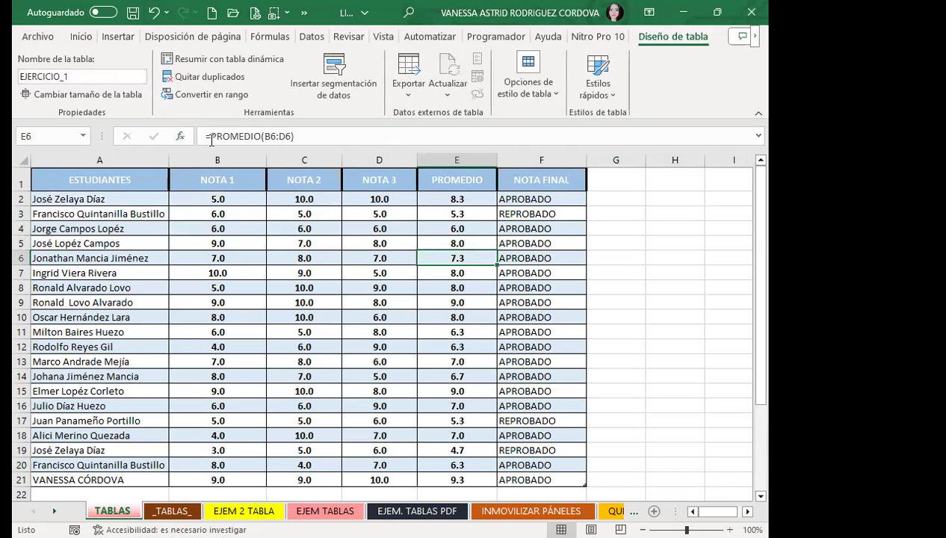
Convert the grades table to a normal range via Convertir en rango, confirming with Sí.
left_click(191, 96)
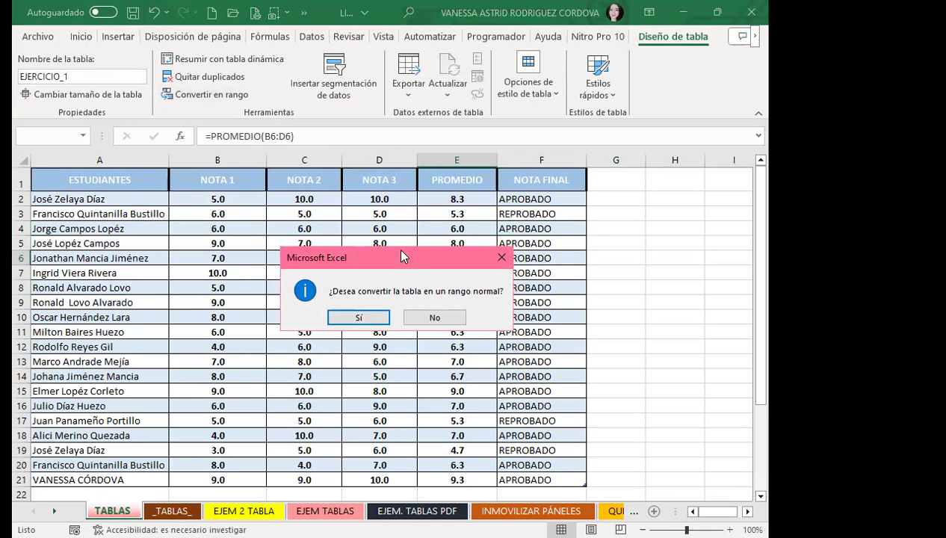
left_click(356, 318)
left_click(310, 305)
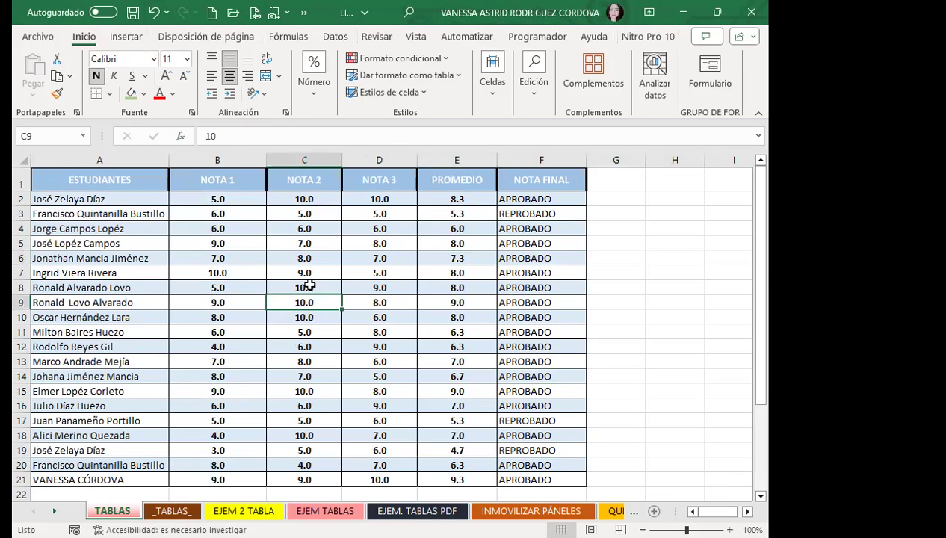
scroll(307, 284, "down", 4)
left_click(529, 306)
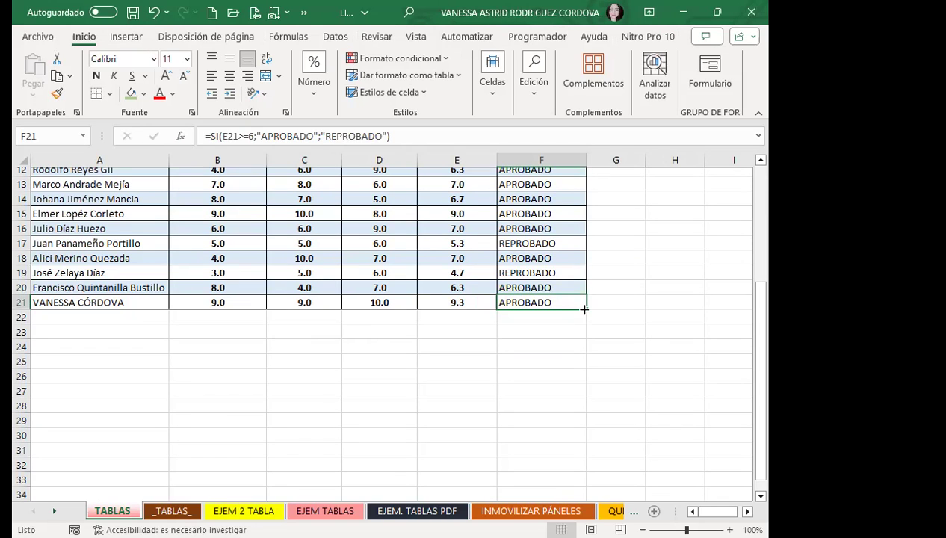
Try extending NOTA FINAL and the last two student rows downward, undoing each attempt.
left_click_drag(583, 309, 591, 350)
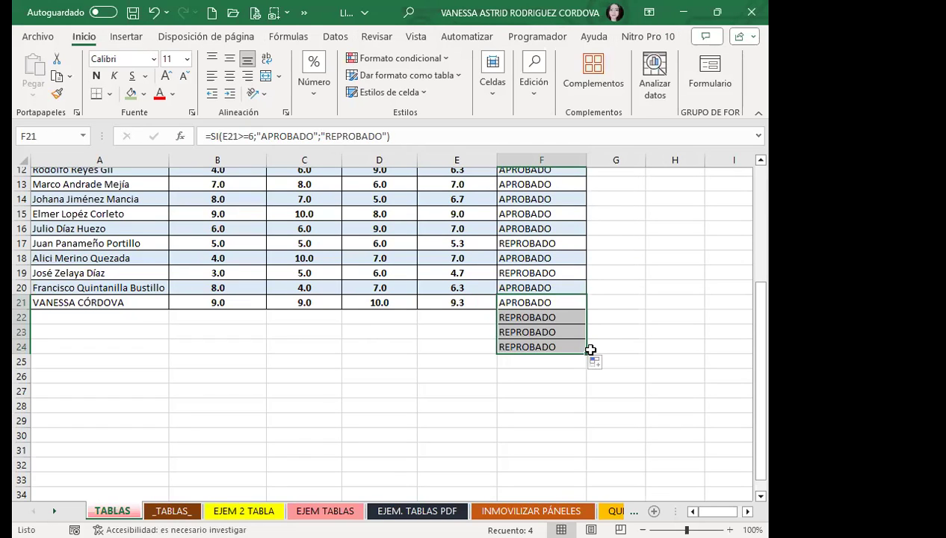
left_click(536, 320)
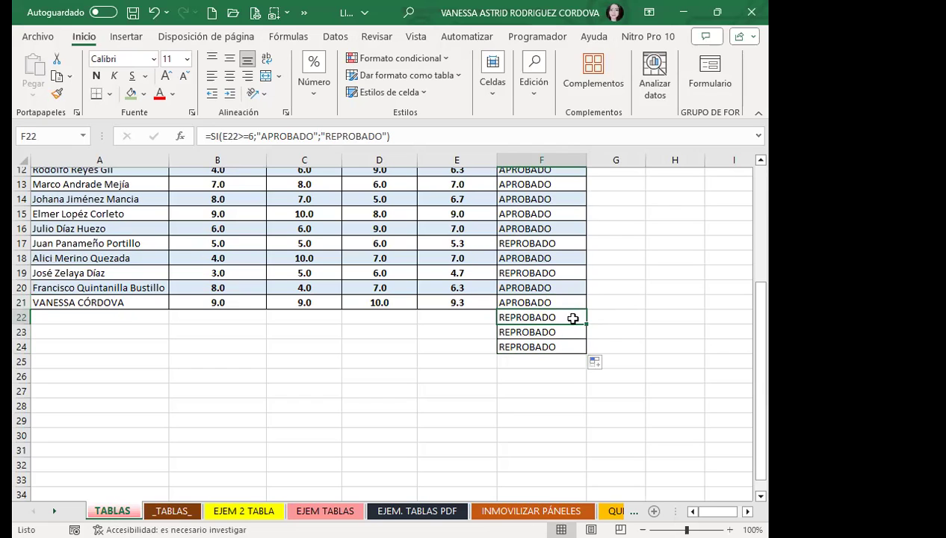
key("ctrl+z")
left_click(537, 358)
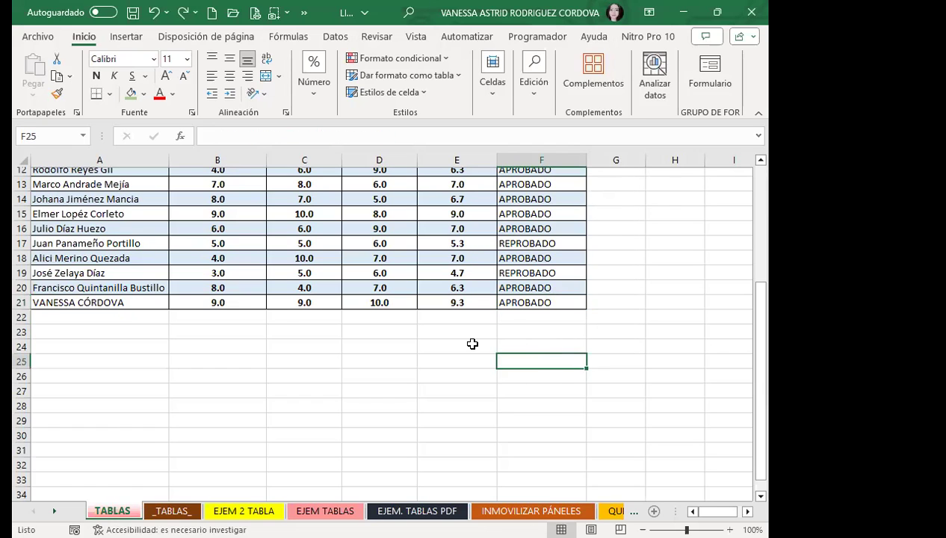
left_click_drag(141, 288, 588, 399)
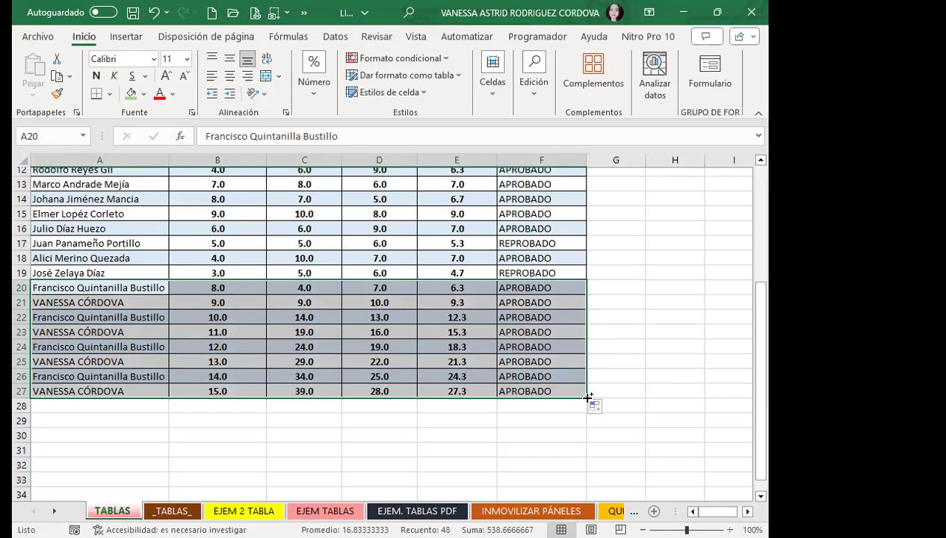
key("ctrl+z")
Check the row 20 NOTA 1 grade and the PROMEDIO and NOTA FINAL formulas in rows 2 and 5.
left_click(262, 317)
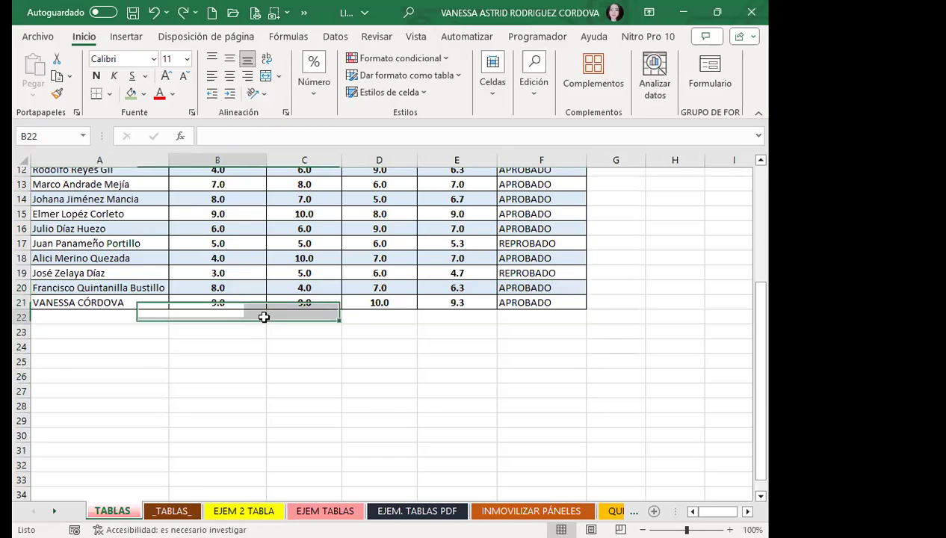
left_click(231, 288)
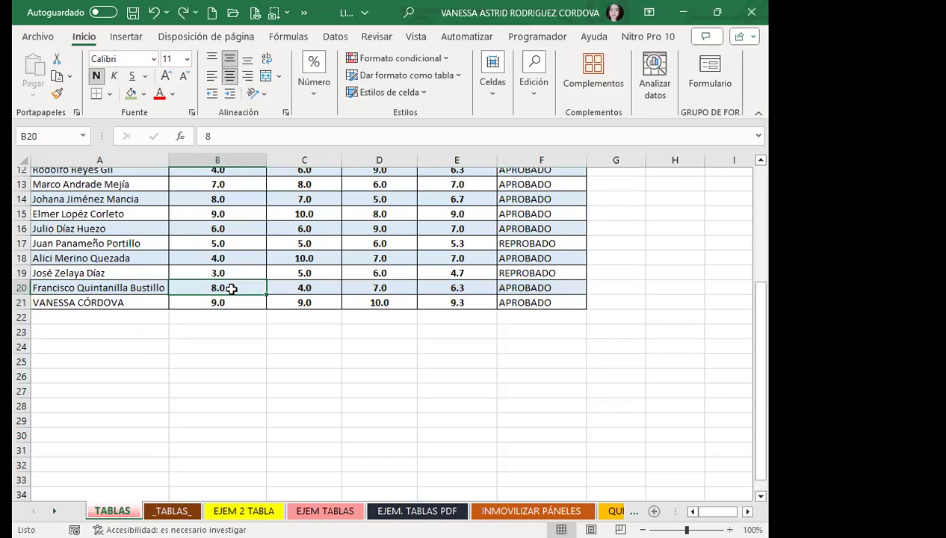
left_click(132, 320)
scroll(243, 278, "up", 4)
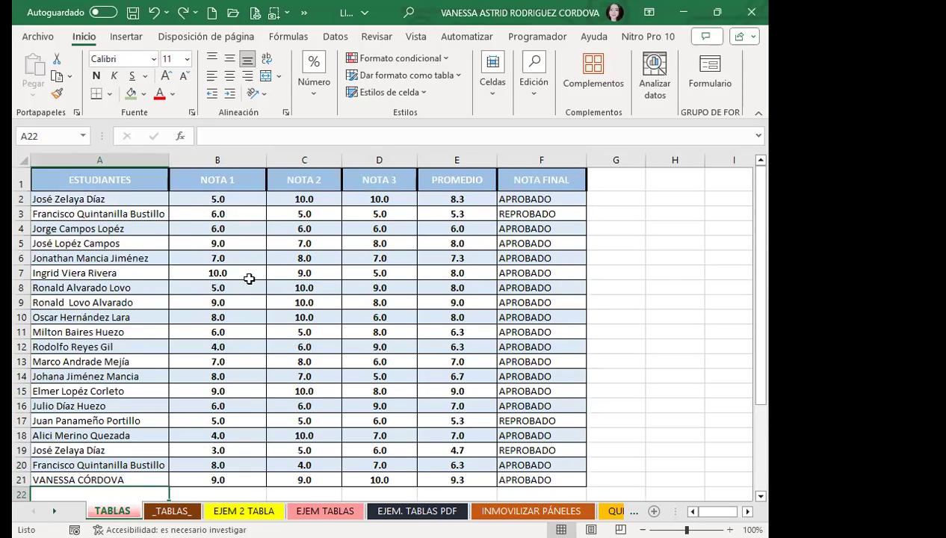
left_click(435, 200)
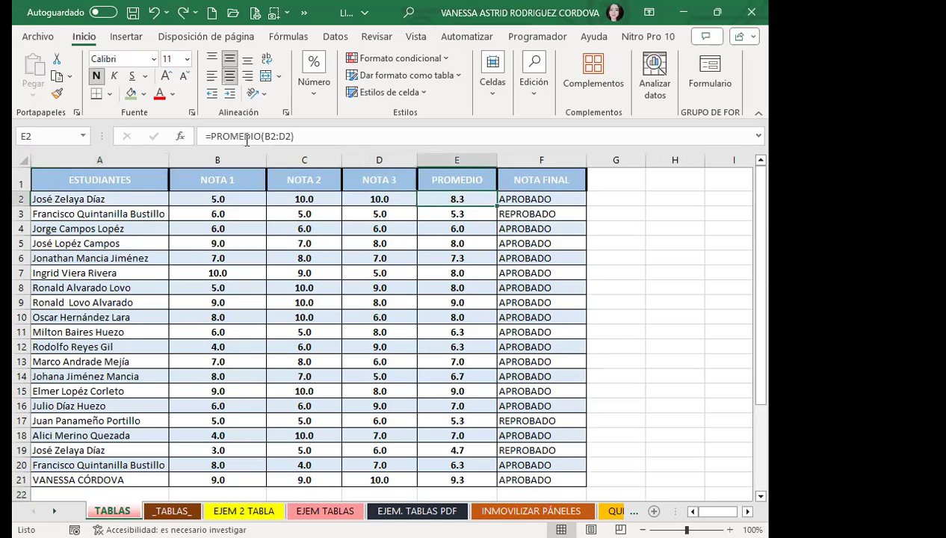
left_click(516, 200)
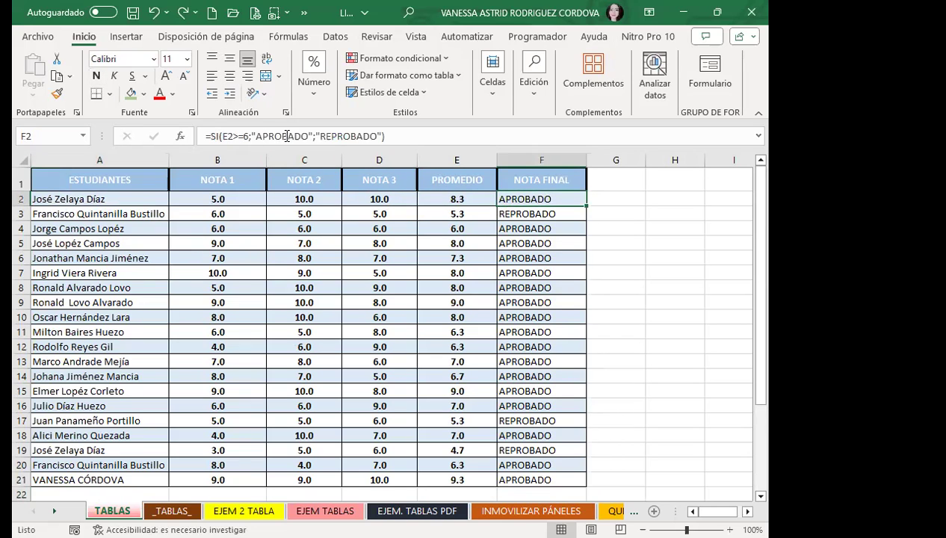
left_click(457, 241)
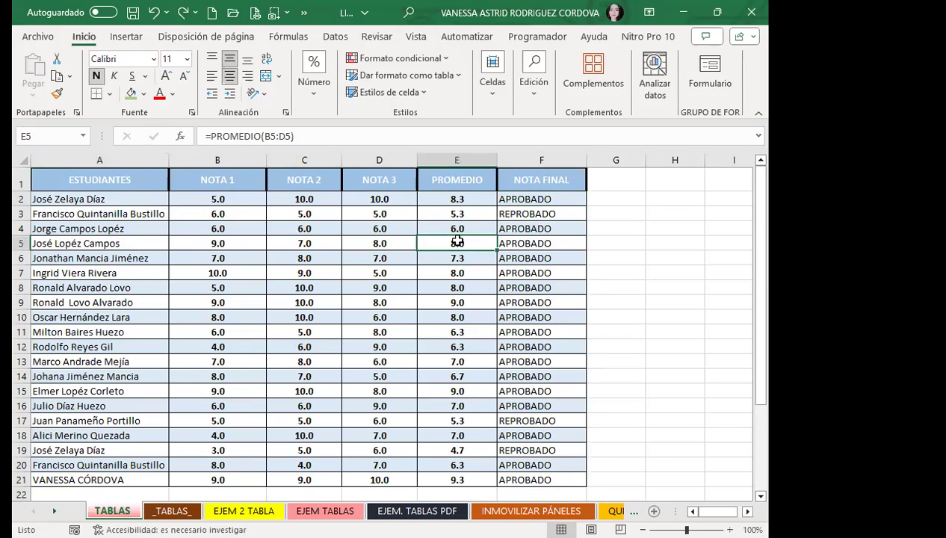
On the TABLAS sheet, set the student rows A2:F21 to Sin relleno.
left_click(172, 511)
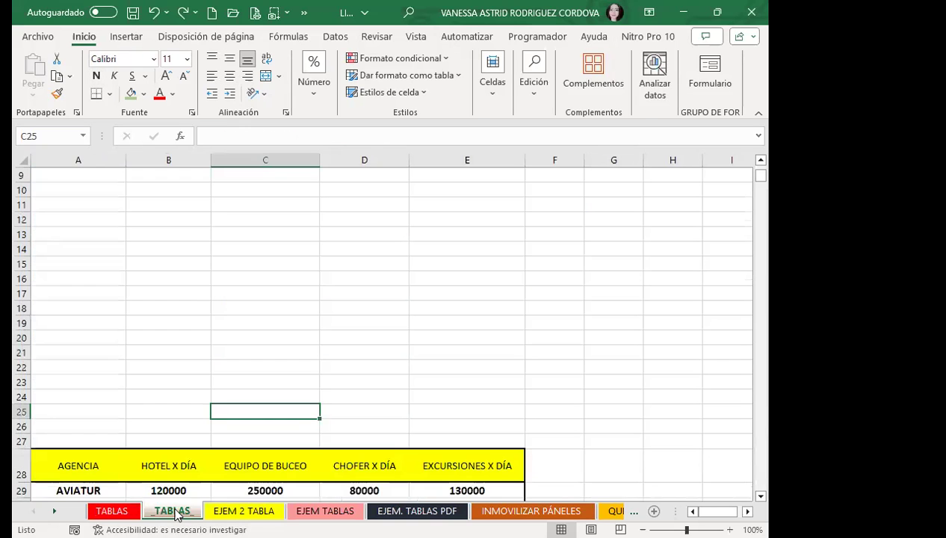
scroll(187, 343, "up", 3)
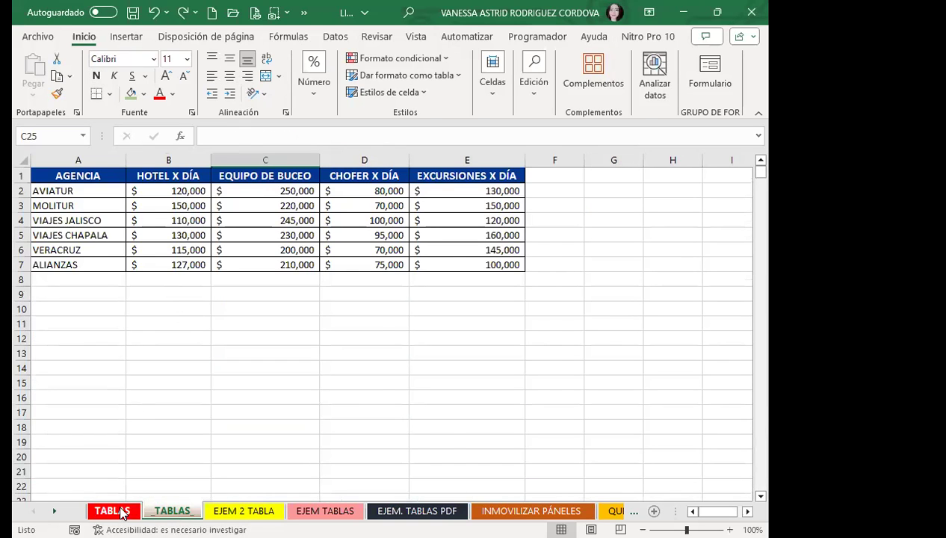
left_click(121, 512)
left_click_drag(118, 199, 564, 458)
scroll(198, 181, "up", 1)
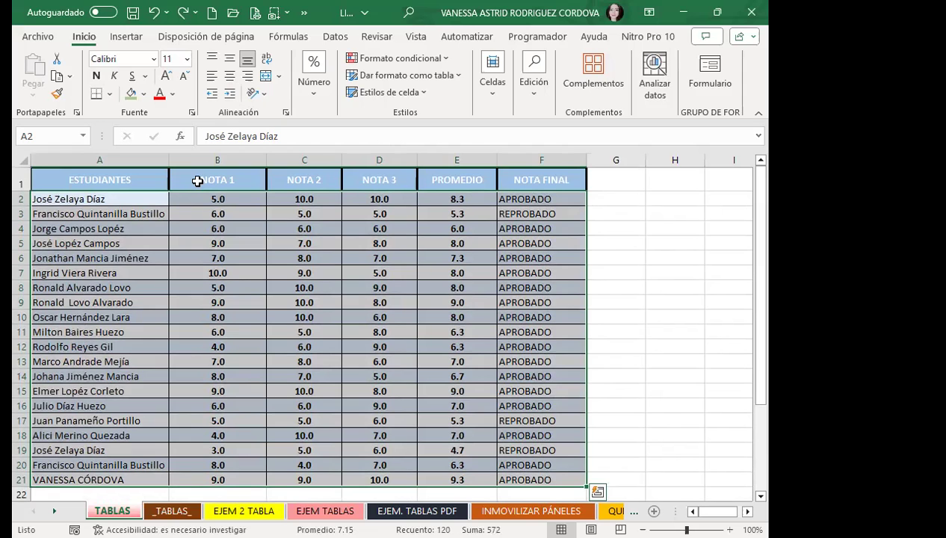
left_click(145, 97)
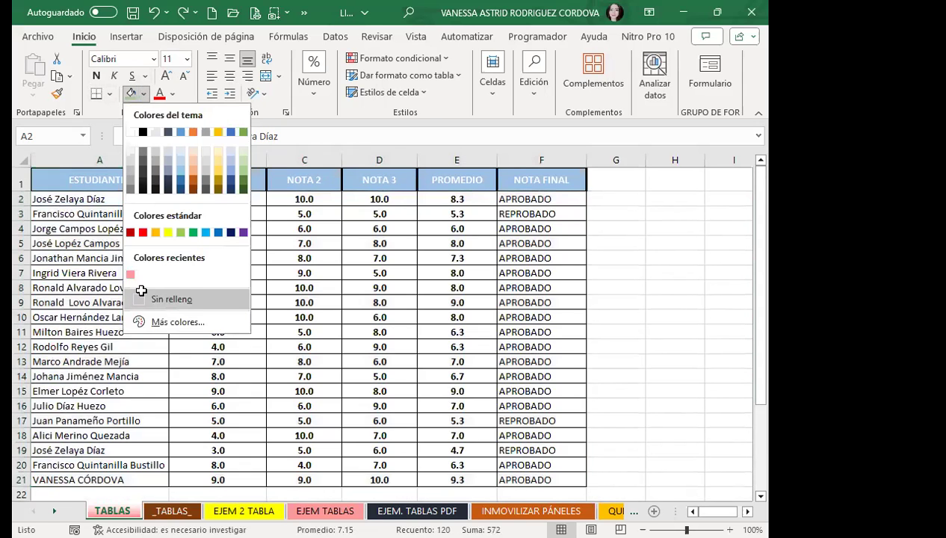
left_click(141, 298)
left_click(191, 293)
scroll(448, 374, "down", 4)
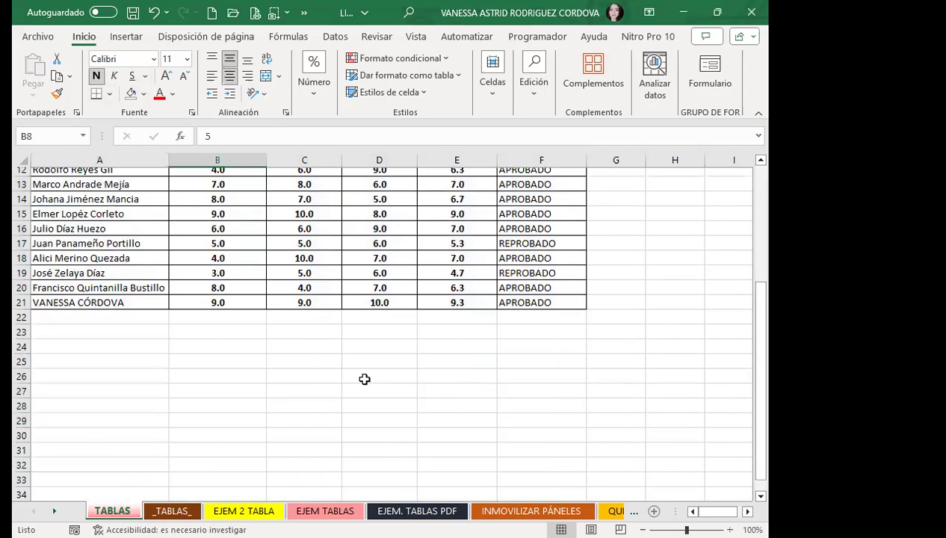
scroll(278, 352, "up", 4)
Give the header row A1:F1 no fill and black text.
left_click_drag(92, 180, 538, 179)
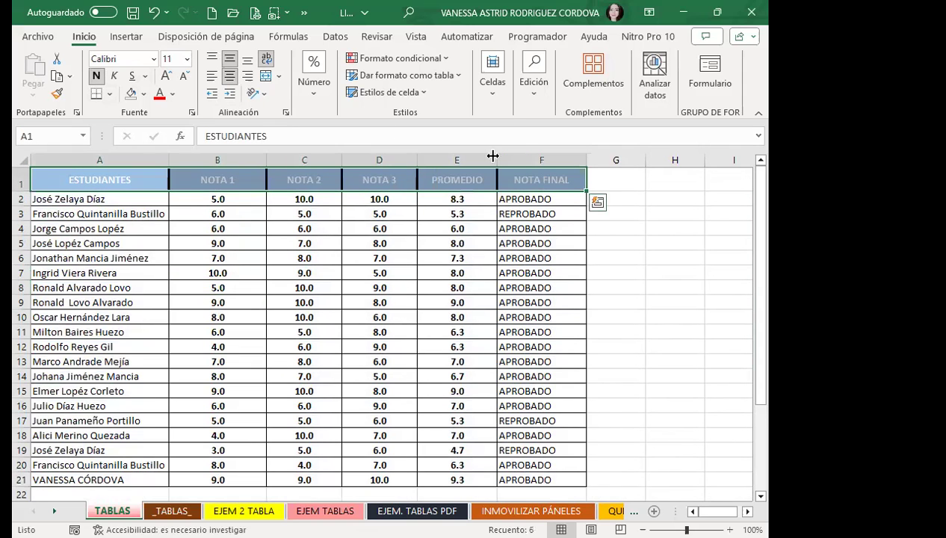
left_click(143, 94)
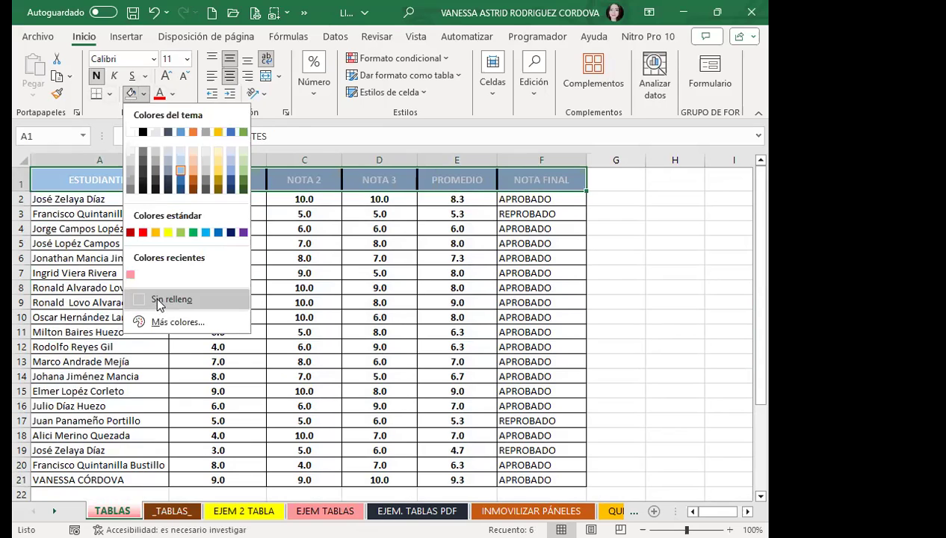
left_click(180, 299)
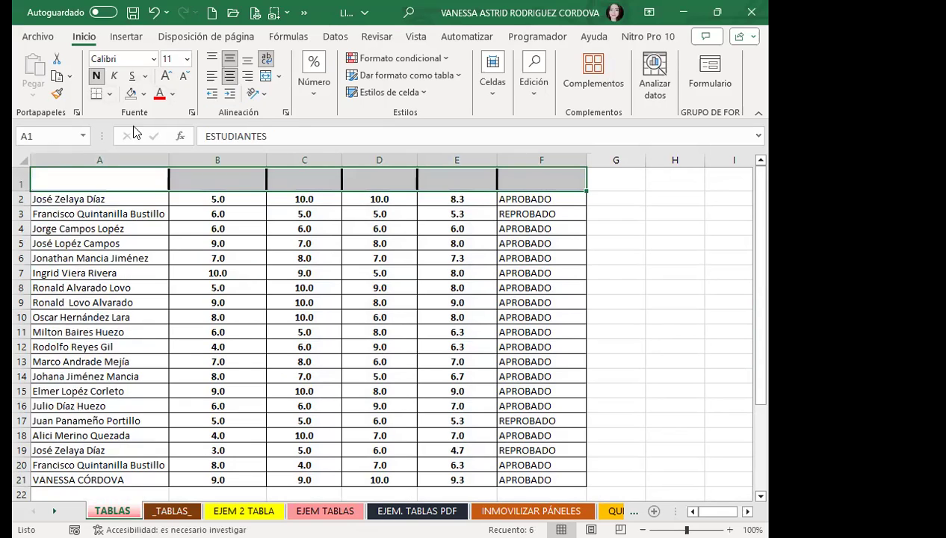
left_click(172, 94)
left_click(203, 274)
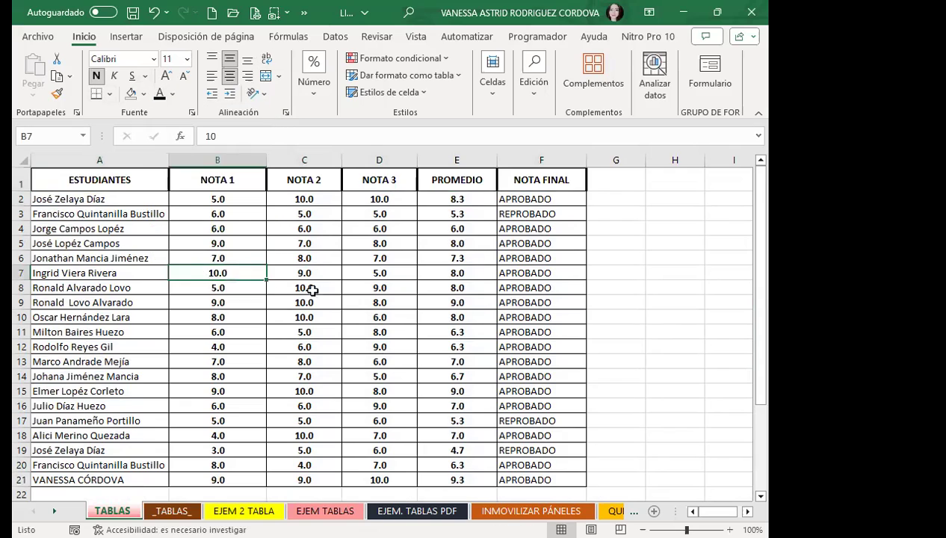
scroll(345, 323, "down", 5)
scroll(268, 381, "up", 4)
scroll(268, 380, "up", 1)
left_click(251, 335)
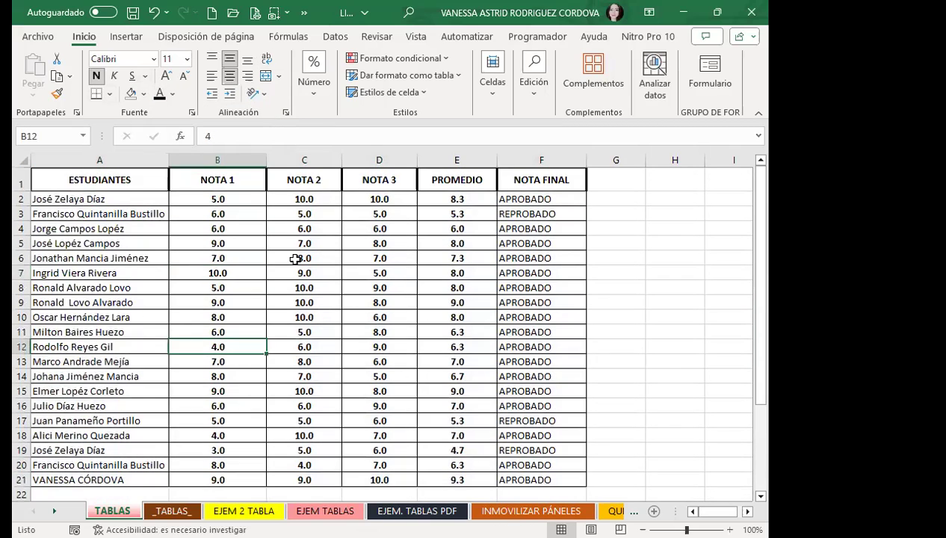
scroll(270, 336, "down", 3)
scroll(270, 330, "up", 3)
left_click(251, 269)
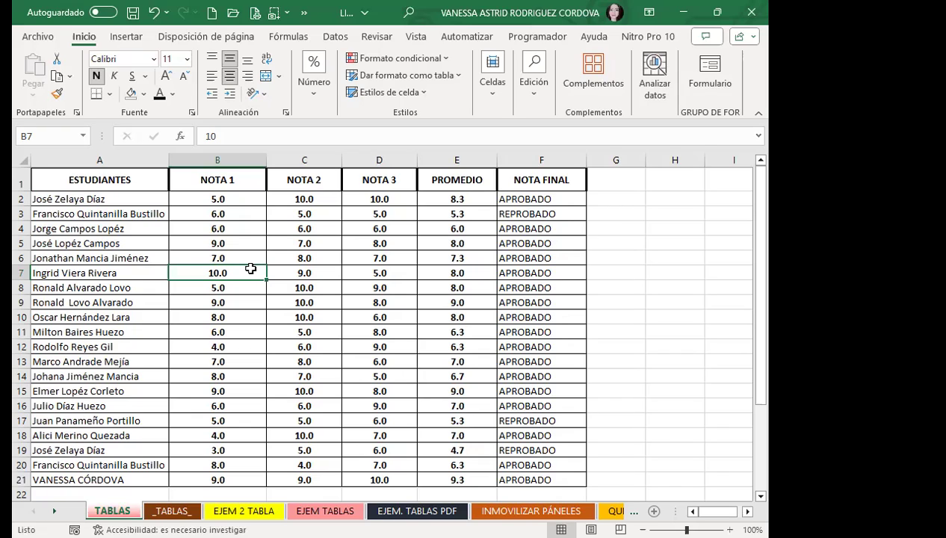
left_click(206, 329)
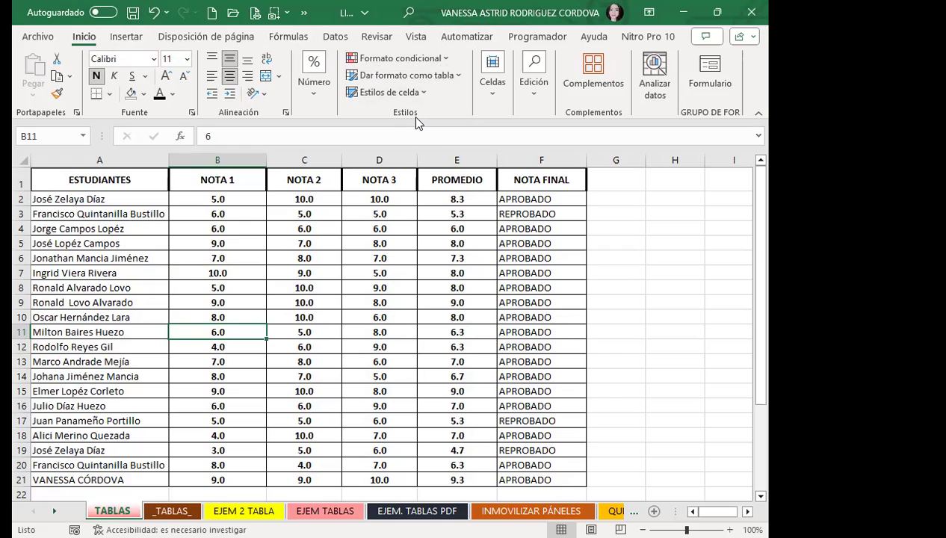
Apply a dark blue Oscuro table style to A1:F21, creating a table with headers.
left_click(457, 75)
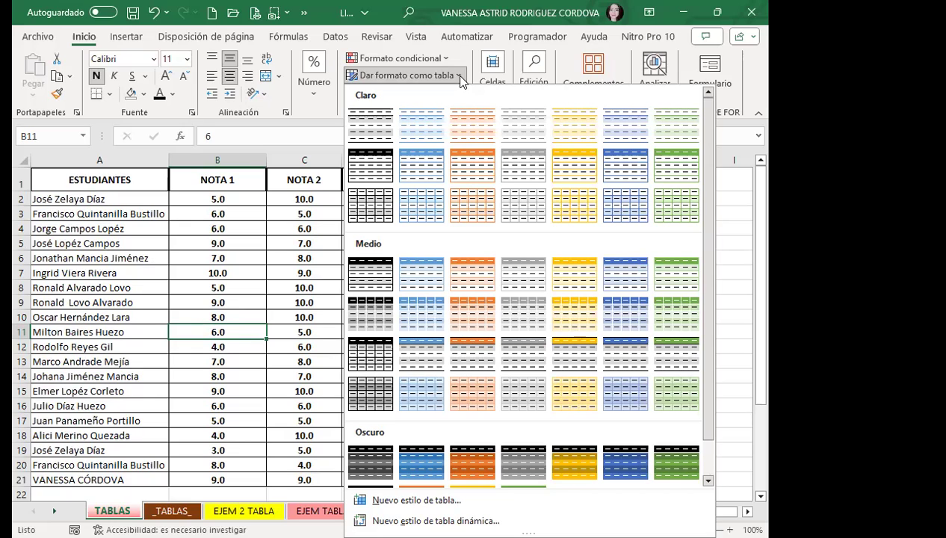
scroll(501, 317, "down", 1)
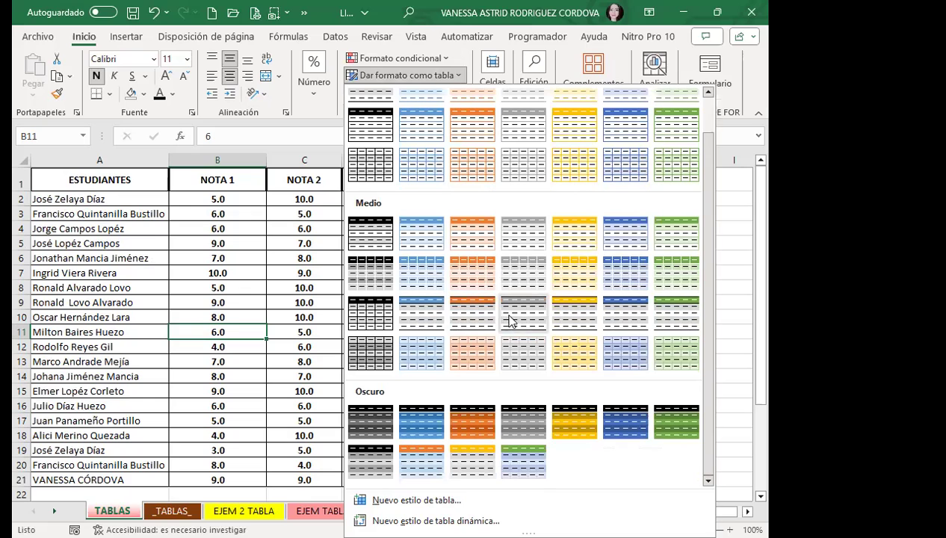
left_click(625, 434)
left_click(410, 308)
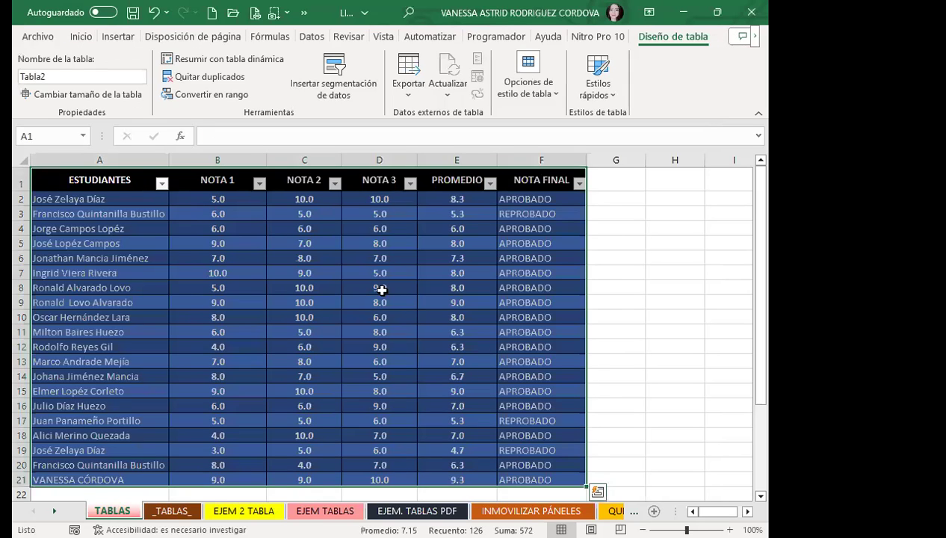
Hide the filter buttons in the grades table's header row with Ctrl+Shift+L.
scroll(340, 385, "down", 3)
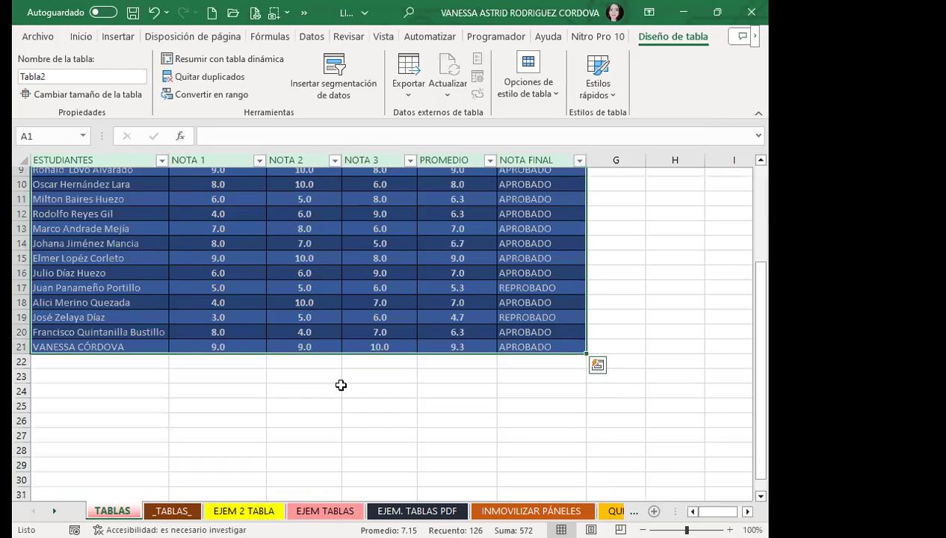
scroll(340, 385, "up", 3)
left_click(322, 272)
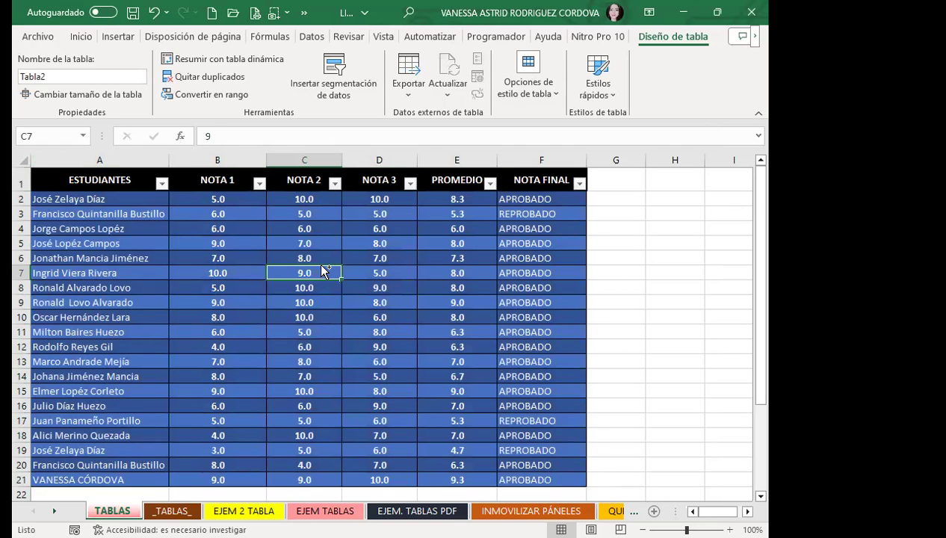
key("ctrl+shift+l")
Extend Tabla2 down to row 27 and clear the #¡DIV/0! results from E22:F27.
scroll(388, 245, "down", 4)
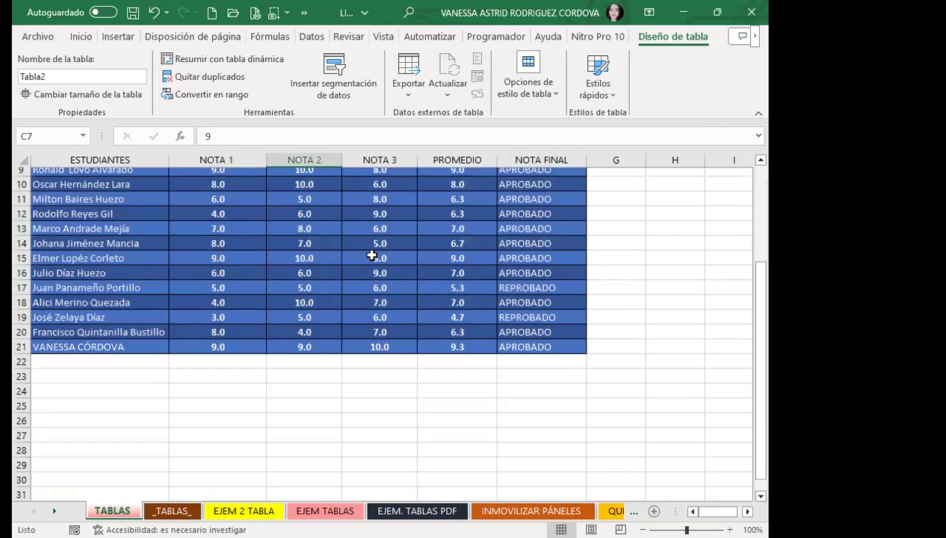
left_click(562, 289)
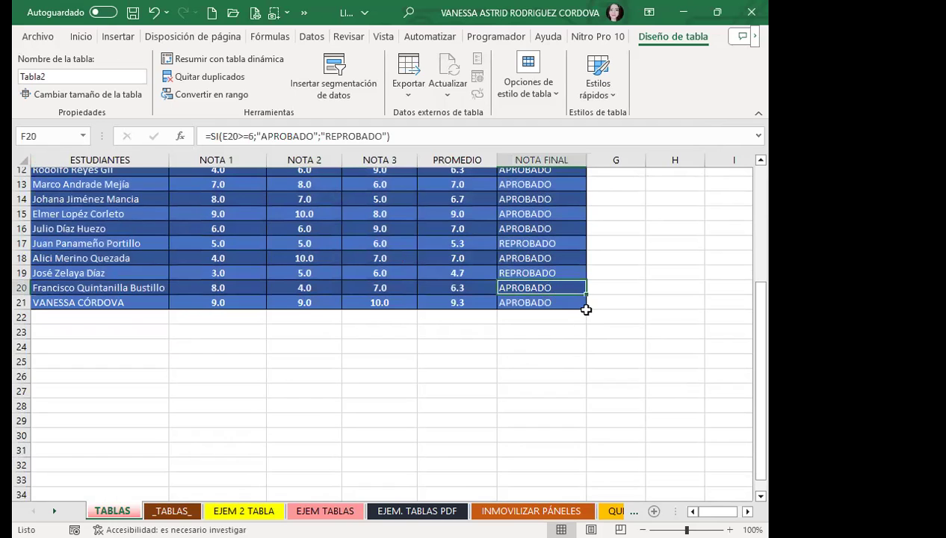
left_click_drag(582, 316, 588, 393)
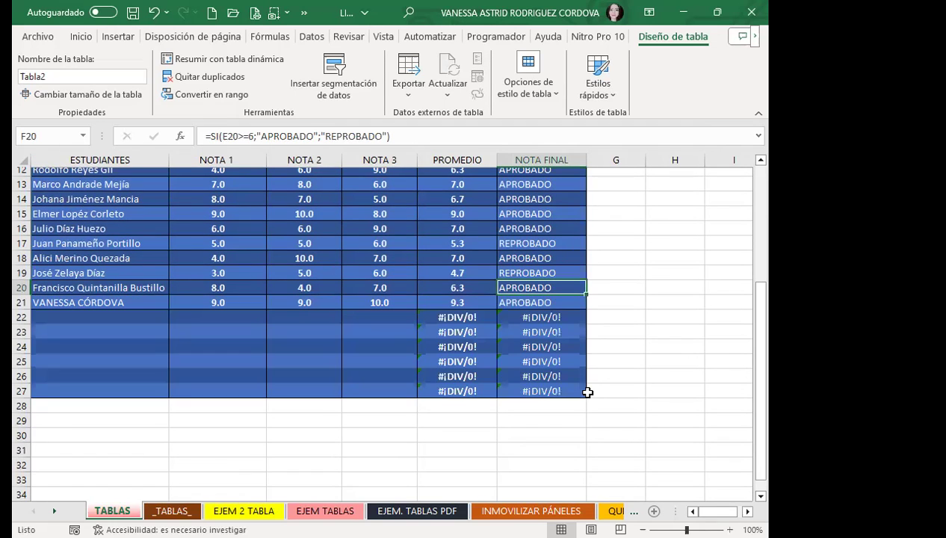
left_click_drag(441, 318, 569, 405)
key("Delete")
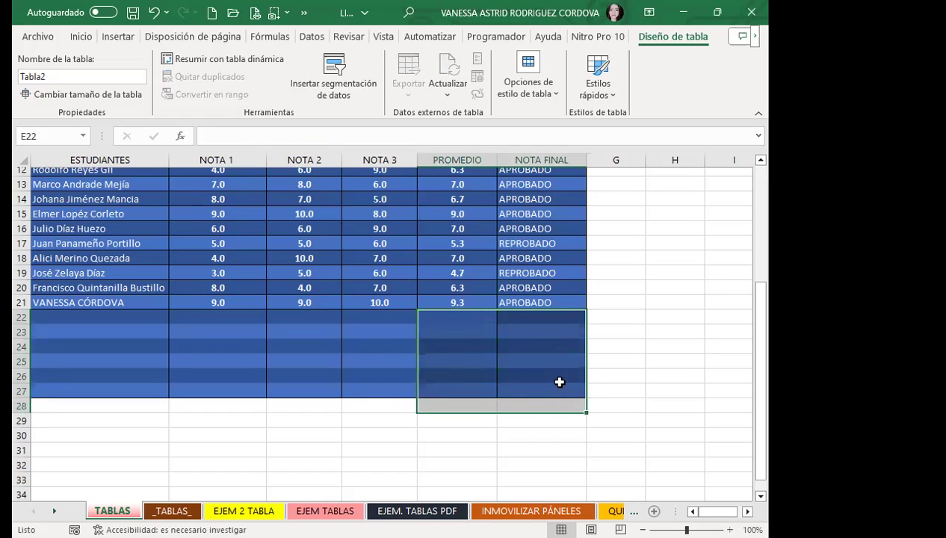
left_click(385, 344)
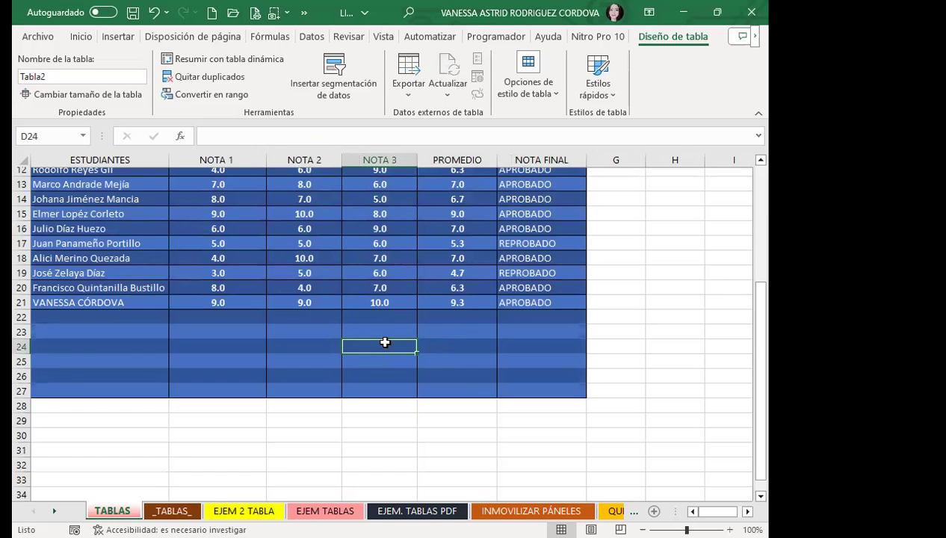
scroll(299, 258, "up", 4)
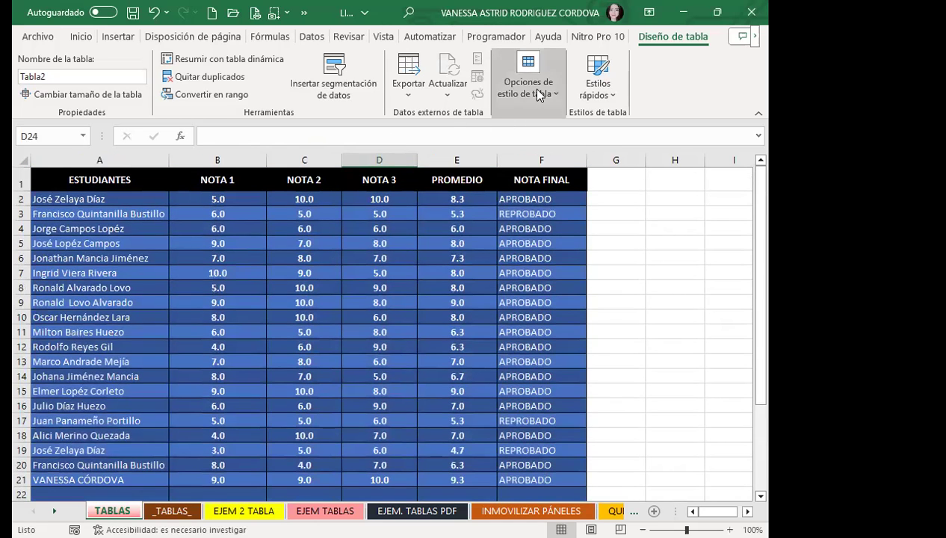
Apply the dark green Estilo de tabla oscuro 7 to Tabla2, replacing the dark blue style.
left_click(596, 90)
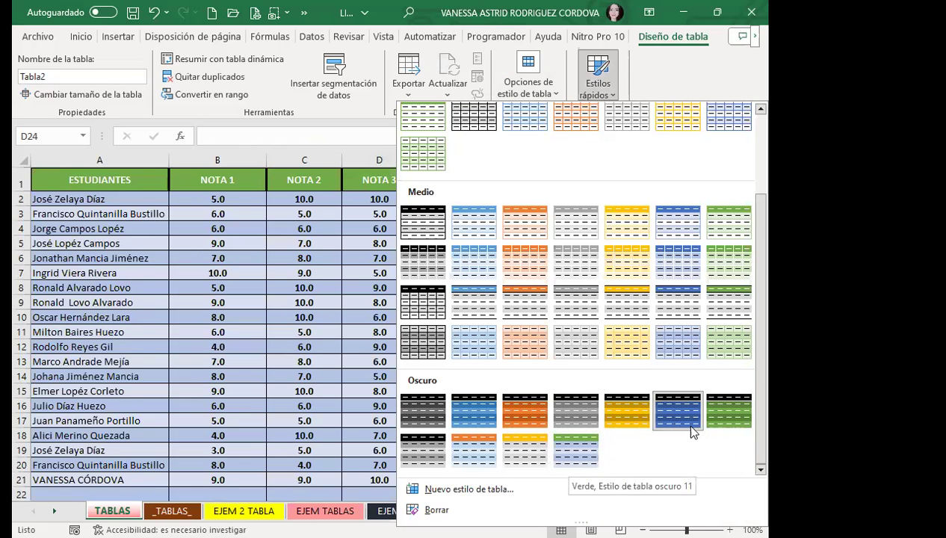
scroll(334, 340, "down", 4)
left_click(334, 341)
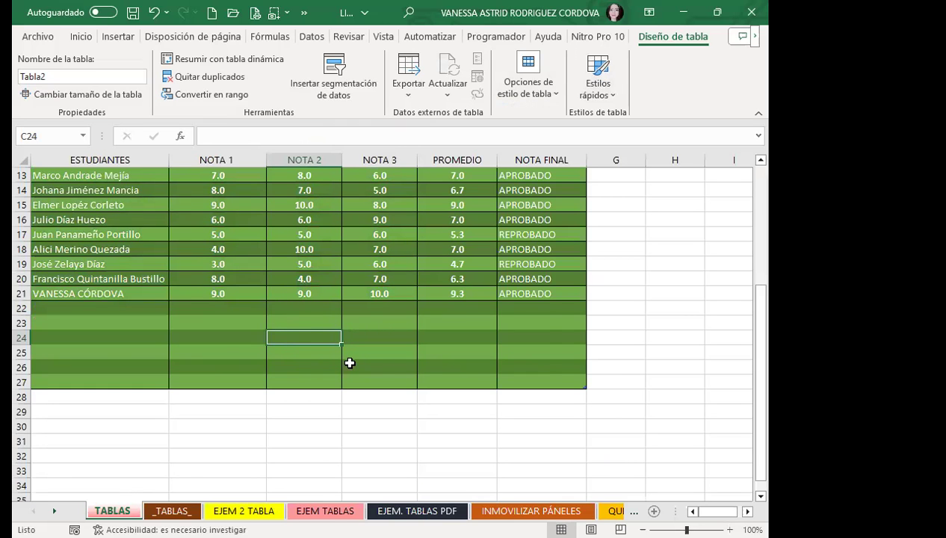
scroll(349, 363, "up", 4)
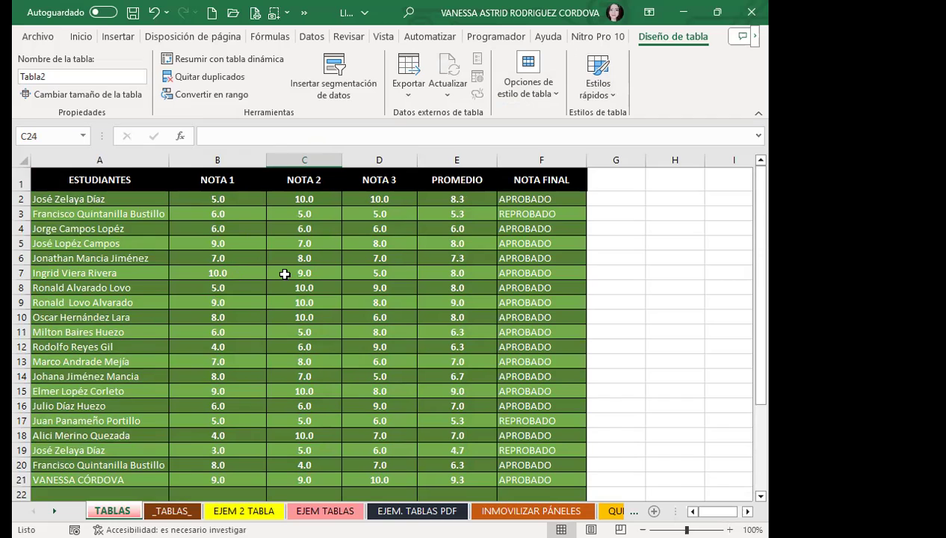
scroll(271, 281, "down", 6)
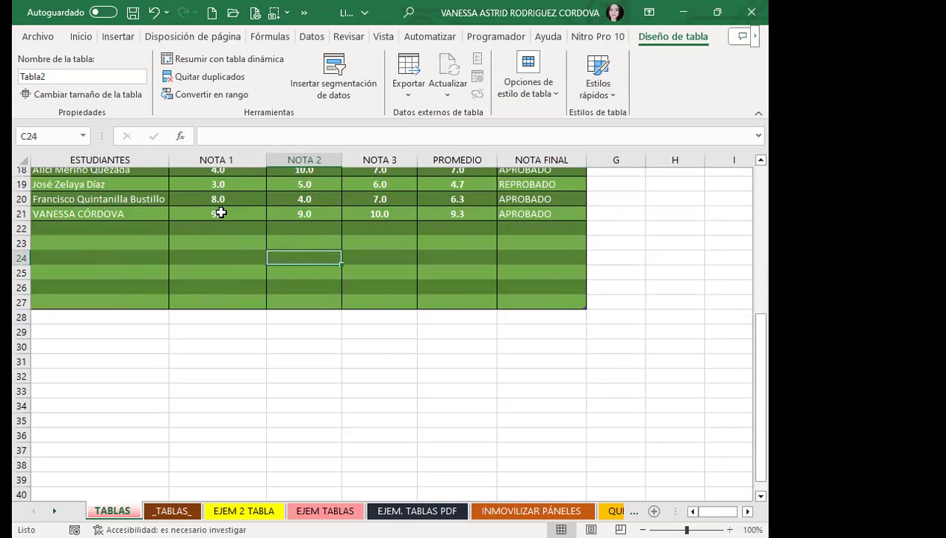
scroll(142, 314, "up", 6)
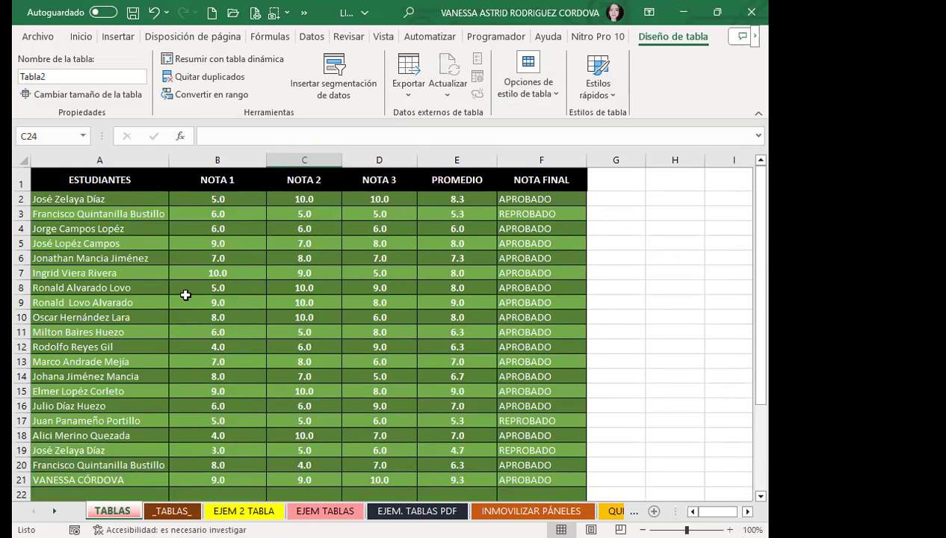
scroll(194, 329, "down", 4)
scroll(194, 329, "down", 1)
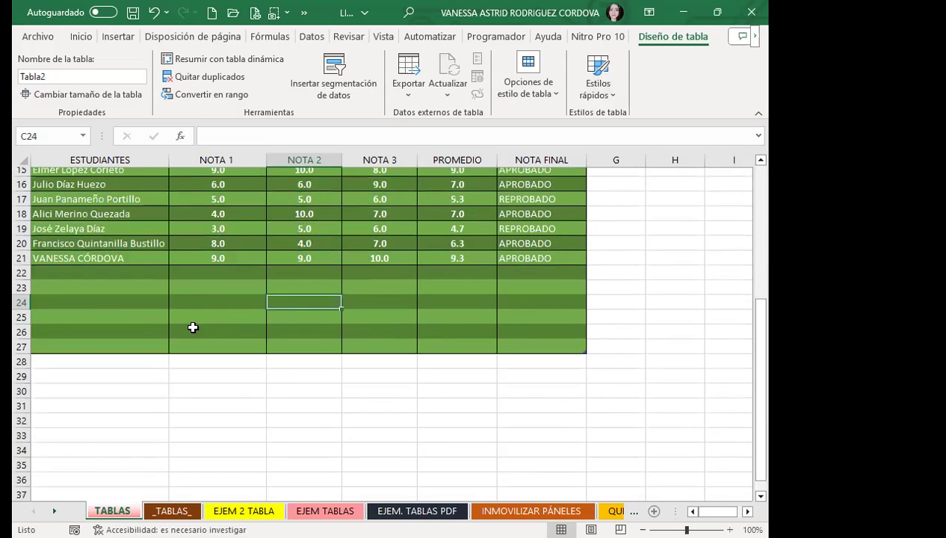
left_click_drag(89, 269, 565, 326)
left_click(107, 278)
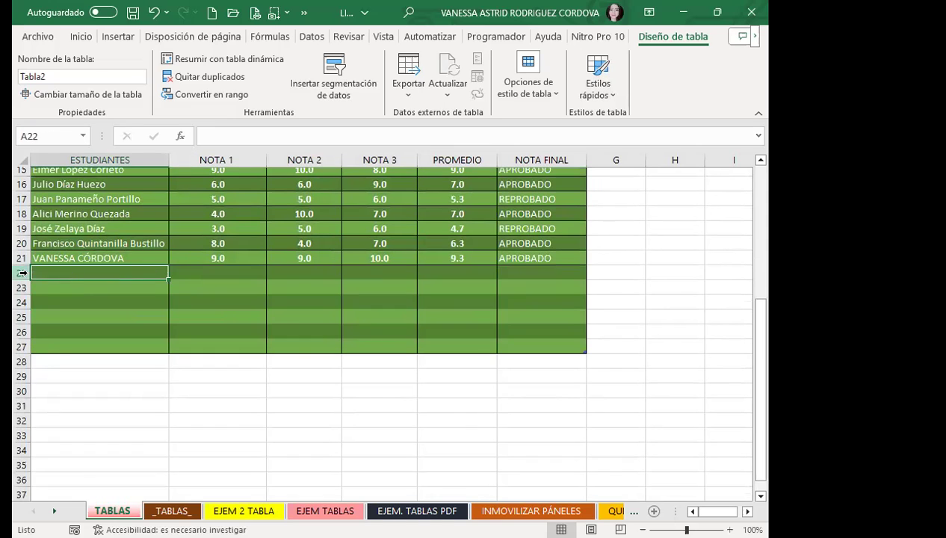
left_click(21, 271)
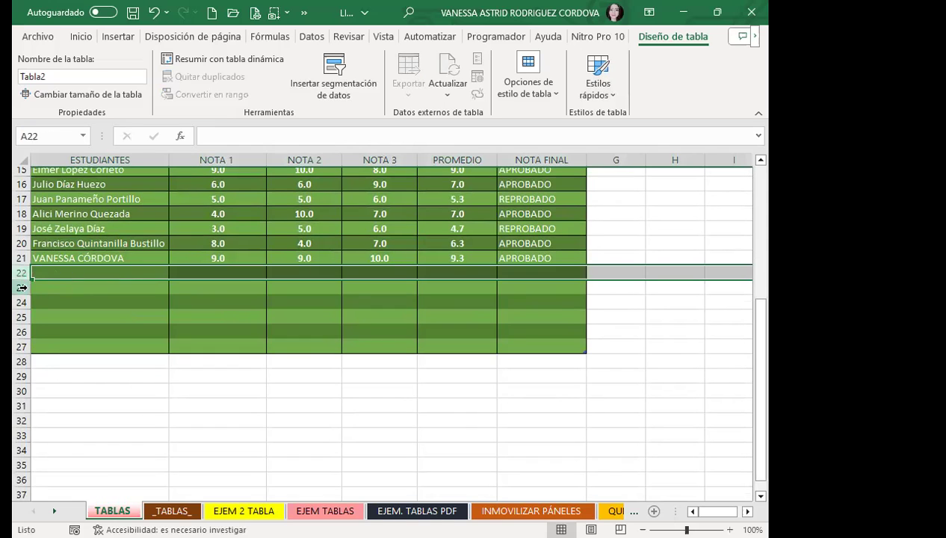
left_click(21, 287)
left_click(23, 302)
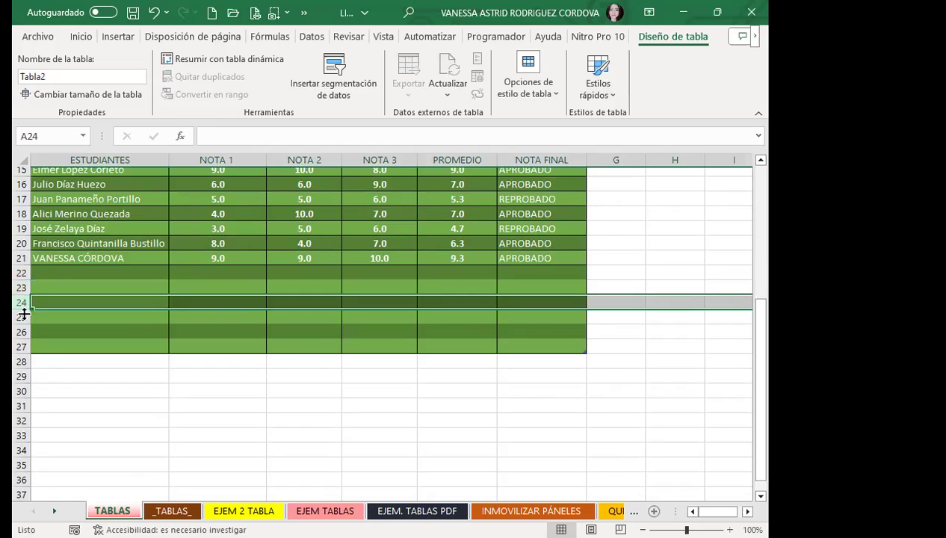
left_click(118, 331)
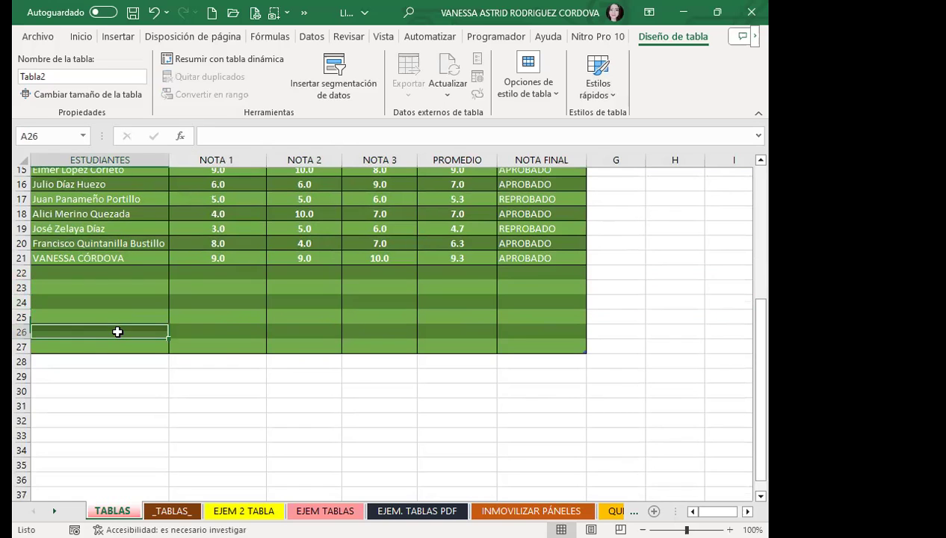
scroll(240, 317, "down", 2)
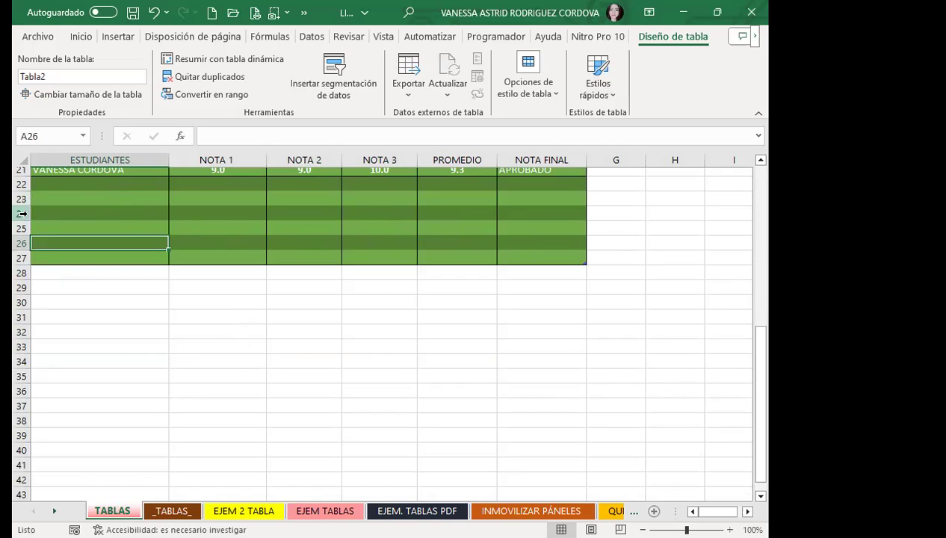
left_click(134, 256)
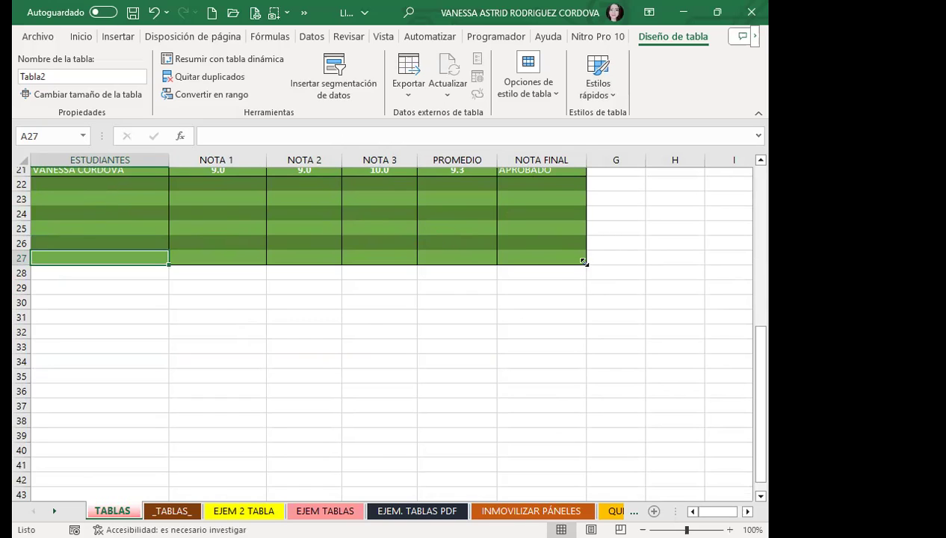
left_click_drag(588, 265, 593, 411)
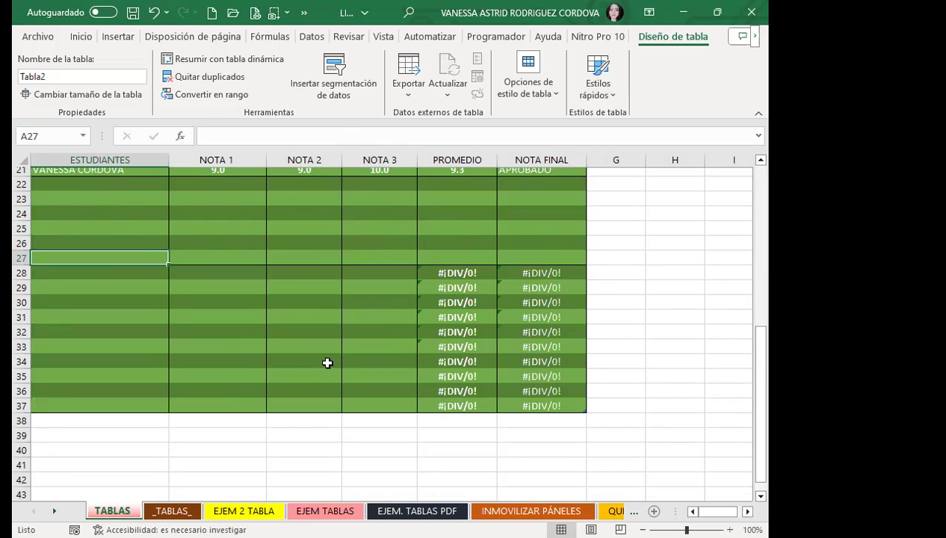
left_click(343, 320)
left_click_drag(430, 273, 562, 402)
key("Delete")
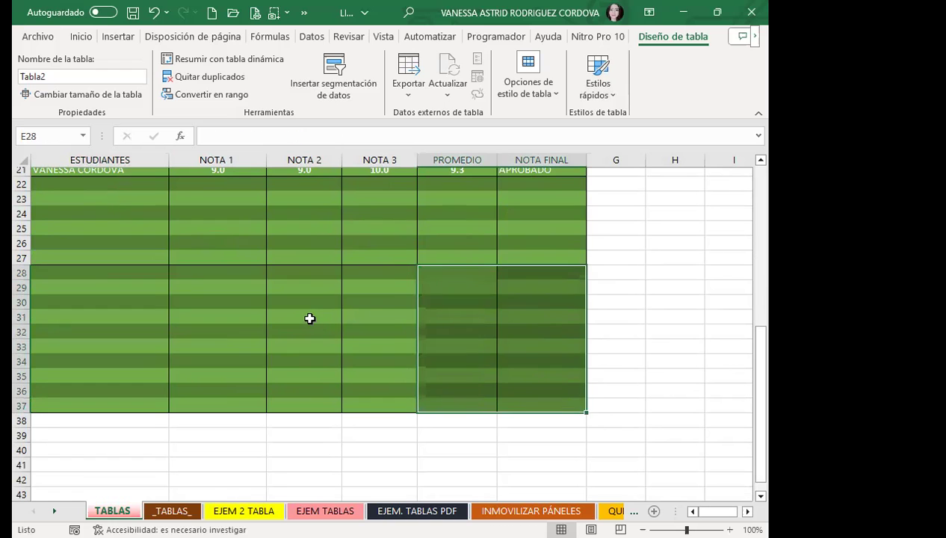
left_click(310, 319)
scroll(130, 266, "up", 1)
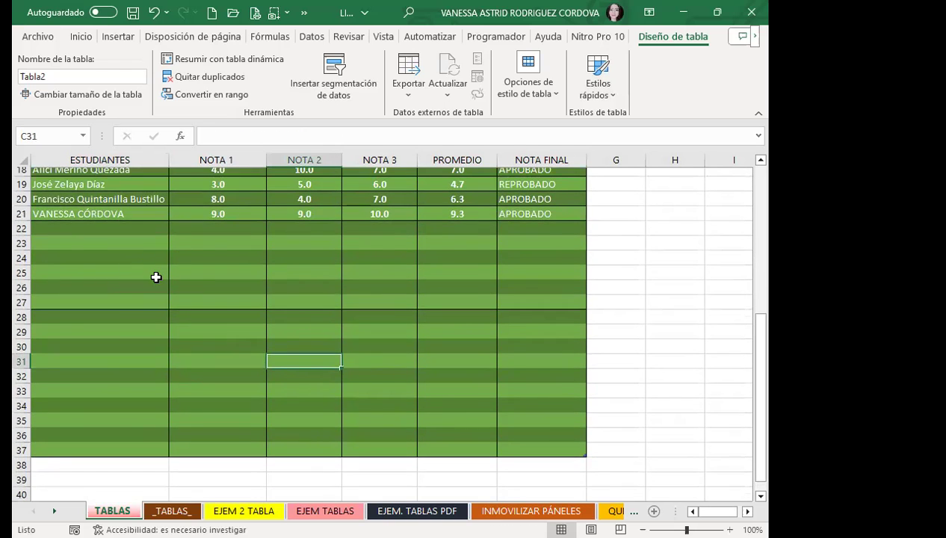
scroll(156, 277, "up", 3)
left_click(260, 285)
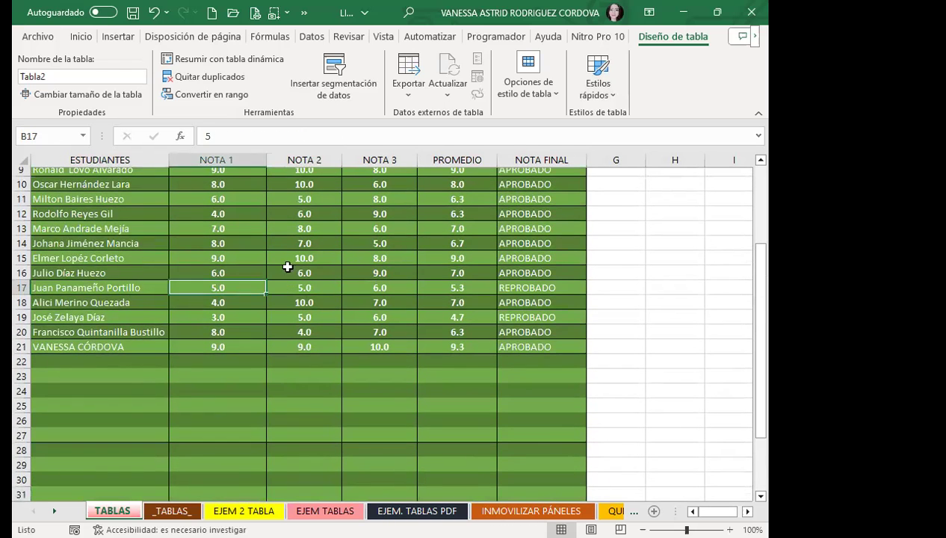
scroll(135, 234, "down", 3)
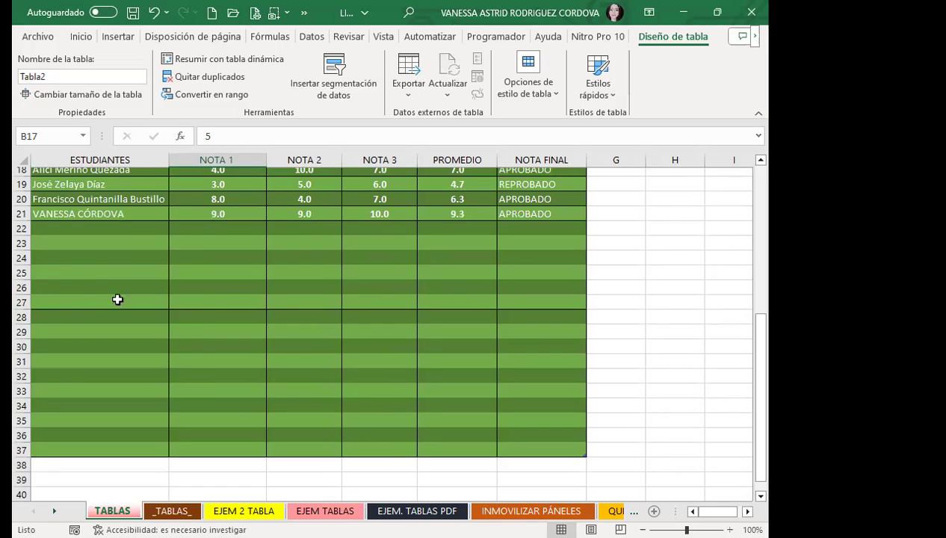
left_click(463, 296)
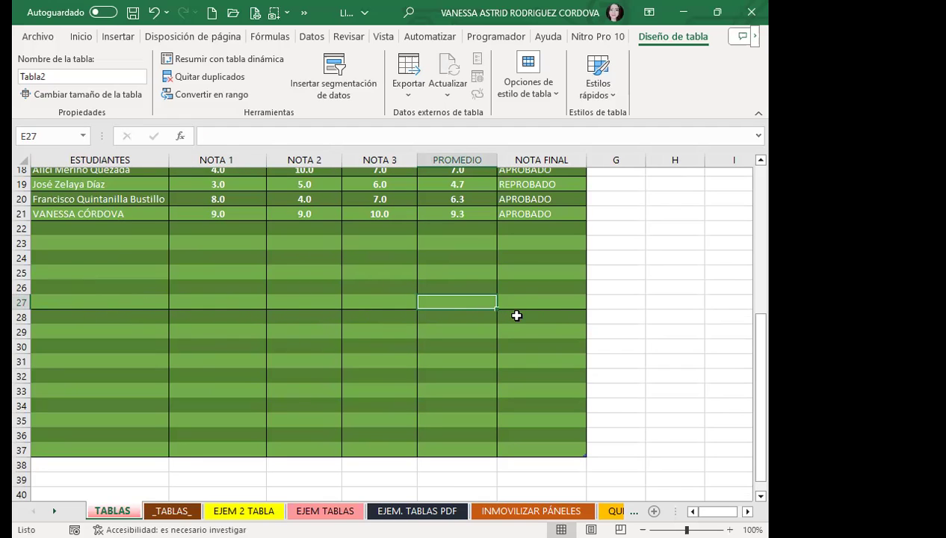
scroll(80, 257, "down", 2)
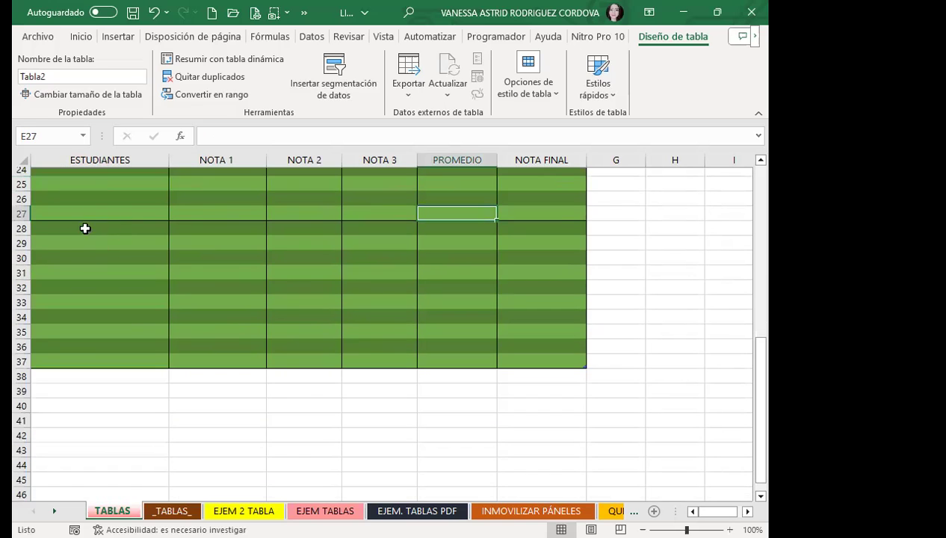
left_click(65, 228)
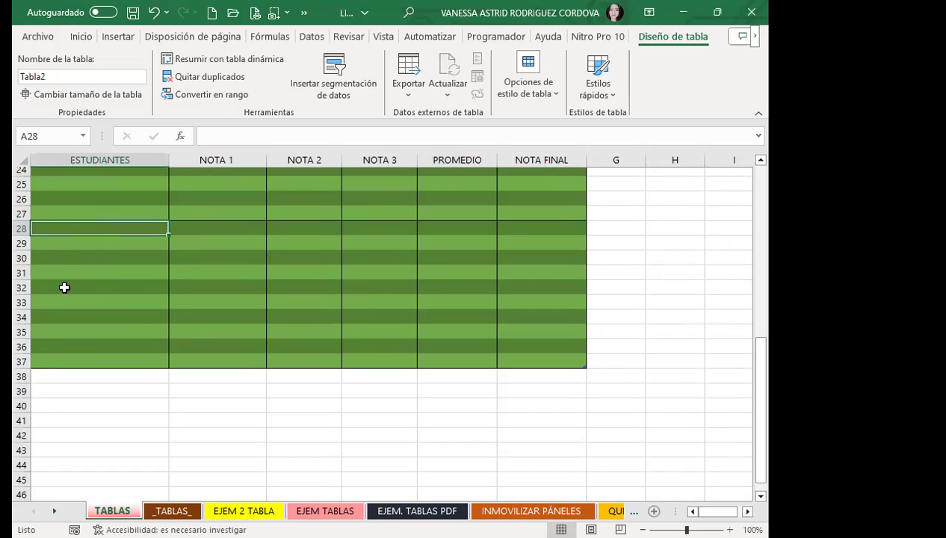
scroll(486, 321, "down", 1)
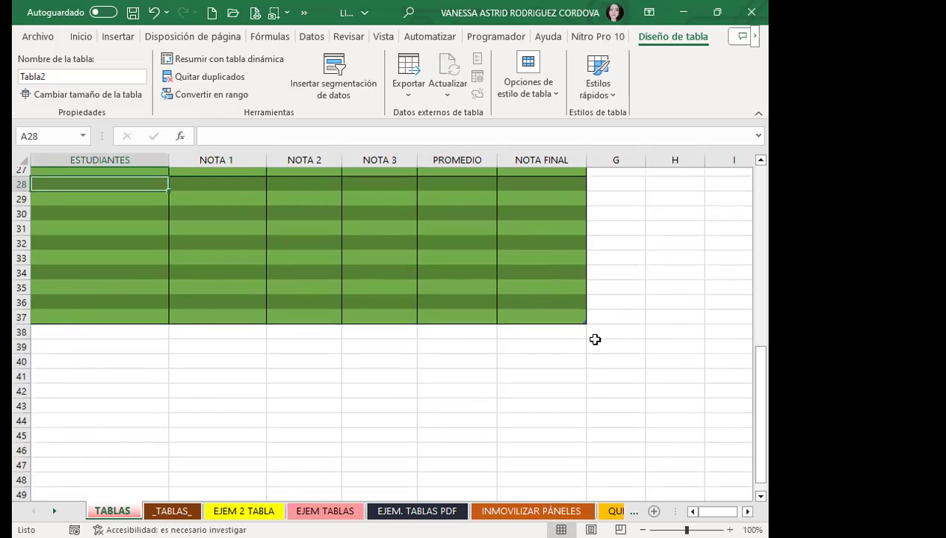
Drag the Tabla2 resize handle to extend the table down to row 40.
left_click_drag(583, 339, 582, 368)
left_click(368, 287)
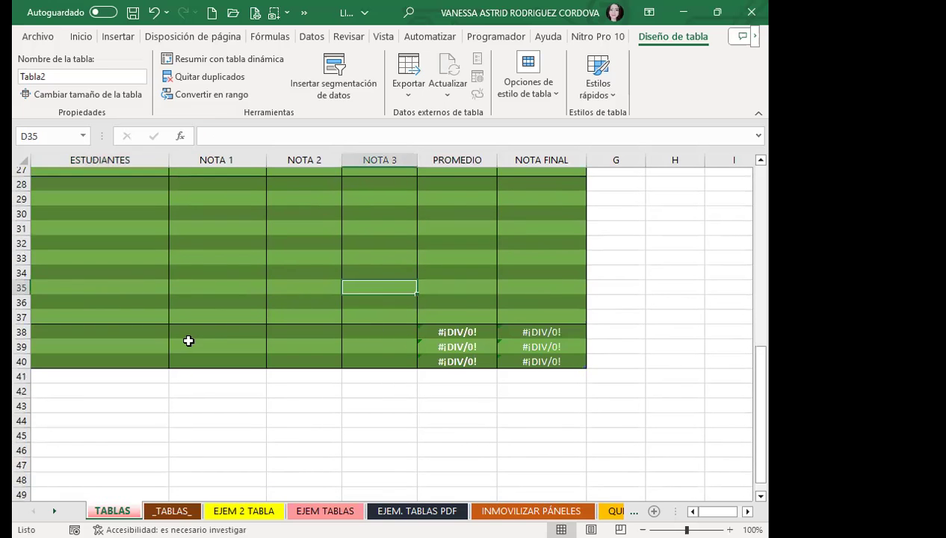
left_click(215, 329)
scroll(472, 349, "up", 2)
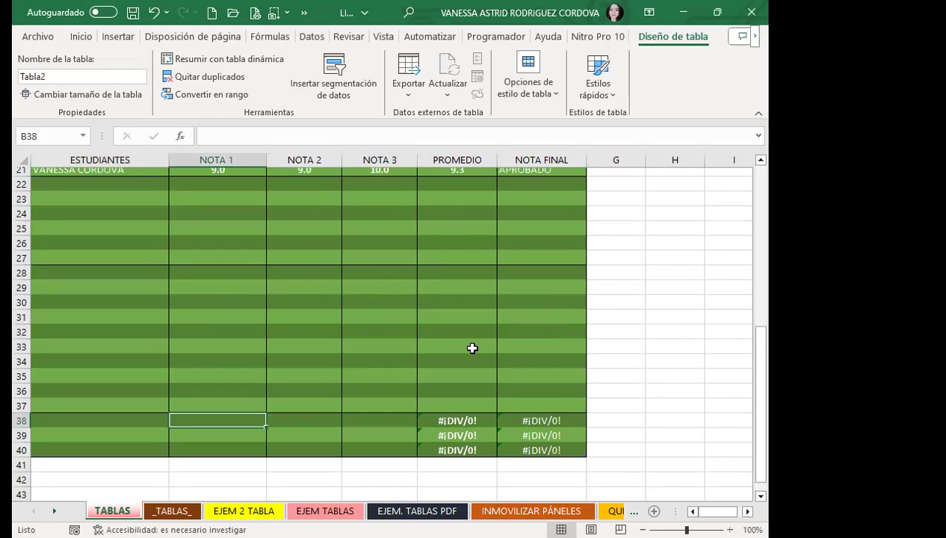
scroll(472, 348, "up", 3)
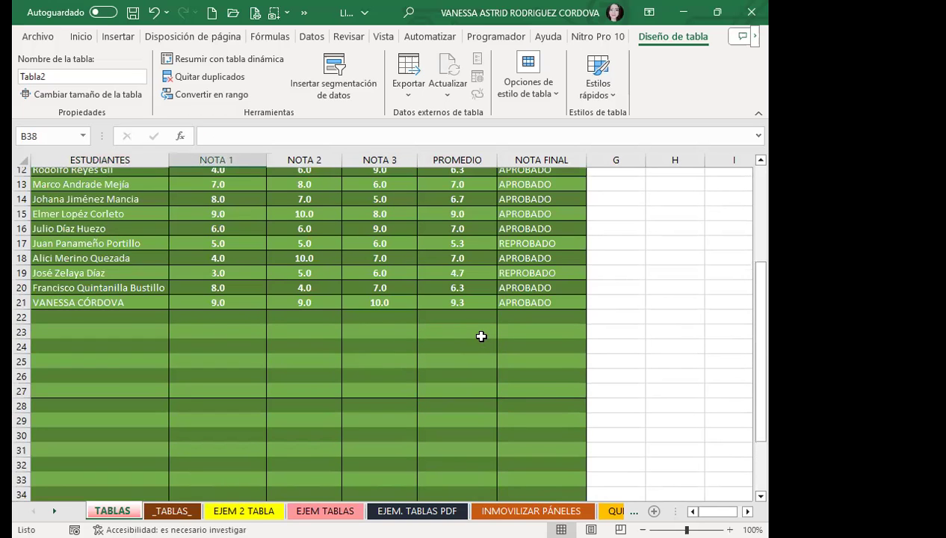
Review empty E22:F27, then the copied #¡DIV/0! formulas in E38 and F38.
left_click_drag(471, 317, 553, 385)
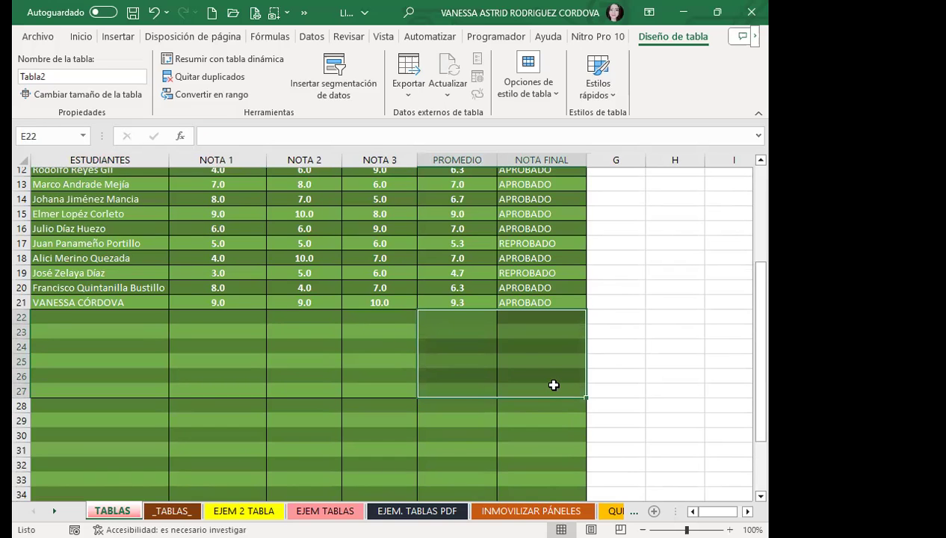
scroll(530, 350, "down", 6)
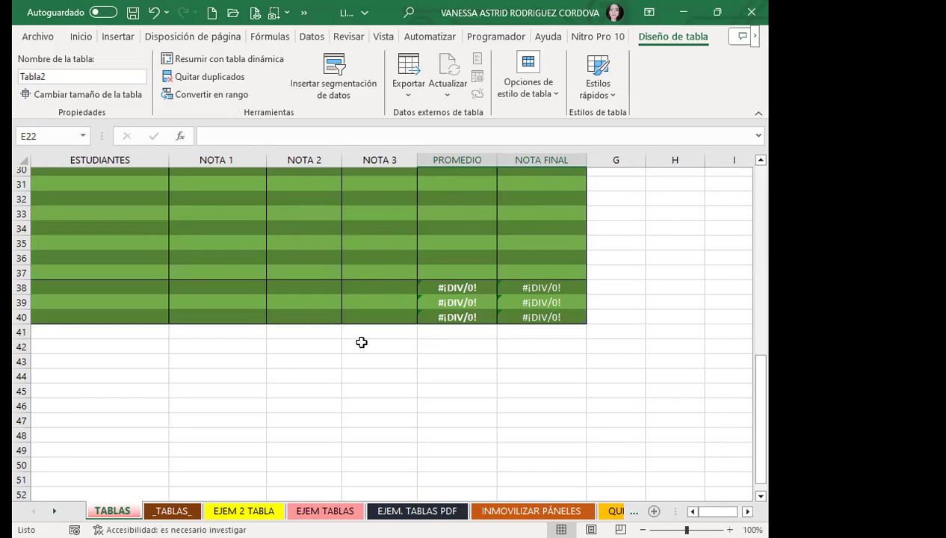
left_click(460, 287)
left_click(534, 288)
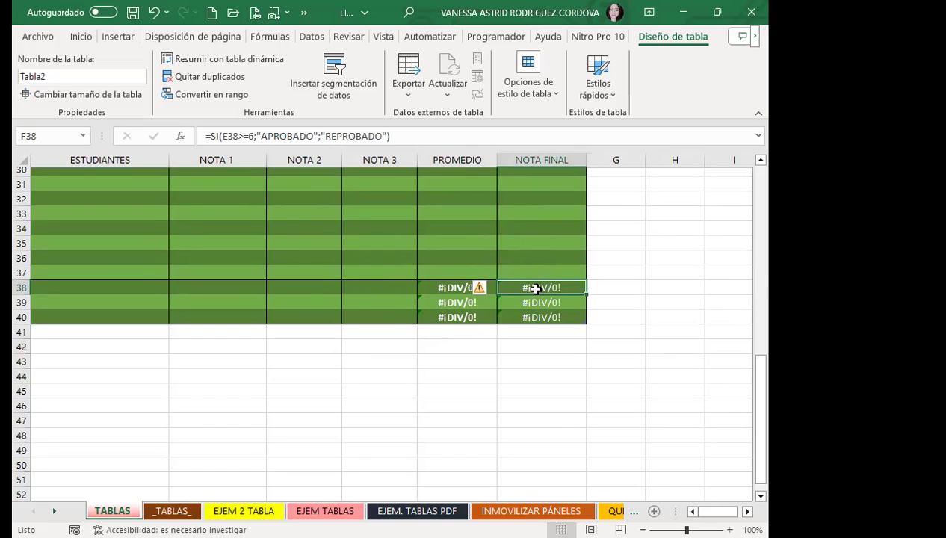
left_click(286, 290)
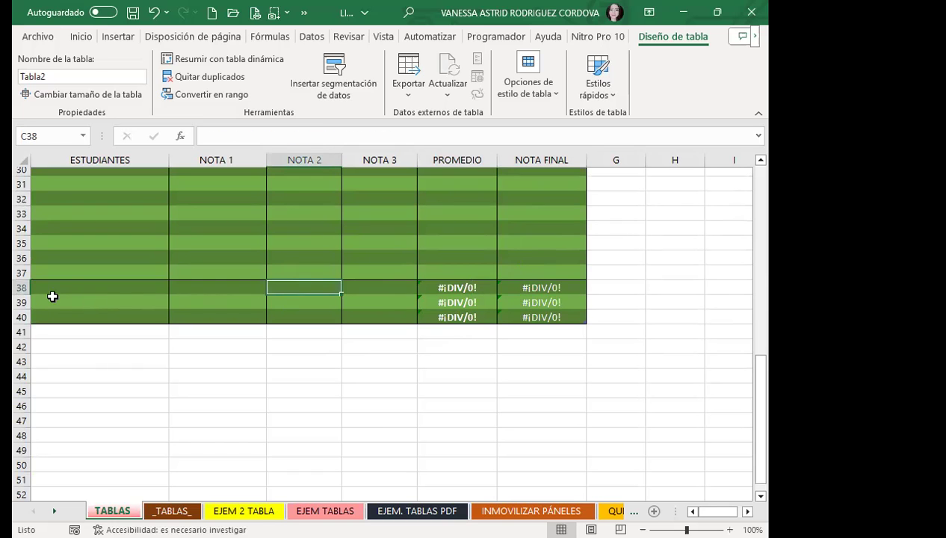
scroll(66, 292, "up", 2)
scroll(66, 292, "up", 2)
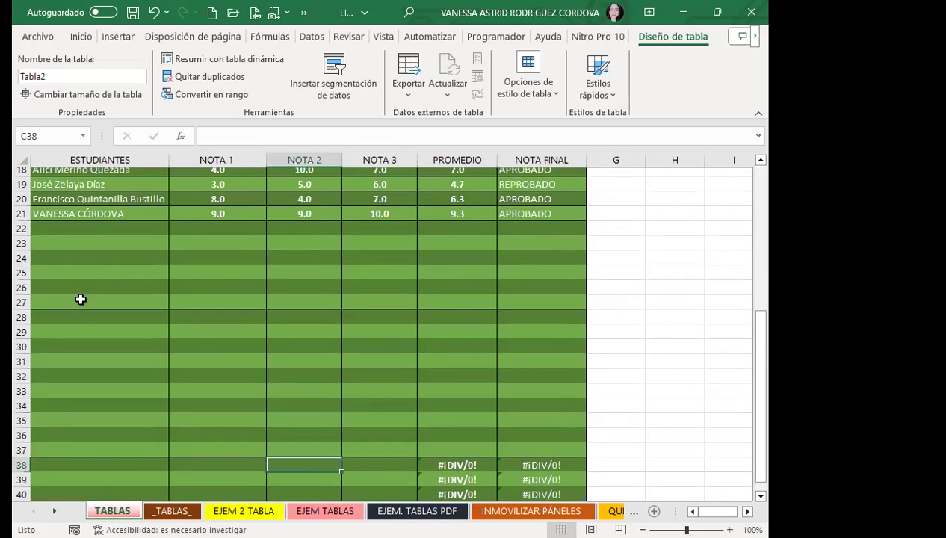
Browse the table's rows, checking cell A27 and cell C13 with grade 8.
left_click(79, 302)
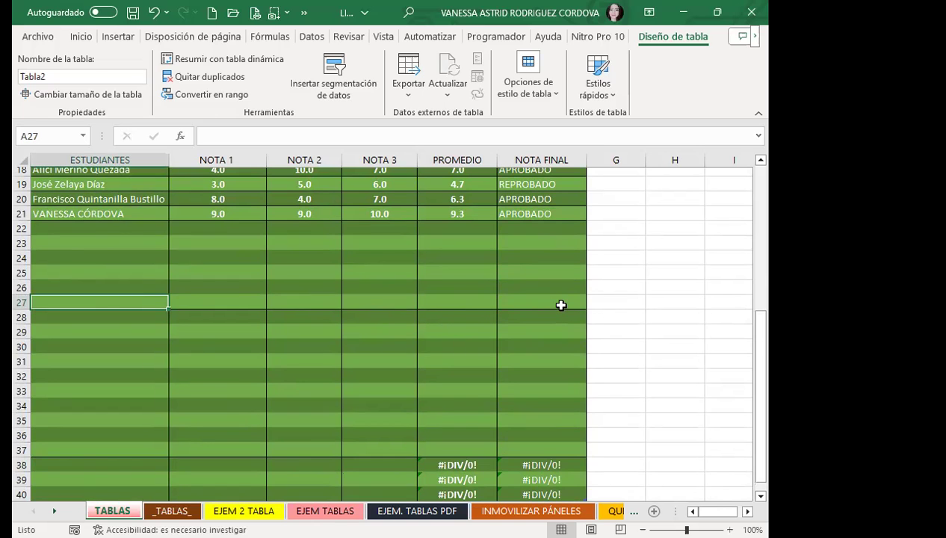
scroll(104, 305, "down", 2)
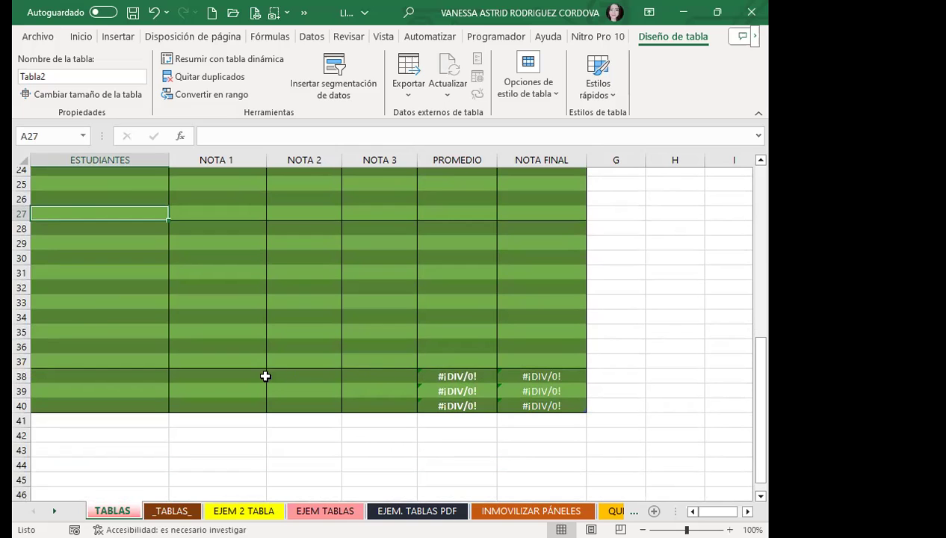
scroll(395, 279, "up", 7)
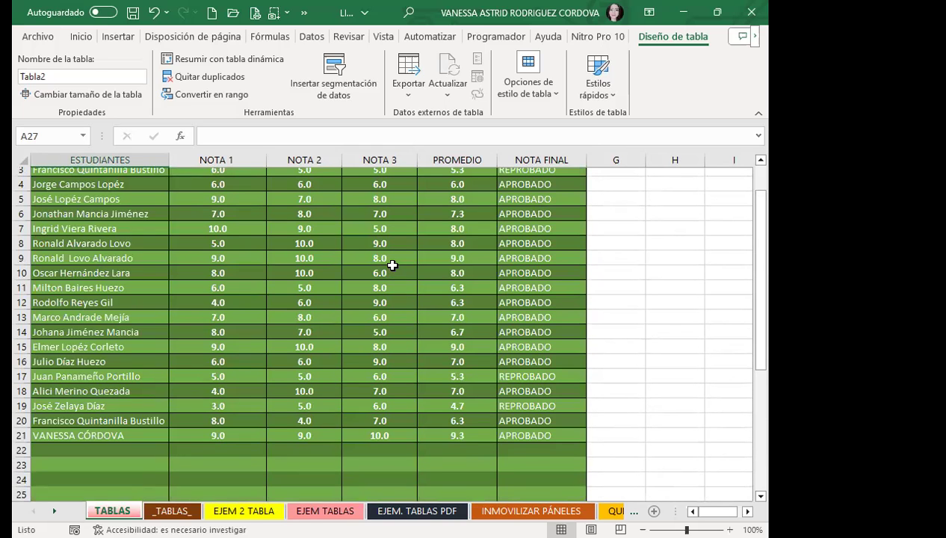
scroll(393, 265, "down", 7)
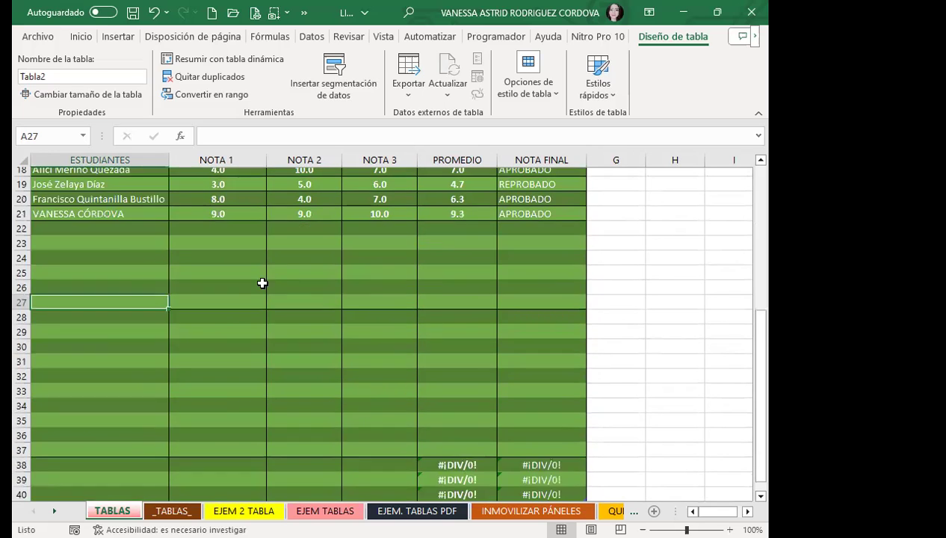
scroll(137, 371, "down", 1)
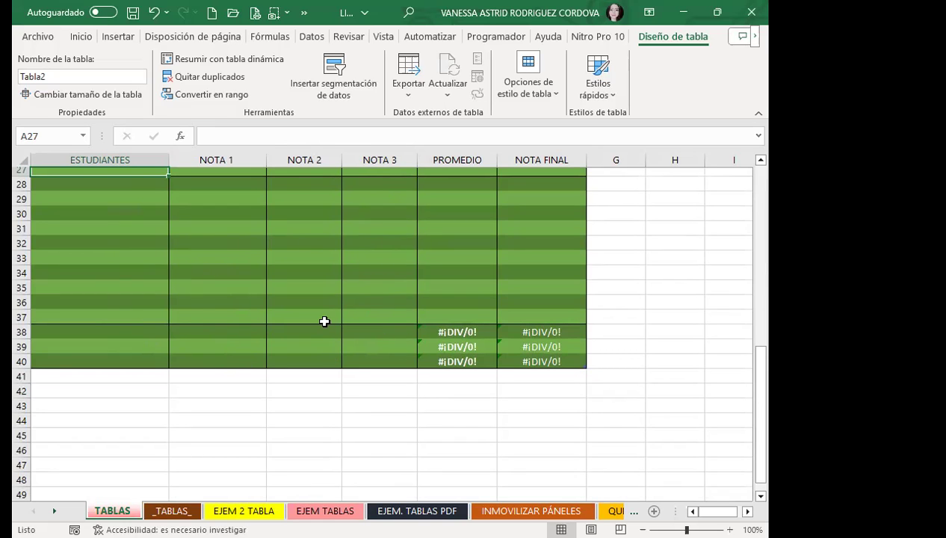
scroll(324, 321, "up", 8)
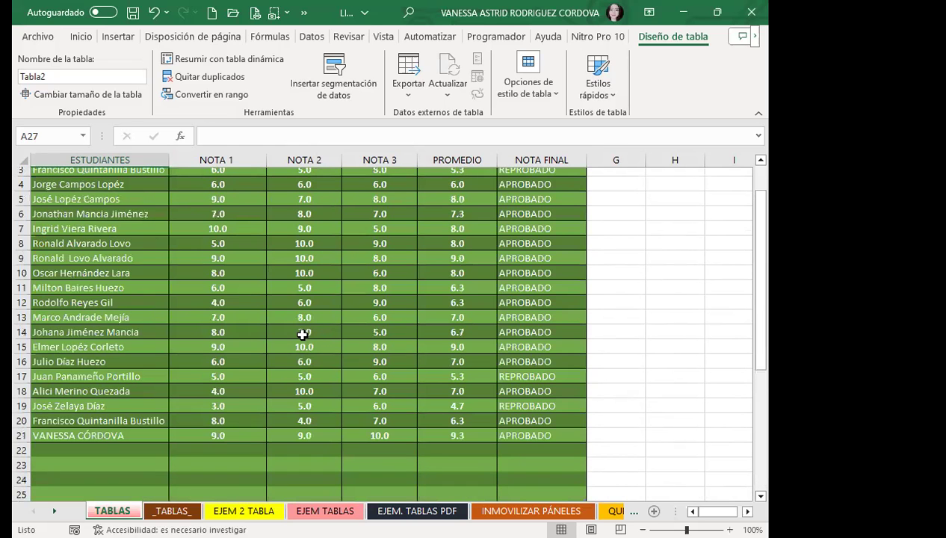
left_click(313, 314)
scroll(314, 314, "down", 8)
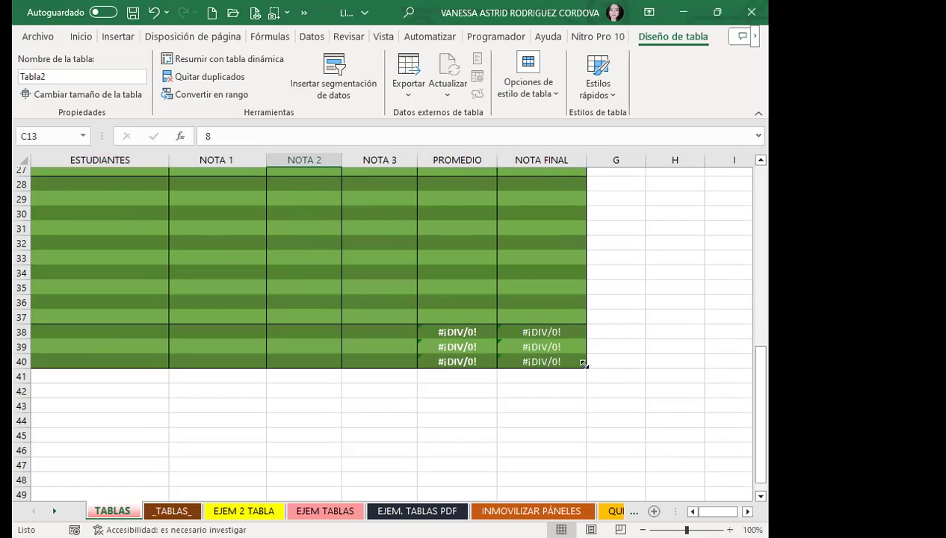
left_click_drag(580, 372, 565, 197)
scroll(572, 247, "up", 4)
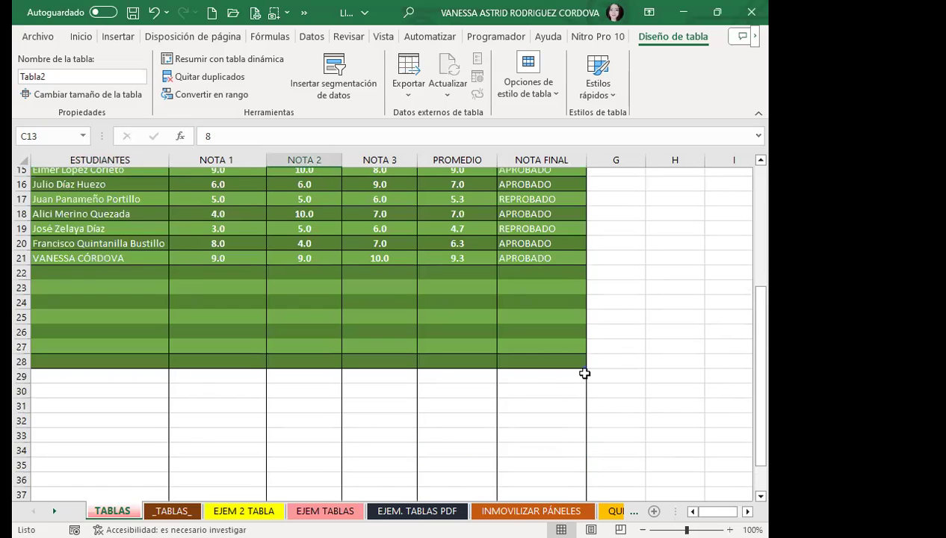
left_click_drag(583, 367, 574, 257)
left_click(190, 315)
scroll(112, 340, "down", 6)
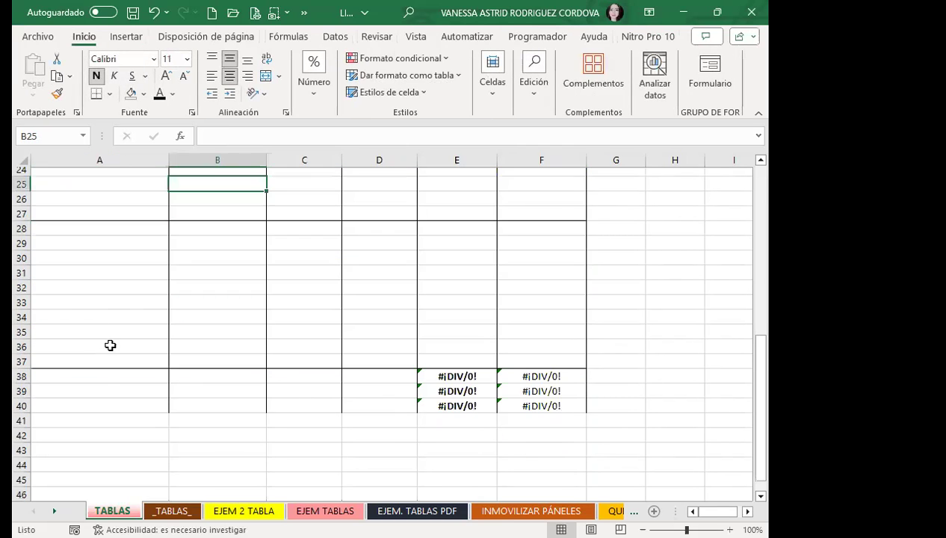
scroll(130, 336, "up", 5)
scroll(440, 345, "down", 3)
left_click(452, 345)
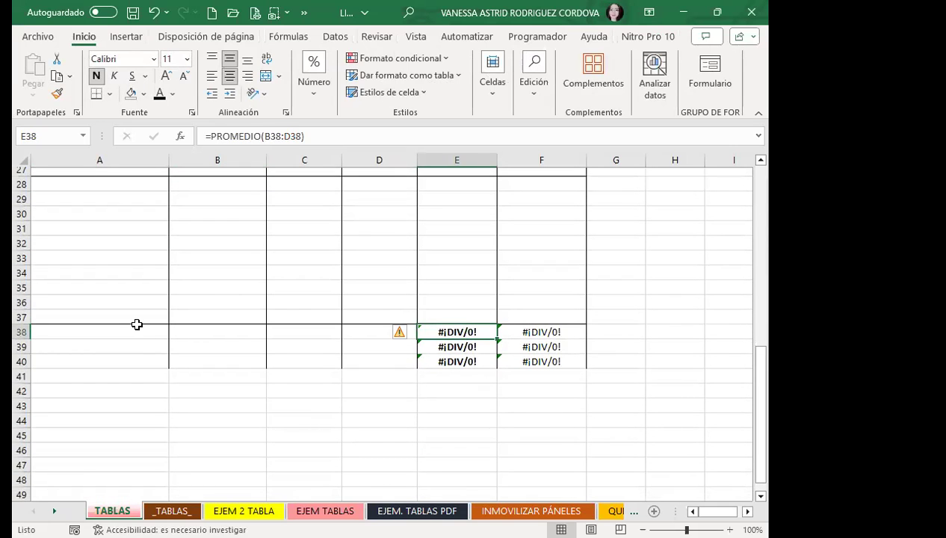
scroll(133, 322, "up", 4)
left_click(111, 315)
scroll(112, 315, "down", 3)
left_click(124, 227)
scroll(260, 268, "down", 2)
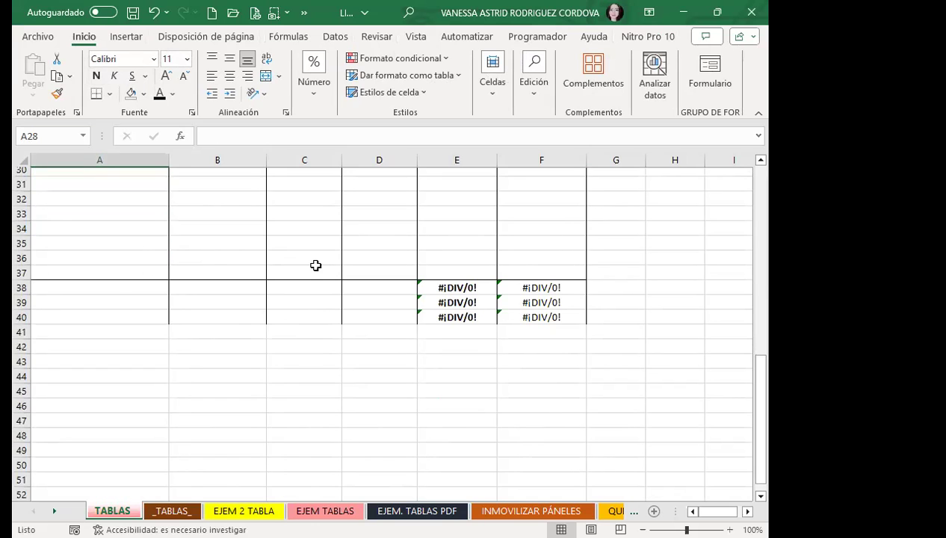
left_click(313, 269)
scroll(137, 320, "up", 3)
scroll(137, 320, "up", 2)
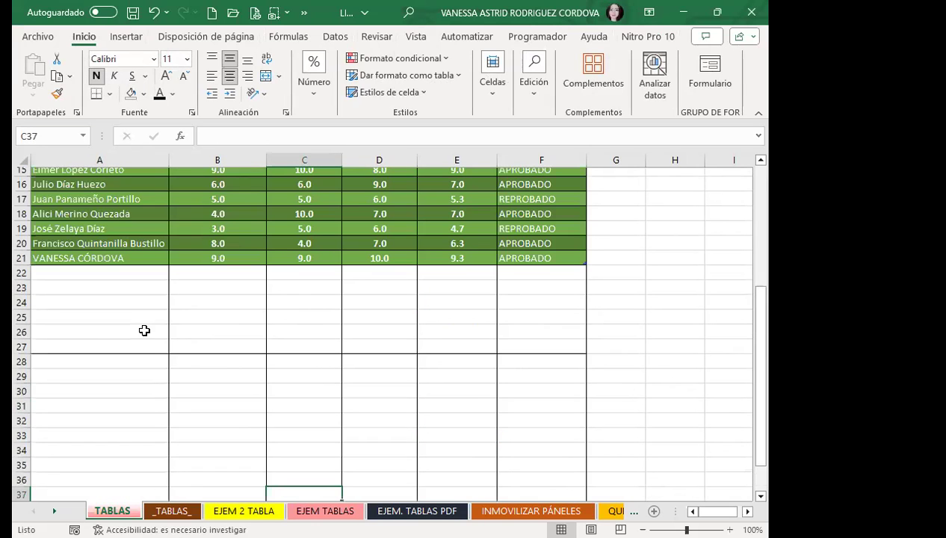
left_click(22, 273)
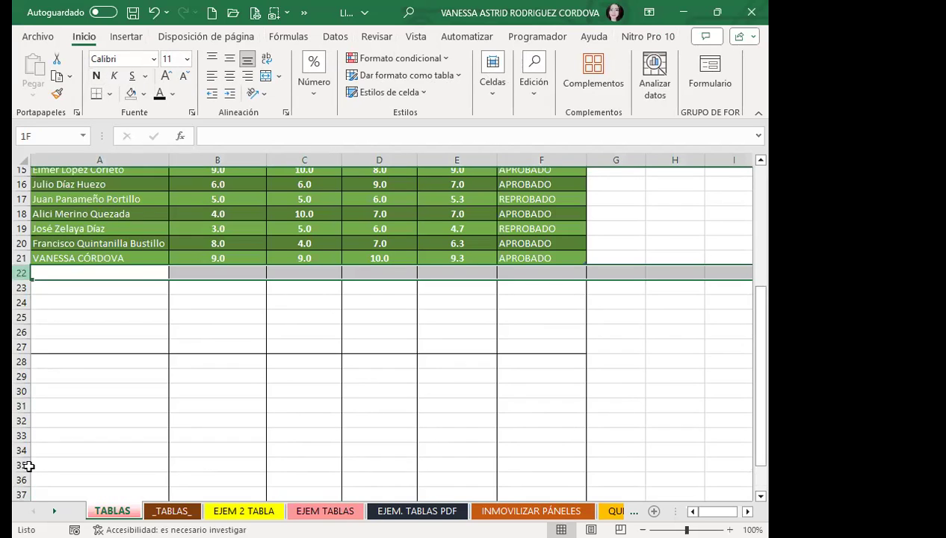
left_click_drag(29, 462, 29, 497)
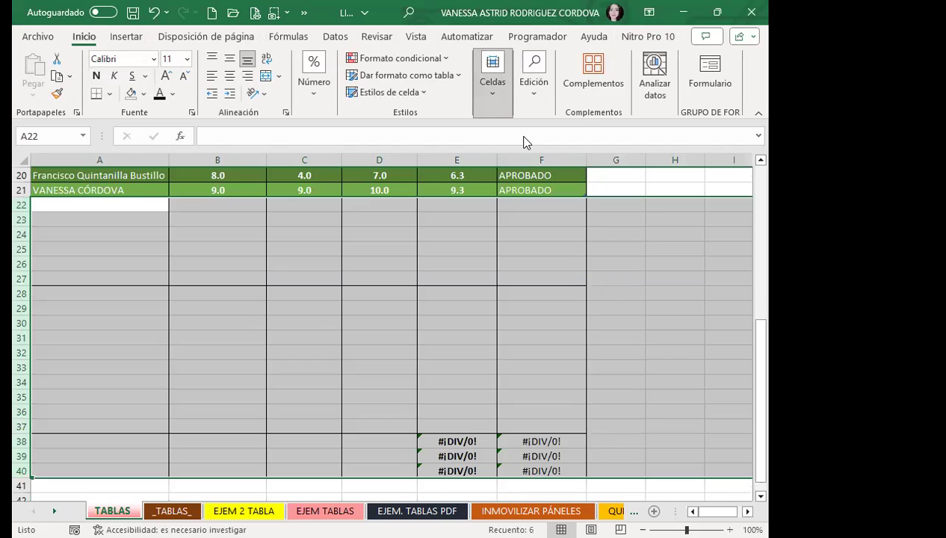
left_click(491, 94)
scroll(387, 327, "up", 6)
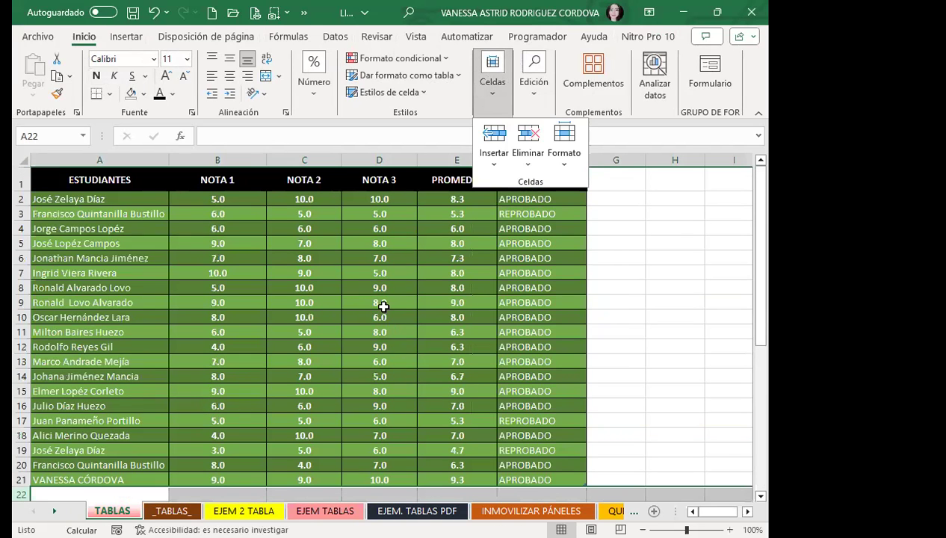
left_click(383, 307)
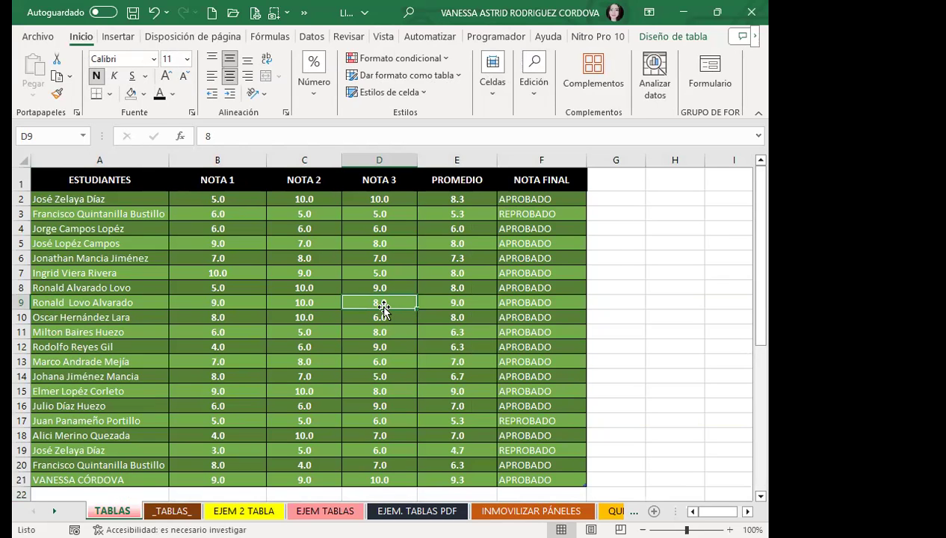
scroll(366, 318, "down", 6)
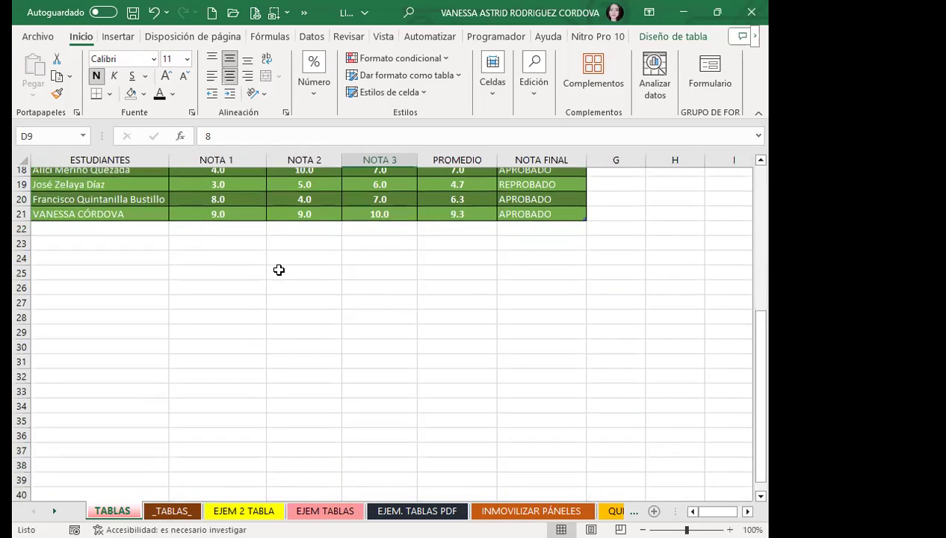
left_click(281, 272)
left_click(132, 254)
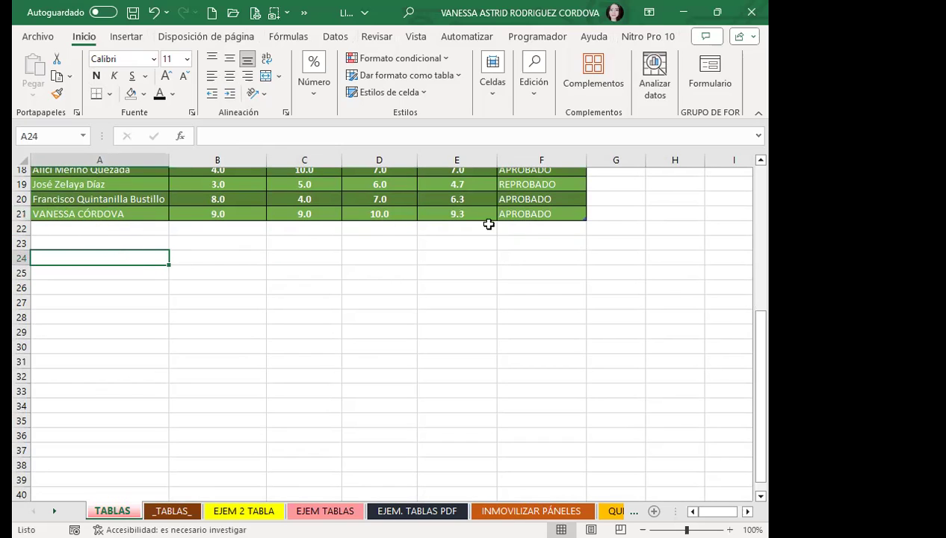
left_click_drag(585, 217, 591, 310)
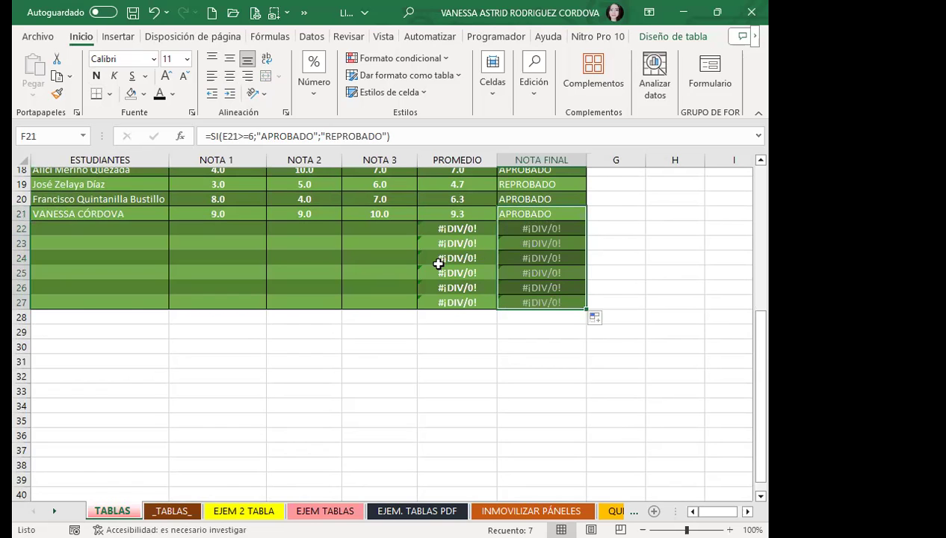
left_click(243, 279)
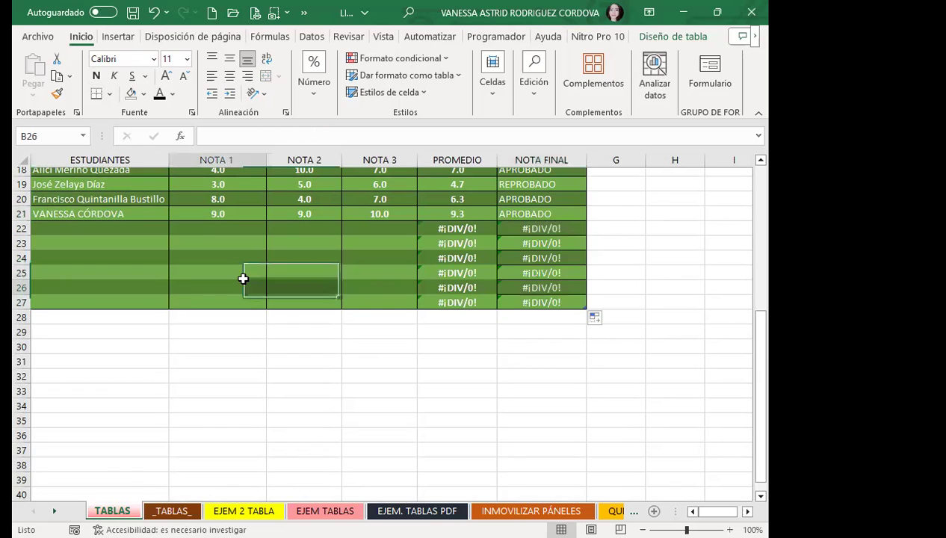
left_click(135, 227)
scroll(186, 254, "up", 6)
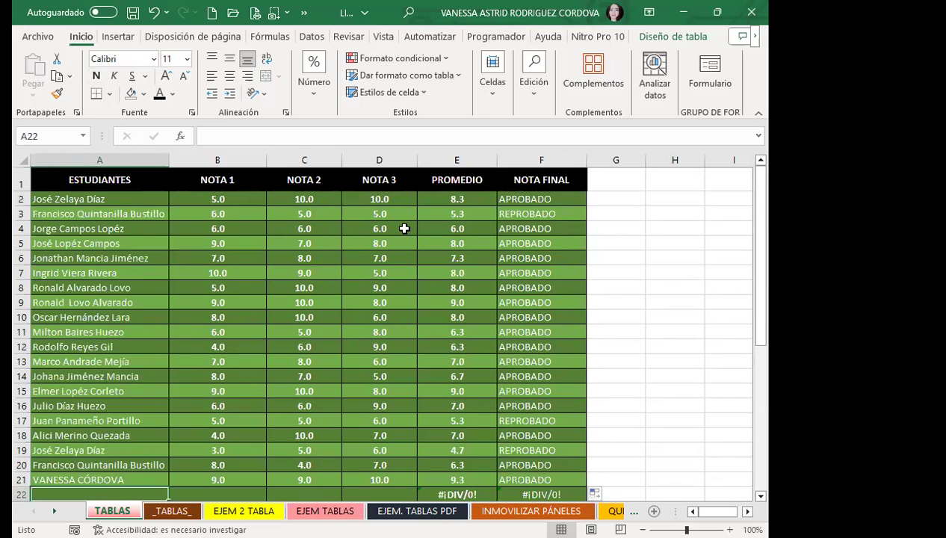
scroll(268, 305, "down", 4)
scroll(174, 272, "down", 3)
scroll(154, 271, "up", 2)
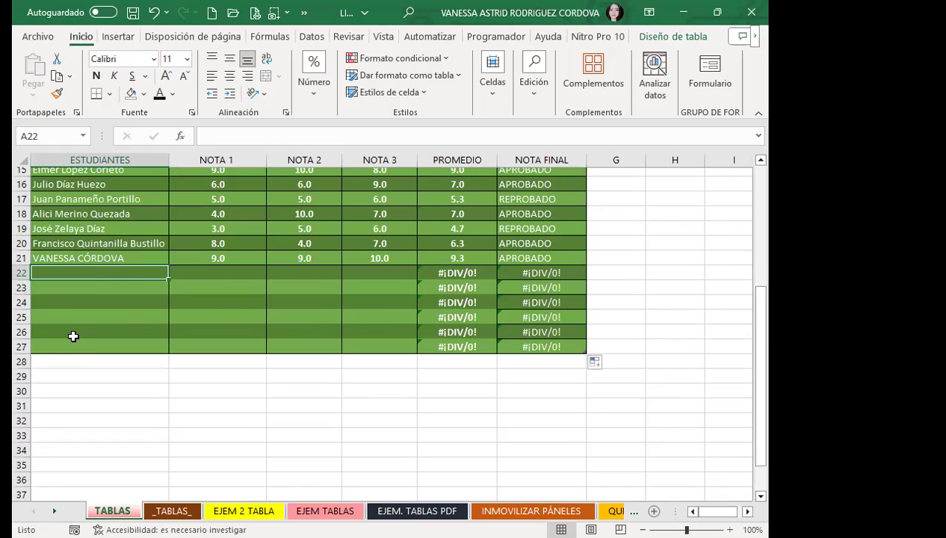
key("ctrl+z")
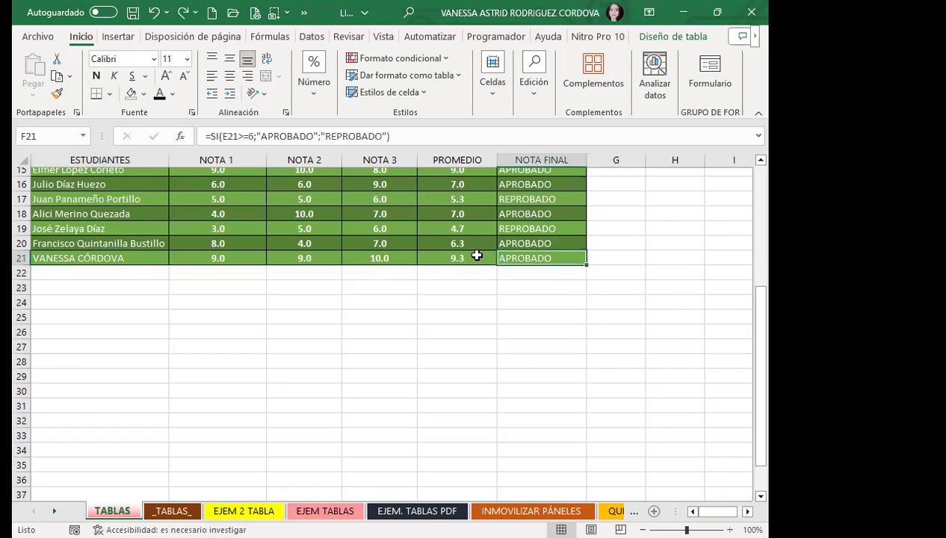
left_click_drag(586, 264, 585, 278)
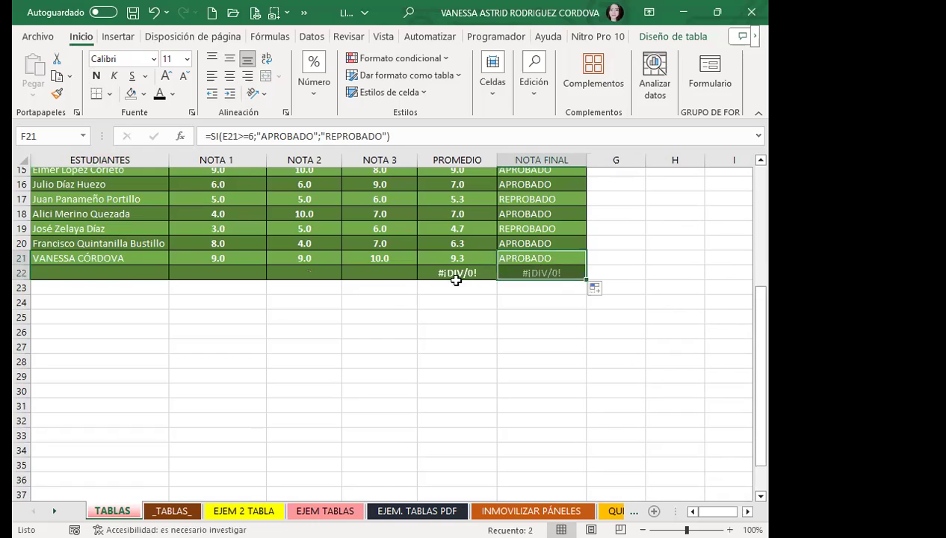
left_click(366, 303)
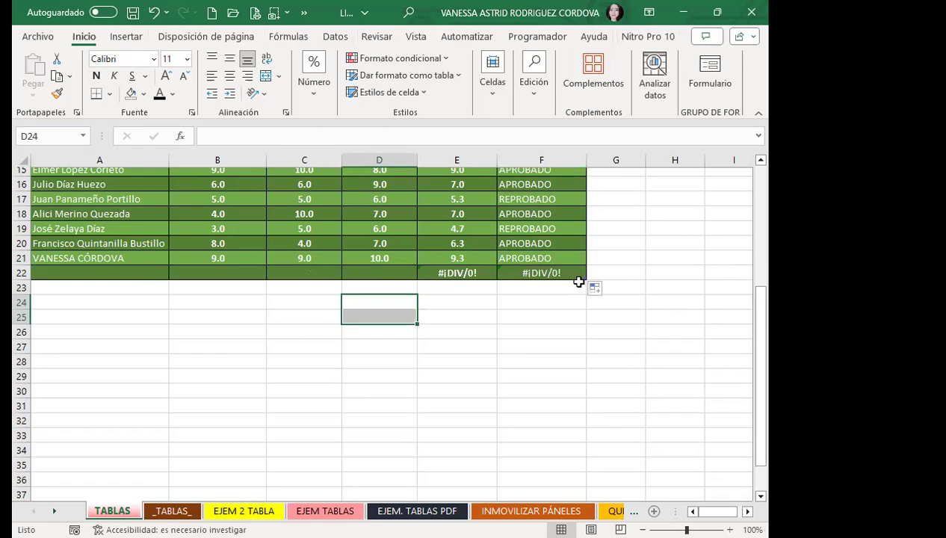
left_click_drag(584, 276, 586, 301)
left_click(278, 359)
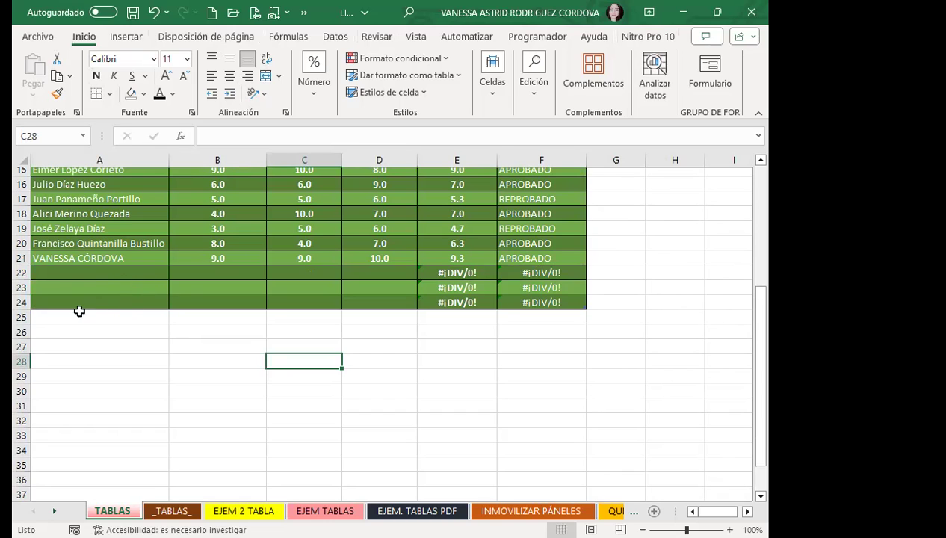
left_click_drag(90, 289, 566, 291)
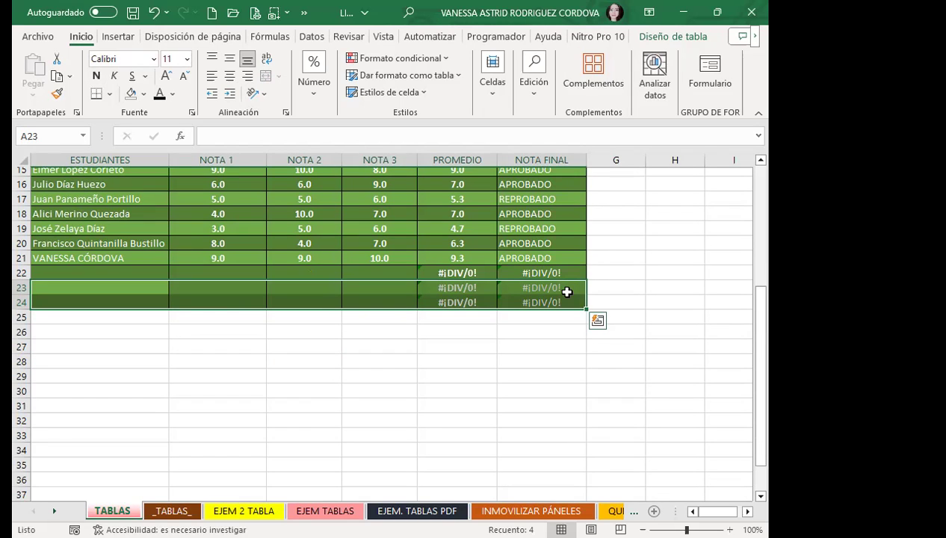
key("ctrl+z")
key("ctrl+z")
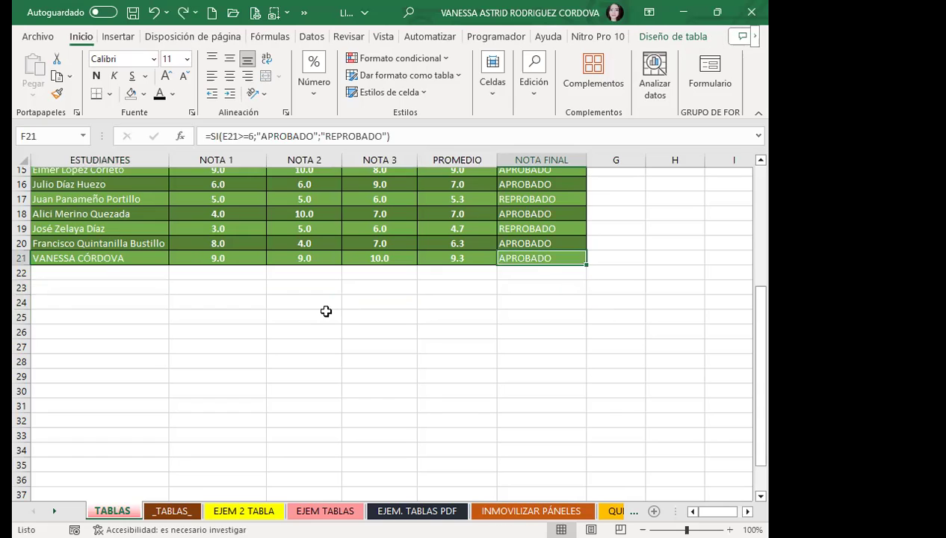
left_click(327, 314)
scroll(327, 314, "up", 5)
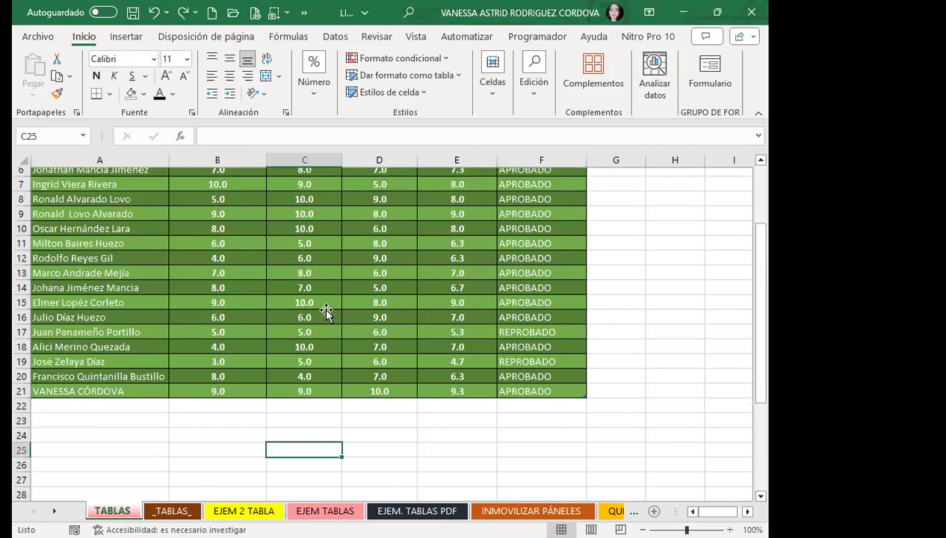
left_click(265, 287)
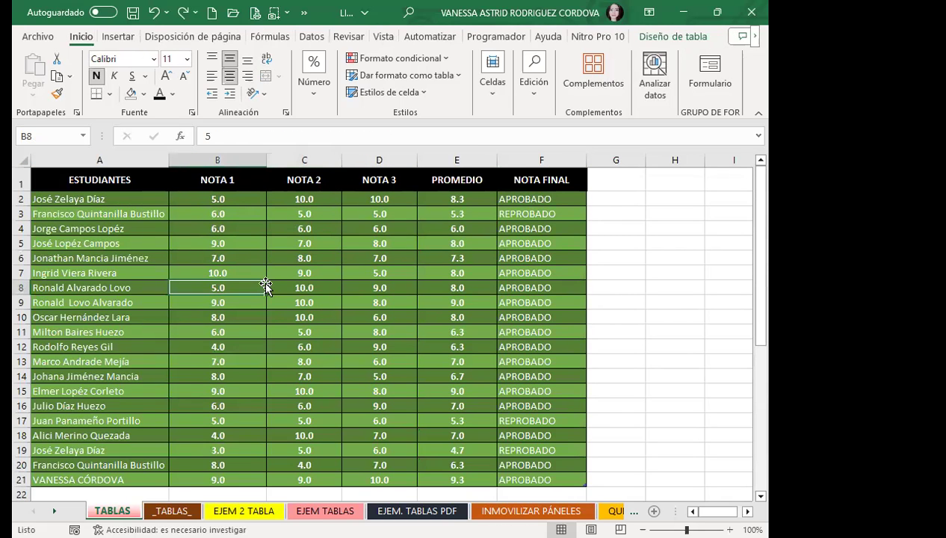
left_click(250, 308)
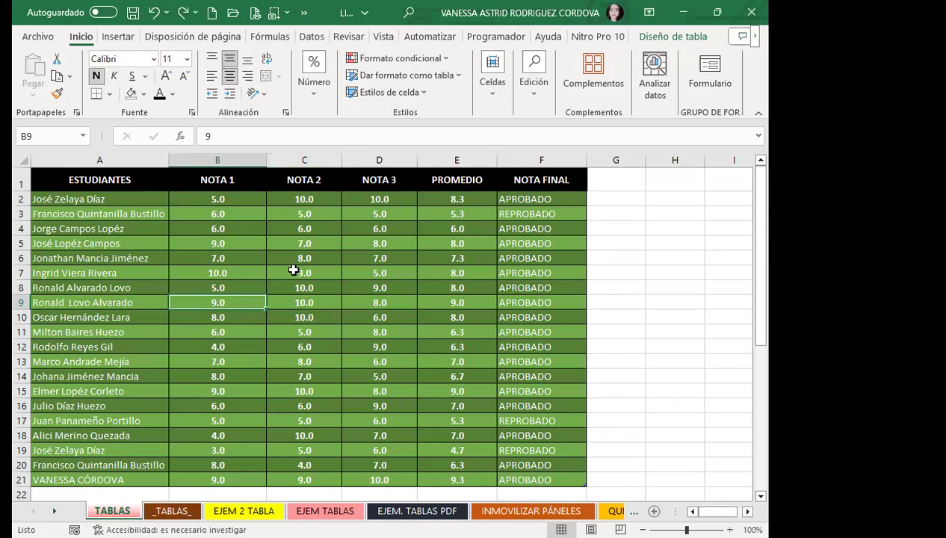
Select B8 and view the table styles gallery without changing the style.
scroll(305, 311, "down", 3)
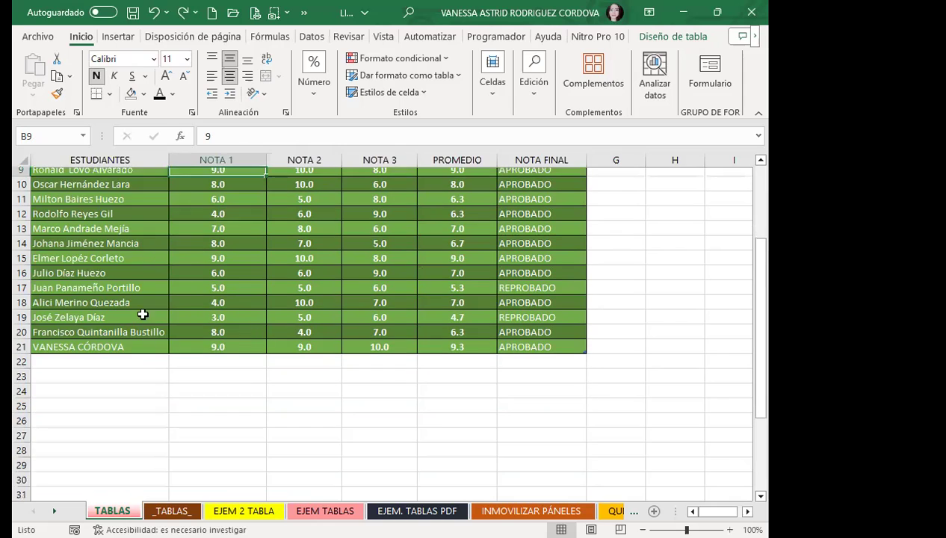
scroll(281, 300, "up", 3)
left_click(255, 283)
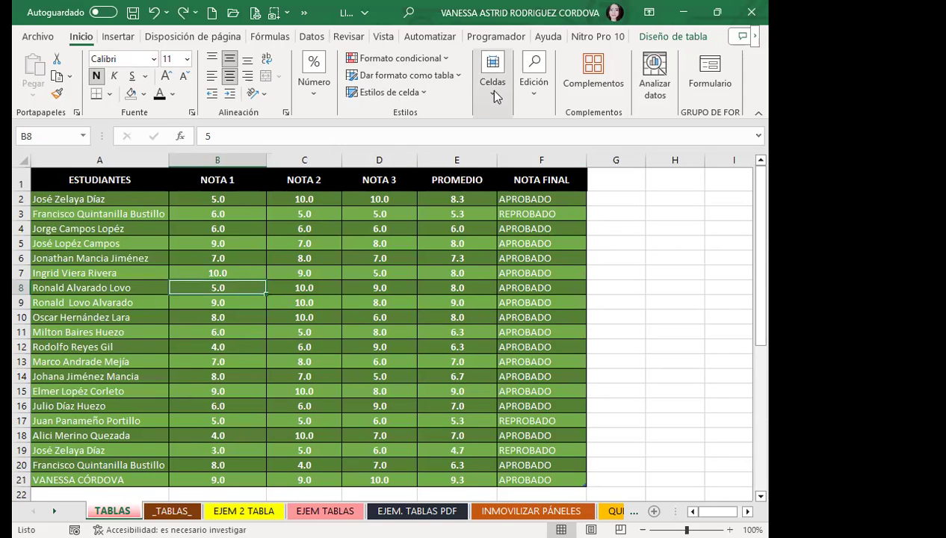
left_click(460, 78)
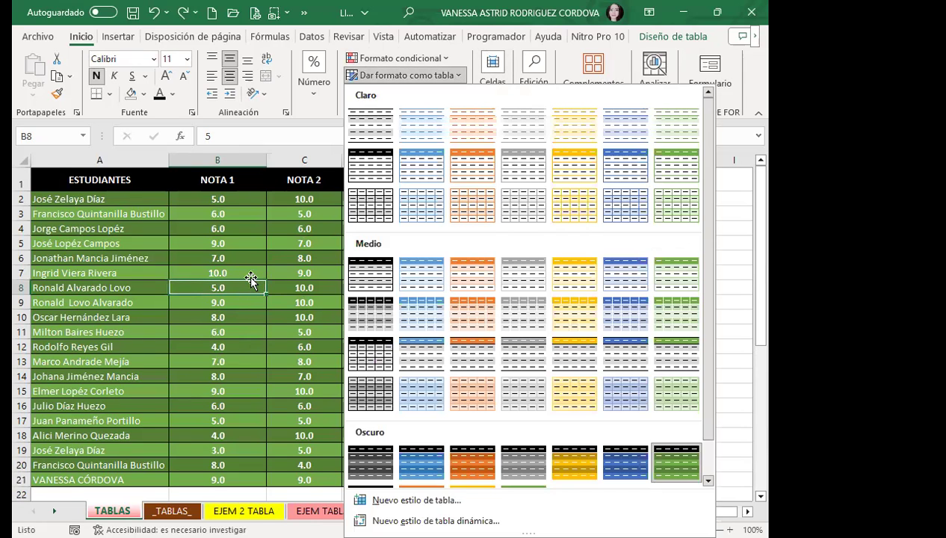
left_click(250, 279)
Delete the PROMEDIO values in E2:E21, then select the NOTA 1–3 columns B1:D20.
left_click(447, 199)
left_click(522, 197)
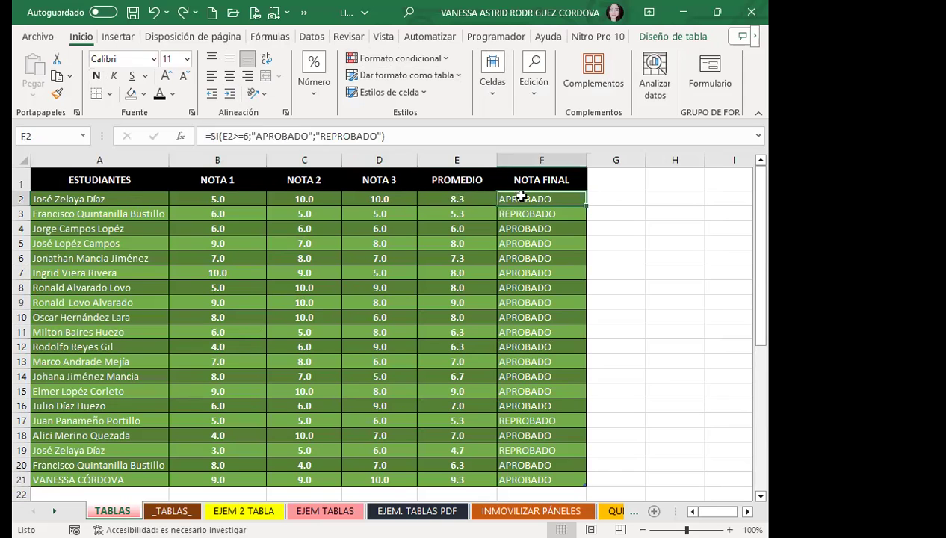
left_click_drag(473, 197, 448, 359)
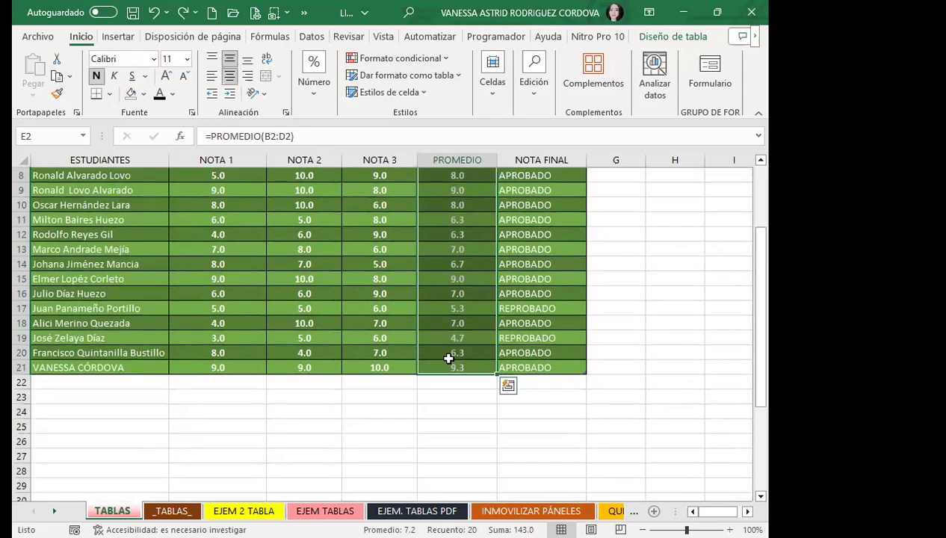
key("Delete")
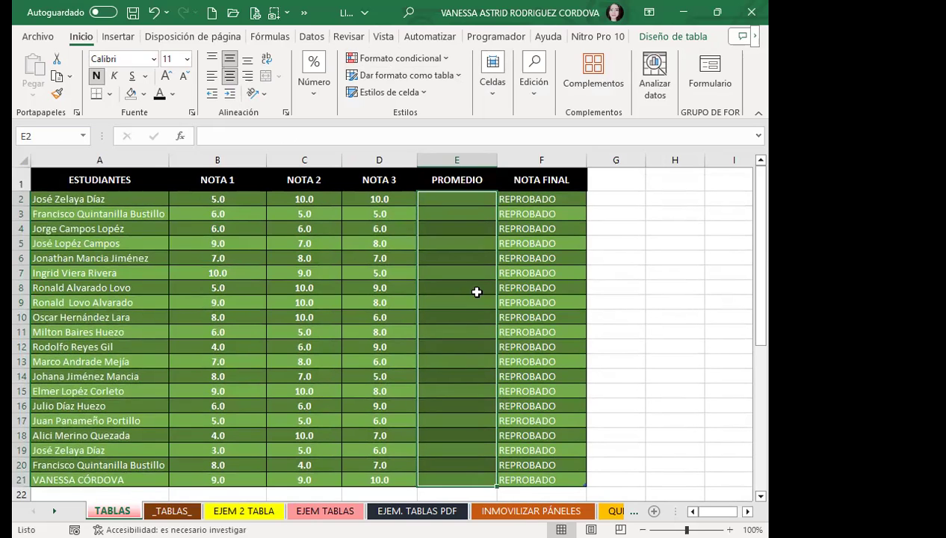
left_click(462, 213)
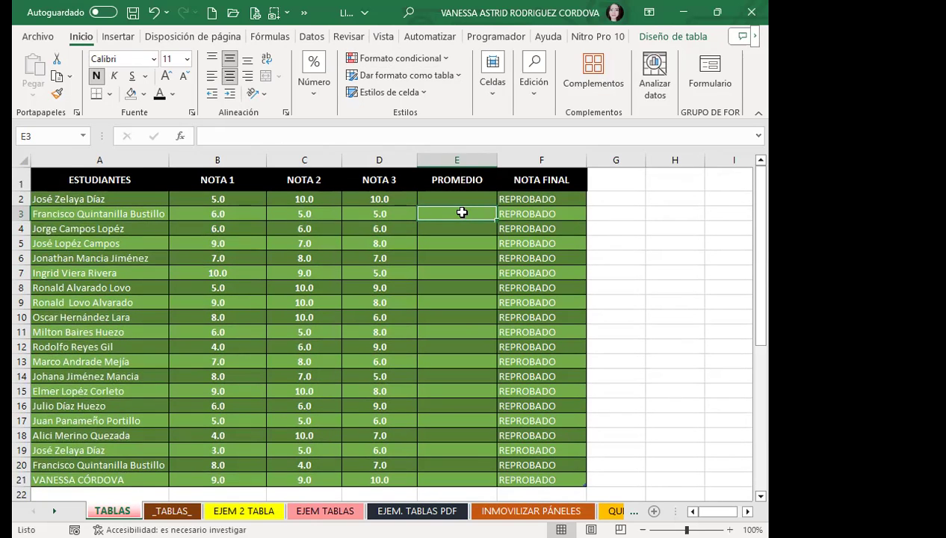
left_click(468, 199)
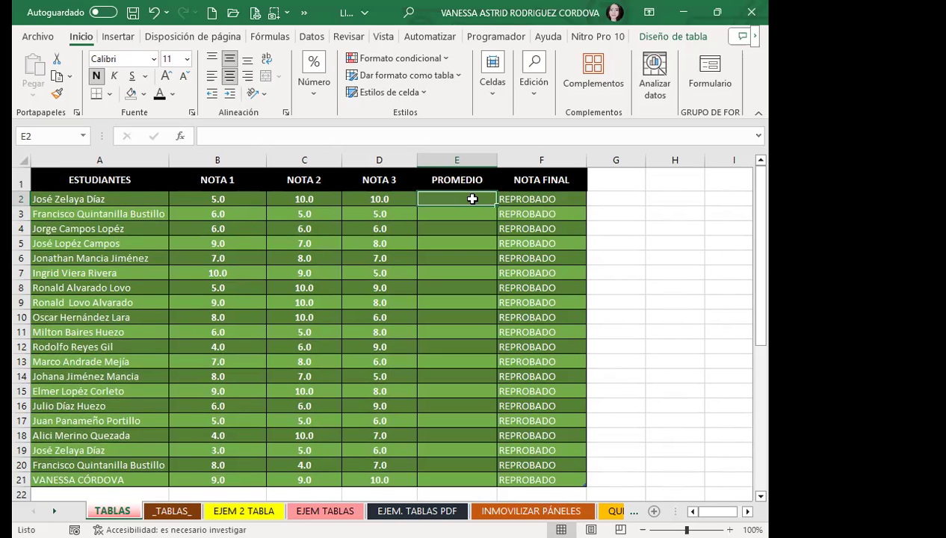
left_click_drag(207, 177, 374, 429)
scroll(283, 249, "up", 1)
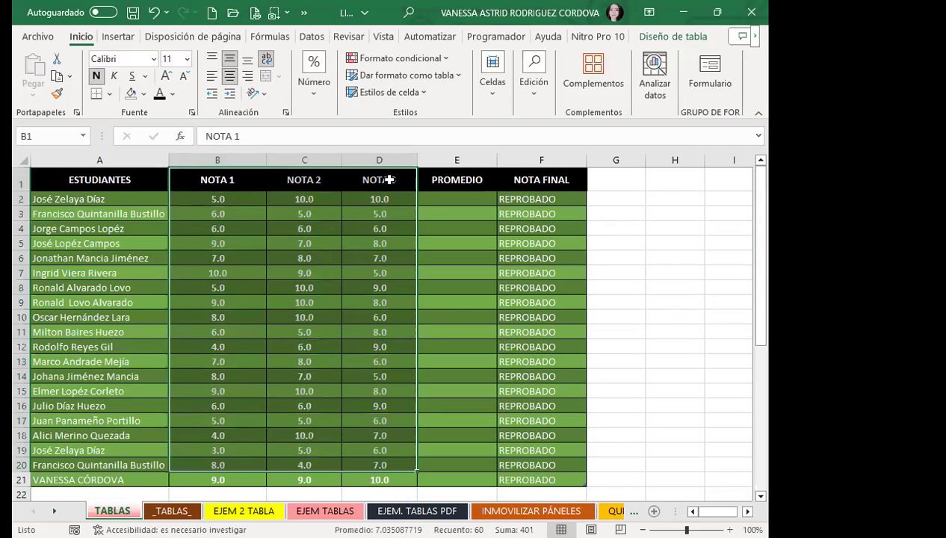
Start creating names from the selected column headers in Fórmulas, then cancel it.
left_click(270, 37)
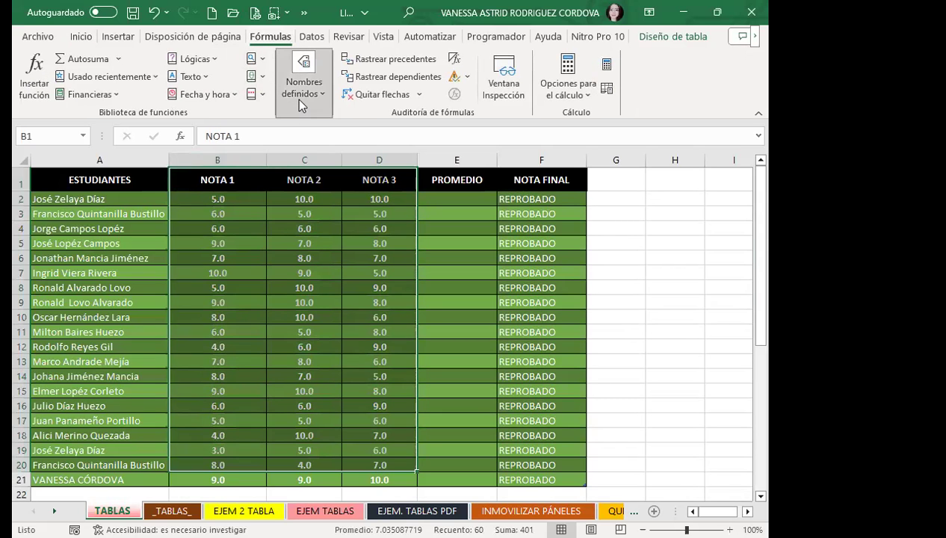
left_click(296, 99)
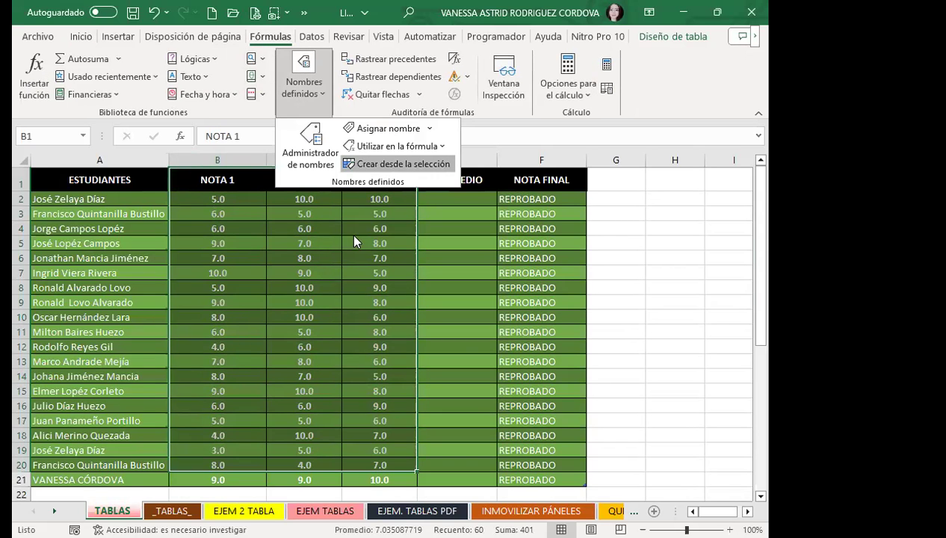
key("Return")
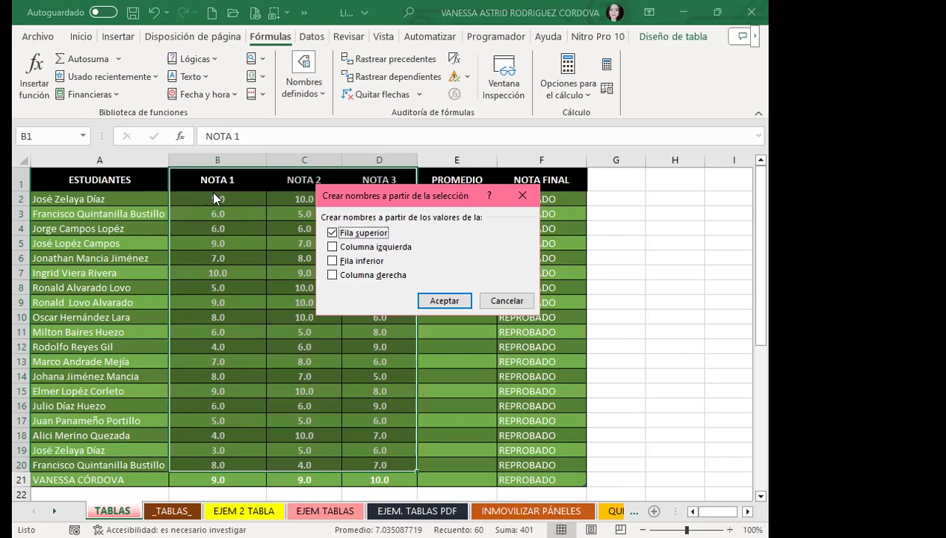
left_click(496, 300)
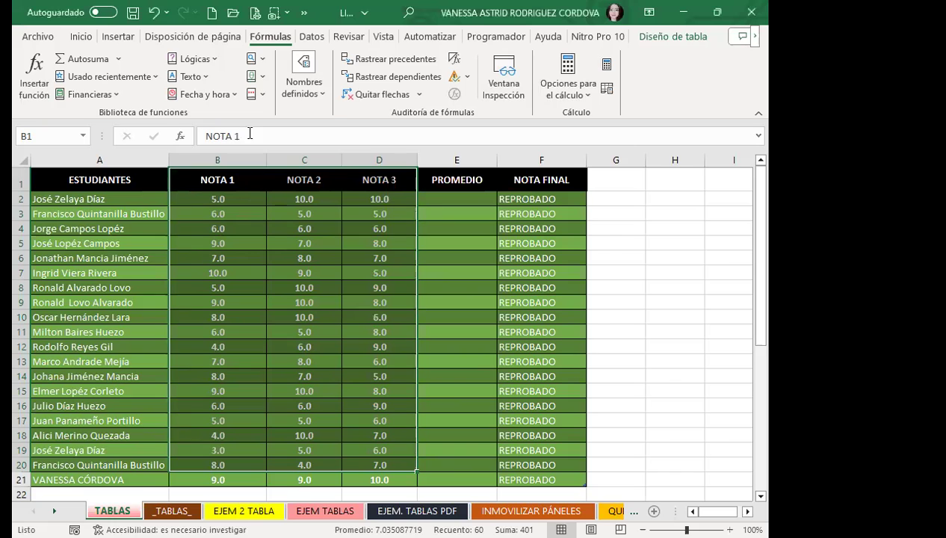
Review the workbook's defined names, including VENTAS, in Name Manager and close it.
key("ctrl+F3")
scroll(523, 299, "down", 2)
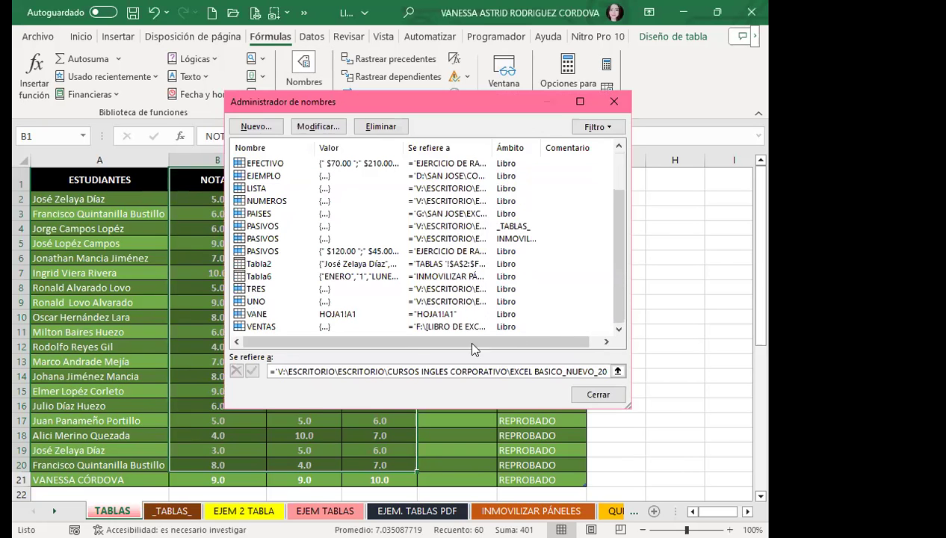
left_click(261, 330)
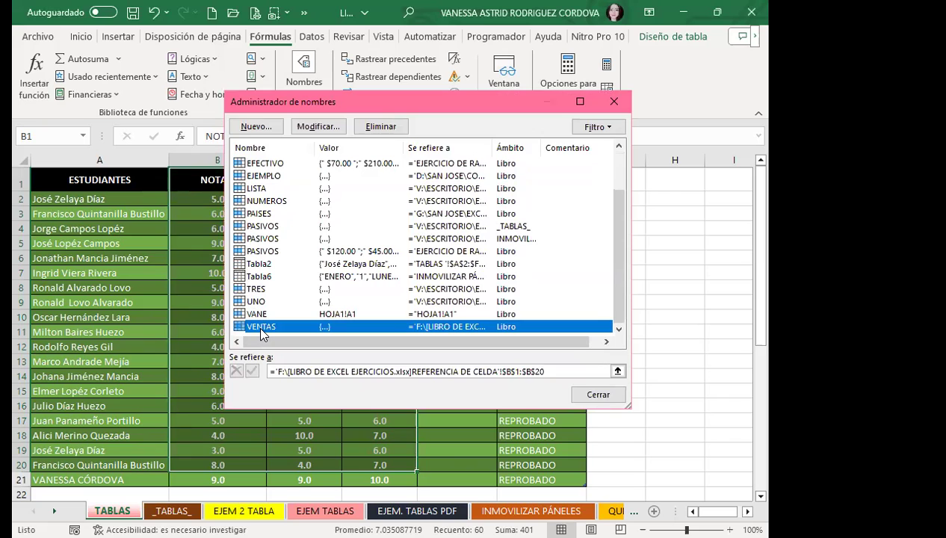
left_click_drag(260, 330, 246, 142)
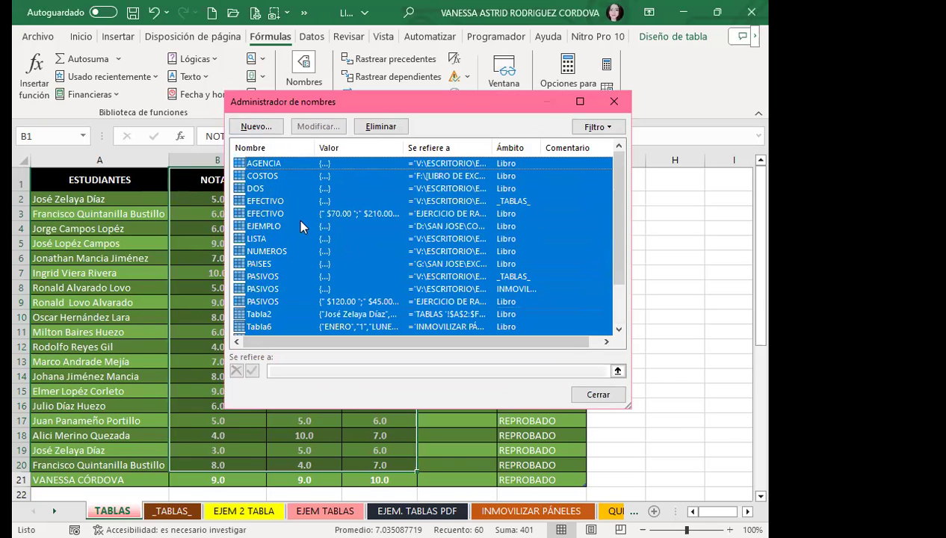
scroll(279, 220, "down", 2)
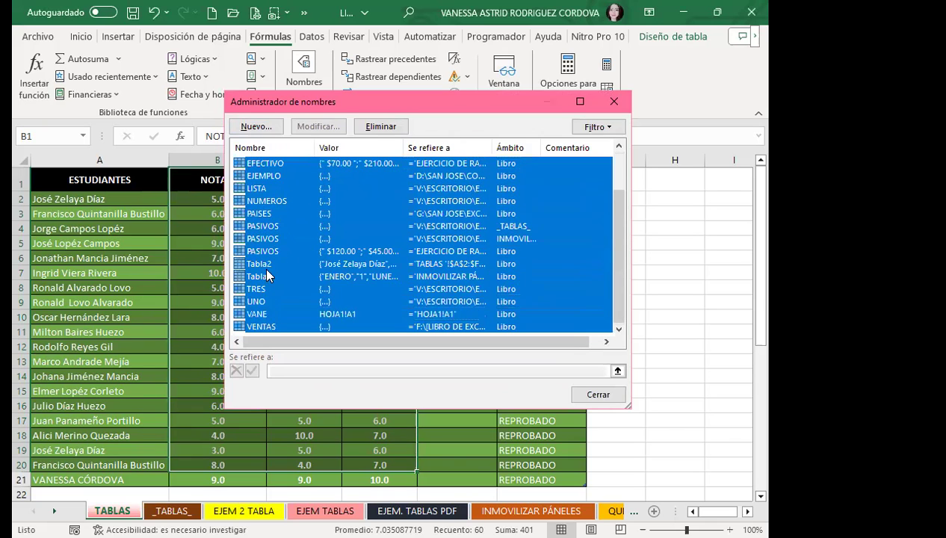
scroll(267, 275, "up", 2)
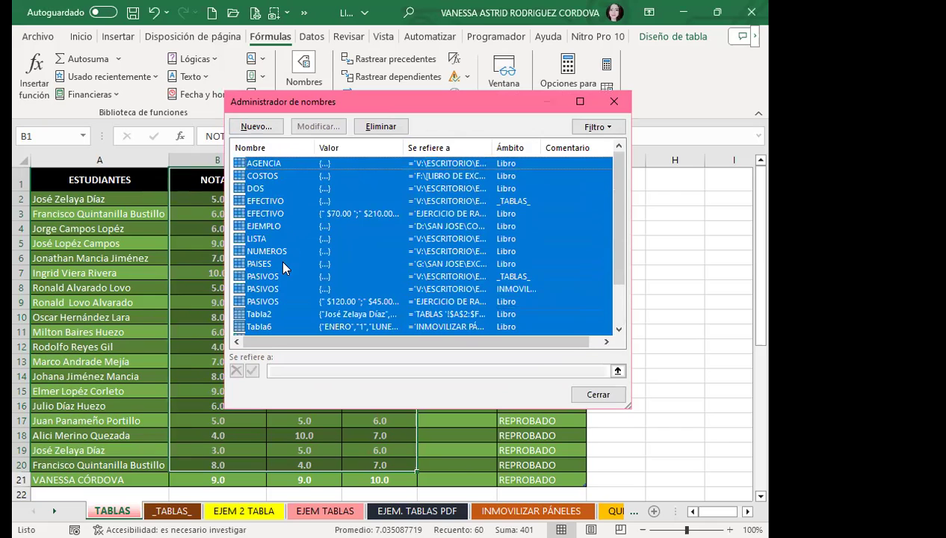
scroll(280, 261, "down", 2)
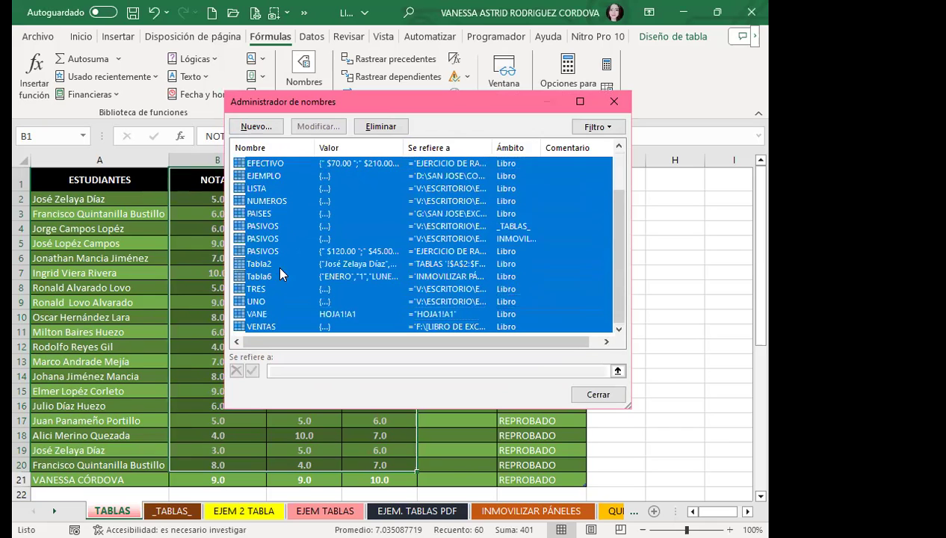
left_click(605, 110)
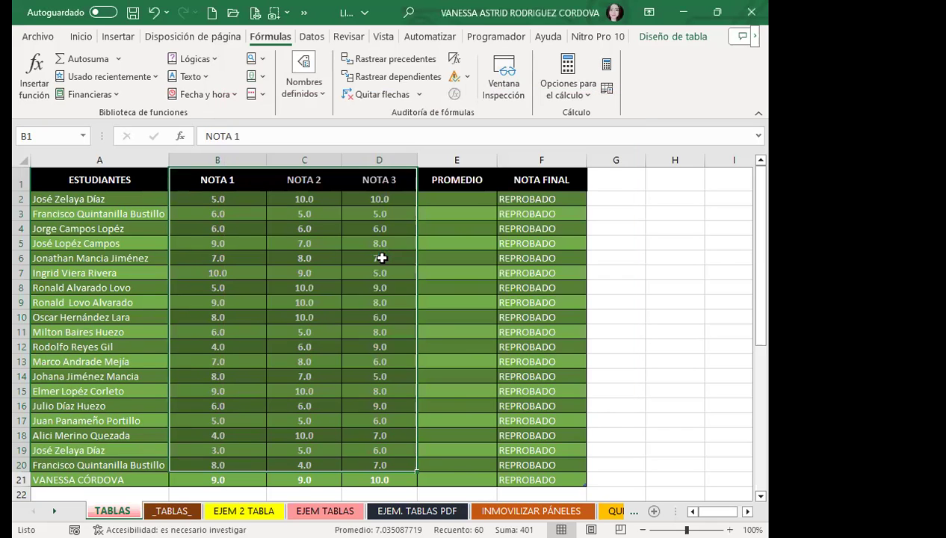
Enter =PROMEDIO(Tabla2[@[NOTA 1]:[NOTA 3]]) in E2 to fill the PROMEDIO column.
left_click(467, 245)
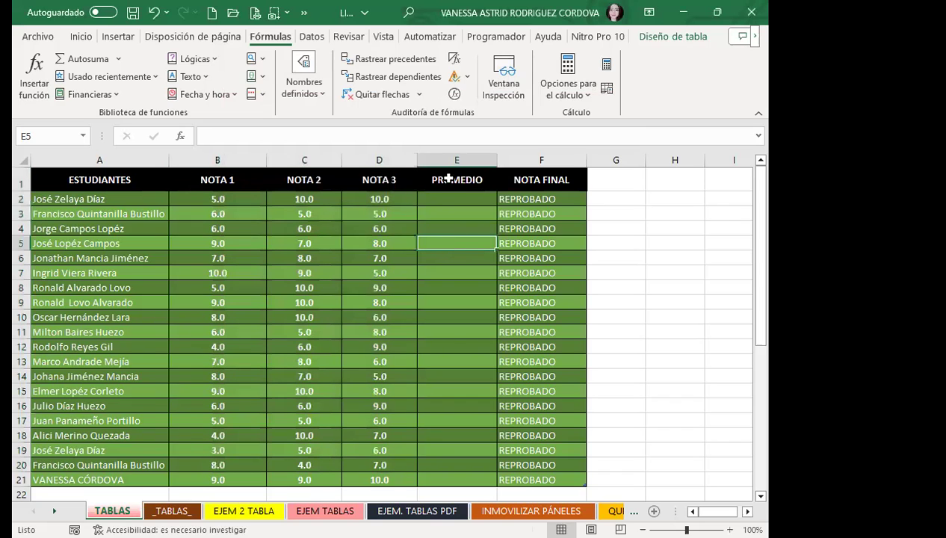
left_click(441, 198)
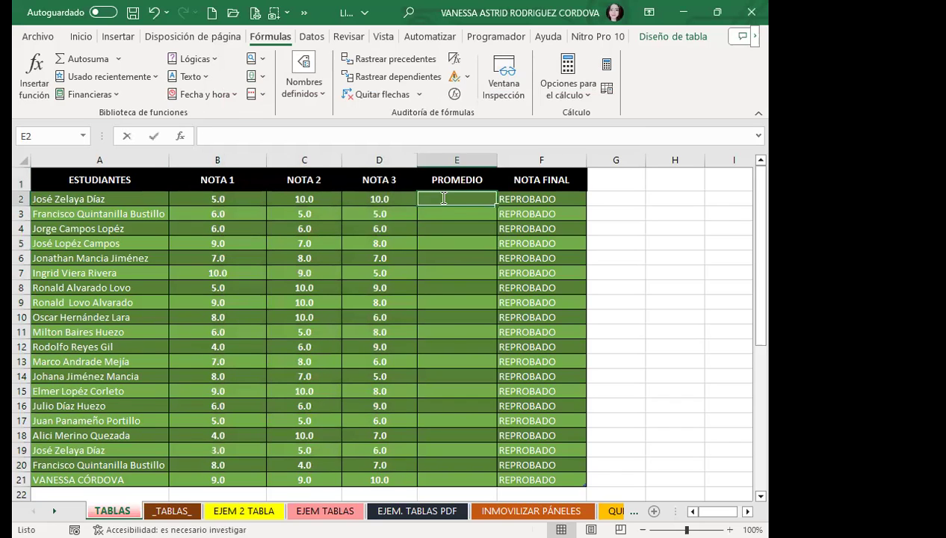
double_click(441, 197)
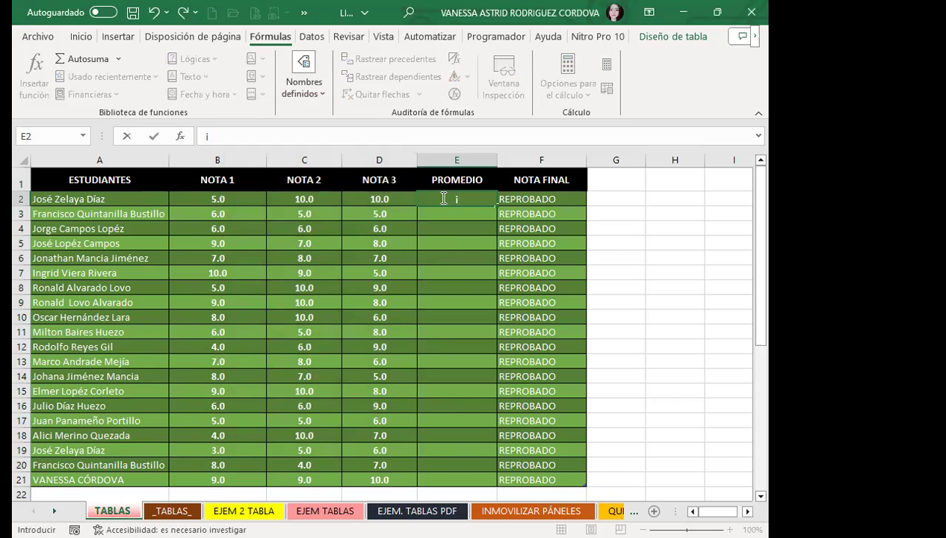
type("=")
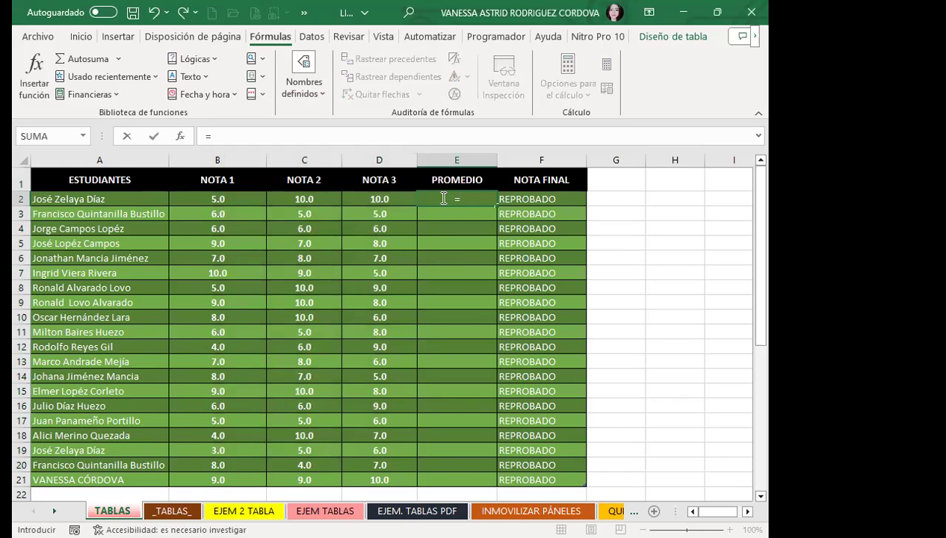
type("PRO")
left_click(509, 241)
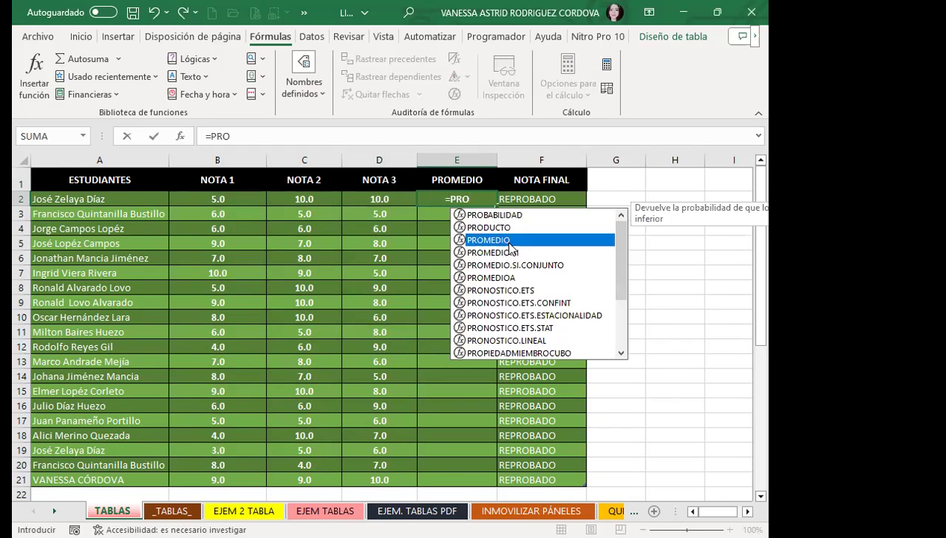
double_click(509, 241)
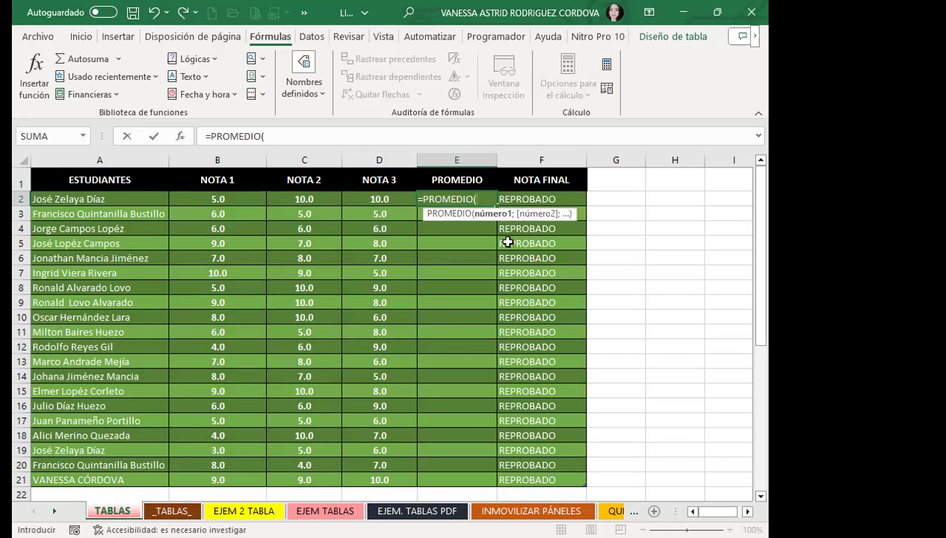
left_click_drag(212, 199, 374, 199)
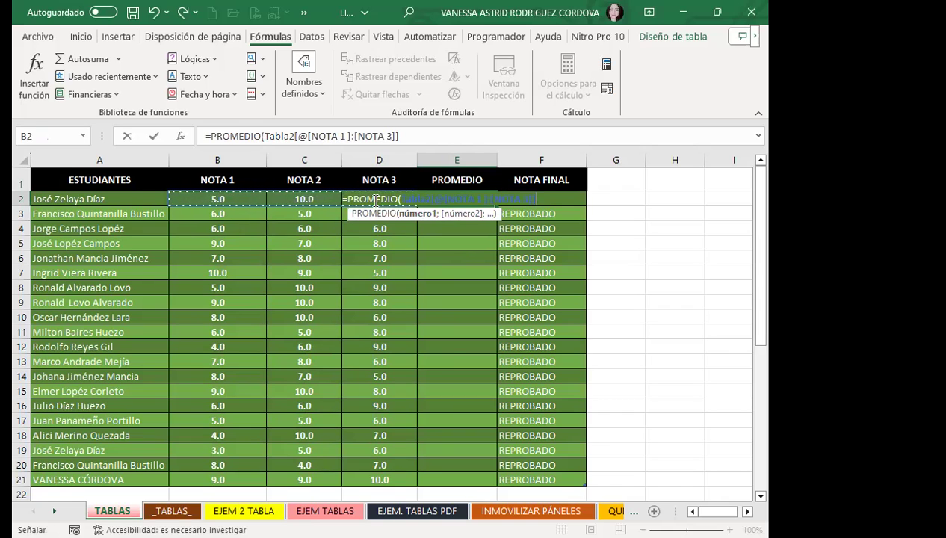
key("Return")
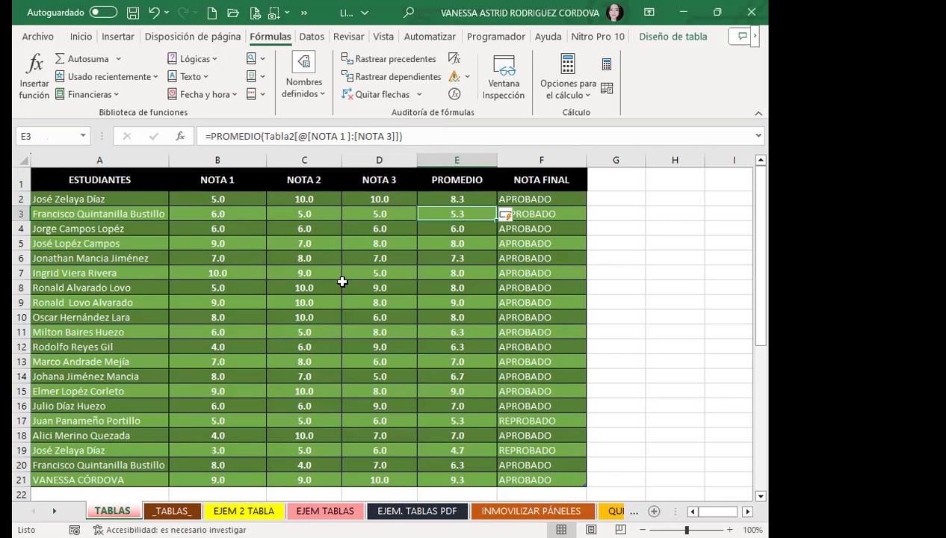
key("ctrl+z")
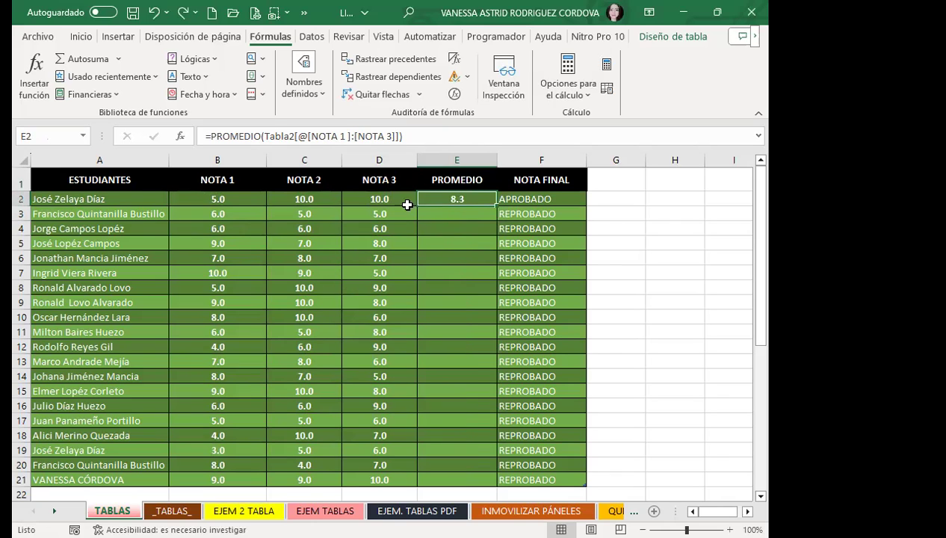
key("ctrl+z")
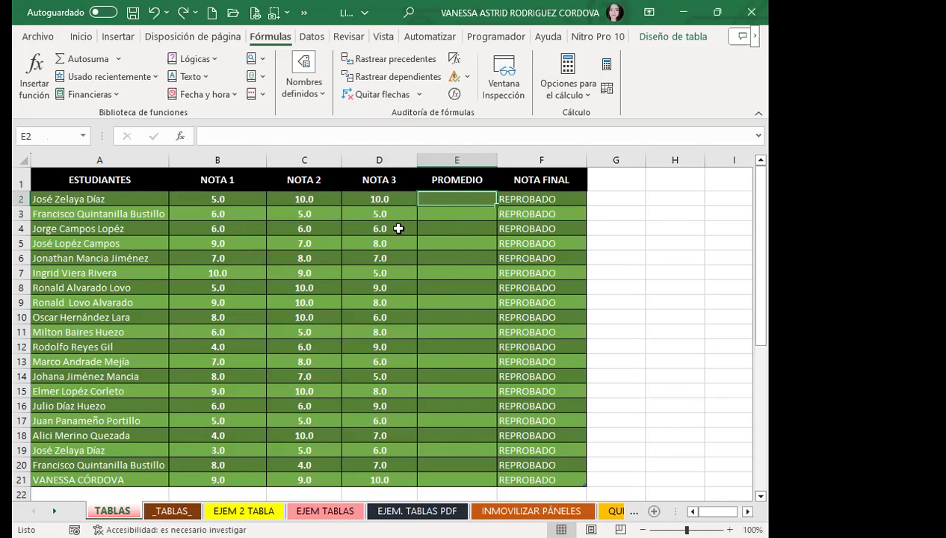
type("=")
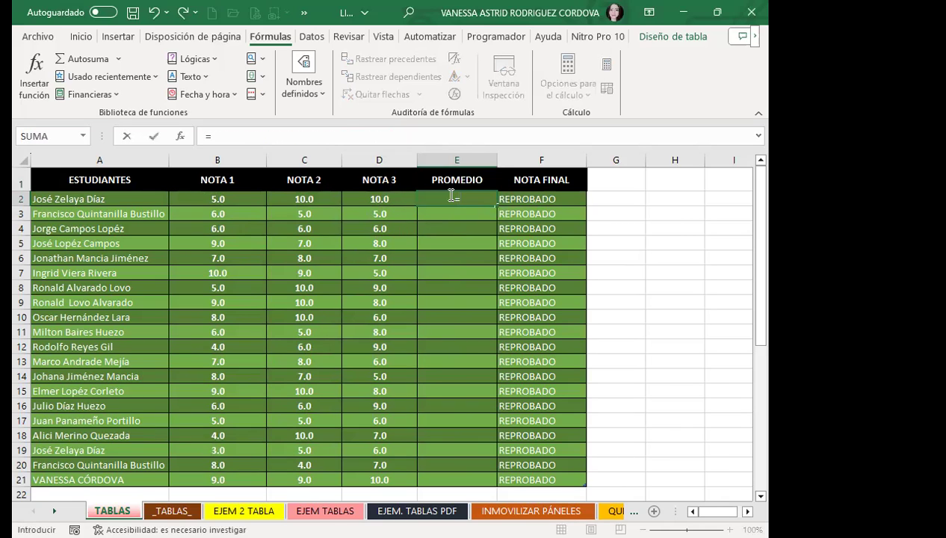
type("PRO")
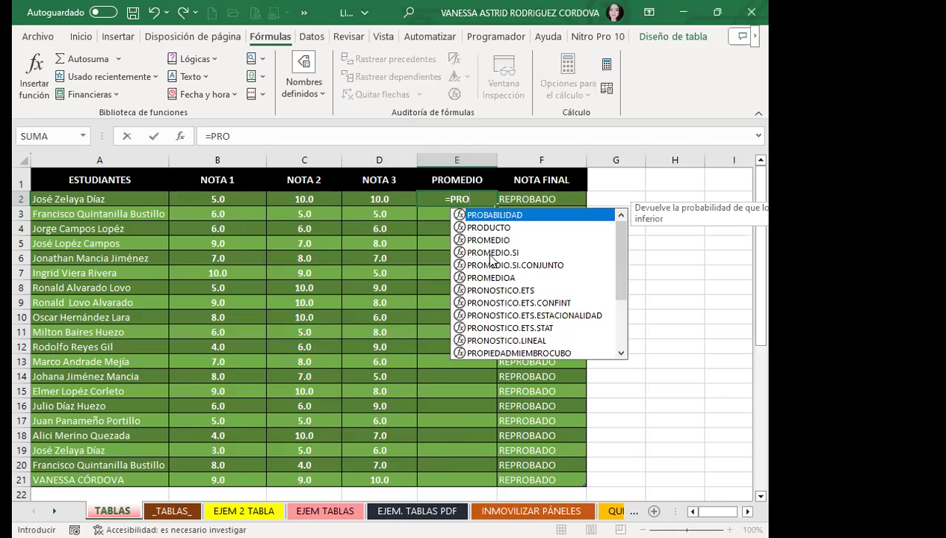
key("Tab")
left_click_drag(247, 205, 360, 202)
key("Return")
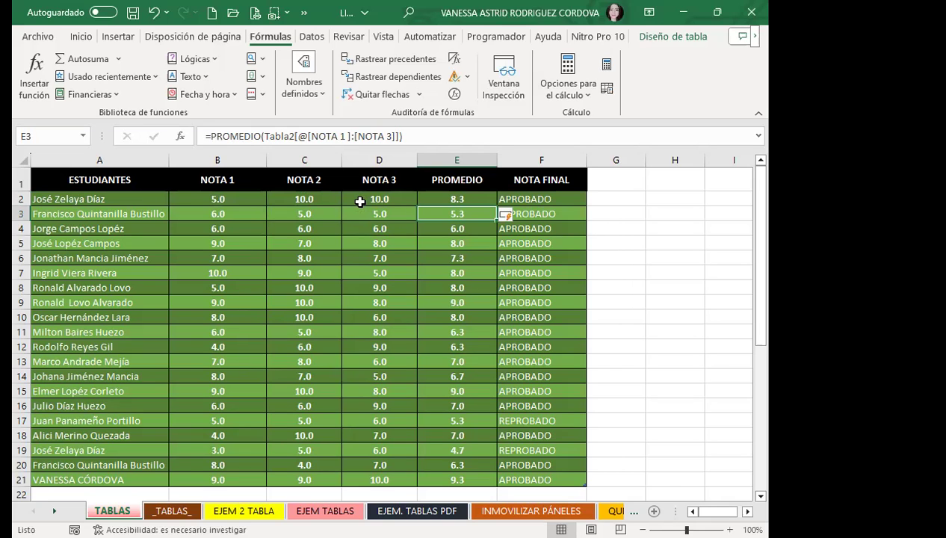
left_click(435, 196)
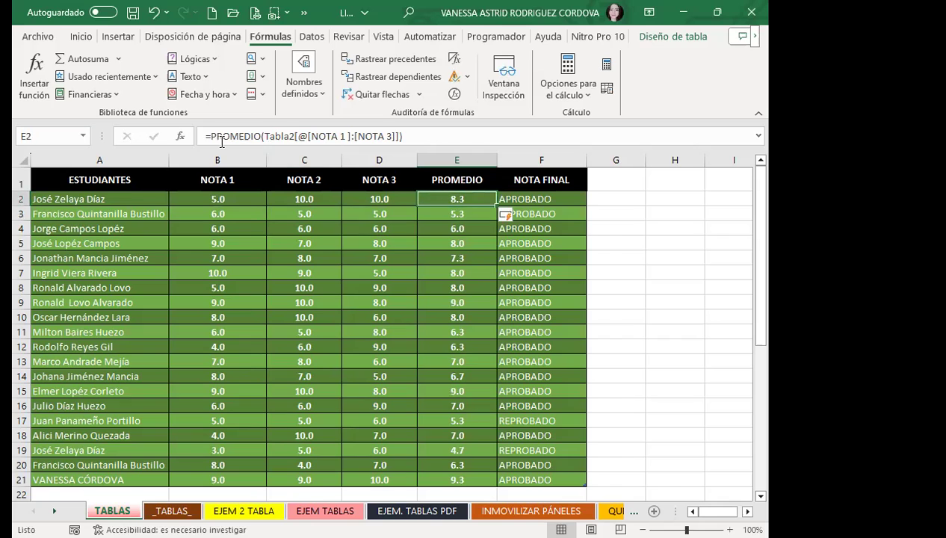
Rename Tabla2 to EJERCICIO_2 in Diseño de tabla and confirm E2's updated formula.
left_click(284, 244)
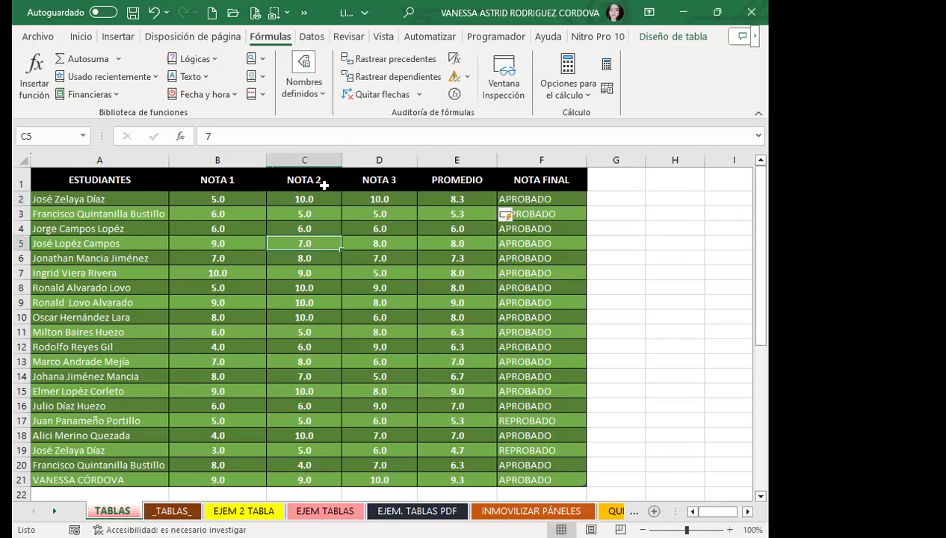
left_click(435, 198)
left_click(650, 39)
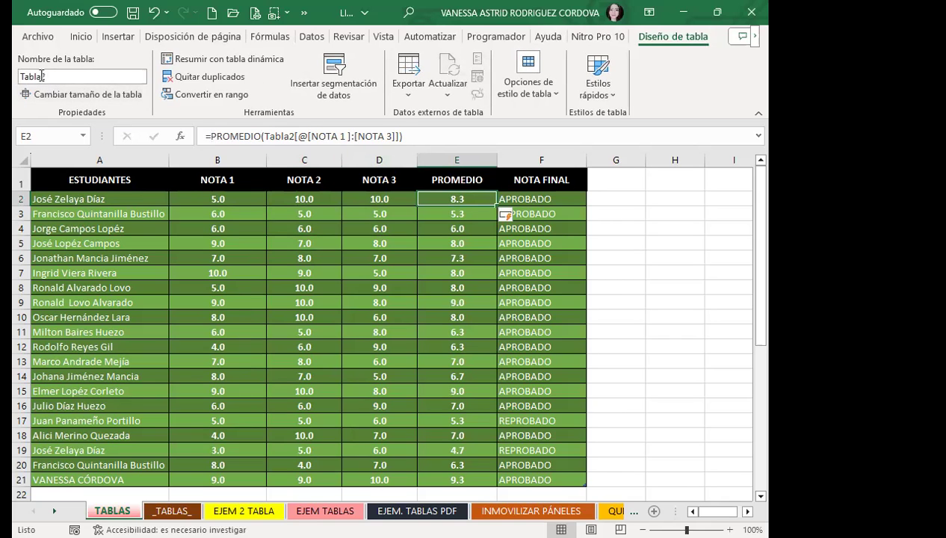
left_click(49, 75)
type("RJRTC")
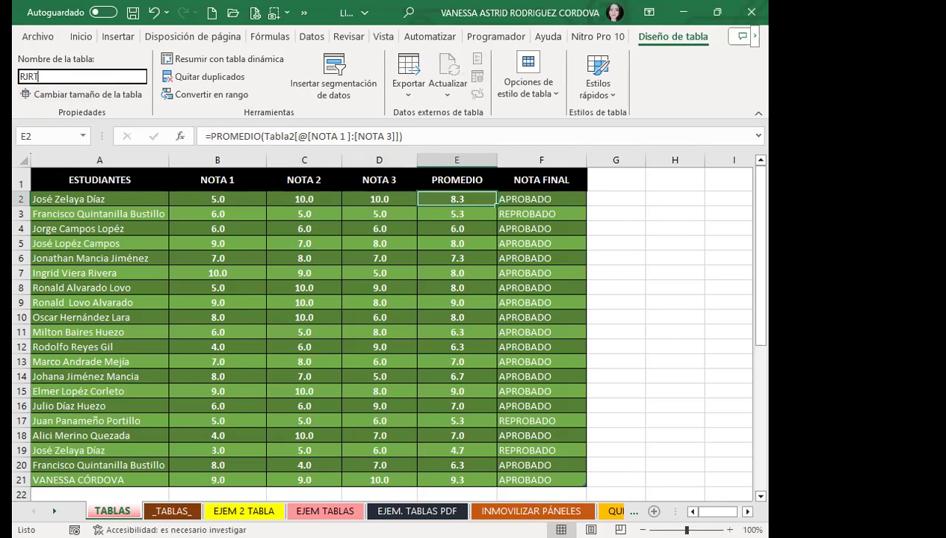
key("BackSpace")
key("BackSpace")
key("BackSpace")
key("BackSpace")
key("BackSpace")
type("EJERCICIO_2")
key("Return")
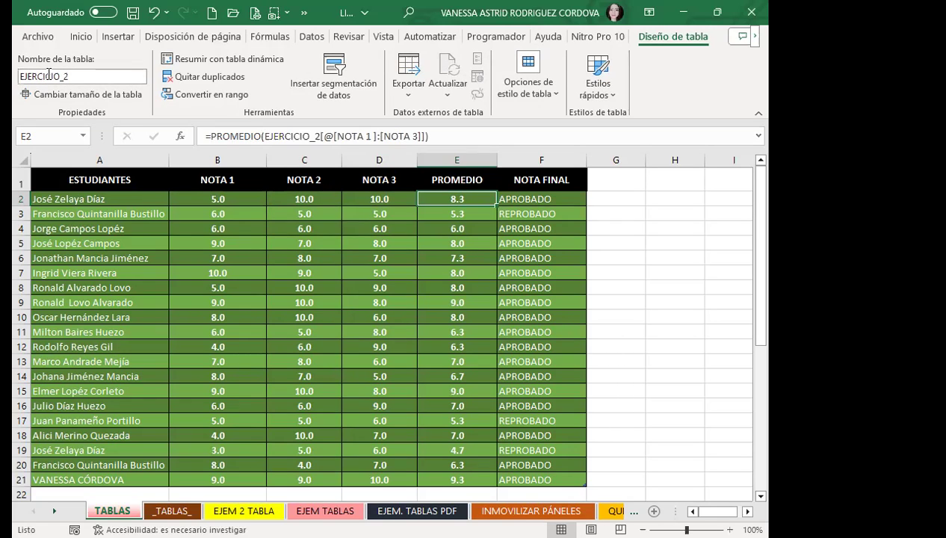
left_click(369, 245)
left_click(433, 199)
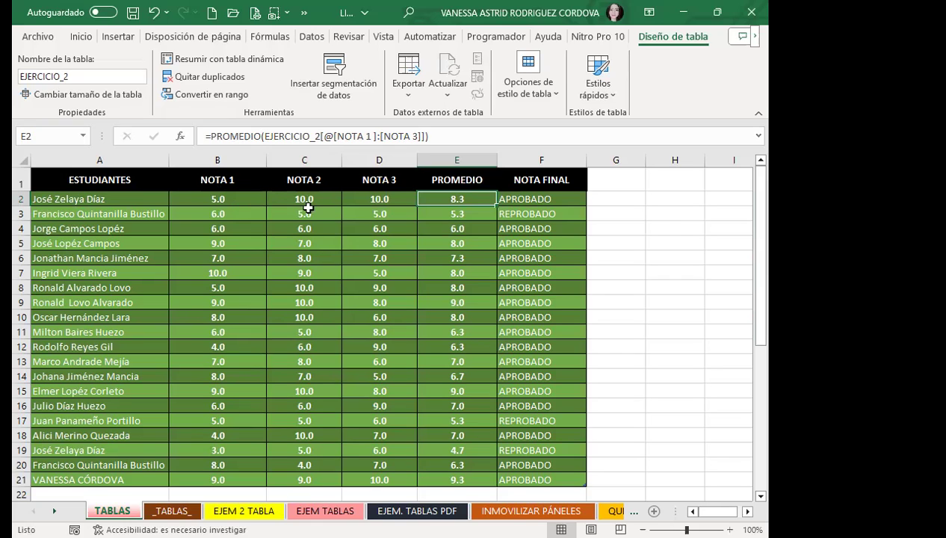
Check the PROMEDIO average formulas in E2, E4 and E5.
left_click(439, 226)
key("Down")
key("Down")
key("Down")
key("Down")
key("Down")
key("Down")
key("Down")
key("Down")
key("Down")
key("Down")
key("Down")
key("Down")
key("Down")
key("Down")
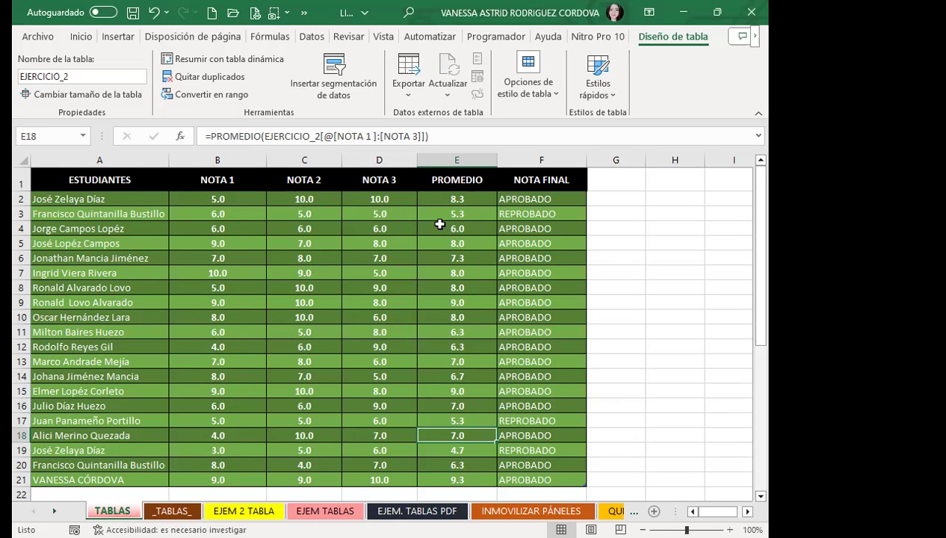
scroll(441, 225, "down", 5)
left_click(447, 358)
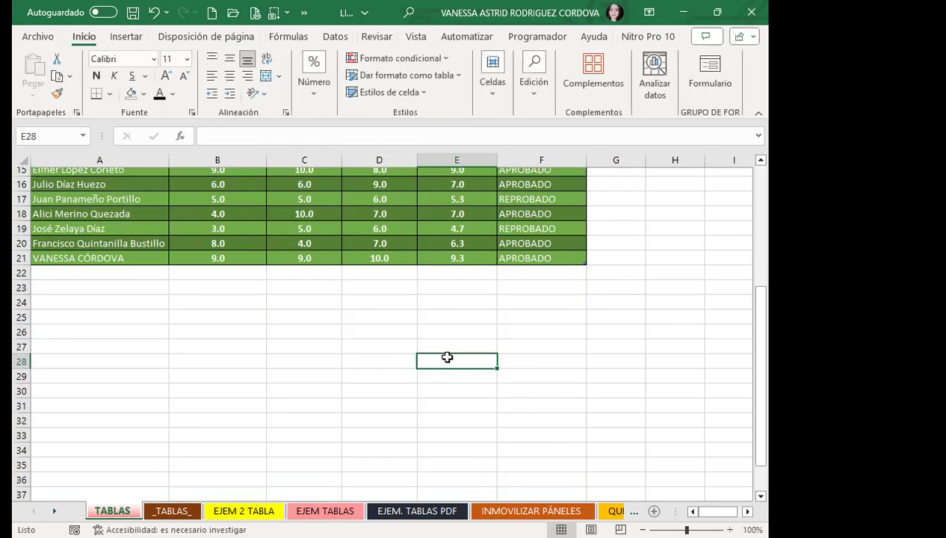
scroll(447, 358, "down", 1)
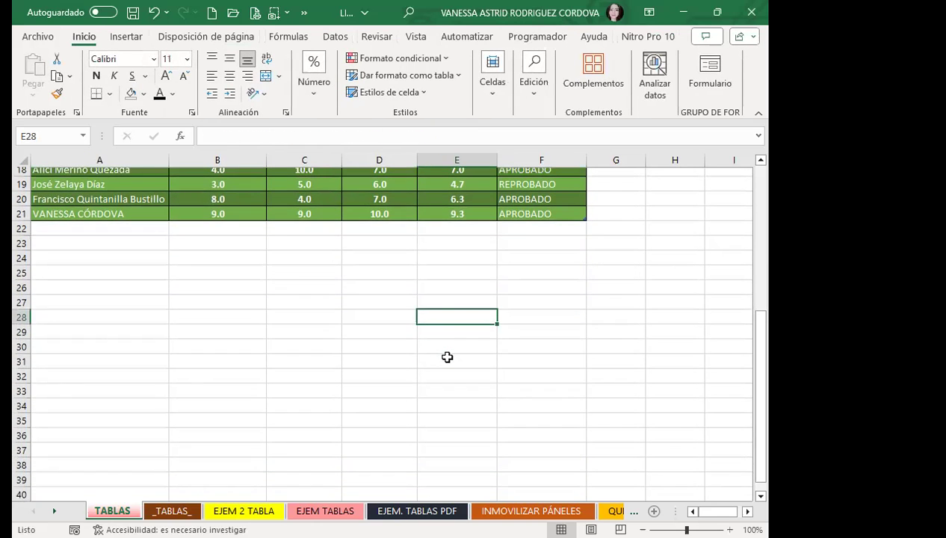
scroll(435, 303, "up", 2)
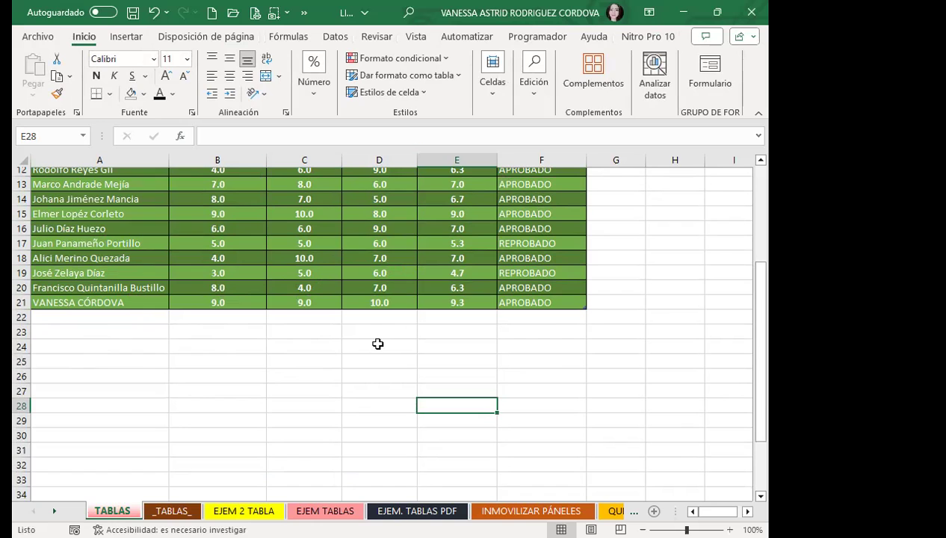
scroll(386, 354, "up", 4)
left_click(423, 196)
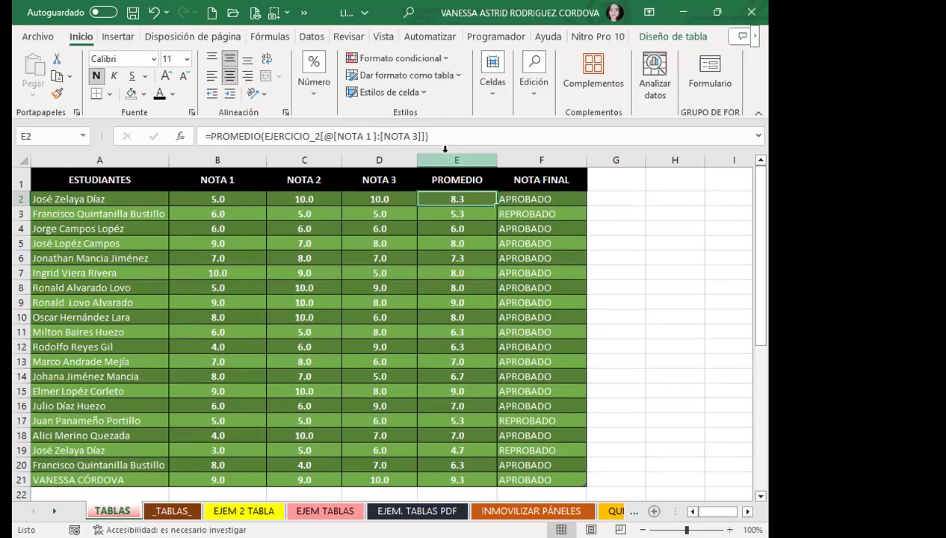
left_click(463, 238)
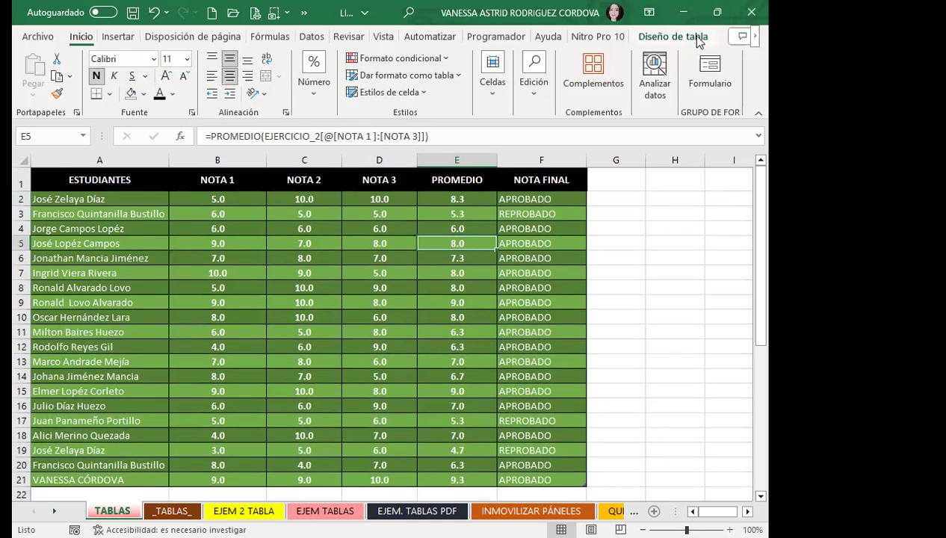
Convert the grades table to a normal range with Convertir en rango, confirming Sí.
left_click(673, 37)
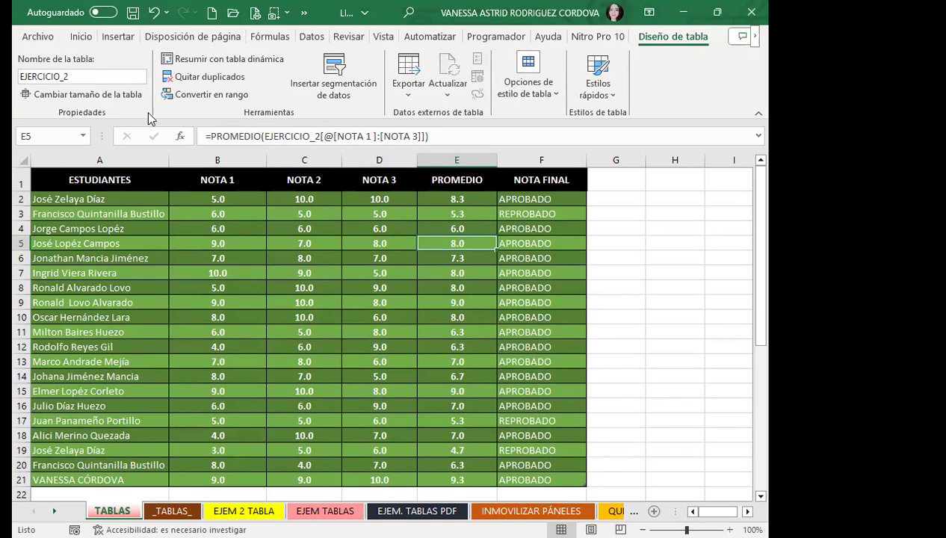
left_click(186, 95)
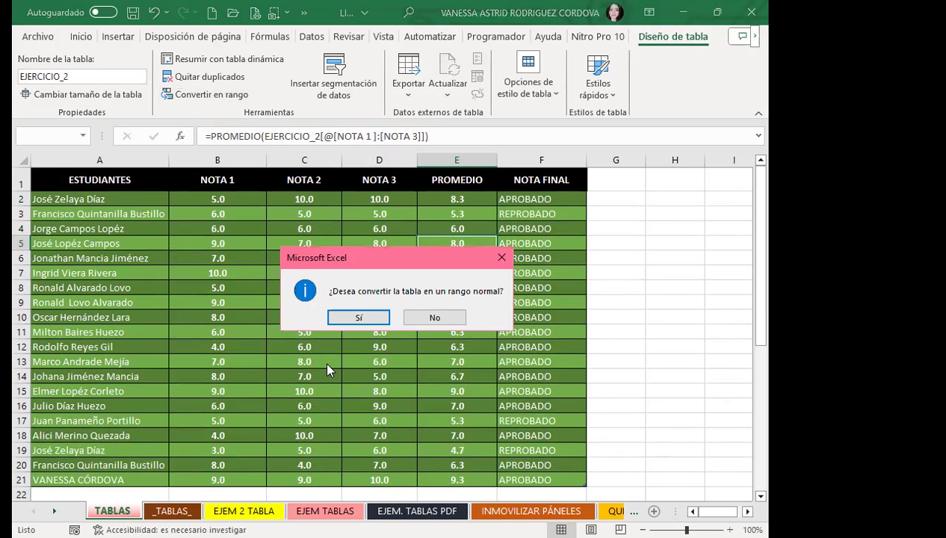
left_click(359, 318)
Verify the NOTA FINAL formula in F2 and the averages in E2, E13 and E18 after conversion.
left_click(356, 287)
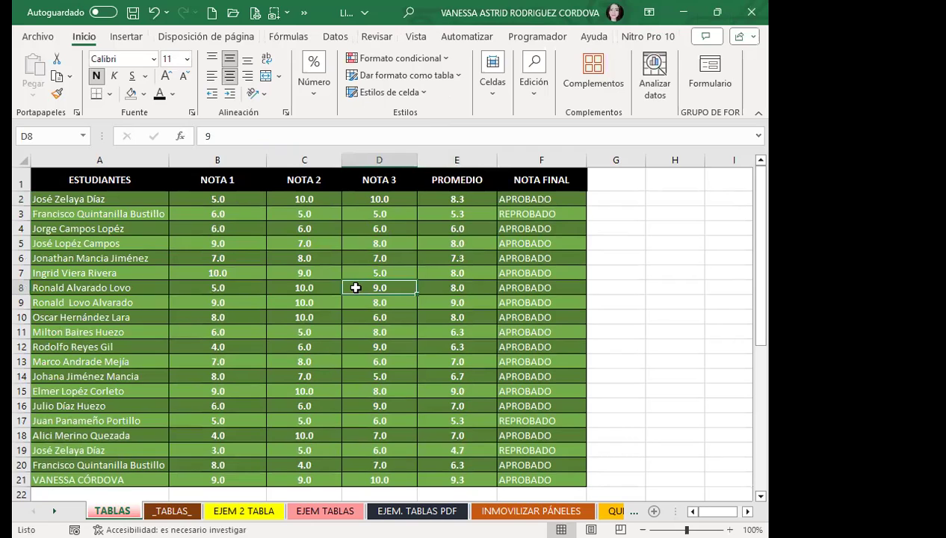
left_click(545, 198)
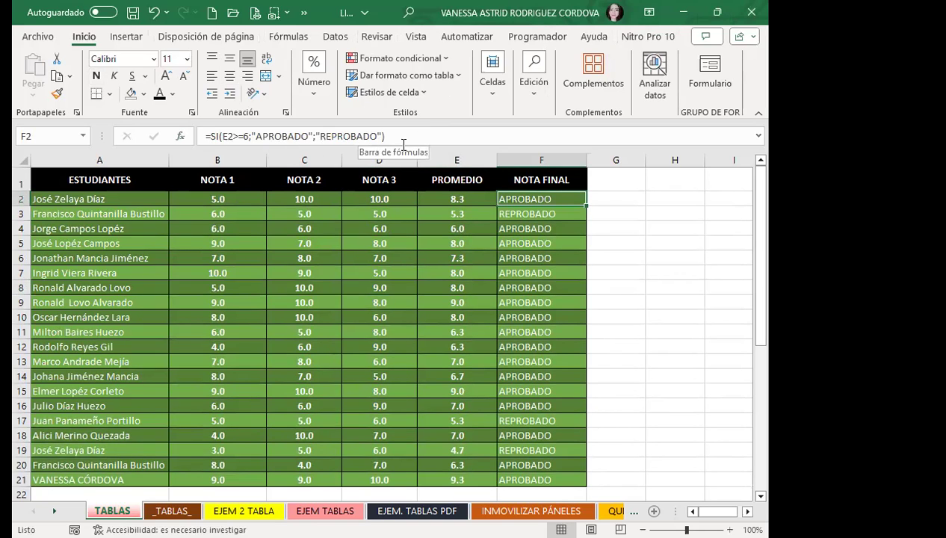
left_click(453, 200)
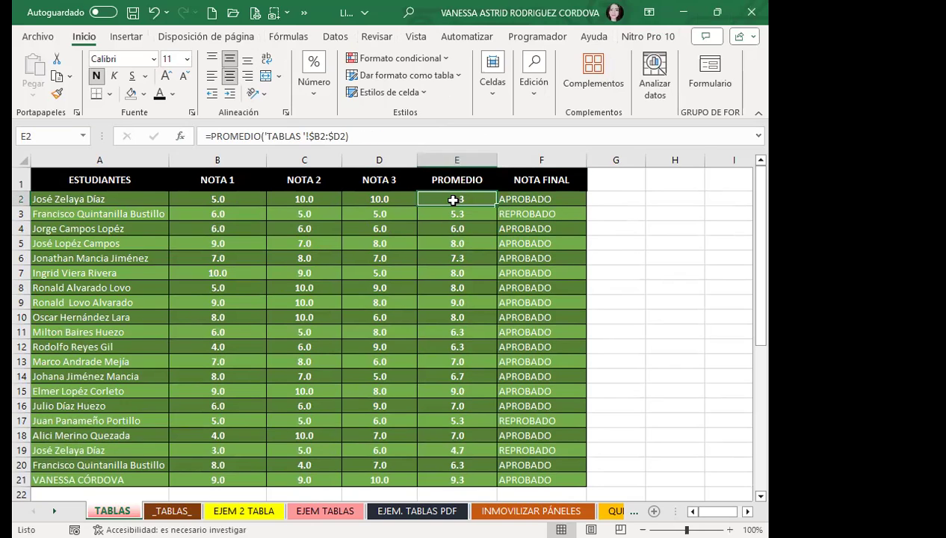
left_click(458, 362)
scroll(463, 368, "down", 4)
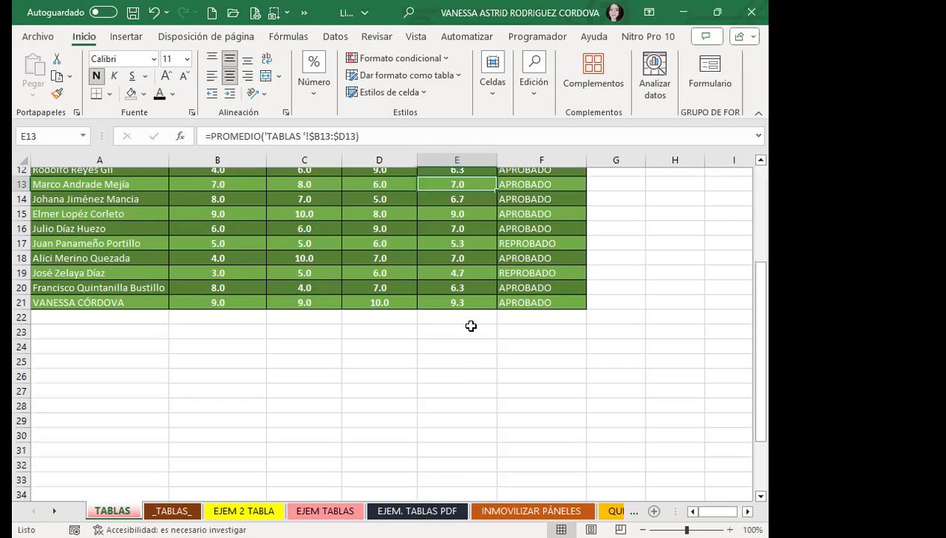
left_click_drag(475, 317, 477, 303)
left_click(488, 257)
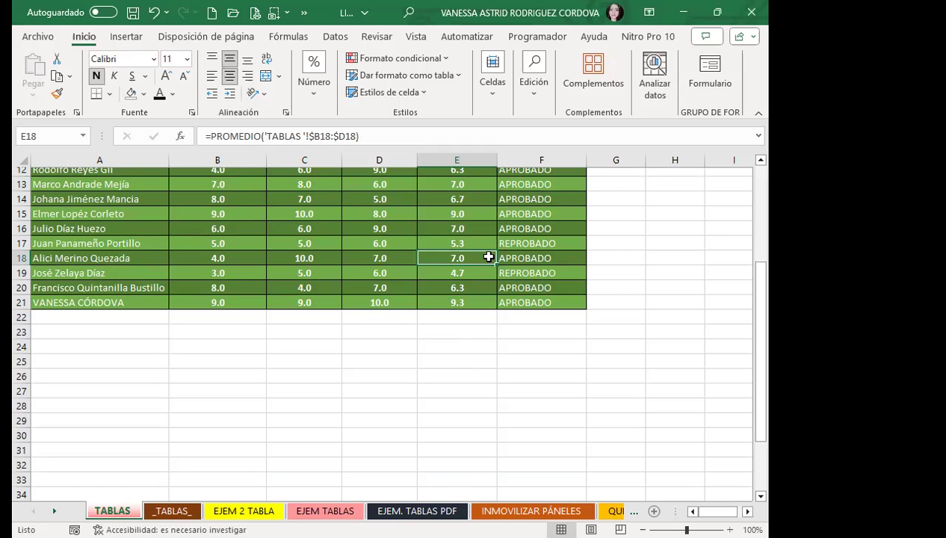
Recheck the average in E4 and the NOTA FINAL formula in F21.
scroll(490, 254, "up", 4)
left_click(431, 227)
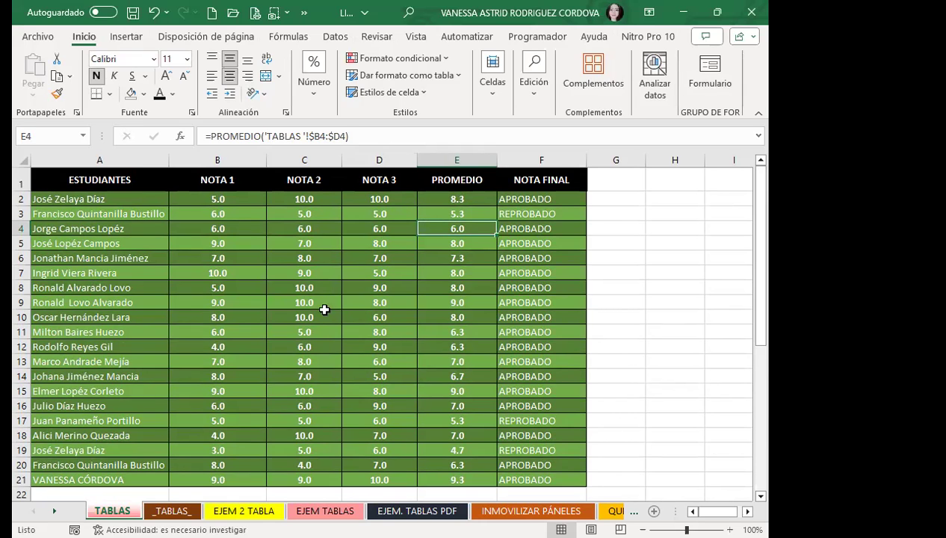
scroll(329, 311, "down", 6)
left_click(504, 299)
left_click(565, 209)
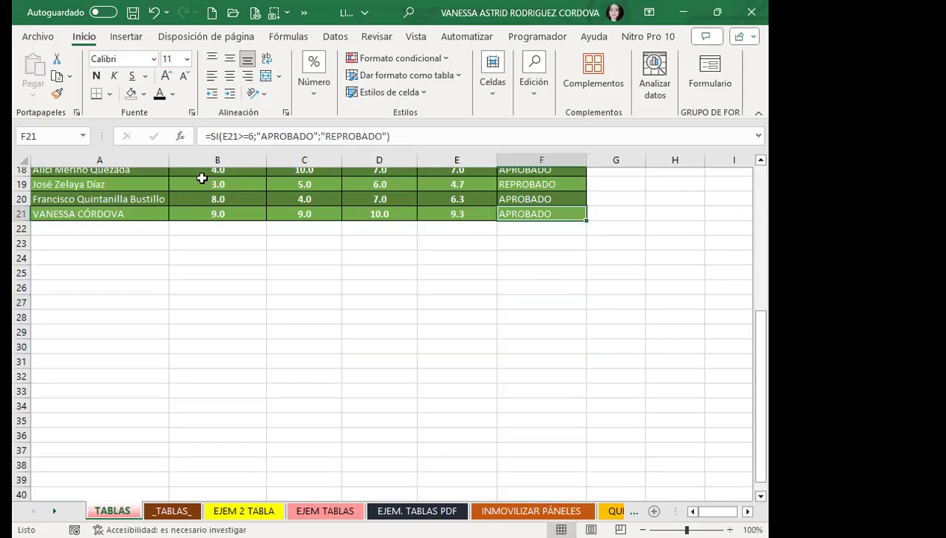
scroll(218, 299, "up", 6)
left_click(283, 247)
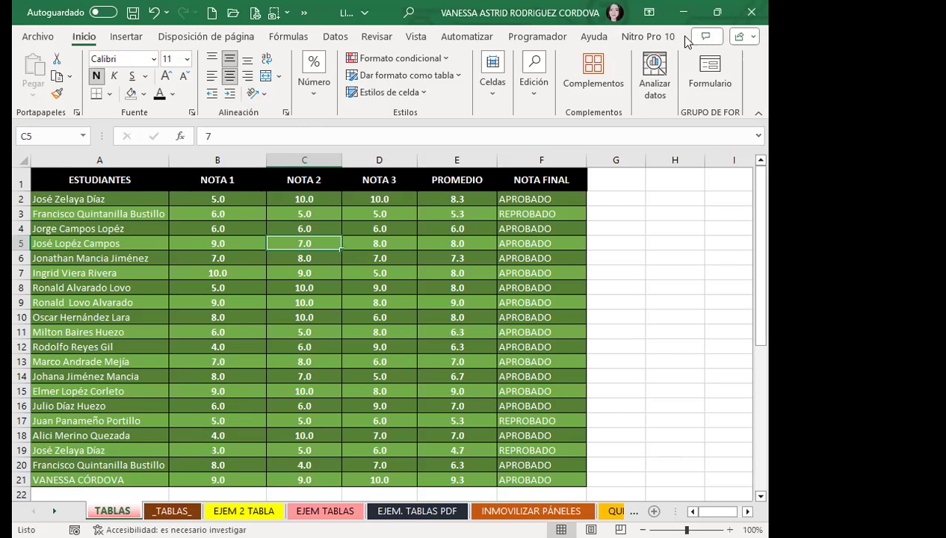
scroll(615, 359, "down", 4)
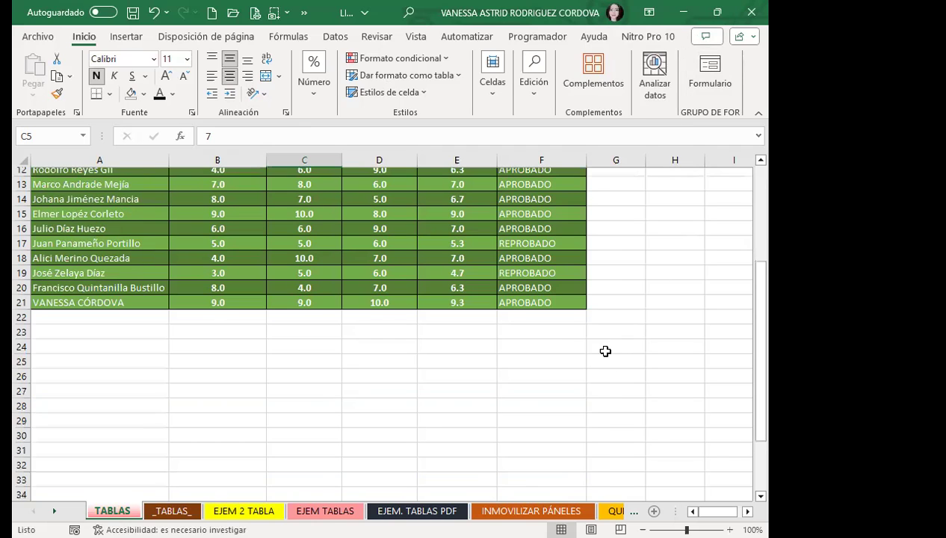
left_click(563, 304)
left_click(545, 278)
left_click(570, 303)
left_click(545, 261)
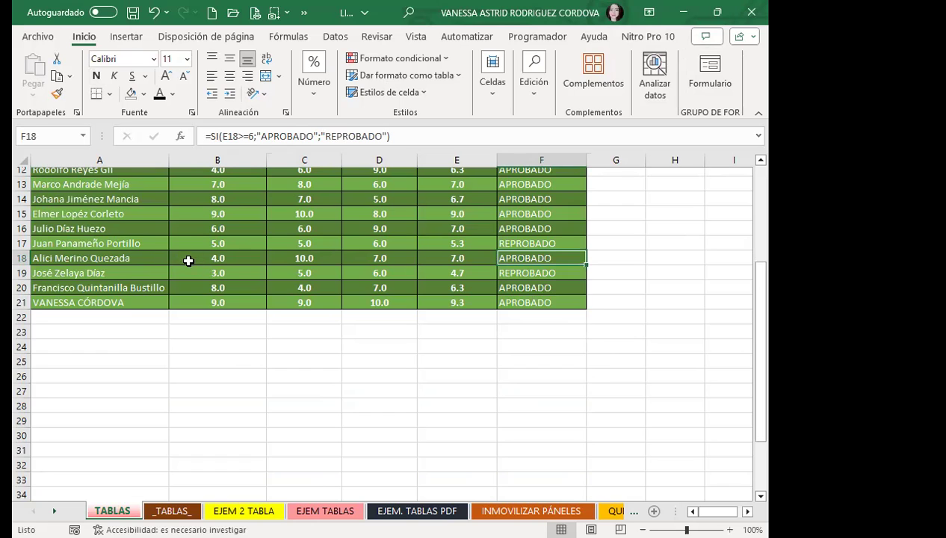
scroll(221, 251, "down", 1)
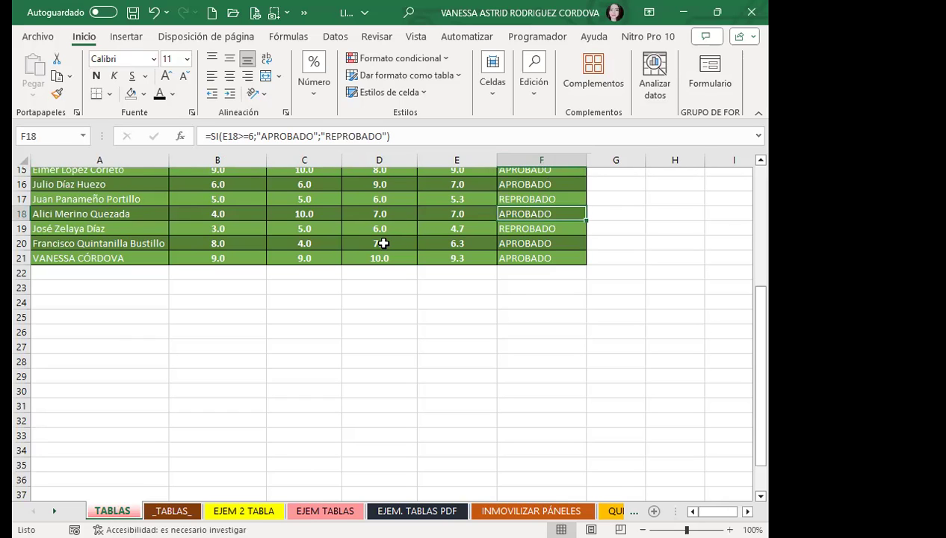
scroll(383, 243, "up", 5)
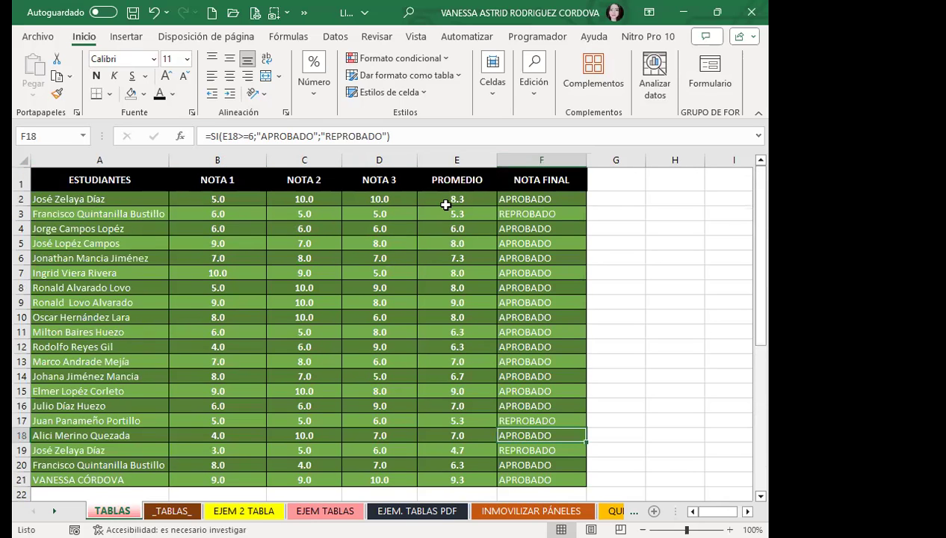
left_click(446, 202)
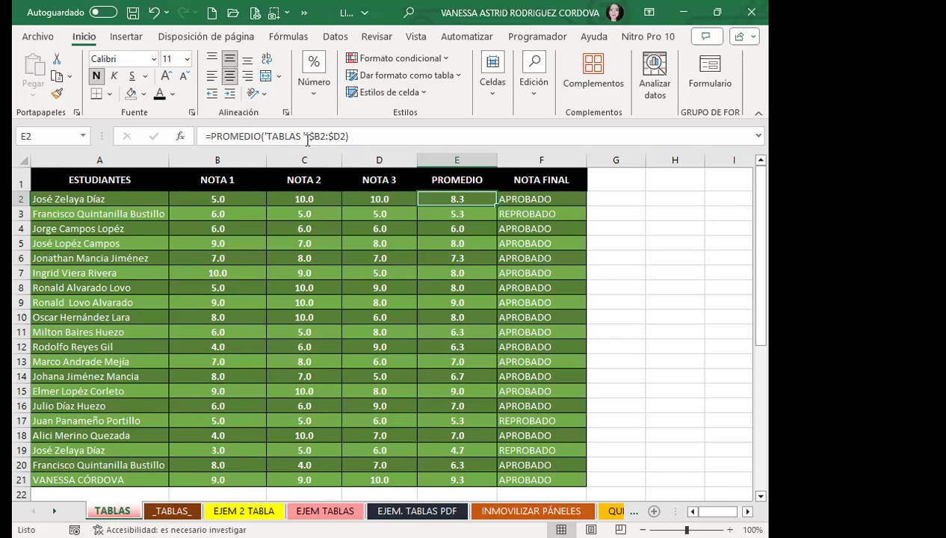
left_click(230, 199)
left_click(429, 198)
left_click(346, 137)
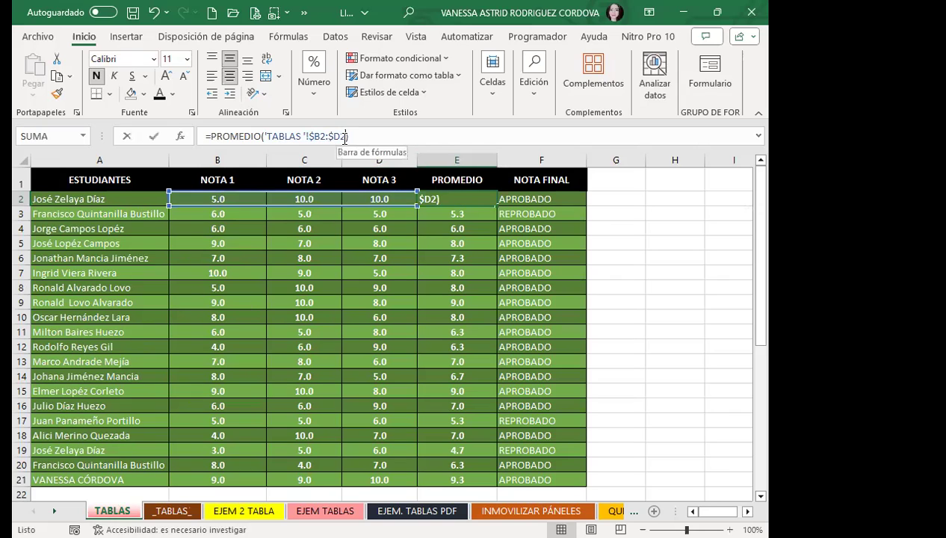
key("BackSpace")
key("BackSpace")
key("BackSpace")
key("BackSpace")
key("BackSpace")
key("BackSpace")
key("BackSpace")
key("BackSpace")
key("BackSpace")
key("BackSpace")
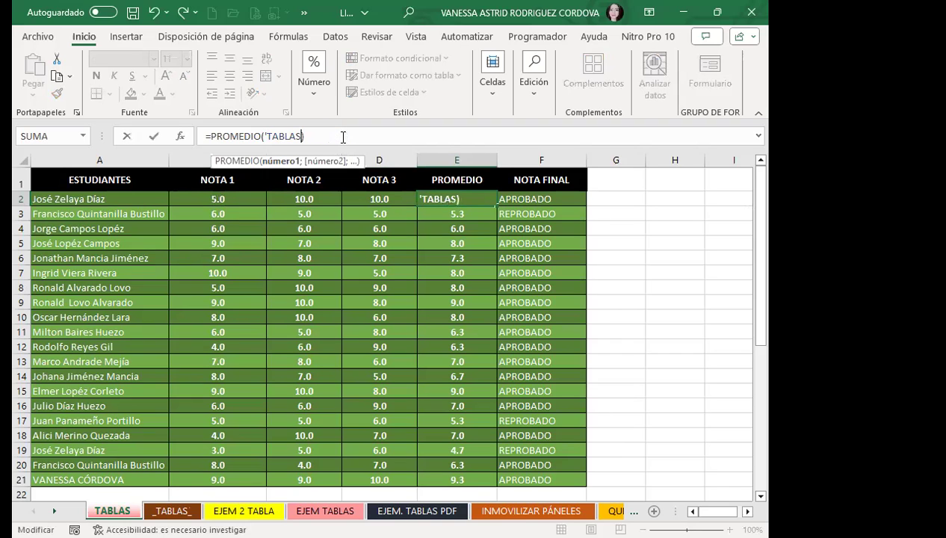
key("BackSpace")
key("BackSpace")
key("BackSpace")
key("BackSpace")
key("BackSpace")
key("BackSpace")
key("BackSpace")
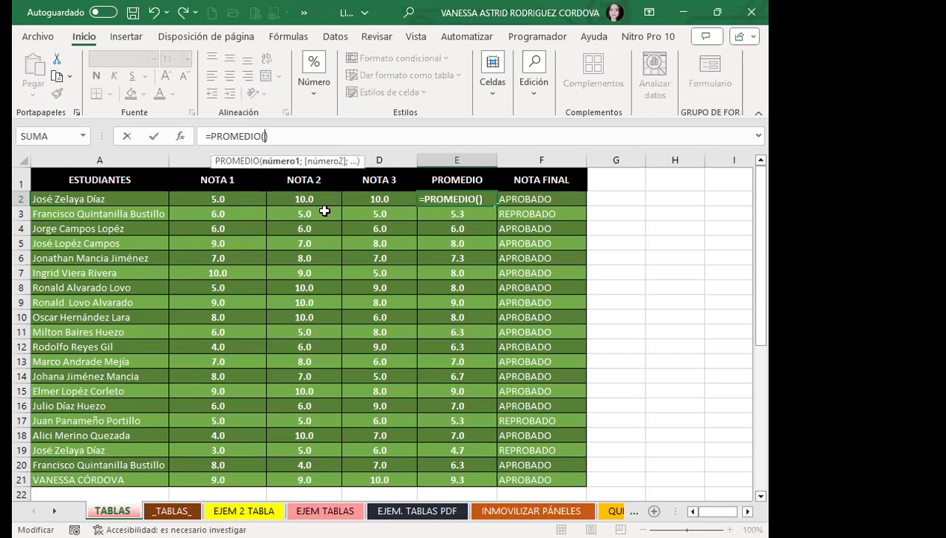
left_click_drag(247, 198, 376, 197)
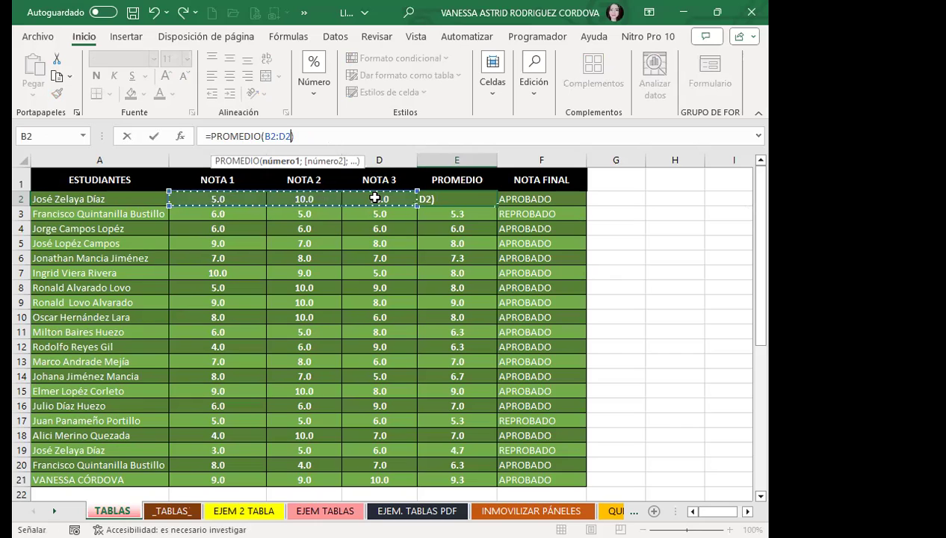
key("Return")
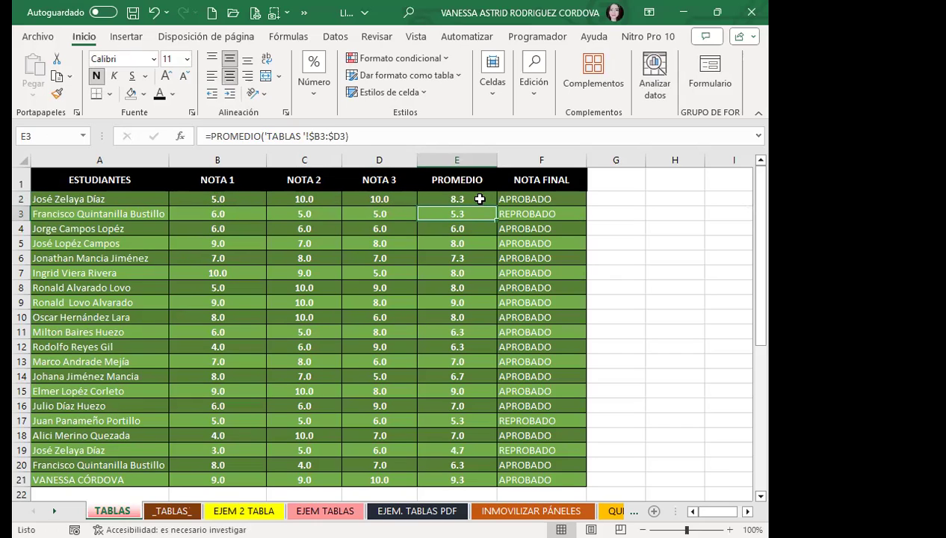
left_click(482, 199)
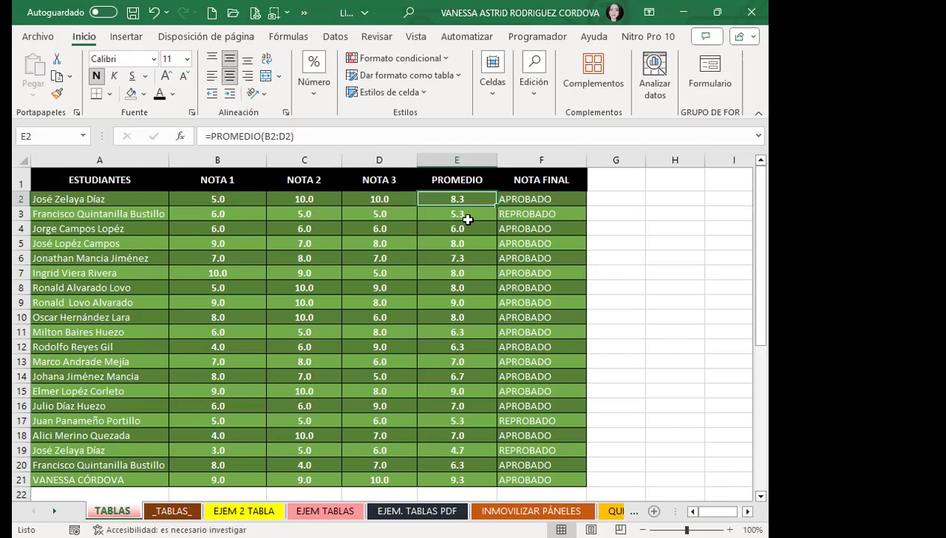
left_click(470, 213)
left_click(482, 198)
left_click(457, 227)
left_click(457, 302)
key("ctrl+v")
left_click(482, 198)
left_click_drag(495, 206, 468, 296)
scroll(462, 299, "up", 4)
left_click(462, 301)
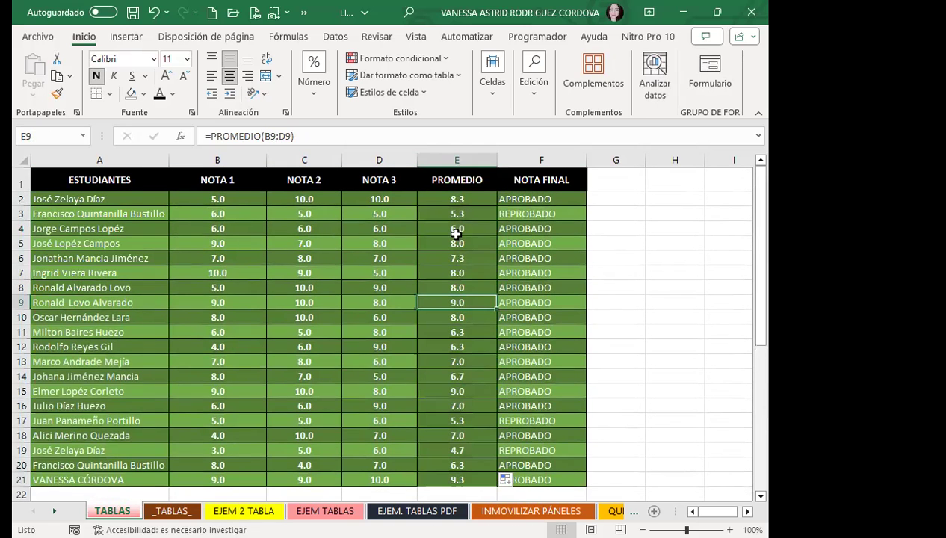
left_click(453, 244)
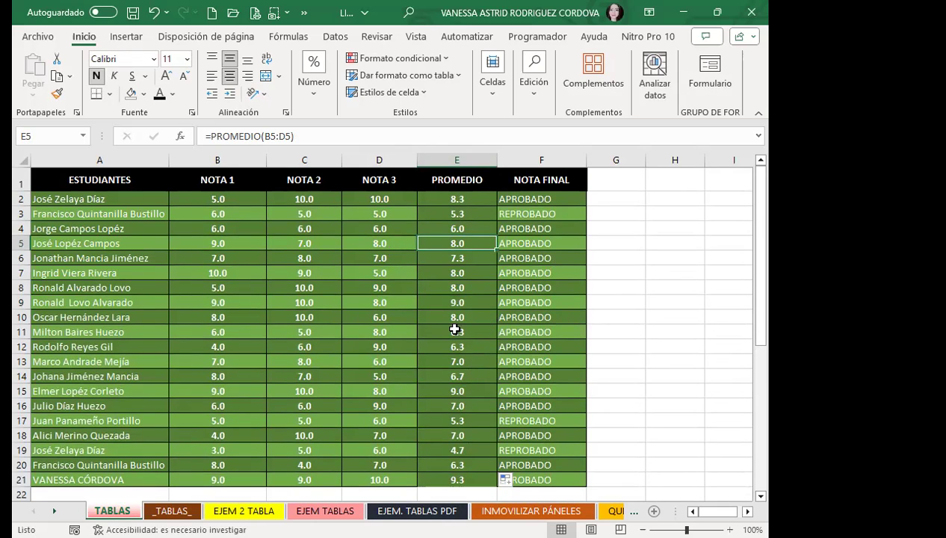
left_click(432, 197)
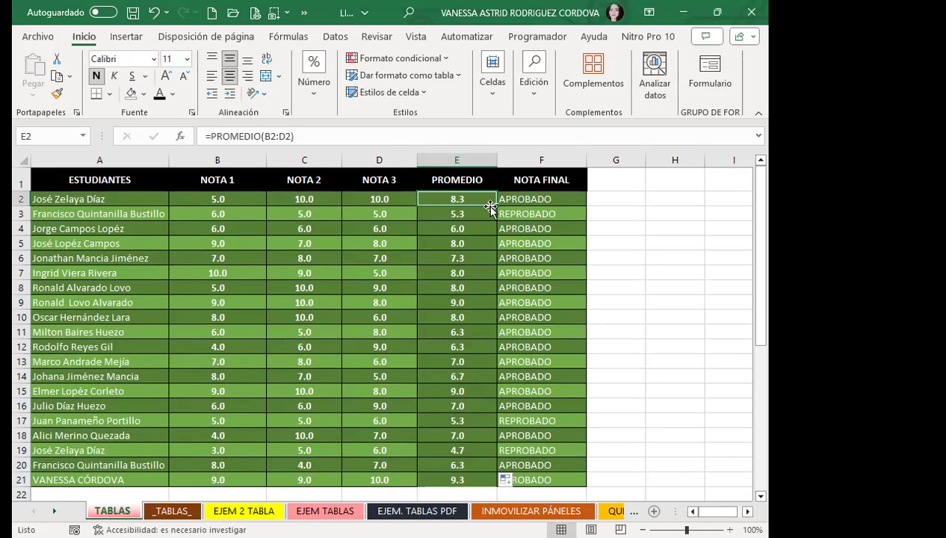
scroll(490, 358, "down", 3)
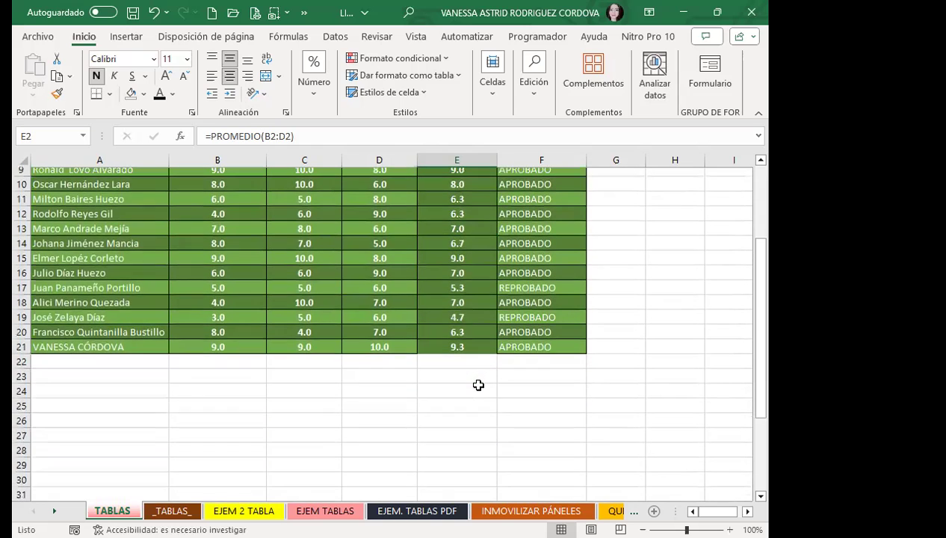
scroll(477, 373, "up", 3)
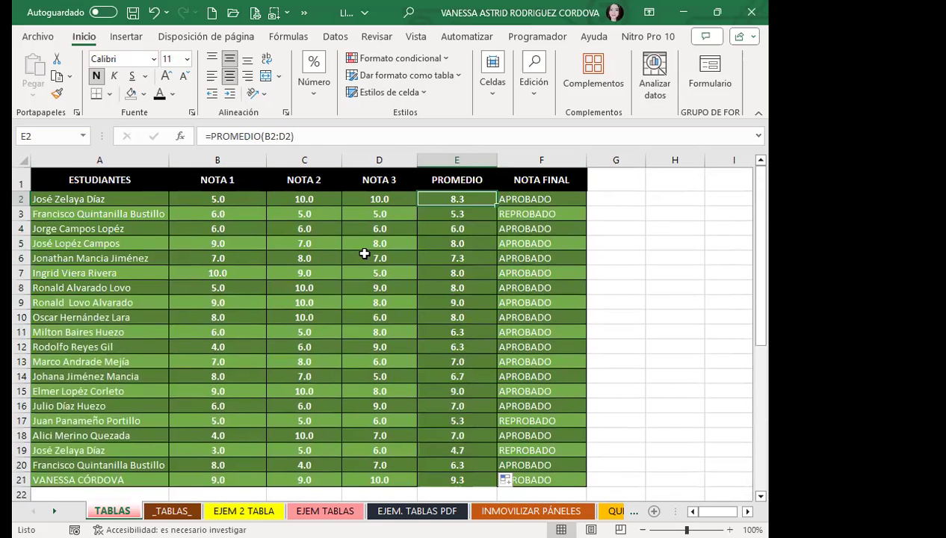
Clear all formatting from A2:F21 and give every cell borders.
left_click(352, 241)
left_click_drag(86, 198, 530, 398)
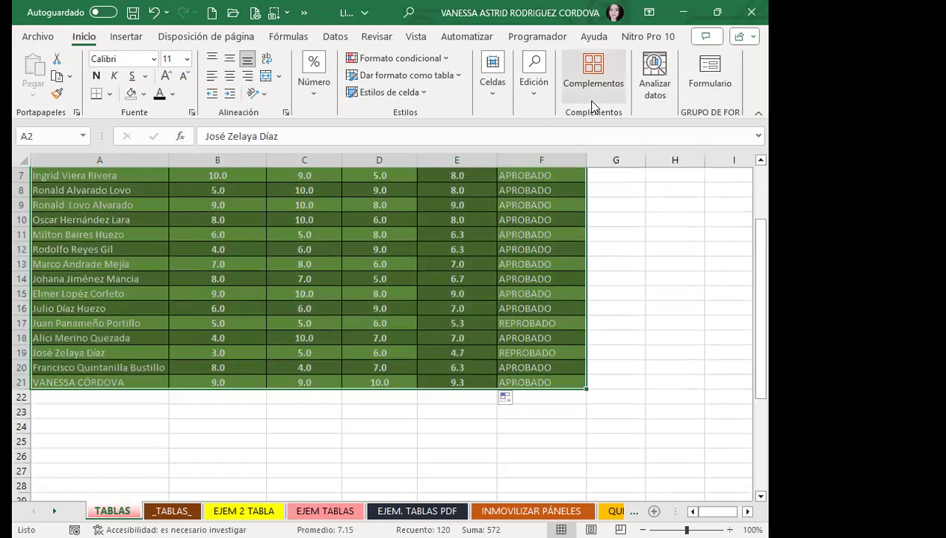
left_click(541, 161)
left_click(567, 202)
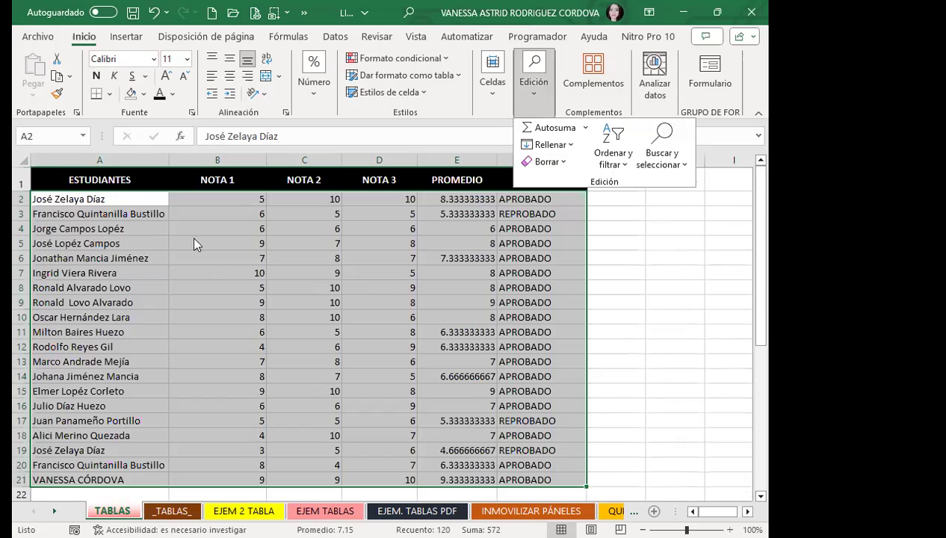
left_click(109, 93)
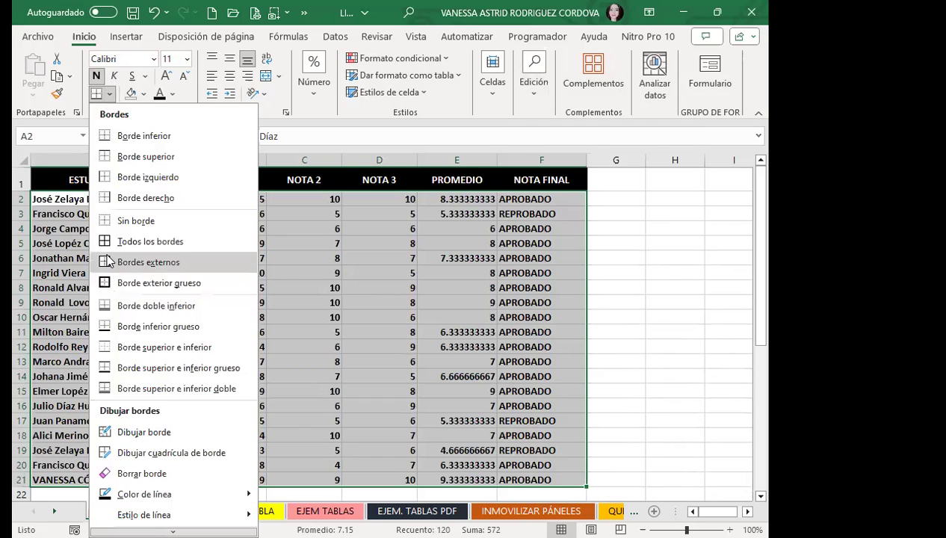
left_click(106, 242)
Show the grades in B2:E21 with one decimal place, centred in their cells.
left_click_drag(243, 201, 456, 462)
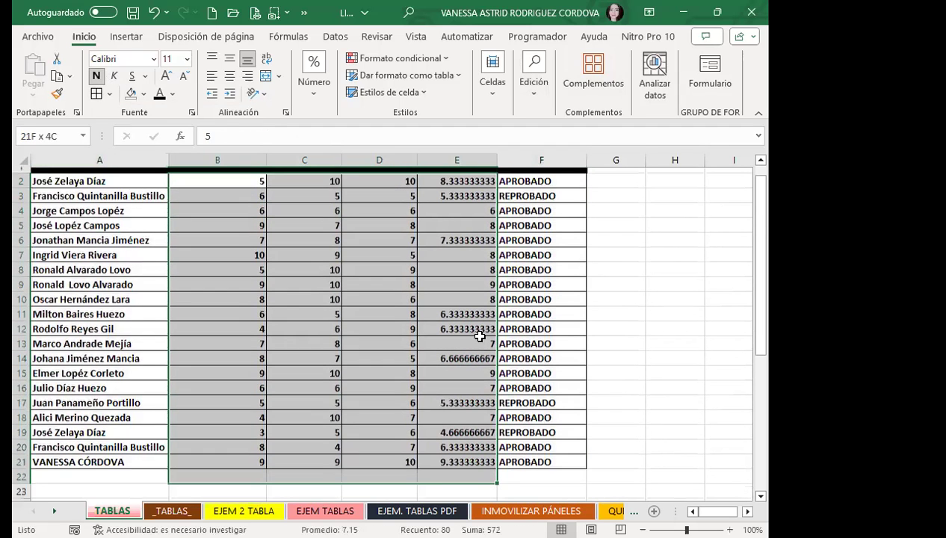
scroll(475, 334, "down", 3)
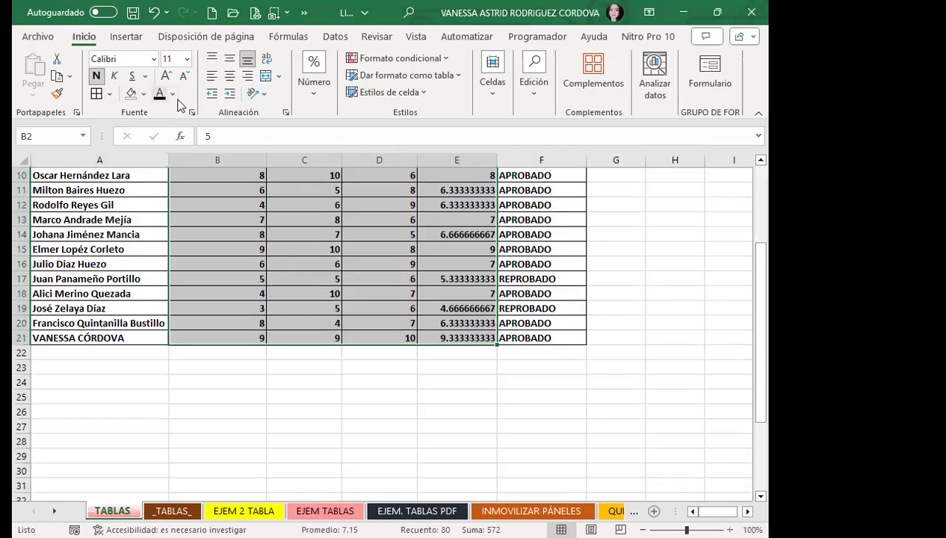
left_click(314, 82)
left_click(374, 158)
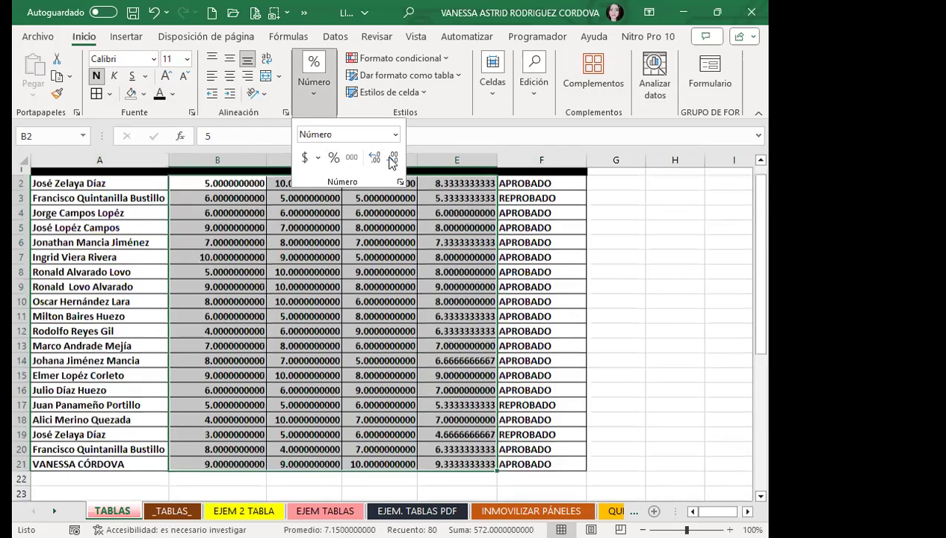
left_click(393, 158)
left_click(394, 159)
left_click(394, 159)
left_click(393, 159)
left_click(394, 160)
left_click(394, 159)
left_click(394, 160)
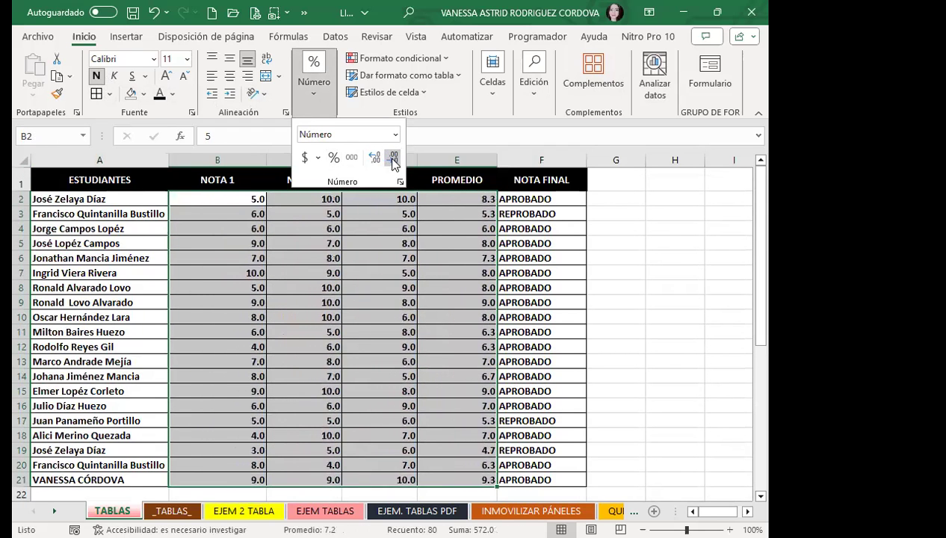
left_click(231, 77)
Inspect the reformatted grades in cells B18 and B15.
left_click_drag(255, 247, 310, 307)
left_click(255, 256)
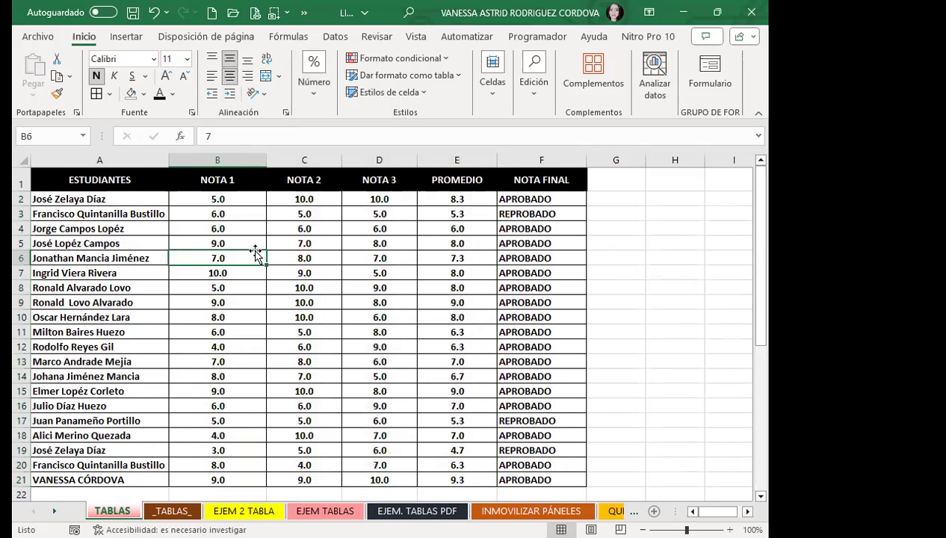
scroll(267, 365, "down", 3)
left_click(184, 303)
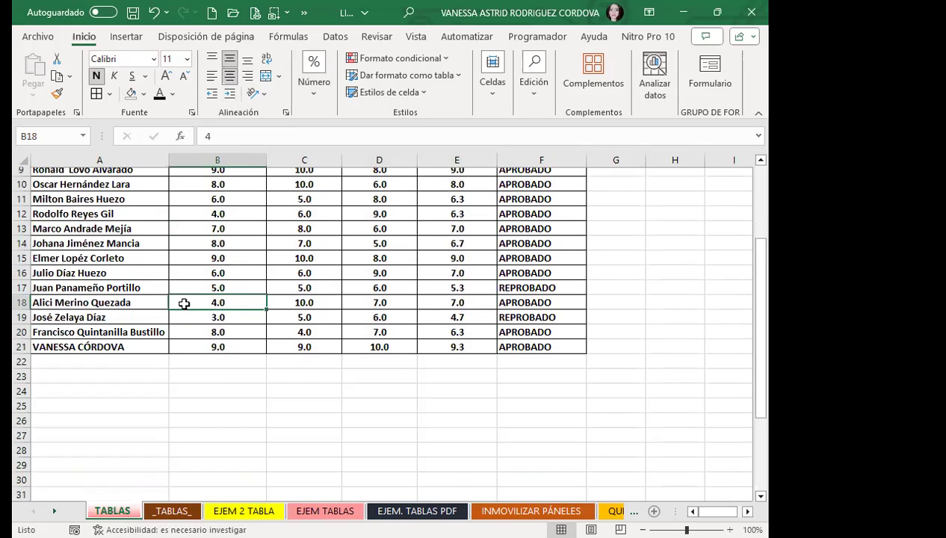
left_click(217, 258)
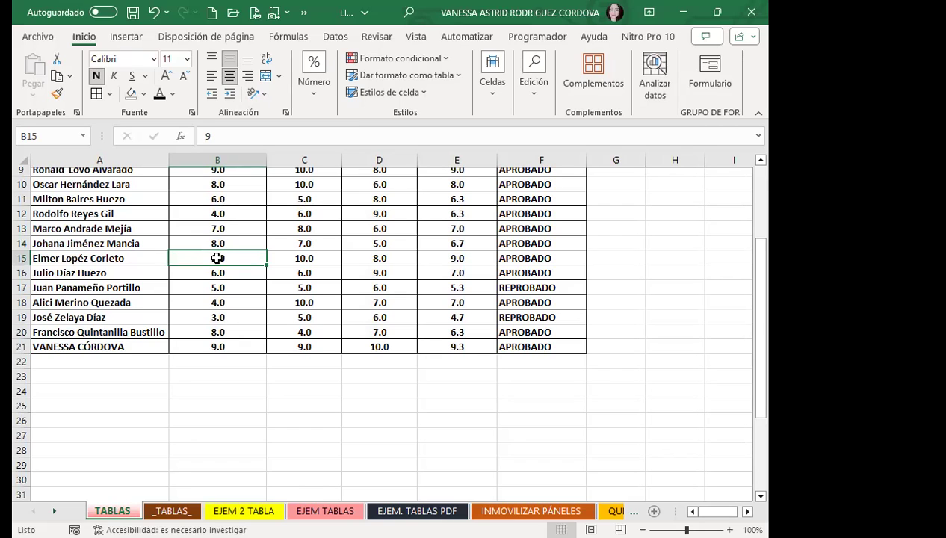
key("Return")
On the _TABLAS_ sheet, set A28:E34 to no fill and no borders.
left_click(172, 510)
left_click(270, 334)
scroll(271, 334, "down", 17)
scroll(266, 329, "up", 5)
scroll(261, 326, "up", 4)
left_click_drag(74, 270, 526, 378)
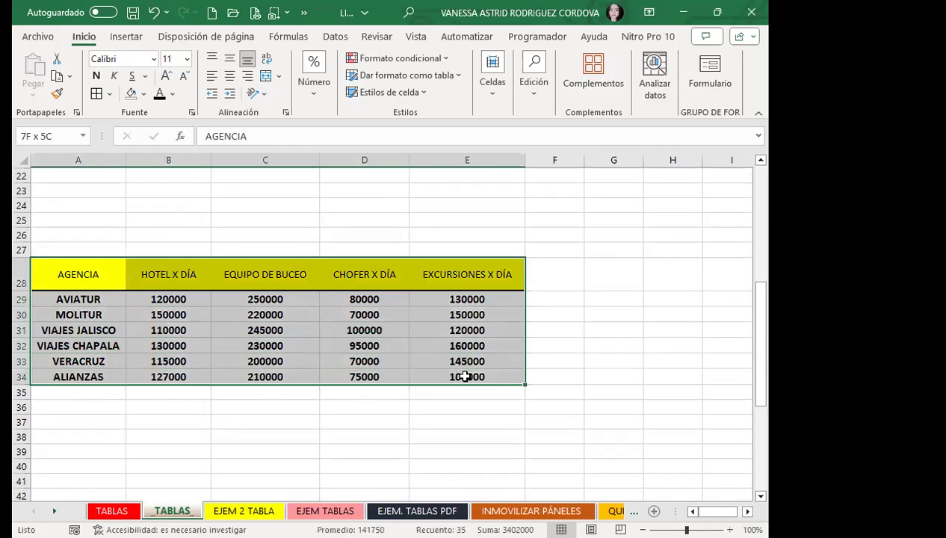
left_click(130, 94)
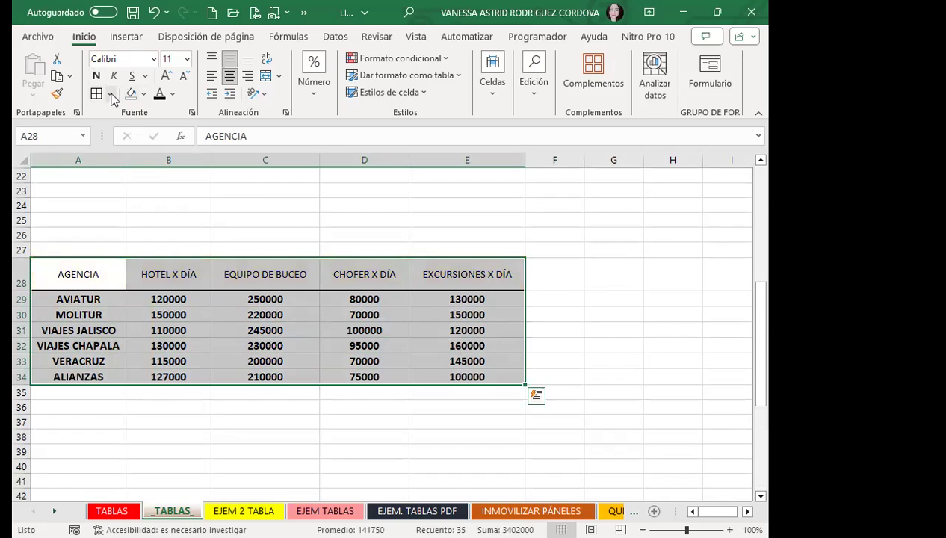
left_click(111, 94)
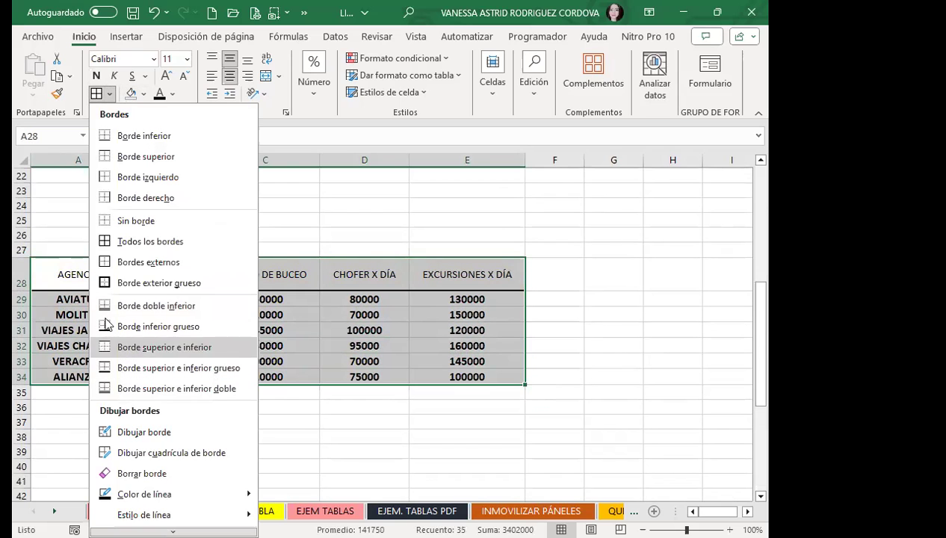
left_click(136, 220)
Inspect the MOLITUR hotel and VIAJES JALISCO diving prices, then select the agency table A1:E7.
left_click(275, 313)
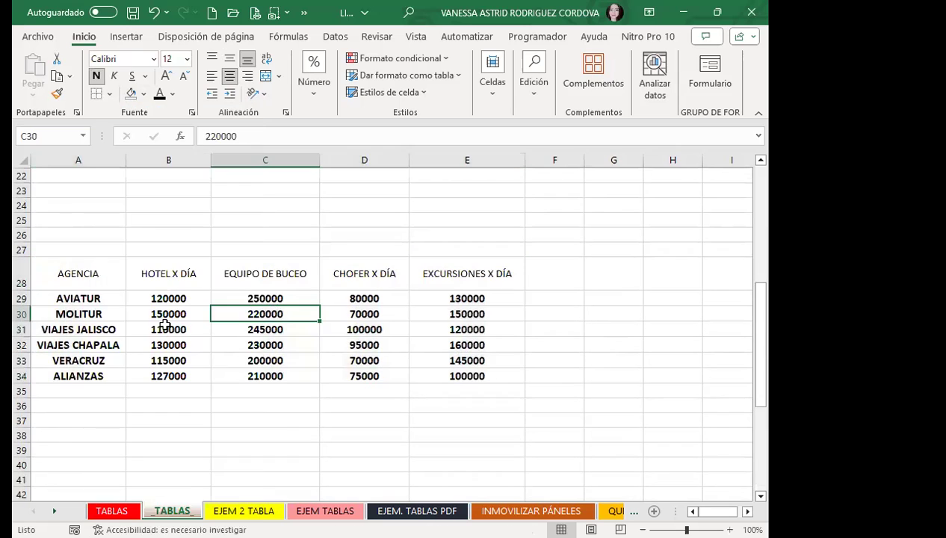
left_click(154, 317)
scroll(256, 325, "down", 8)
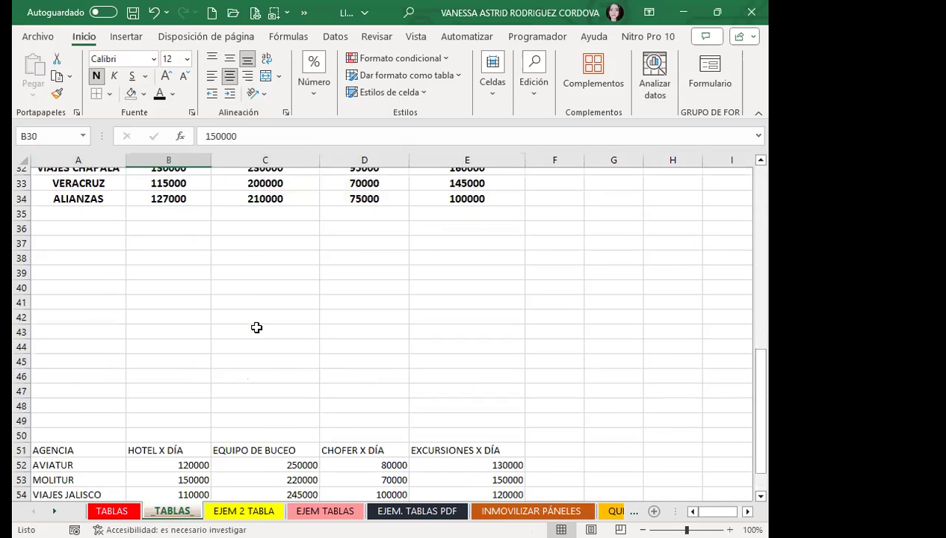
left_click(209, 288)
scroll(254, 270, "up", 15)
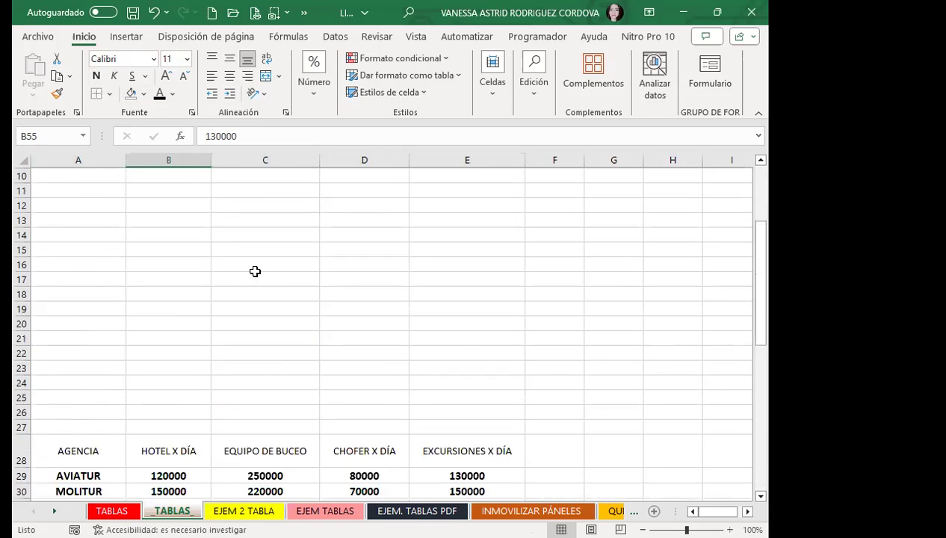
left_click(254, 196)
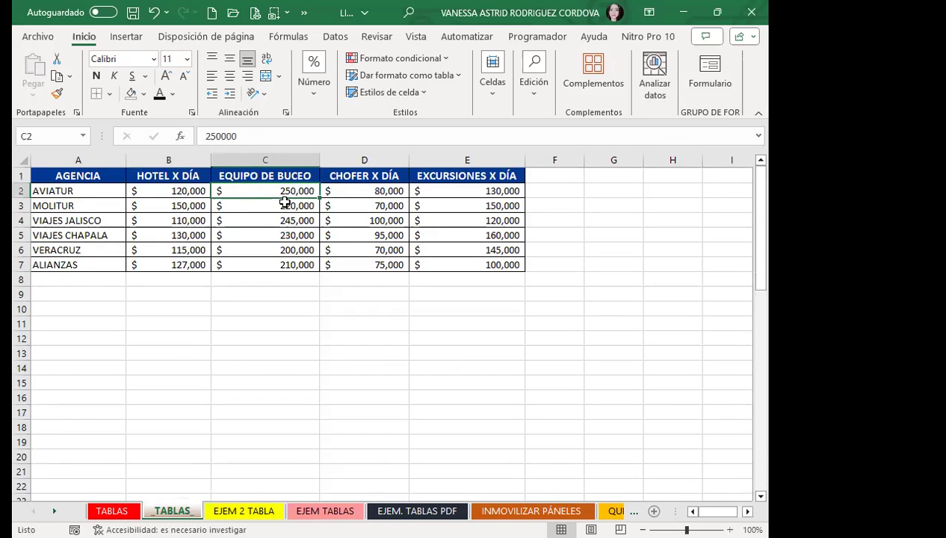
left_click(166, 204)
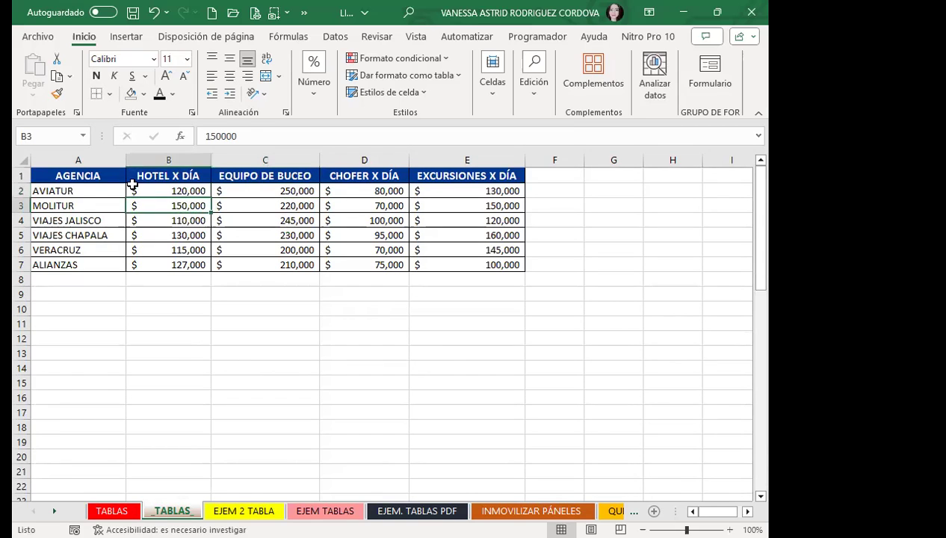
left_click(261, 223)
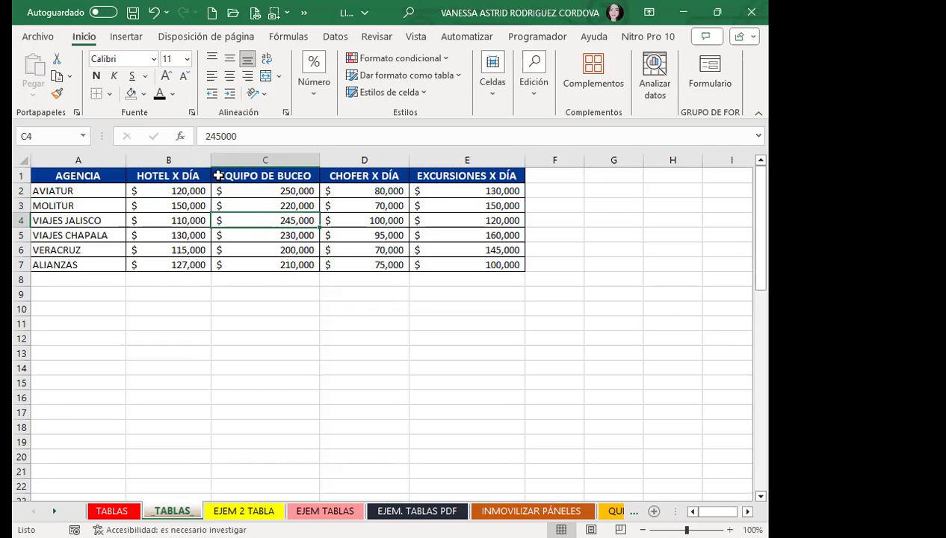
left_click_drag(76, 176, 462, 260)
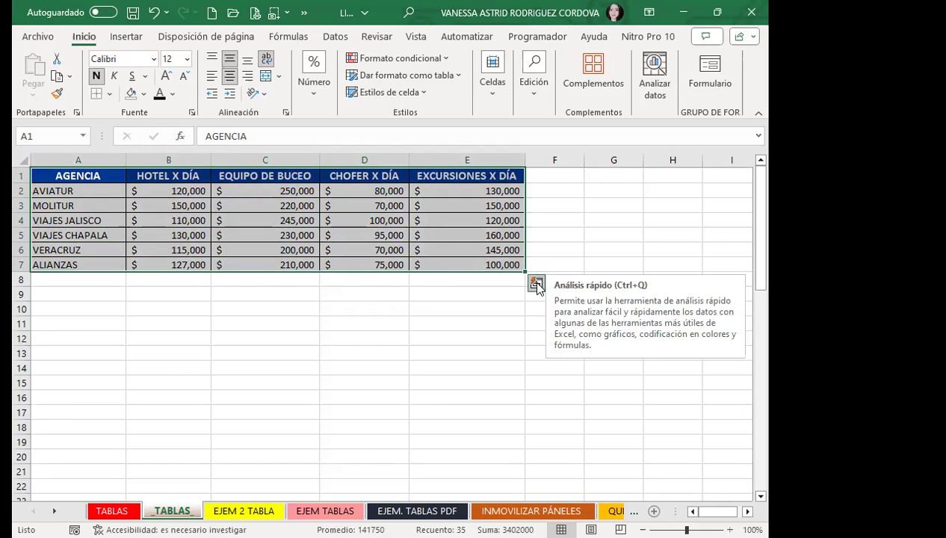
left_click(445, 306)
type("1")
key("Return")
type("2")
key("Return")
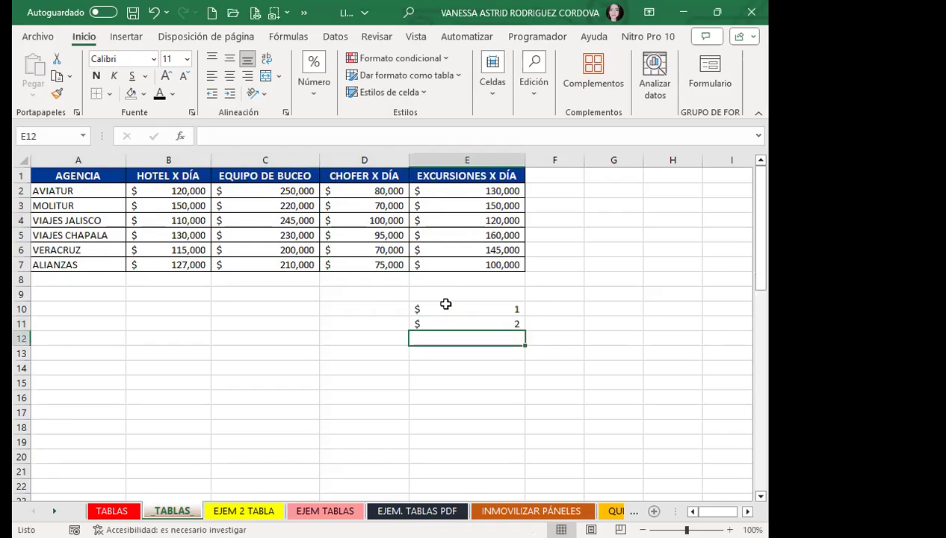
left_click(713, 264)
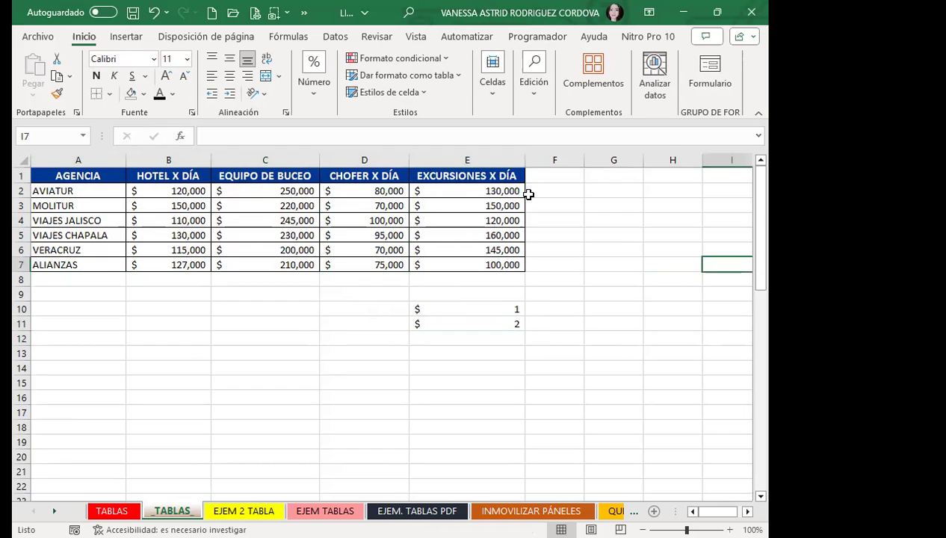
left_click(57, 94)
left_click_drag(456, 308, 456, 372)
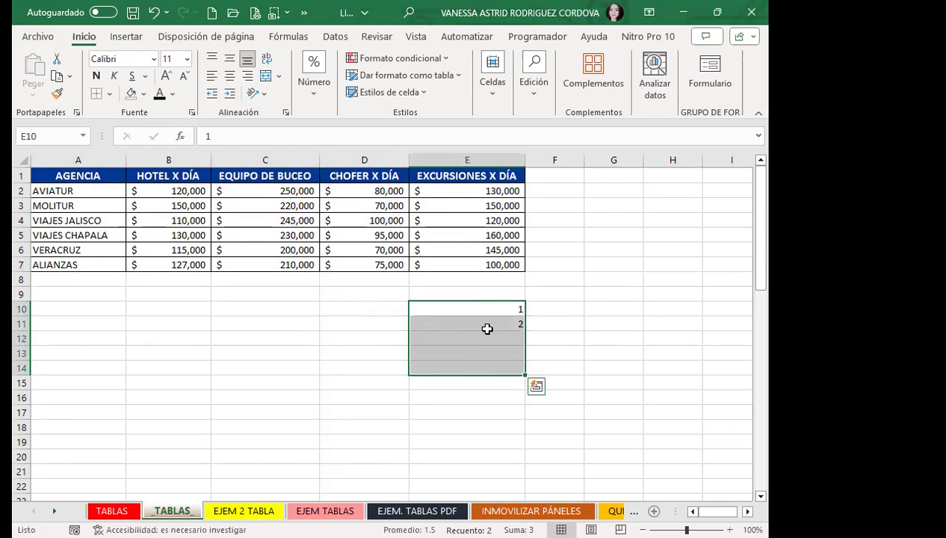
left_click_drag(490, 305, 523, 323)
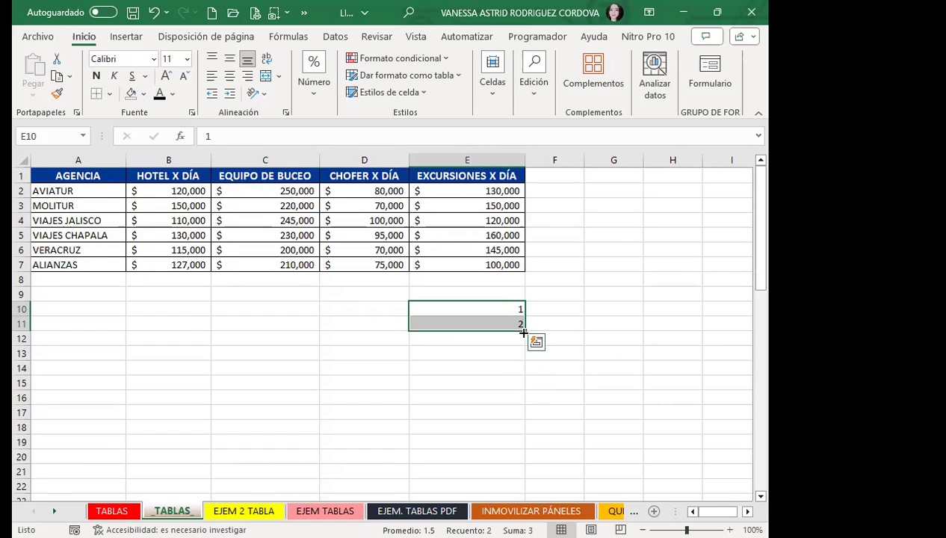
key("Return")
left_click(498, 341)
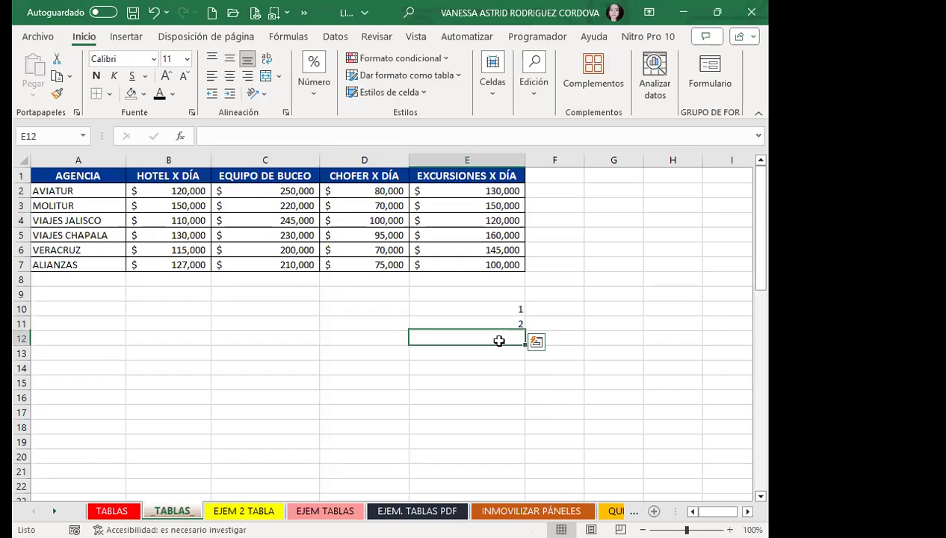
left_click(501, 323)
key("Delete")
left_click(502, 308)
left_click_drag(522, 317, 525, 403)
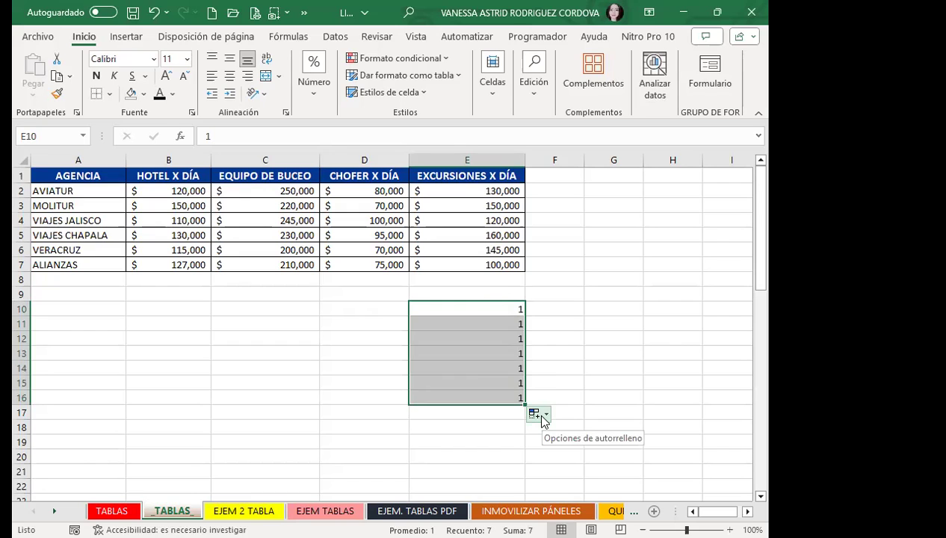
key("Delete")
left_click(504, 338)
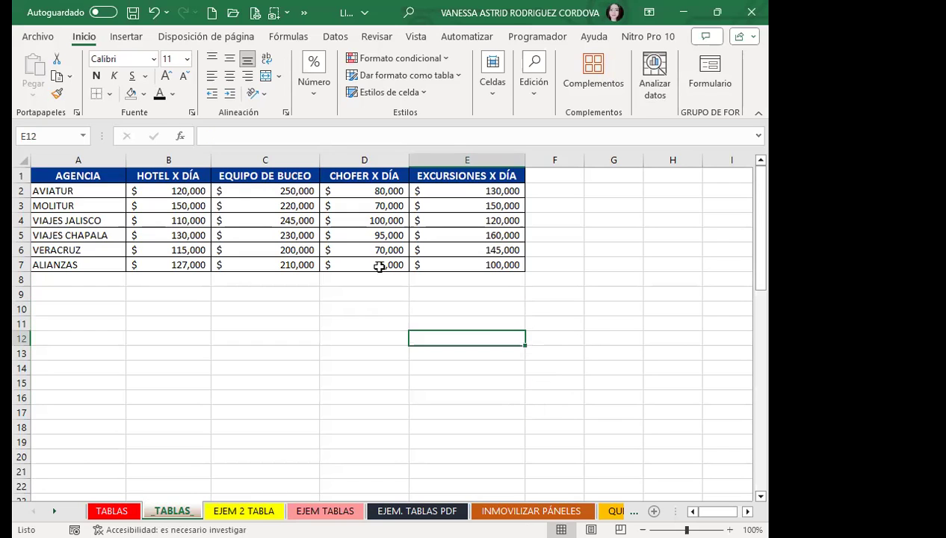
left_click_drag(82, 175, 486, 265)
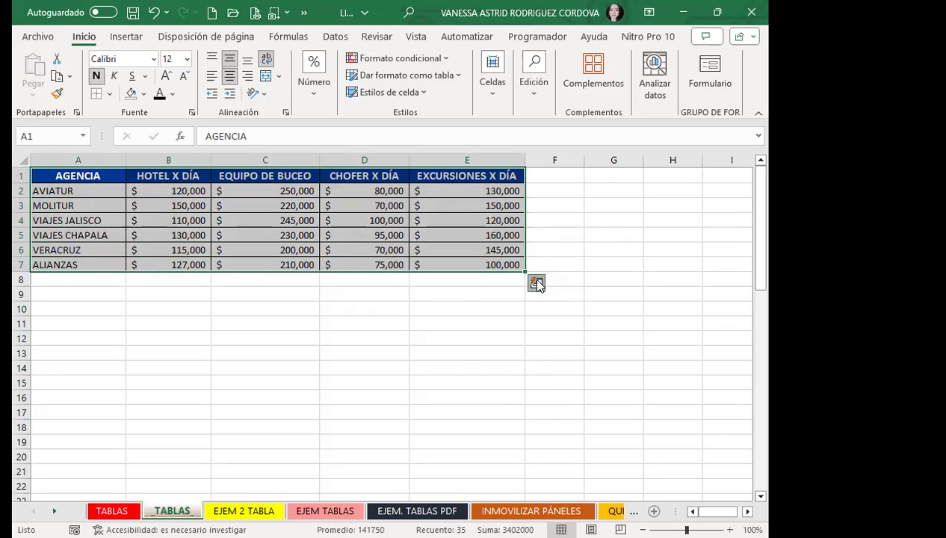
Make A1:E7 a table (Tabla3) via Quick Analysis after previewing the chart and totals suggestions.
left_click(537, 285)
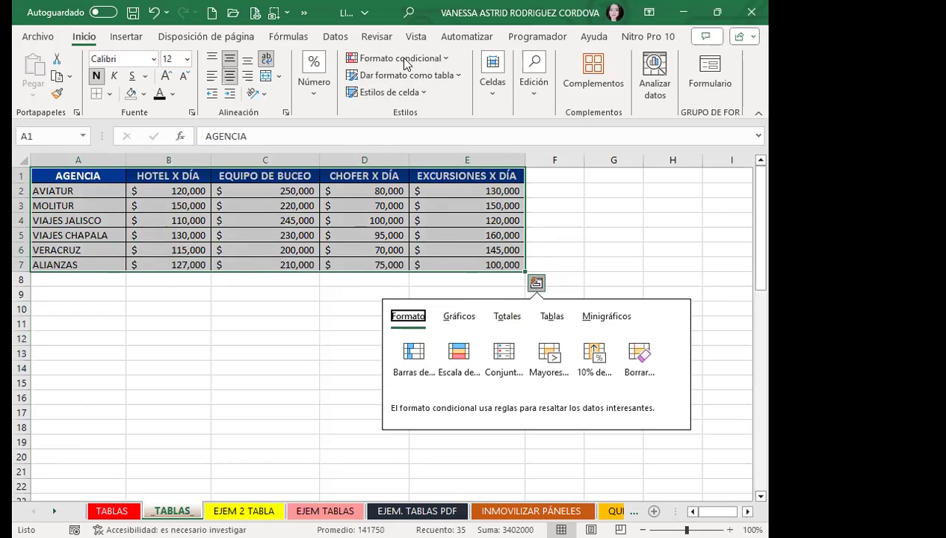
left_click(454, 318)
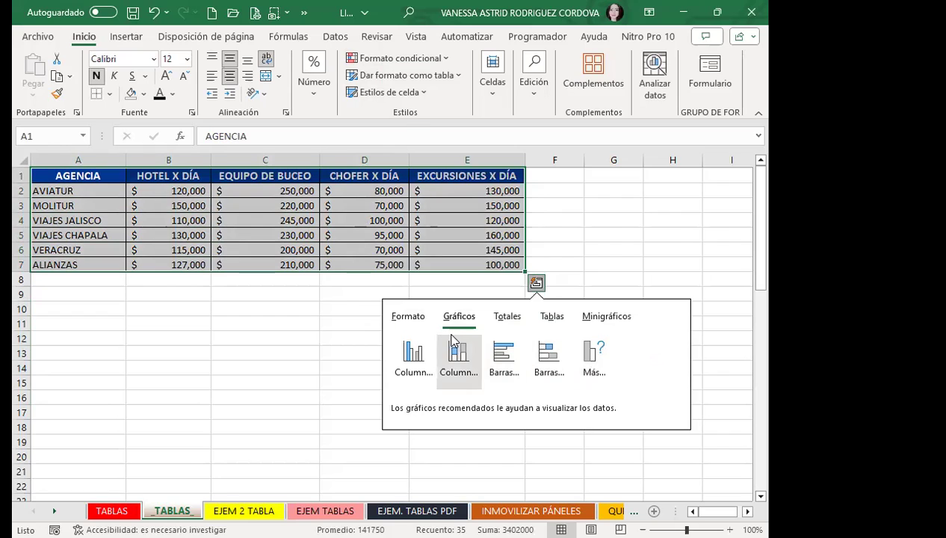
left_click(505, 320)
left_click(551, 320)
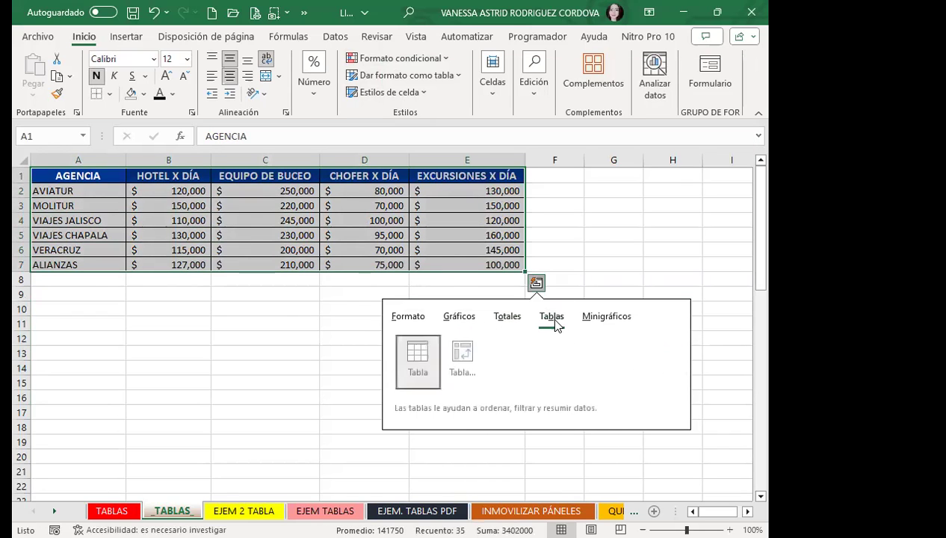
left_click(413, 354)
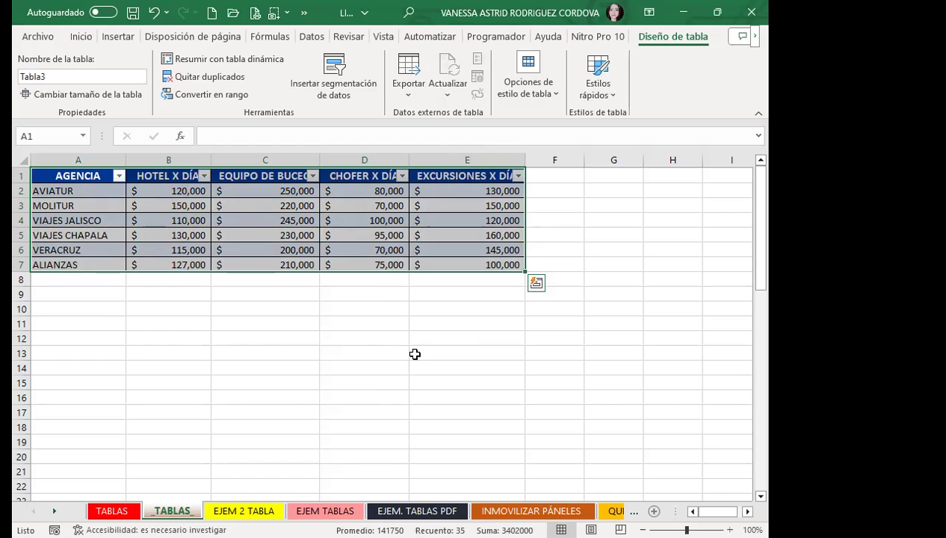
Bring up Crear tabla with Ctrl+T for the lower agency data $A$28:$E$34, headers included.
left_click(263, 218)
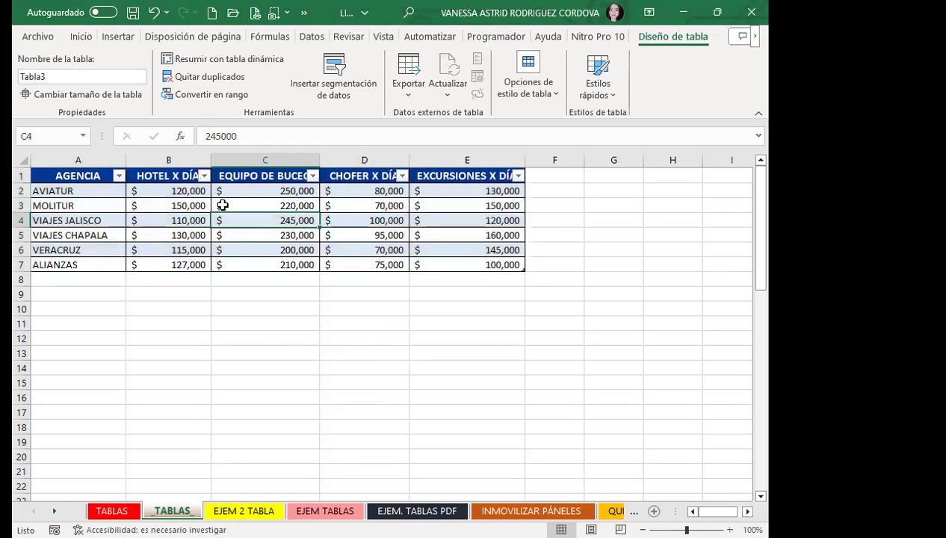
scroll(204, 272, "down", 1)
scroll(204, 272, "down", 7)
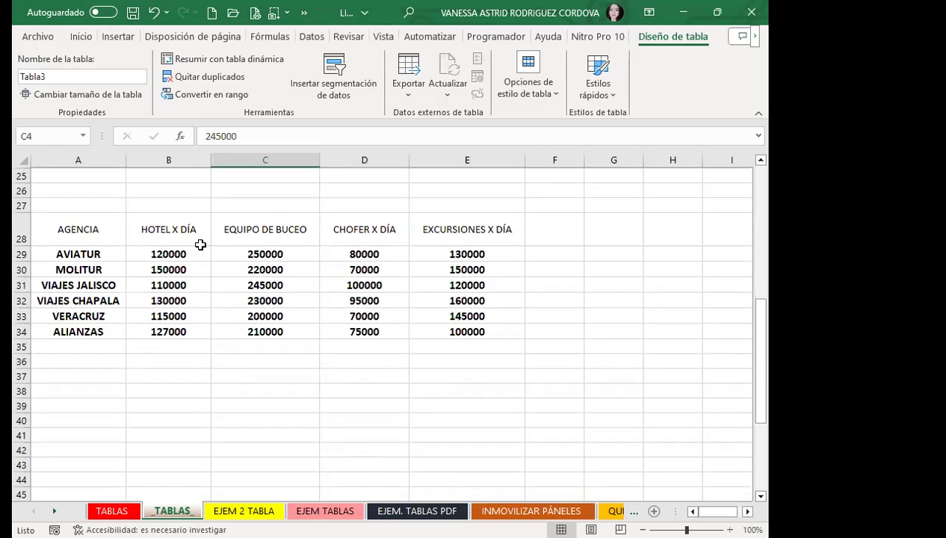
left_click(69, 219)
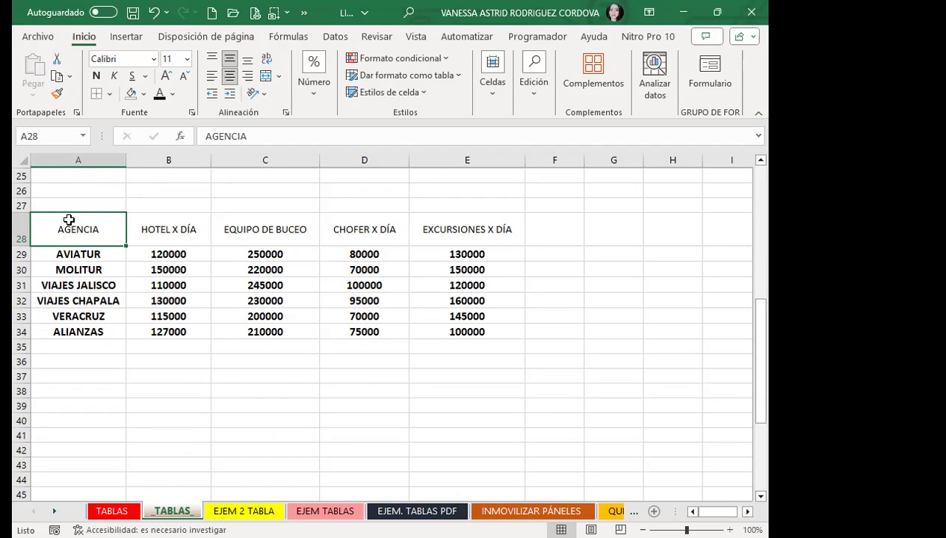
left_click(86, 282)
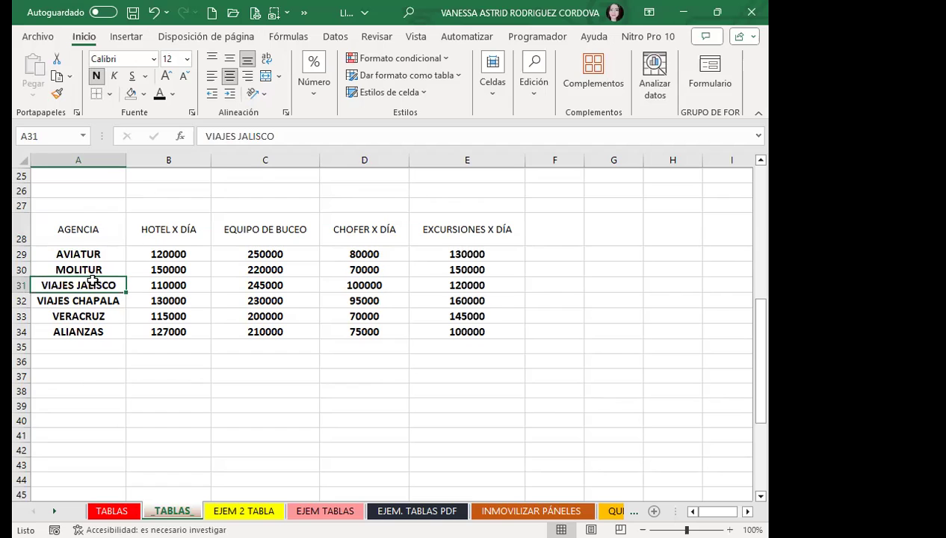
left_click(90, 237)
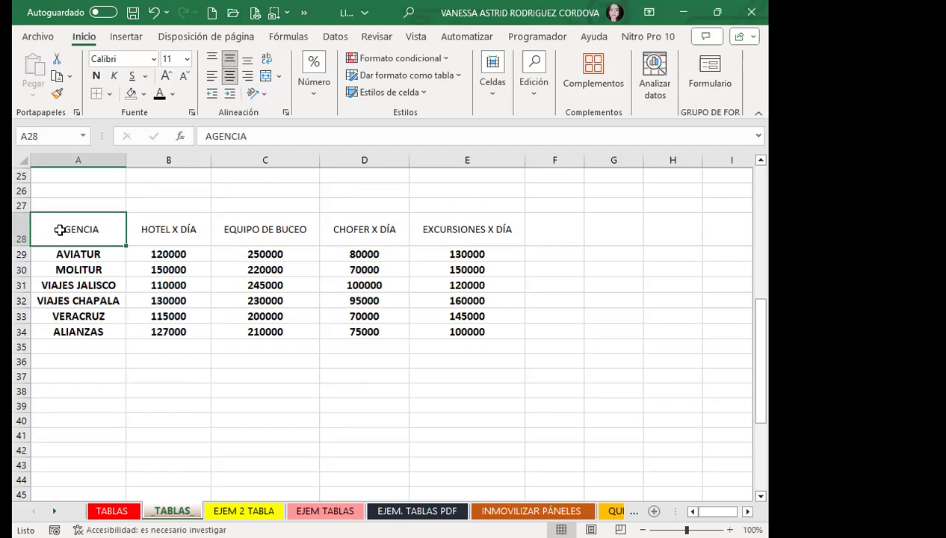
left_click_drag(74, 224, 471, 322)
left_click(106, 235)
key("ctrl+t")
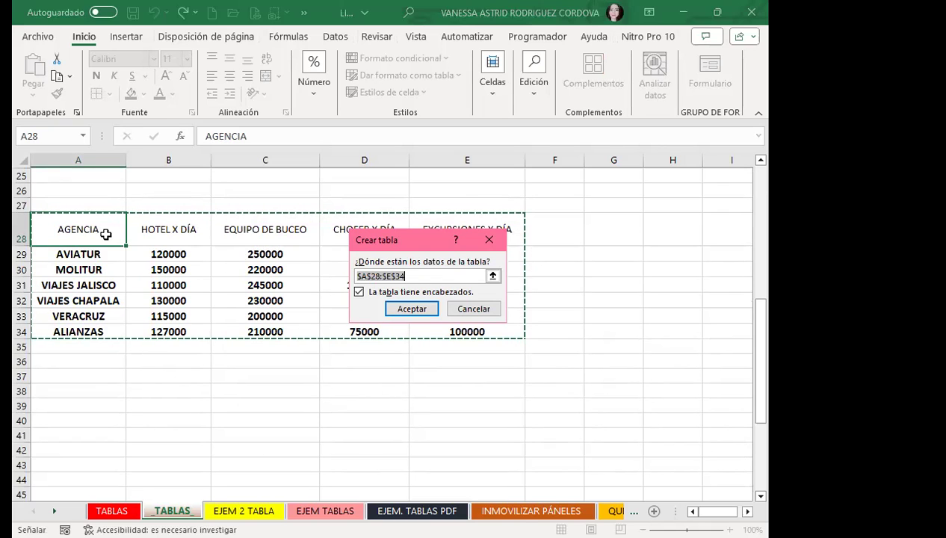
Create Tabla4 from A28:E34 and compare it with the top table A1:E7.
left_click(403, 310)
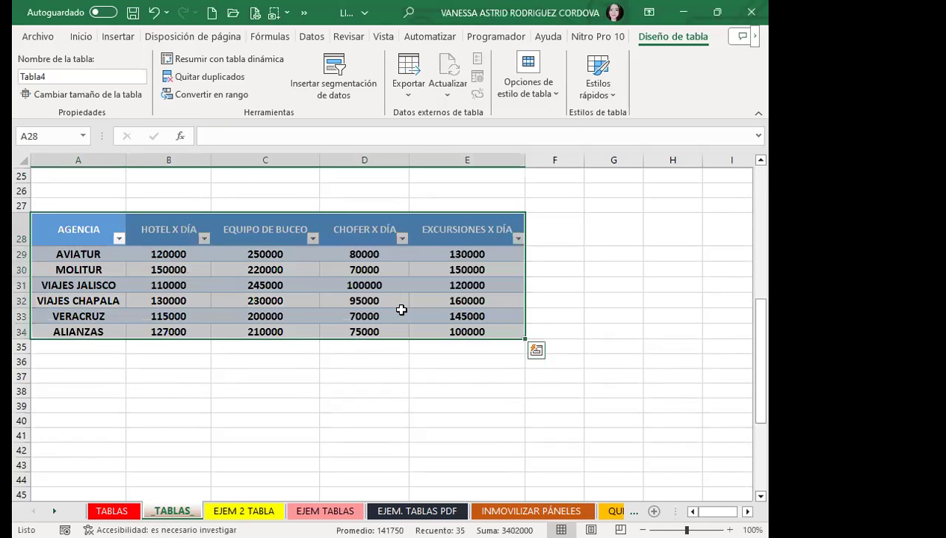
scroll(343, 275, "up", 9)
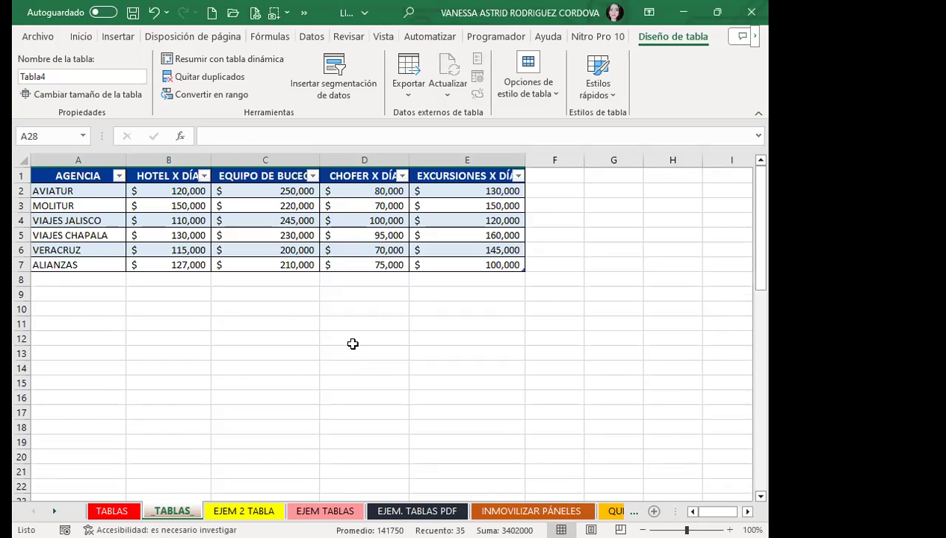
scroll(302, 302, "down", 3)
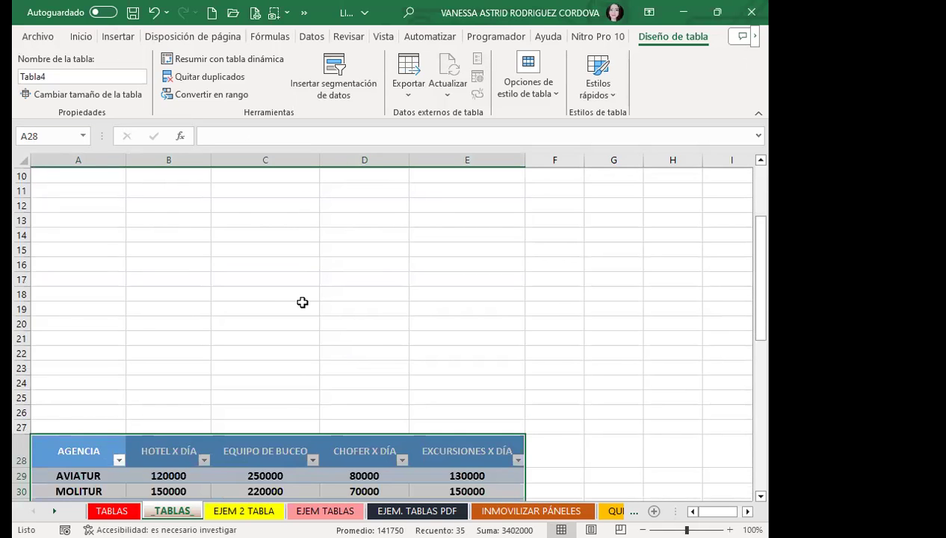
scroll(302, 302, "down", 6)
left_click(299, 259)
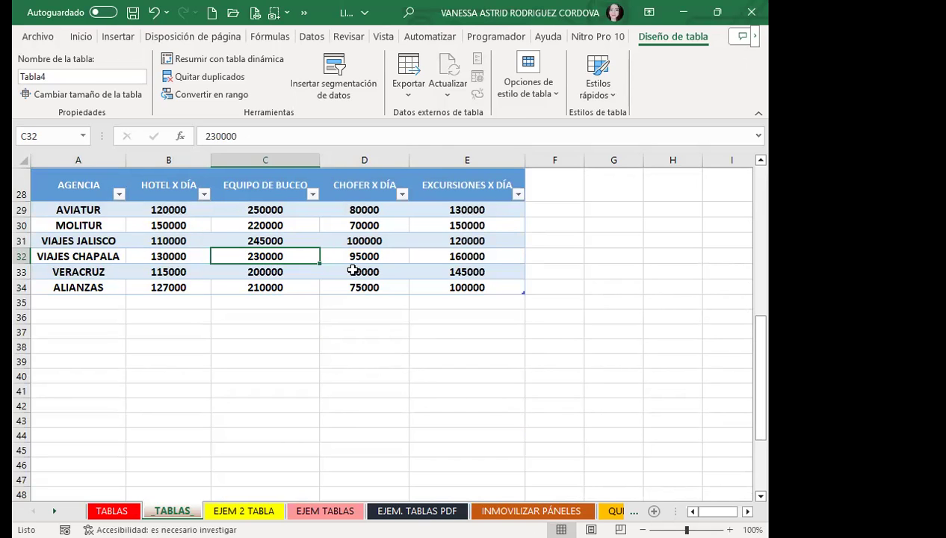
scroll(299, 239, "up", 9)
left_click_drag(86, 175, 467, 265)
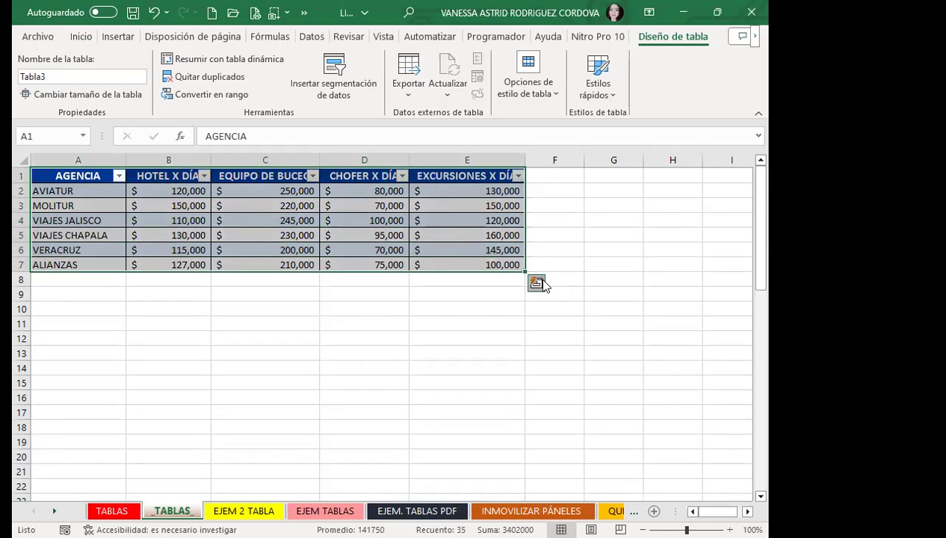
Undo the A28:E34 table with Ctrl+Z and reselect the agency data A28:E34.
key("ctrl+q")
left_click(355, 249)
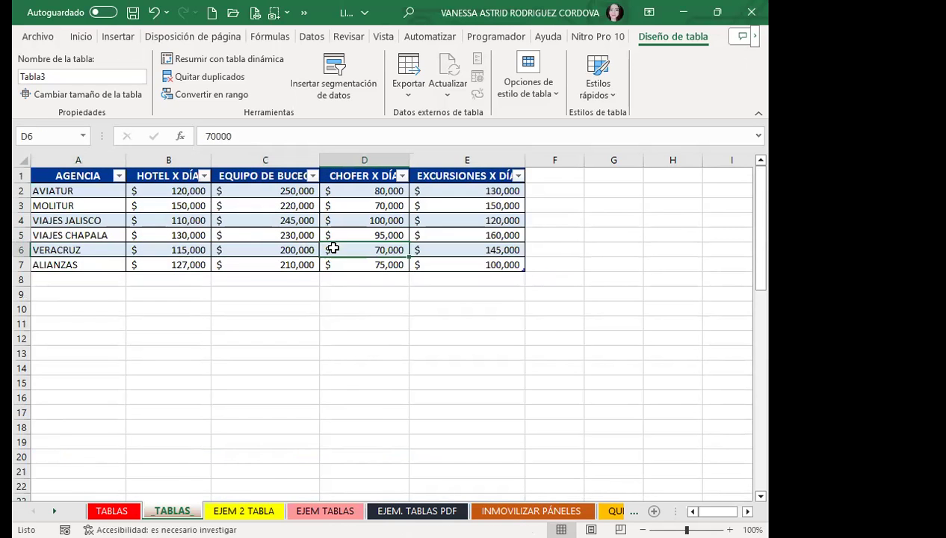
scroll(337, 254, "down", 8)
left_click(228, 283)
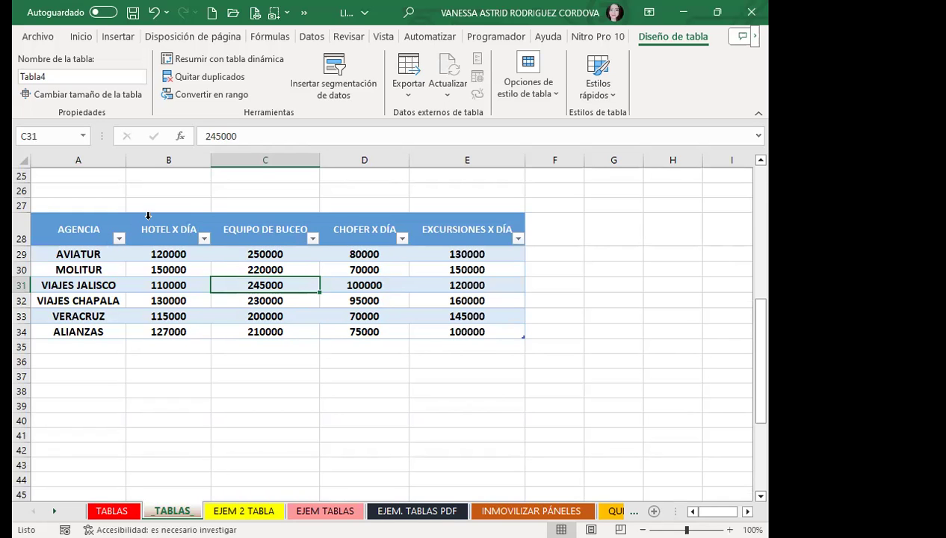
key("ctrl+z")
left_click_drag(92, 230, 469, 329)
Insert a table from A28:E34 via Insertar > Tabla, then undo it.
left_click(127, 36)
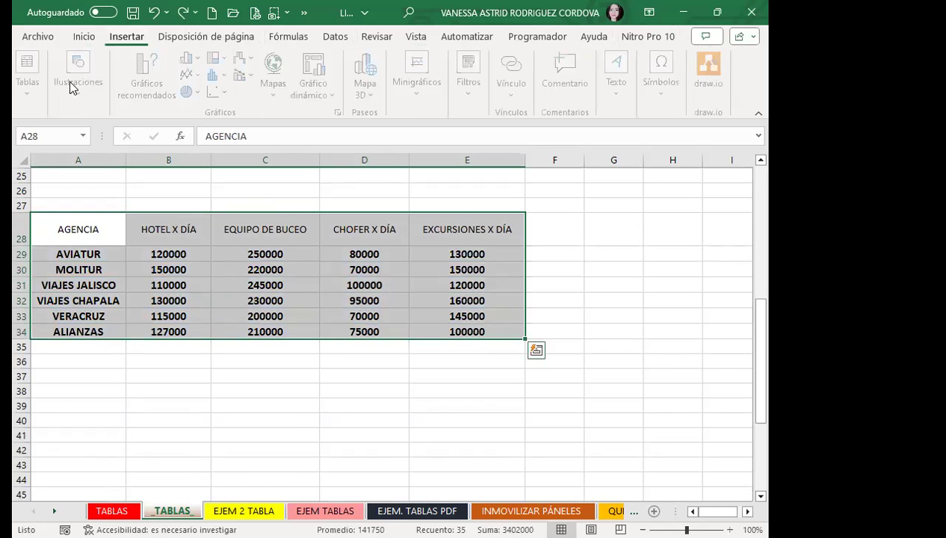
left_click(31, 97)
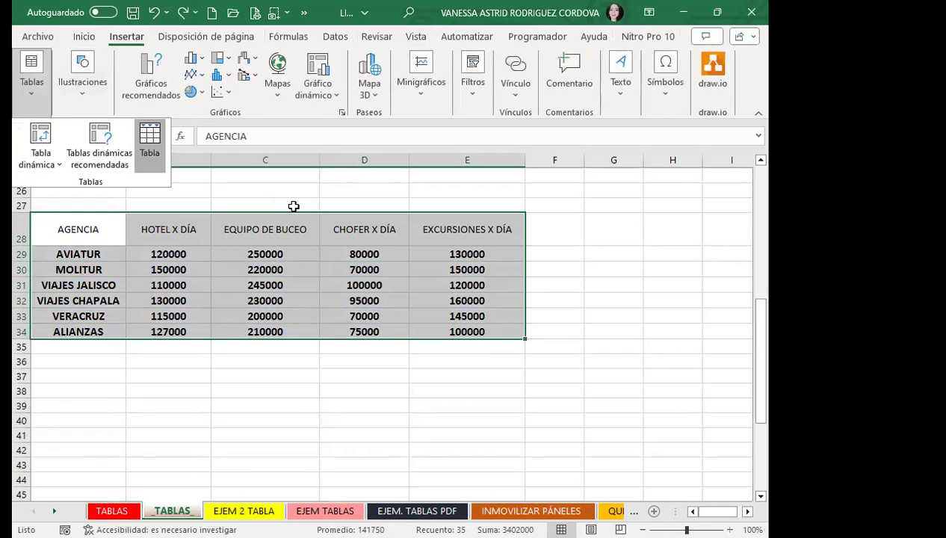
left_click(404, 309)
left_click(241, 283)
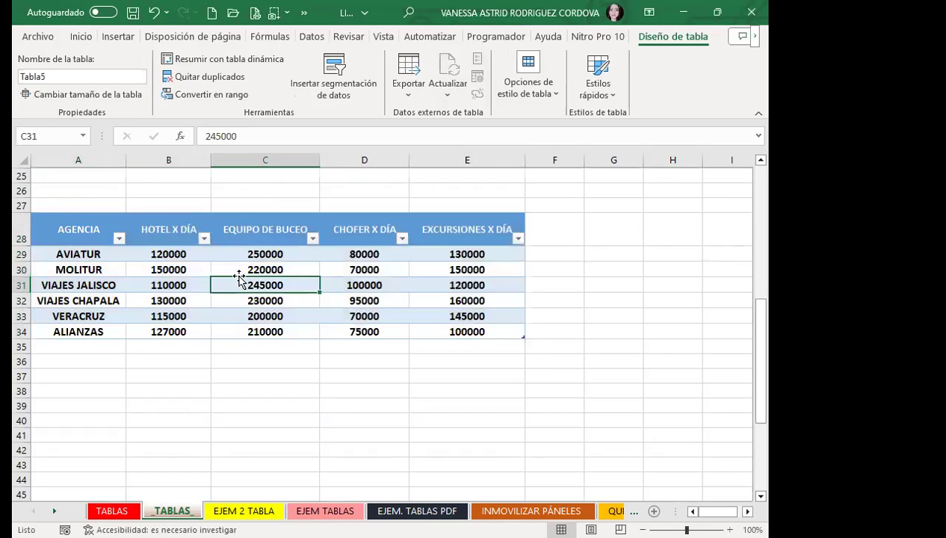
key("ctrl+z")
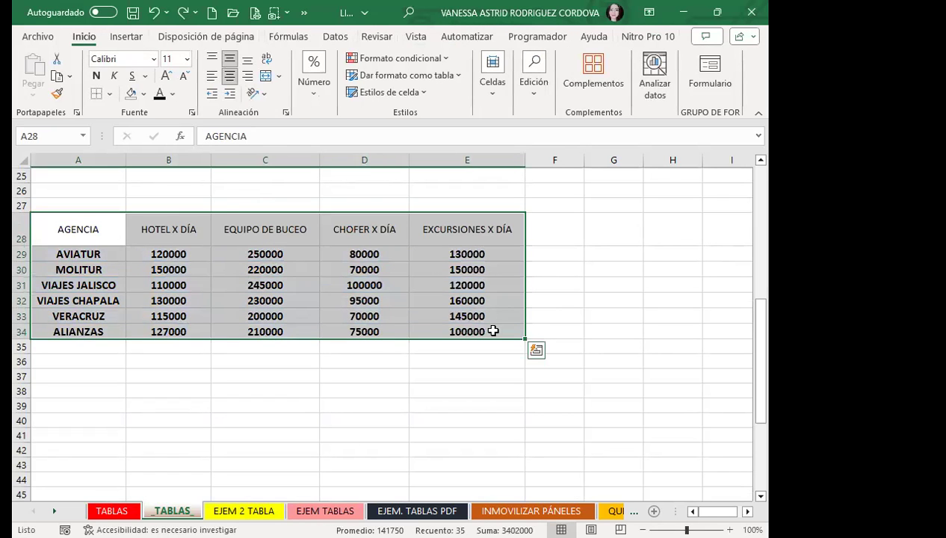
Turn A28:E34 into the styled table Tabla7 using Quick Analysis > Tablas > Tabla.
left_click(537, 350)
left_click(551, 384)
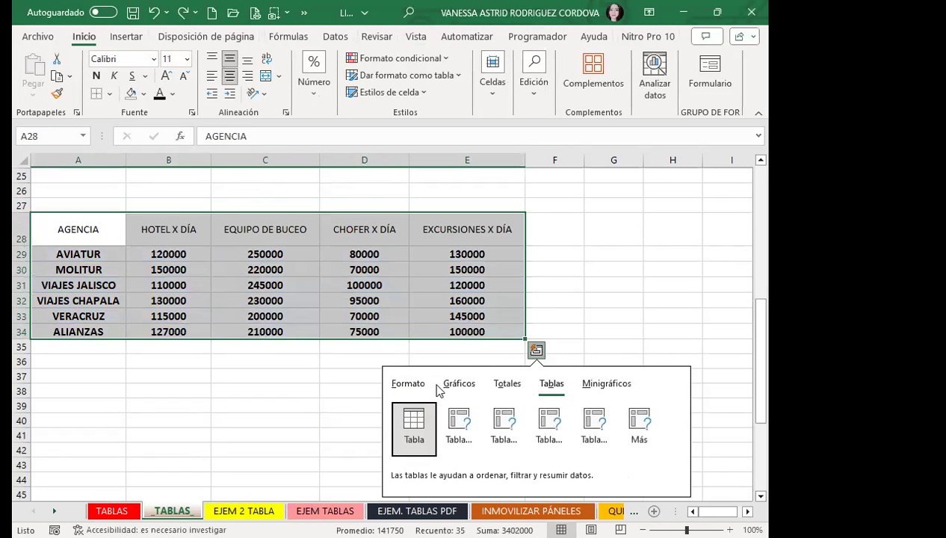
left_click(421, 415)
left_click(458, 301)
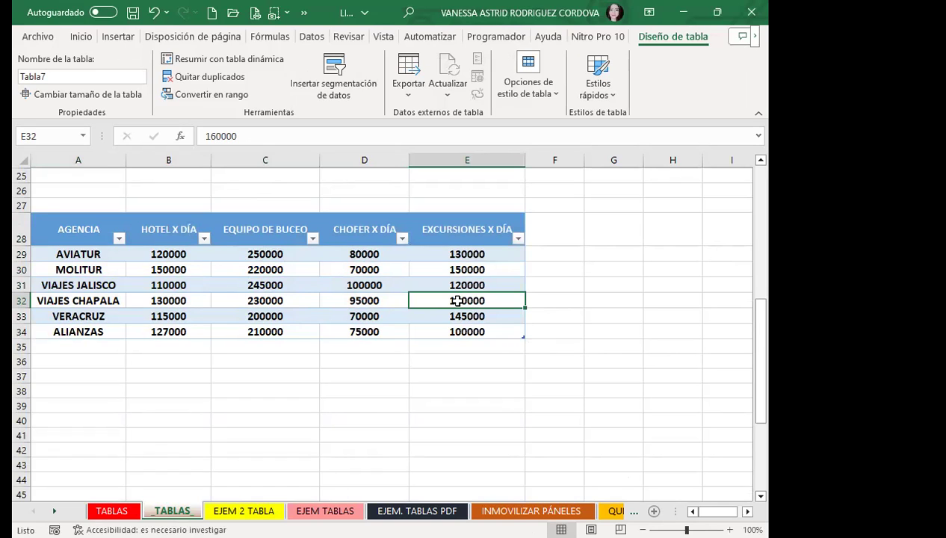
scroll(358, 317, "down", 7)
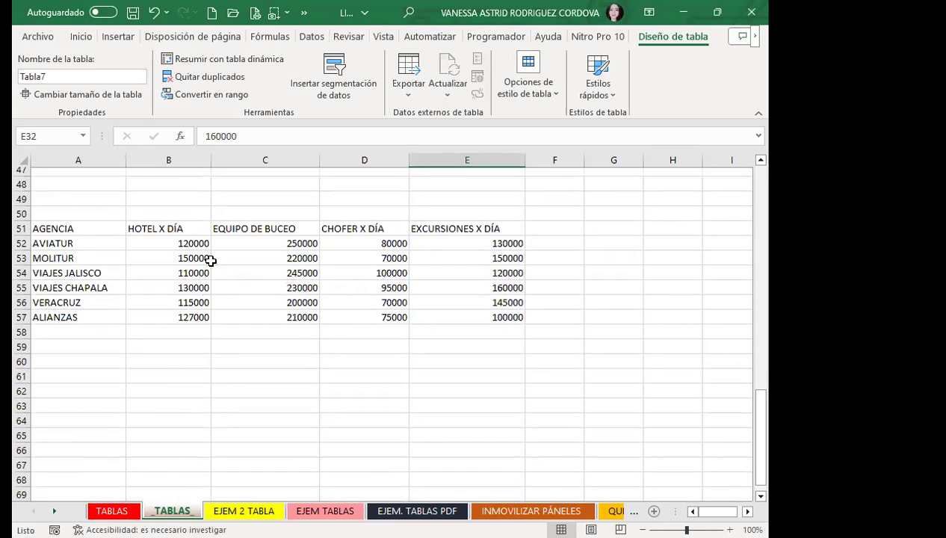
Format A51:E57 as a table in a dark gold style, then undo it.
left_click_drag(51, 227, 446, 312)
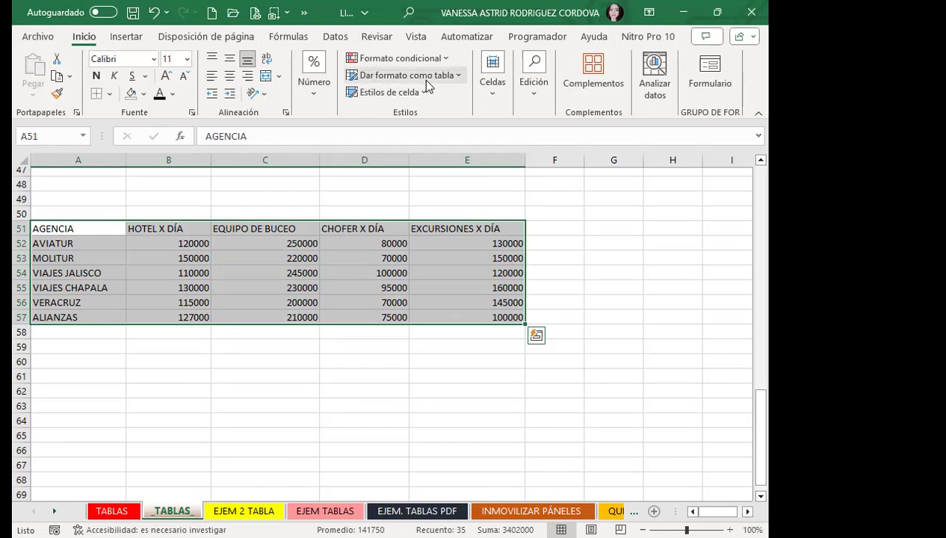
left_click(404, 75)
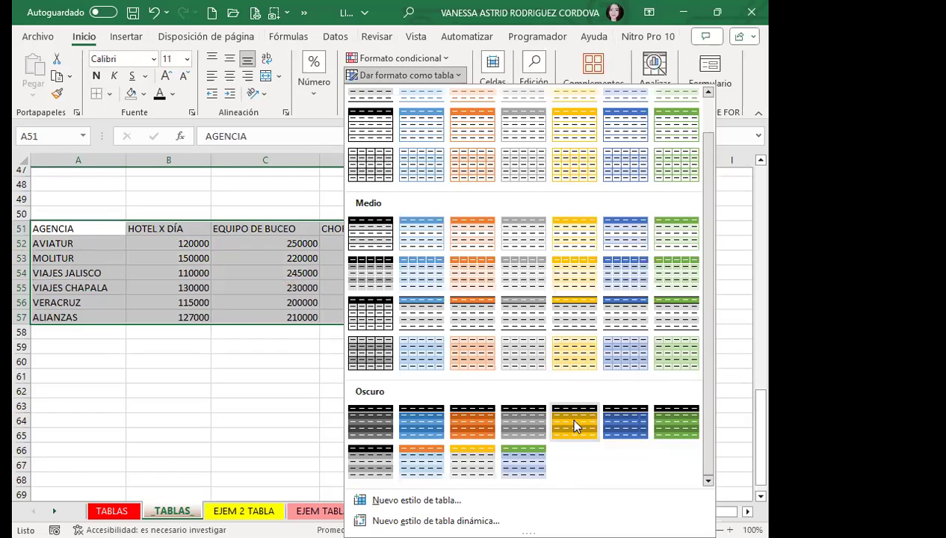
left_click(573, 426)
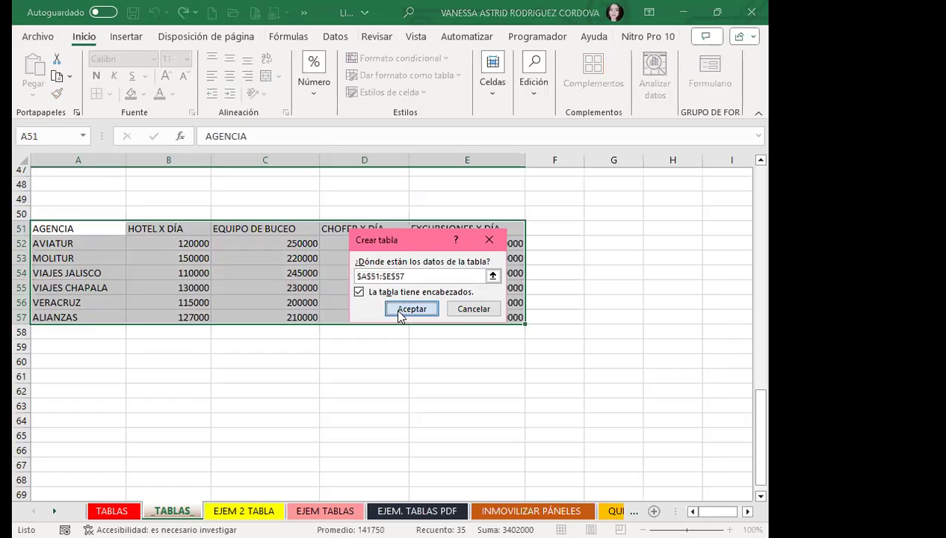
left_click(411, 309)
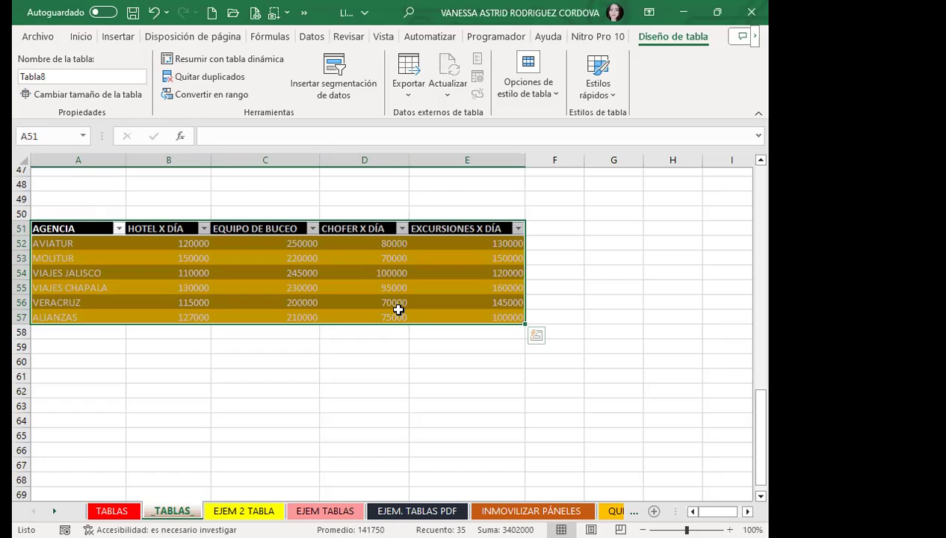
key("ctrl+z")
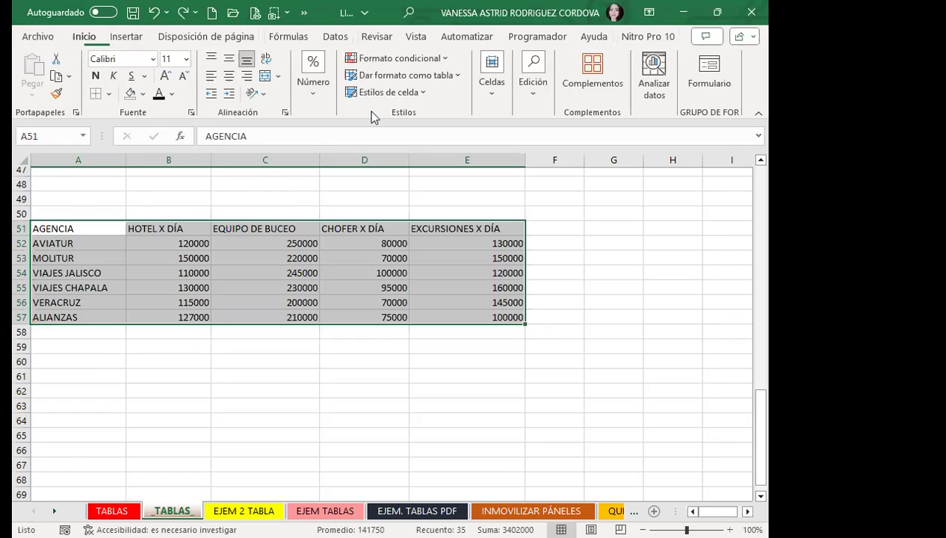
Apply a dark grey banded table style to A51:E57 and confirm the range.
left_click(459, 78)
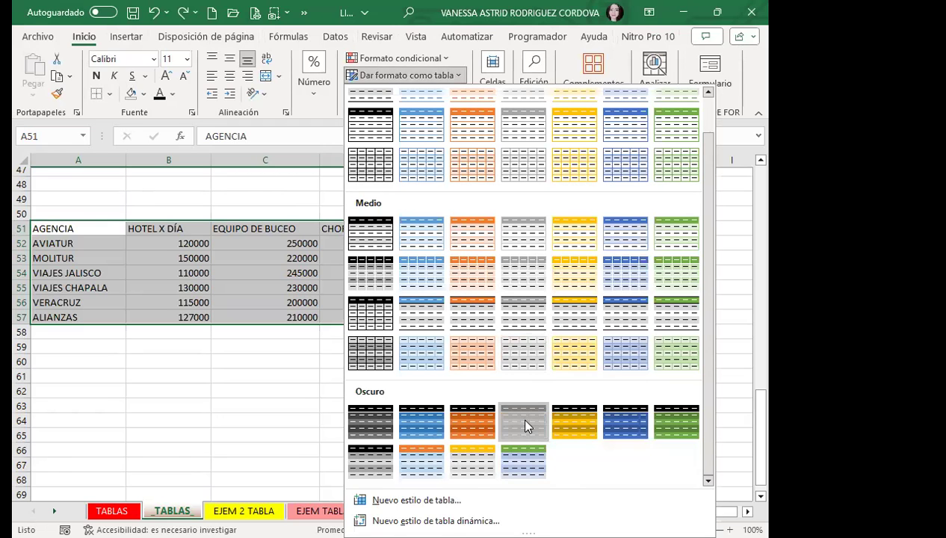
left_click(366, 339)
left_click(405, 309)
left_click(340, 364)
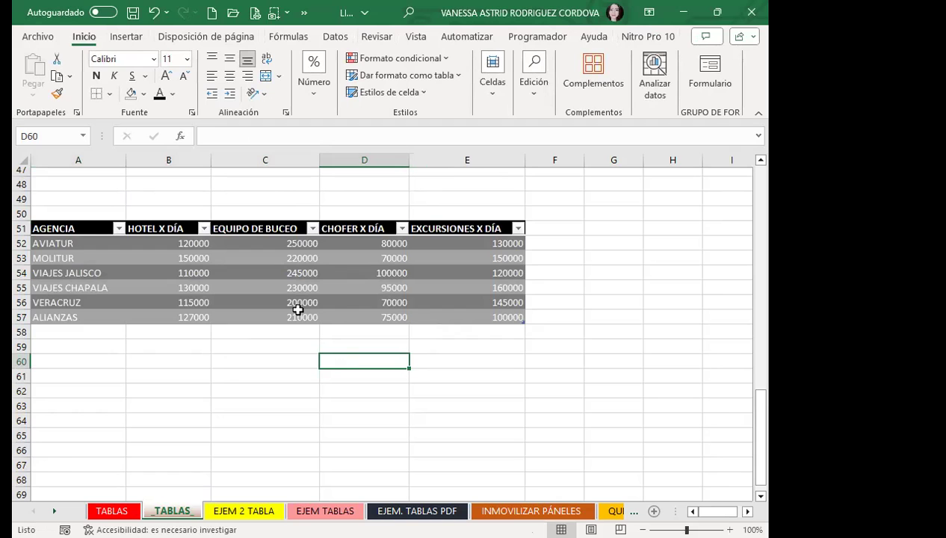
scroll(297, 309, "up", 9)
left_click_drag(85, 303, 486, 407)
left_click_drag(94, 312, 509, 417)
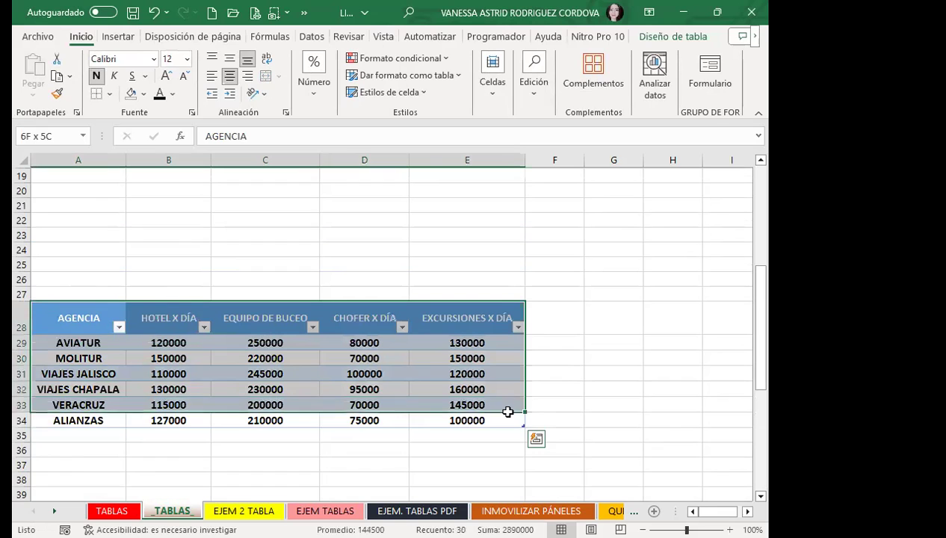
left_click(675, 36)
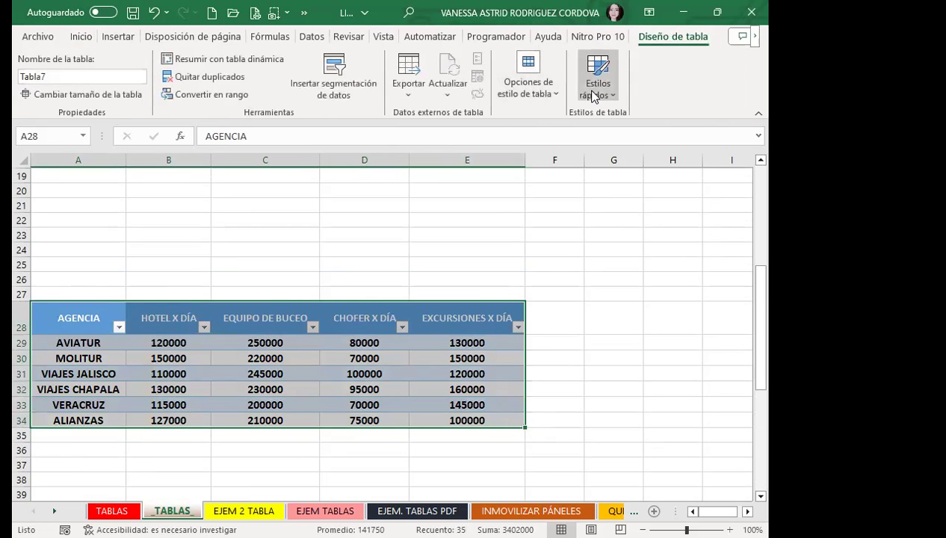
left_click(595, 94)
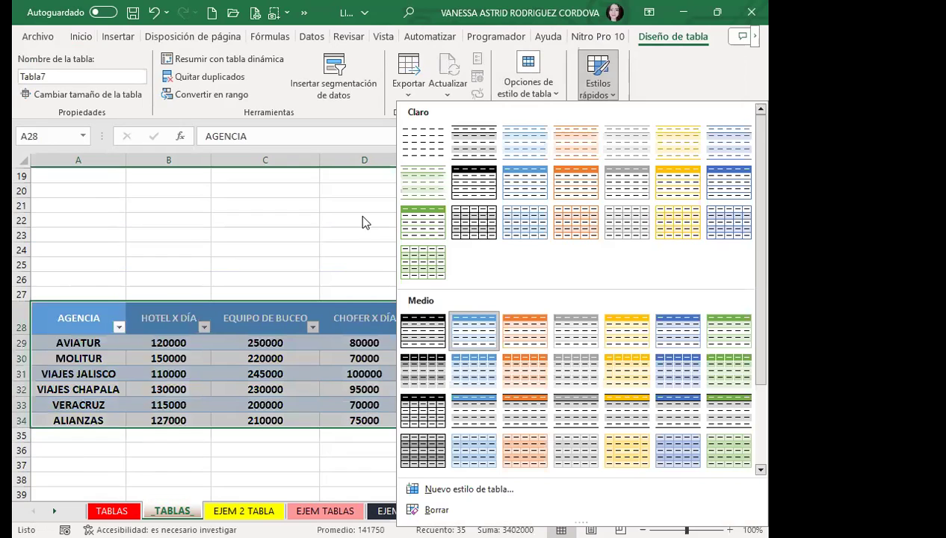
scroll(379, 299, "down", 8)
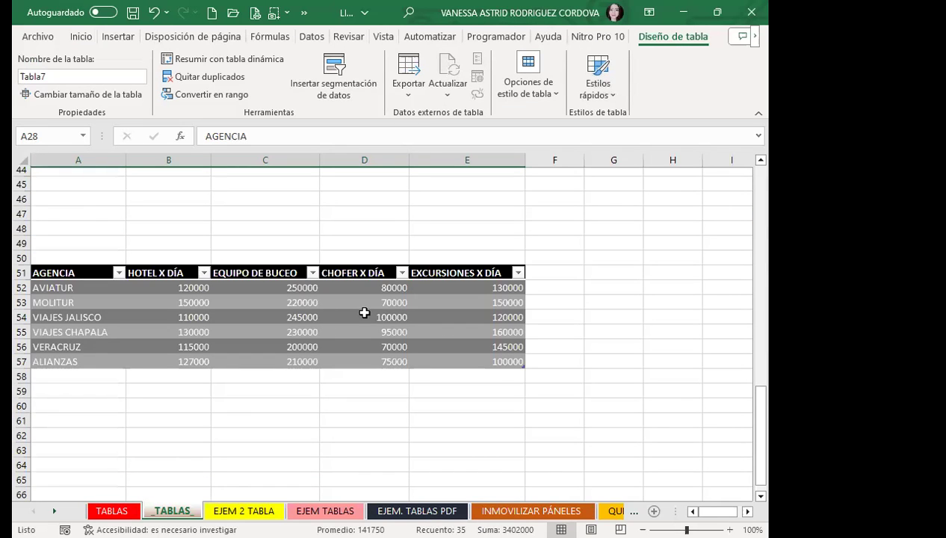
left_click(82, 37)
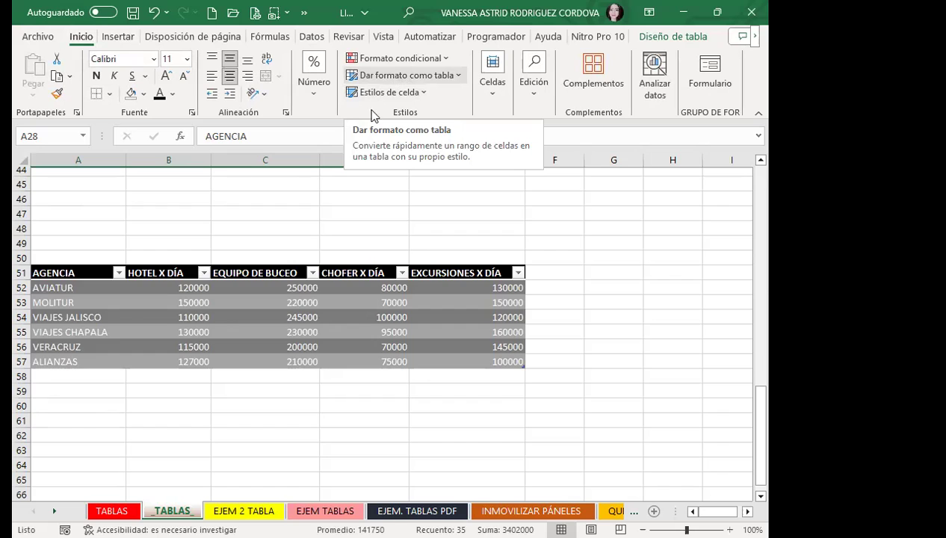
Extend the top AGENCIA table down to row 11, then to row 14.
scroll(236, 233, "up", 2)
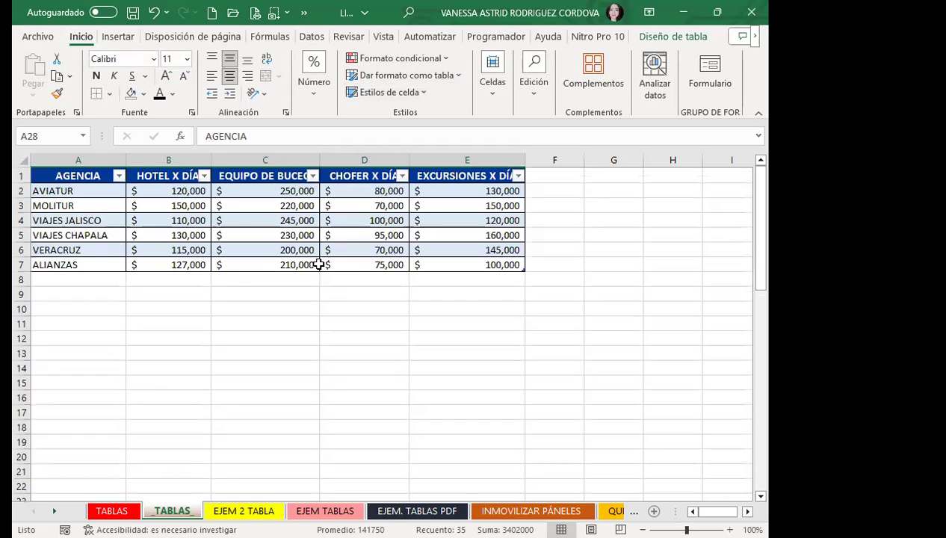
left_click(328, 250)
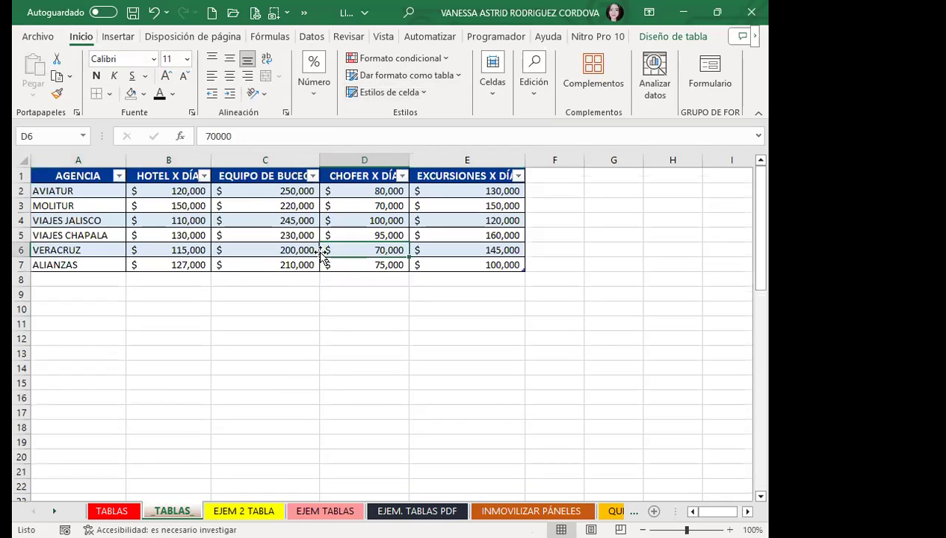
left_click_drag(521, 271, 524, 329)
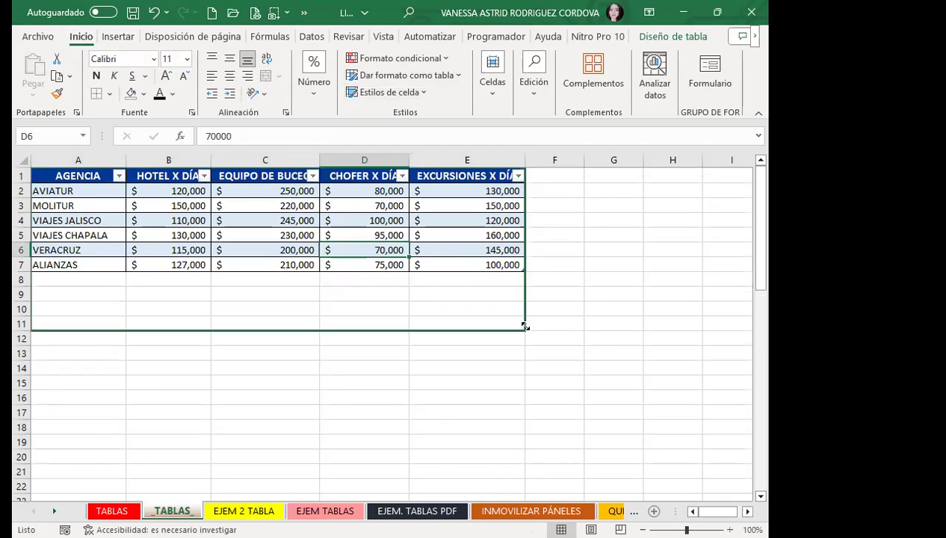
left_click(280, 353)
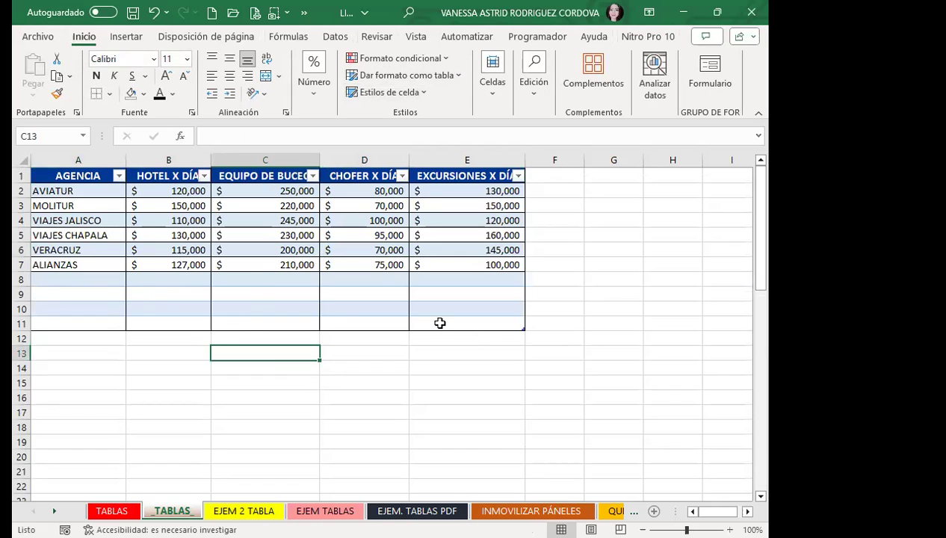
left_click_drag(523, 329, 525, 372)
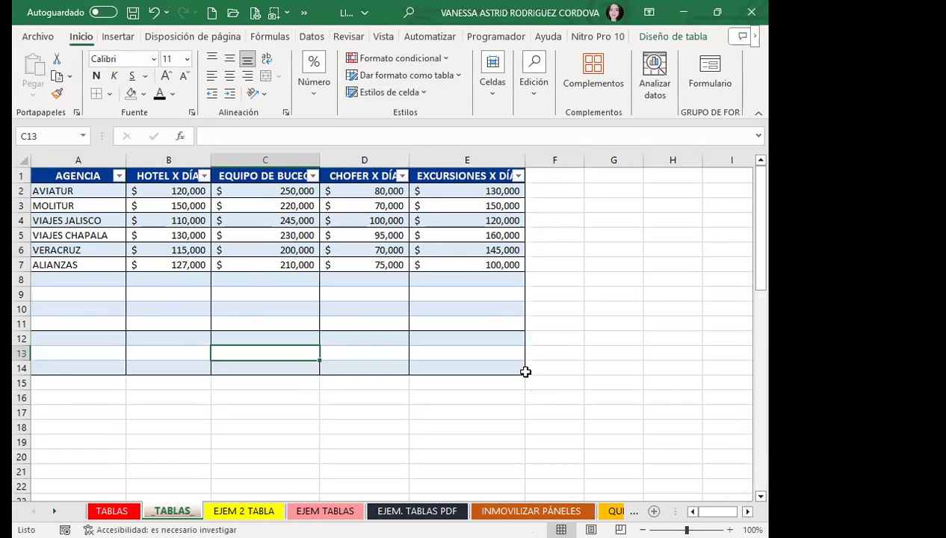
Shrink the top AGENCIA table back so it ends at row 7.
scroll(261, 325, "down", 5)
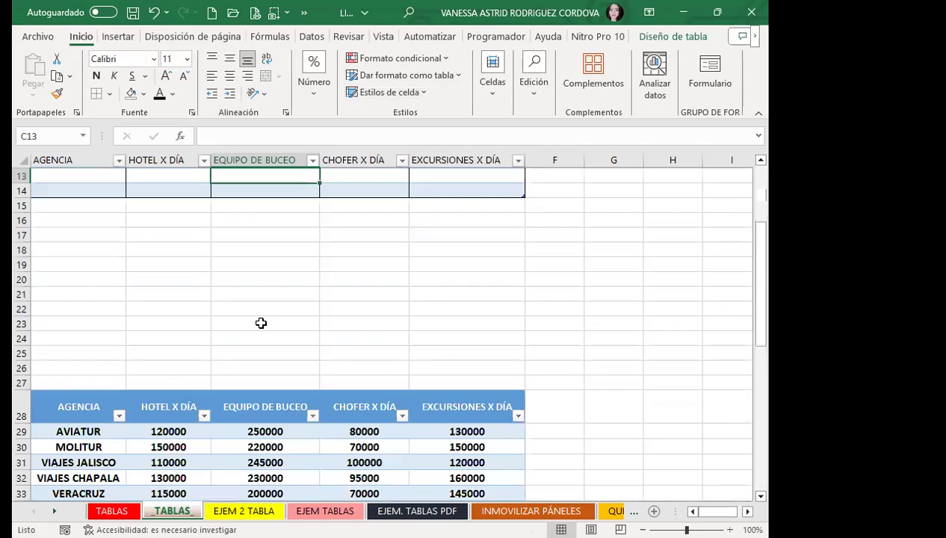
scroll(299, 321, "up", 4)
scroll(303, 320, "up", 1)
left_click_drag(524, 376, 524, 272)
left_click(281, 310)
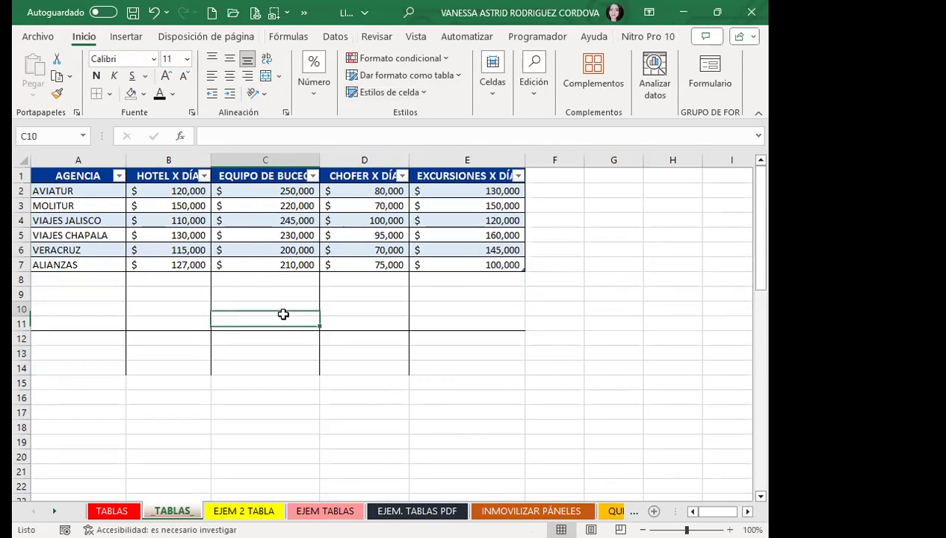
scroll(488, 343, "down", 8)
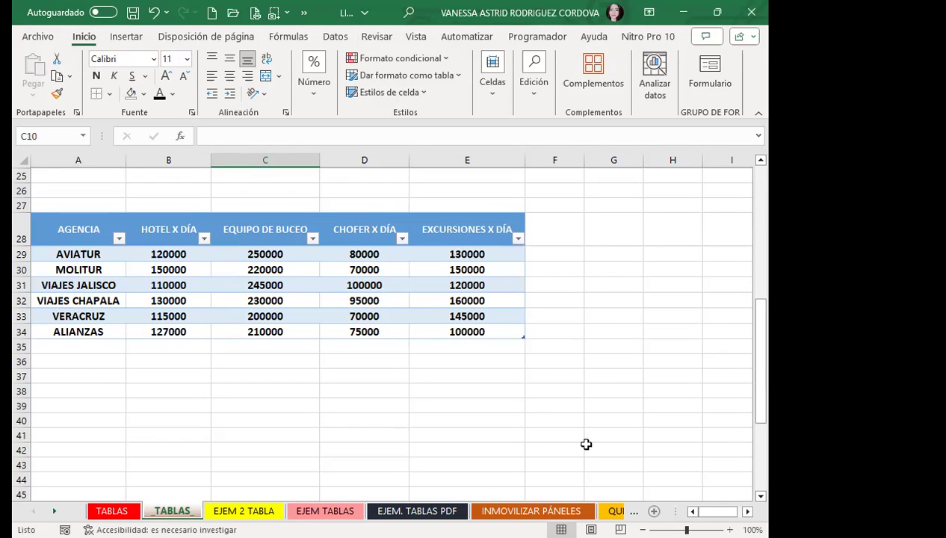
Stretch the blue AGENCIA table down to row 41, then further to row 47.
left_click_drag(524, 339, 522, 446)
scroll(495, 397, "down", 2)
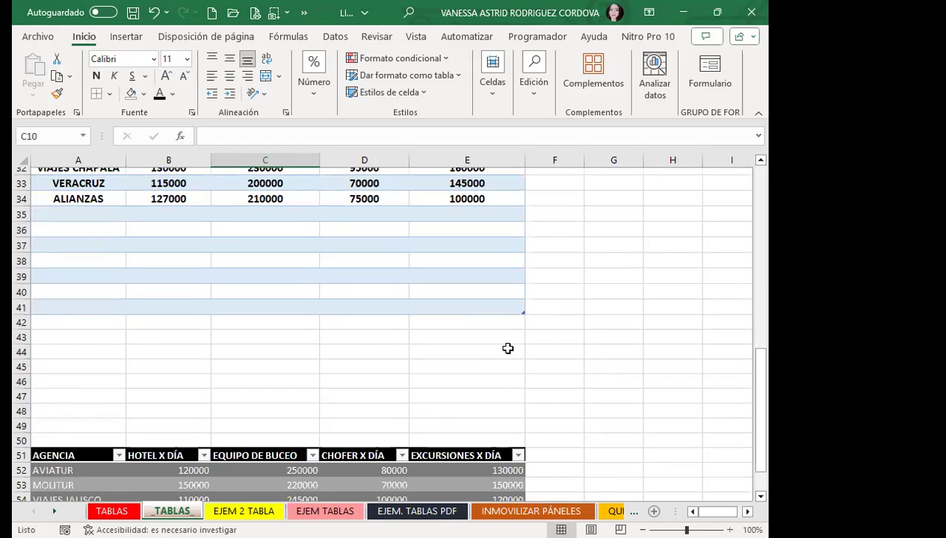
left_click_drag(521, 312, 519, 397)
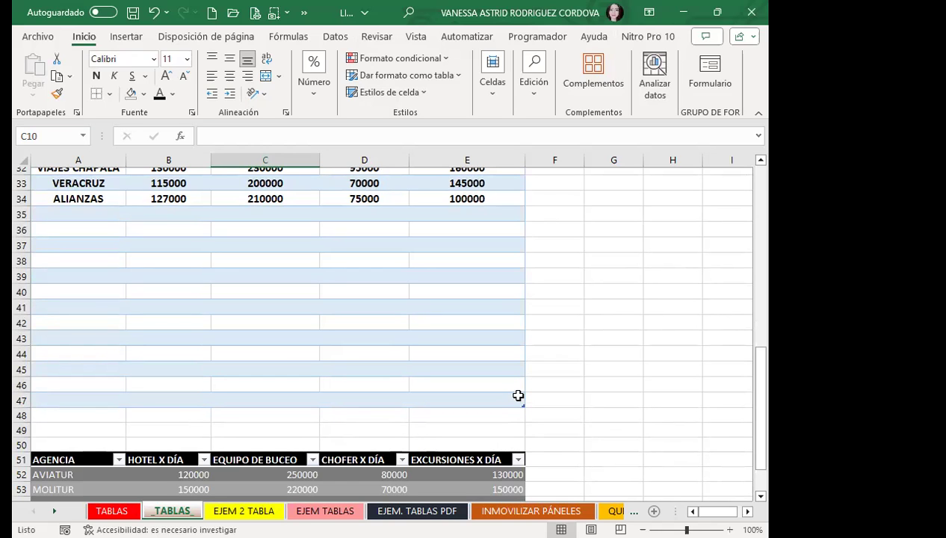
scroll(366, 290, "up", 10)
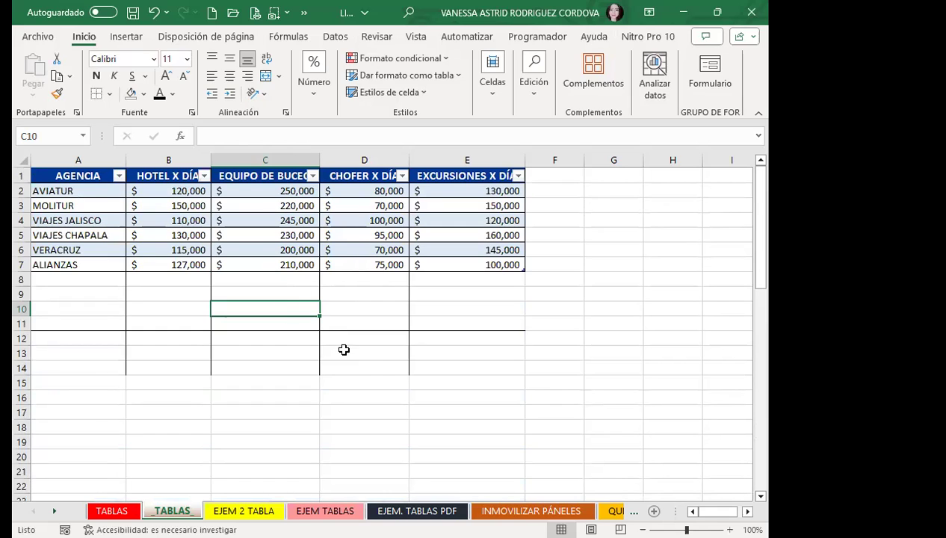
Shrink the blue table back so its last row is row 34.
left_click_drag(99, 296, 517, 353)
left_click(408, 315)
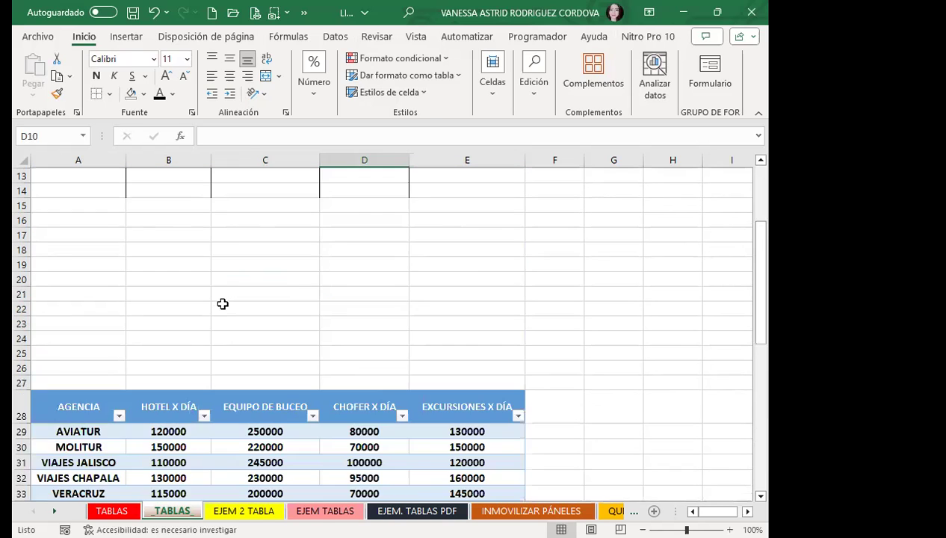
scroll(222, 303, "down", 10)
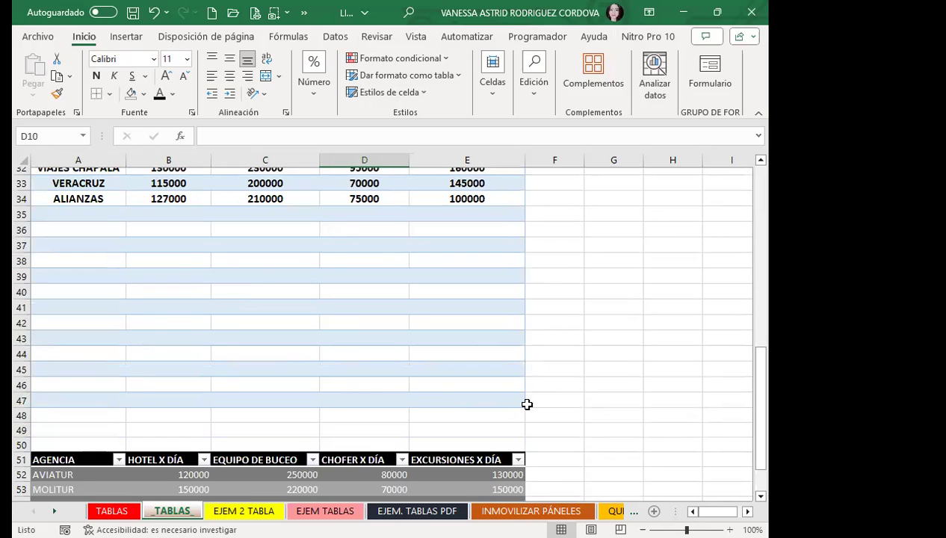
left_click_drag(523, 406, 522, 205)
left_click(288, 312)
scroll(439, 391, "up", 3)
scroll(350, 380, "down", 3)
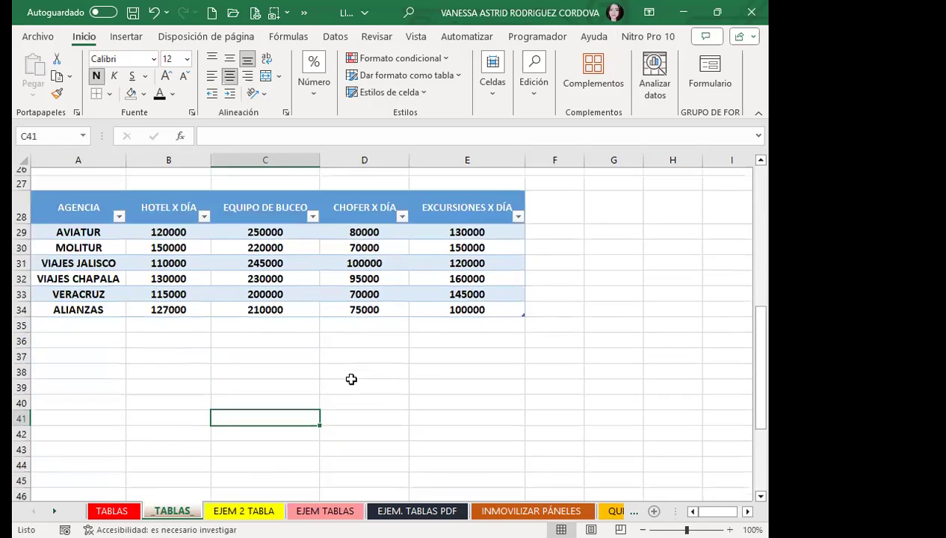
Extend the blue table to row 41 again and inspect the added rows A35:E35.
left_click(282, 261)
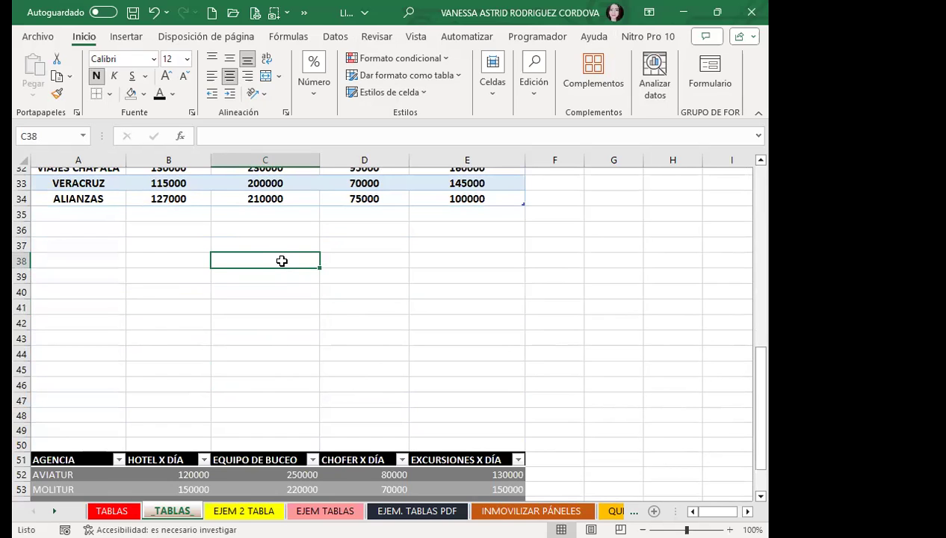
left_click_drag(521, 211, 368, 312)
left_click(198, 259)
left_click(91, 214)
left_click_drag(163, 213, 471, 210)
left_click(471, 210)
Trim the blue table back to row 34, leaving no empty rows.
scroll(352, 322, "up", 1)
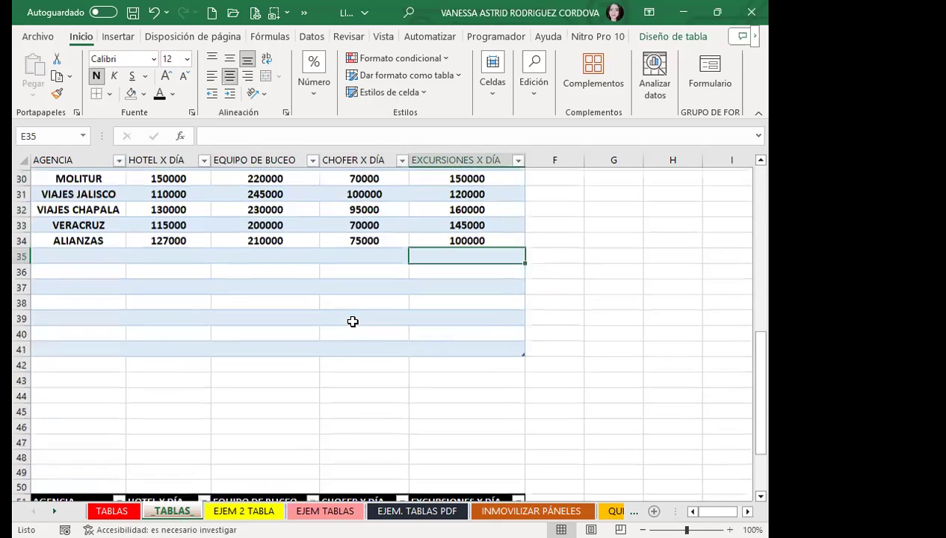
scroll(353, 322, "up", 1)
left_click(516, 405)
key("Up")
key("Up")
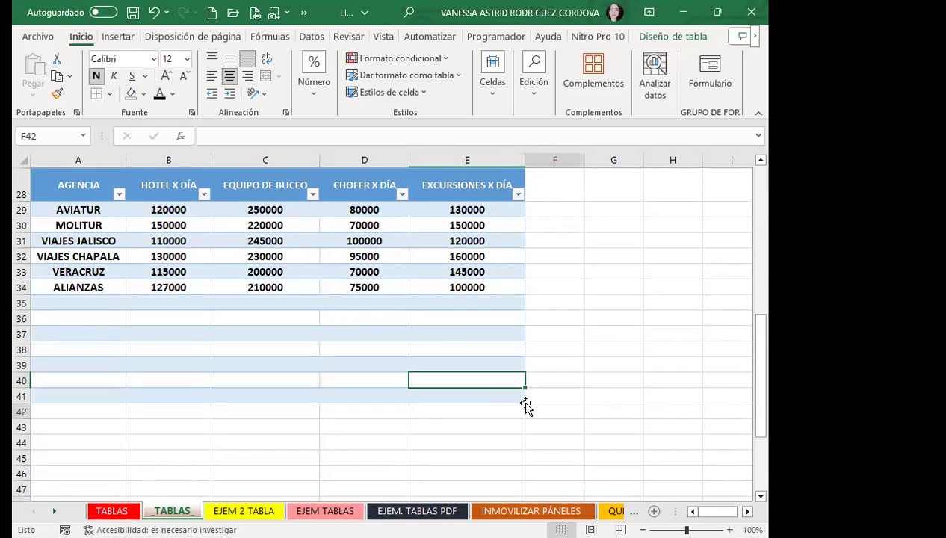
left_click(511, 396)
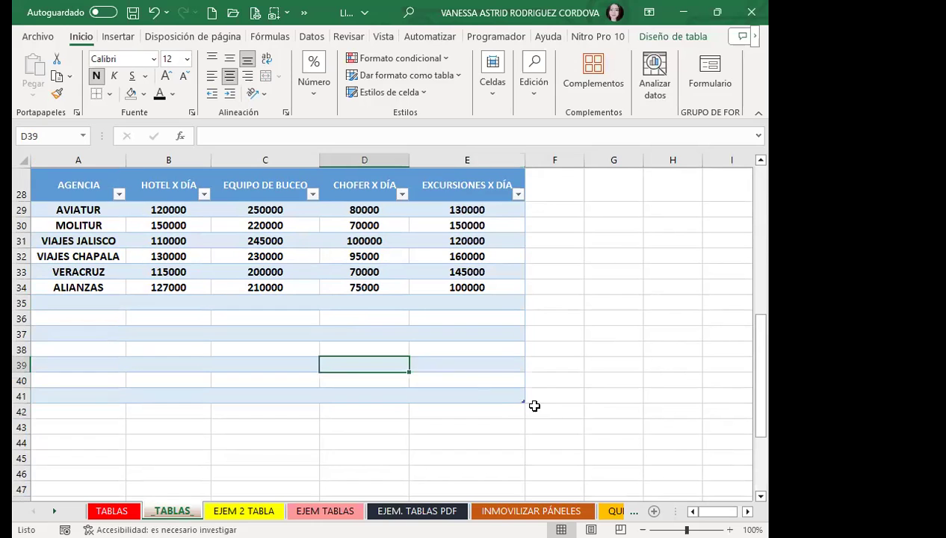
left_click_drag(523, 402, 521, 290)
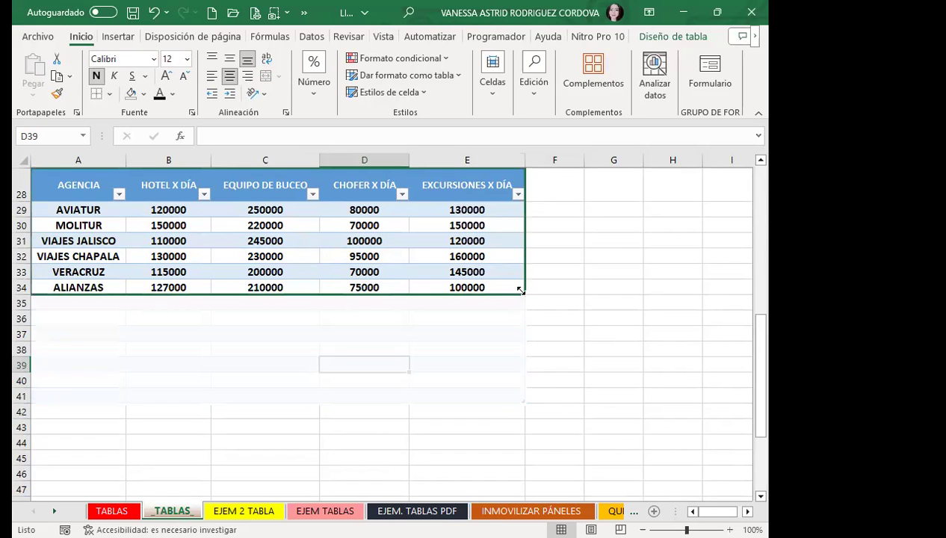
left_click(253, 334)
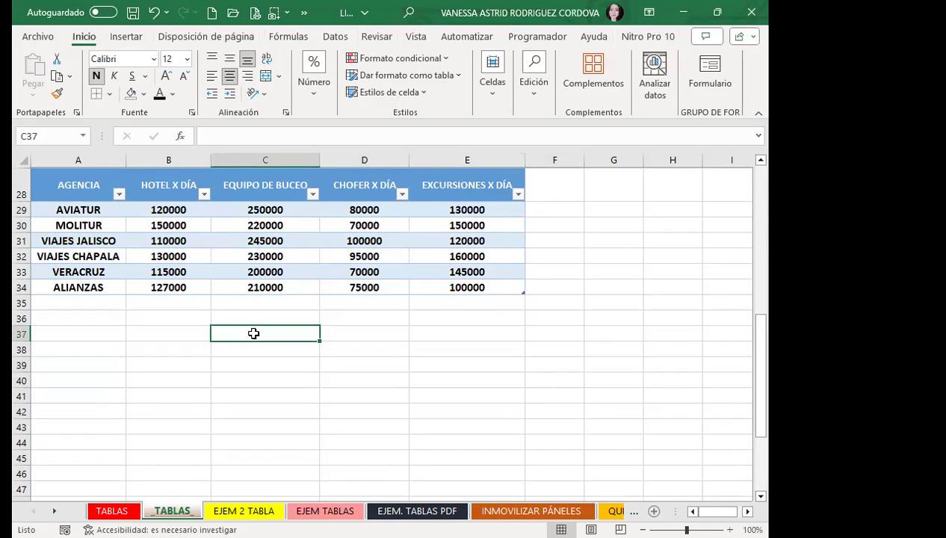
scroll(254, 333, "down", 7)
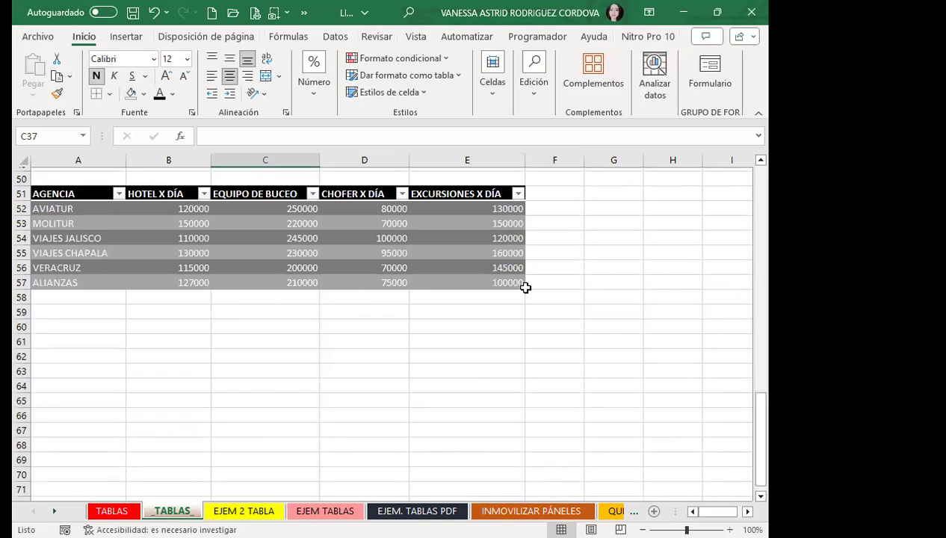
left_click_drag(524, 307, 524, 285)
left_click(414, 353)
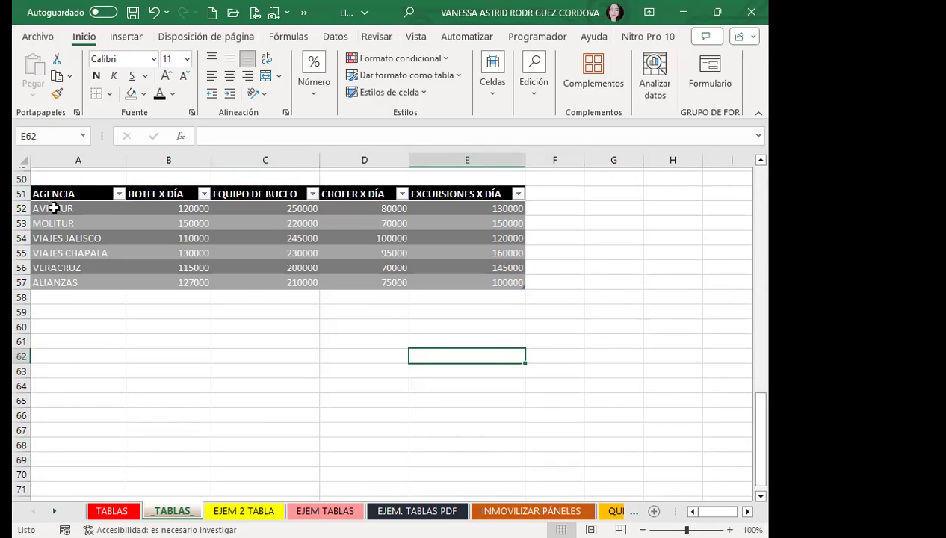
left_click_drag(62, 202, 463, 283)
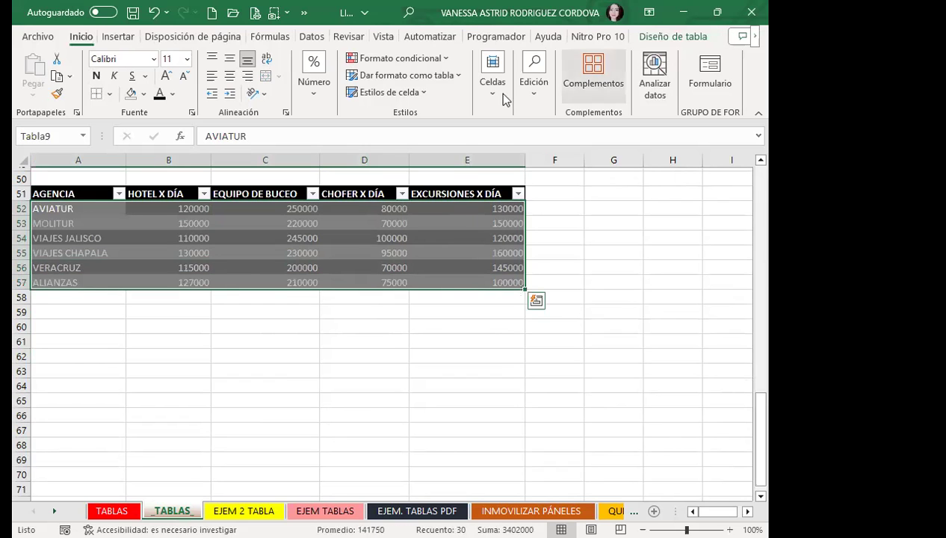
left_click(532, 83)
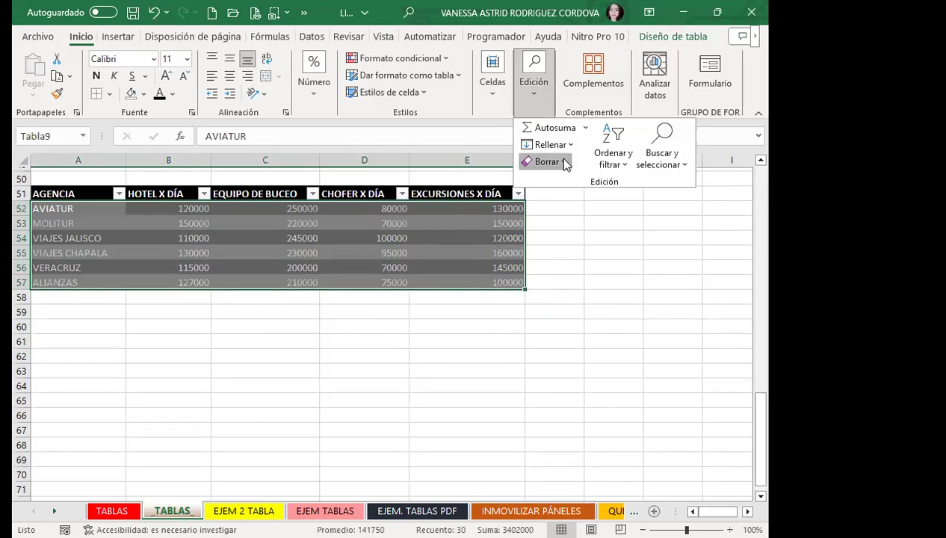
left_click(549, 162)
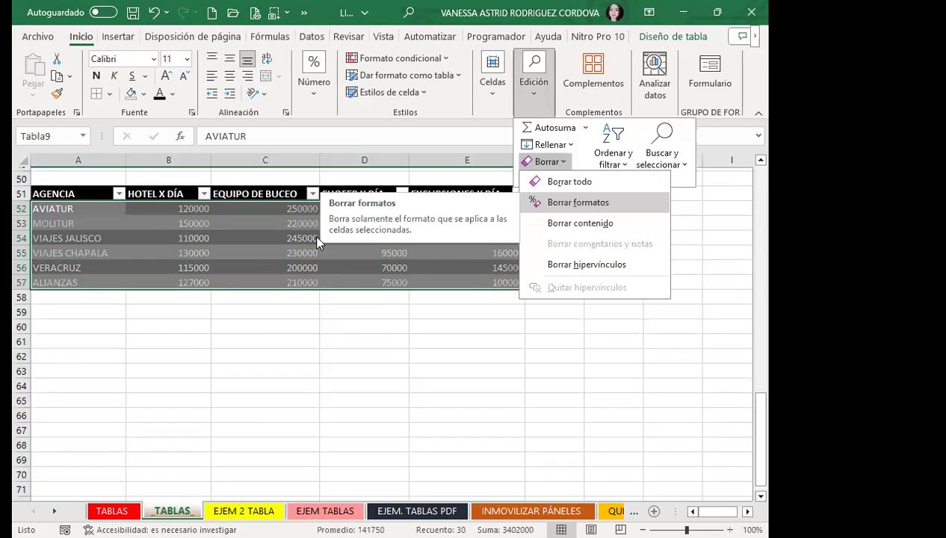
left_click(578, 201)
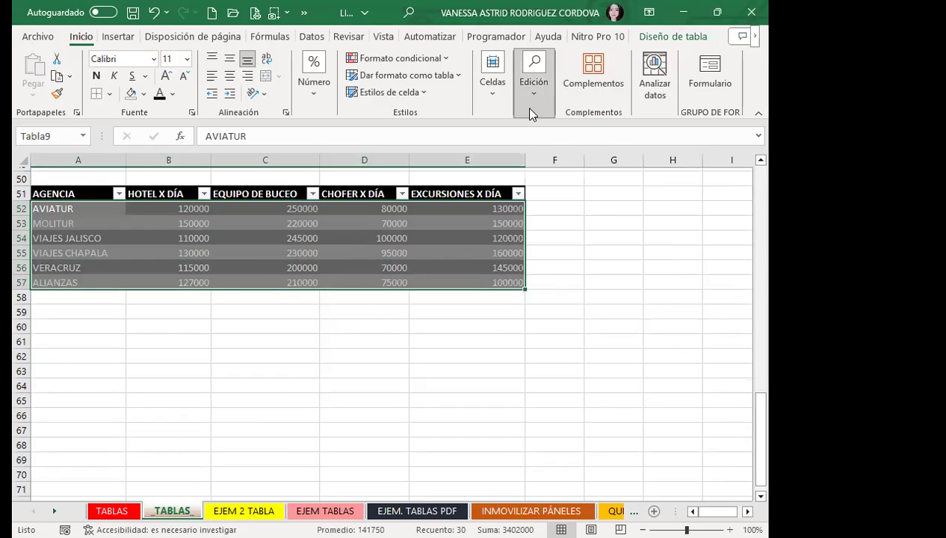
left_click(550, 161)
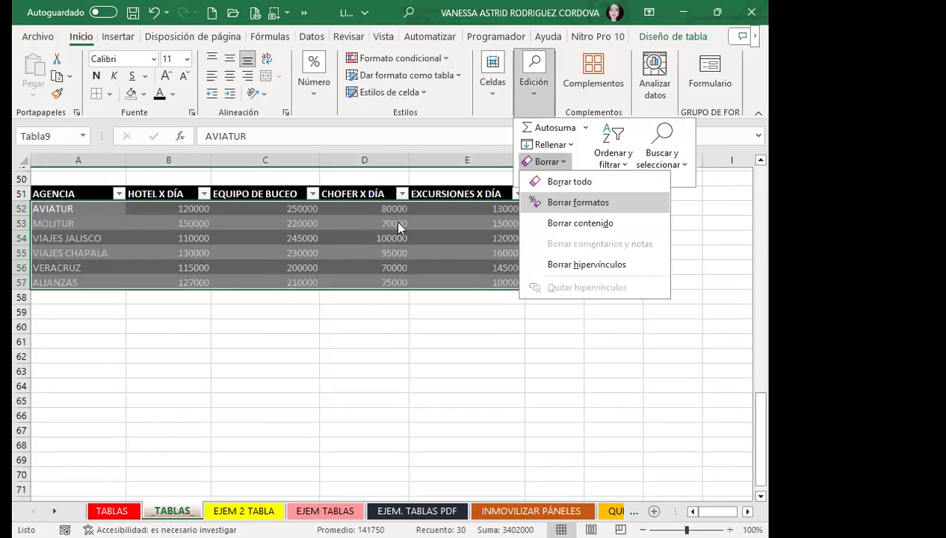
left_click(116, 131)
left_click(89, 224)
left_click_drag(76, 206, 491, 277)
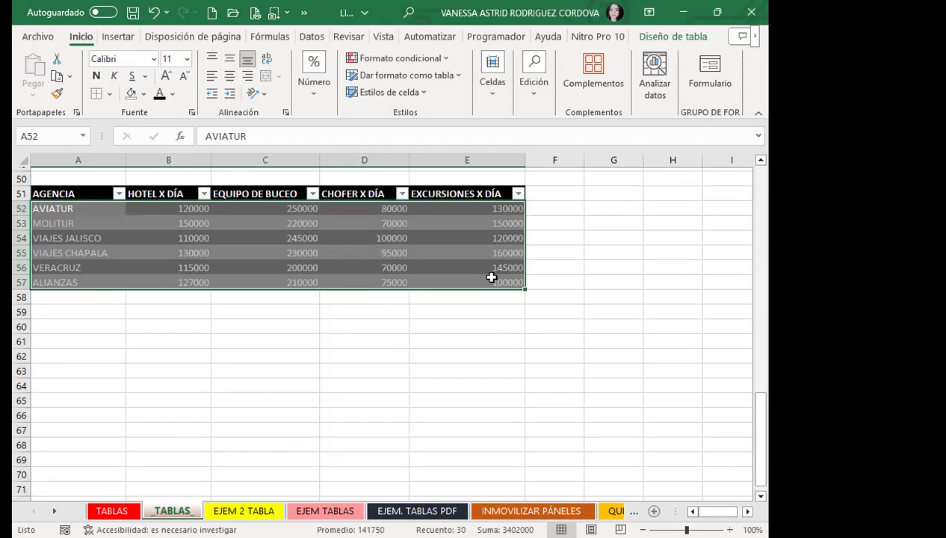
left_click(143, 94)
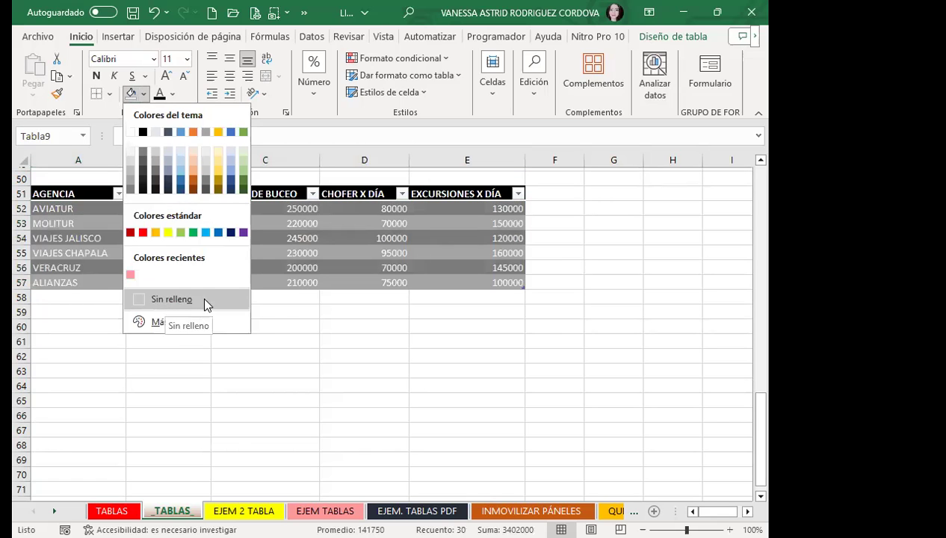
left_click(168, 252)
left_click_drag(54, 206, 511, 287)
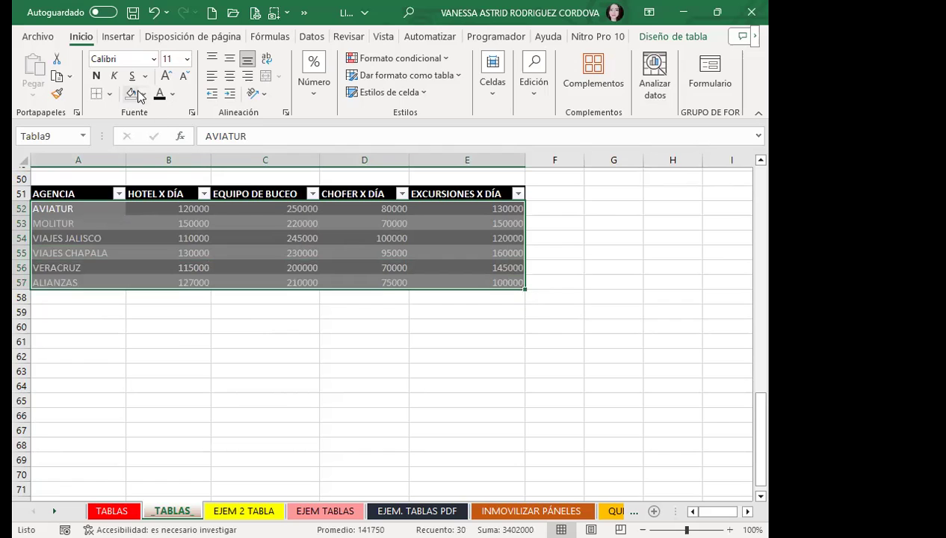
left_click(144, 95)
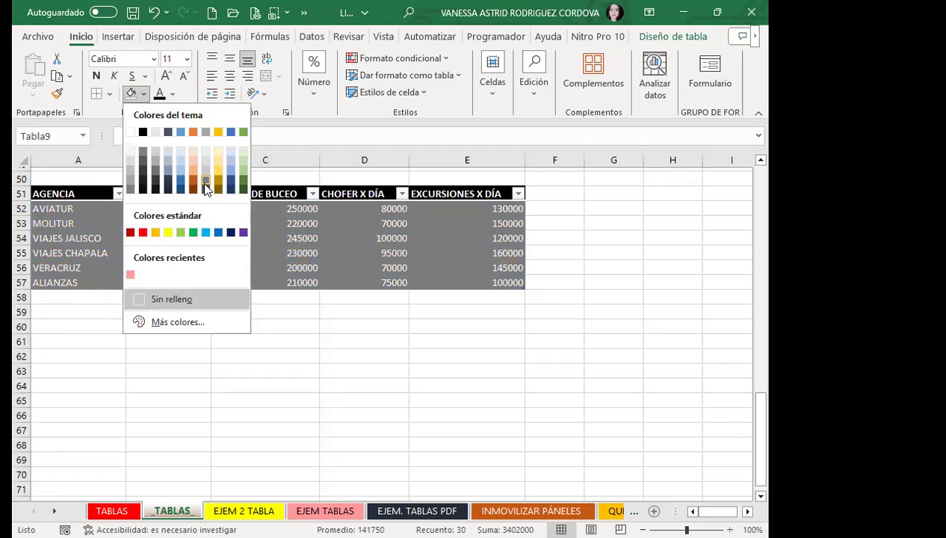
left_click_drag(88, 202, 488, 282)
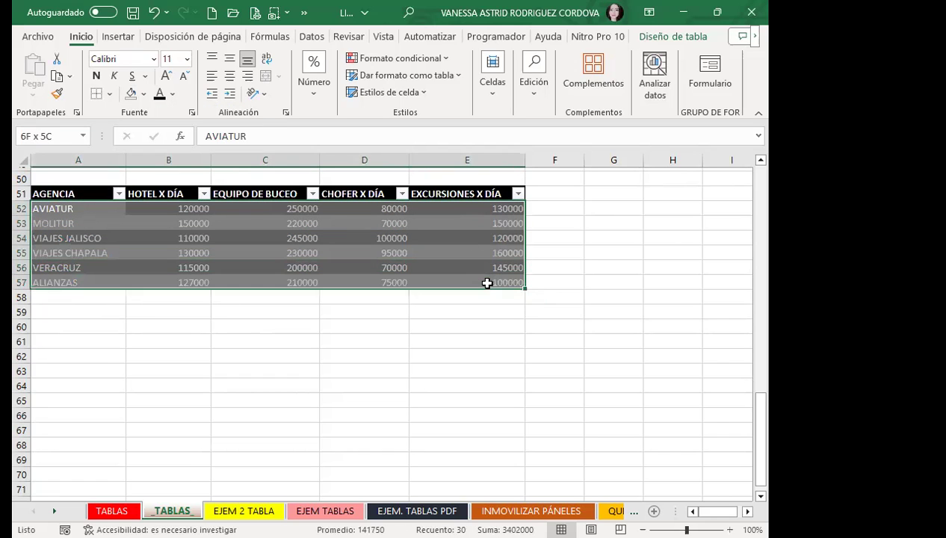
left_click(144, 93)
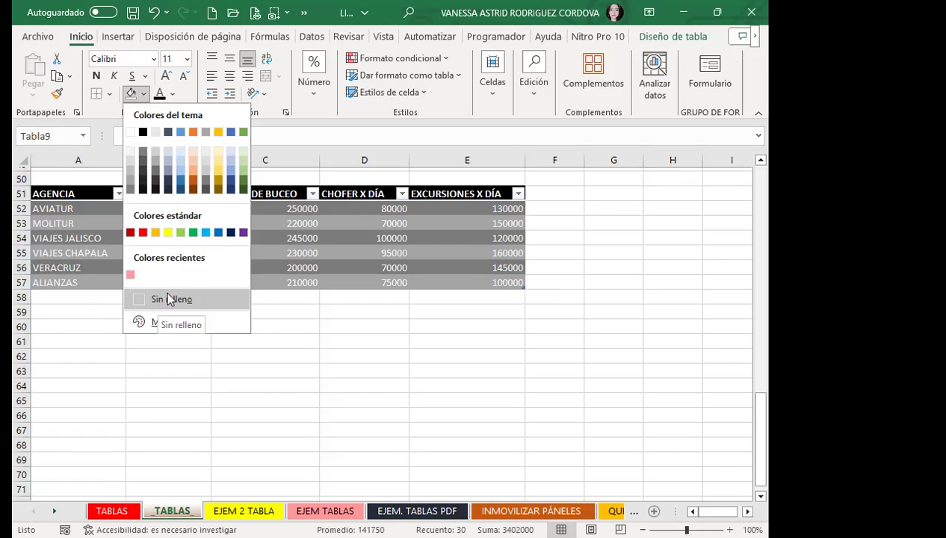
scroll(343, 323, "up", 17)
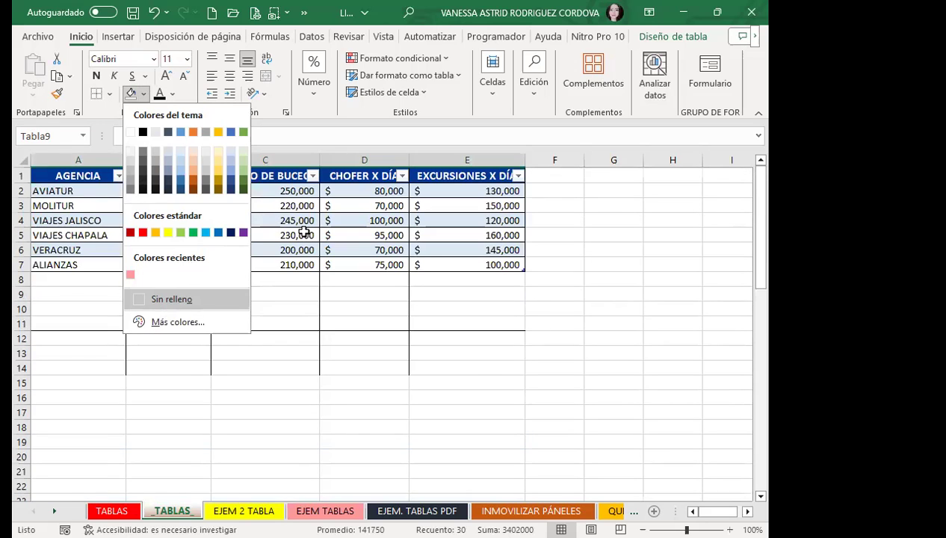
left_click(305, 232)
left_click(74, 162)
left_click(67, 174)
left_click_drag(67, 174, 514, 176)
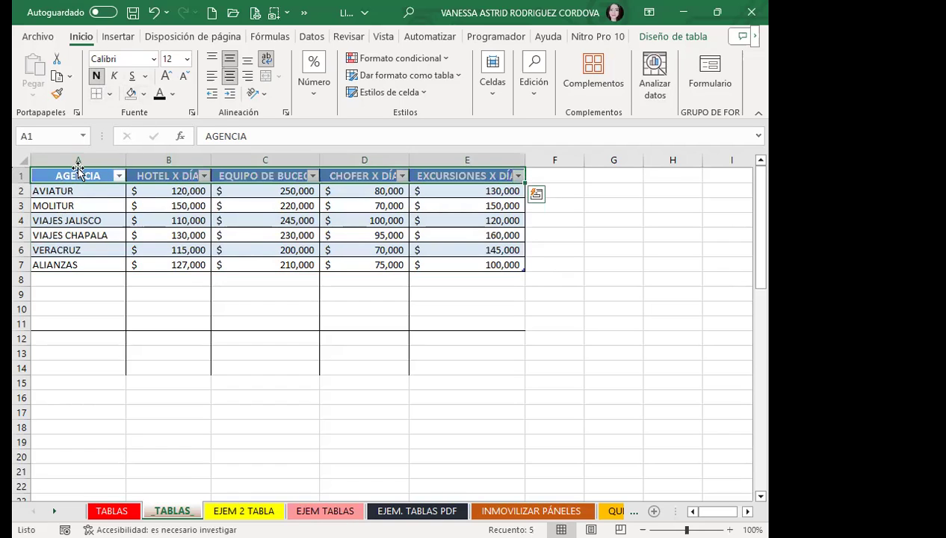
left_click(104, 207)
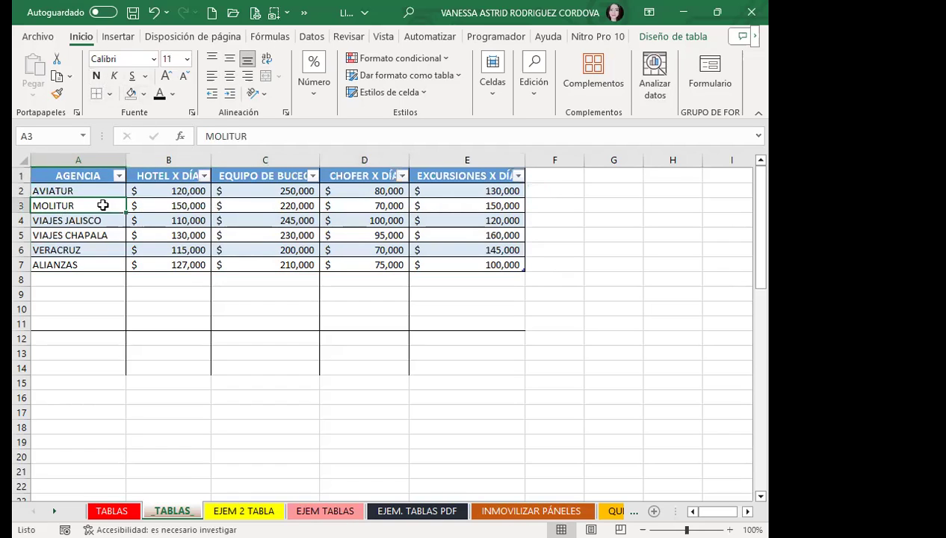
left_click(64, 177)
left_click(153, 174)
left_click(292, 178)
left_click(385, 178)
left_click(445, 175)
scroll(326, 335, "down", 2)
scroll(326, 335, "down", 1)
left_click(112, 511)
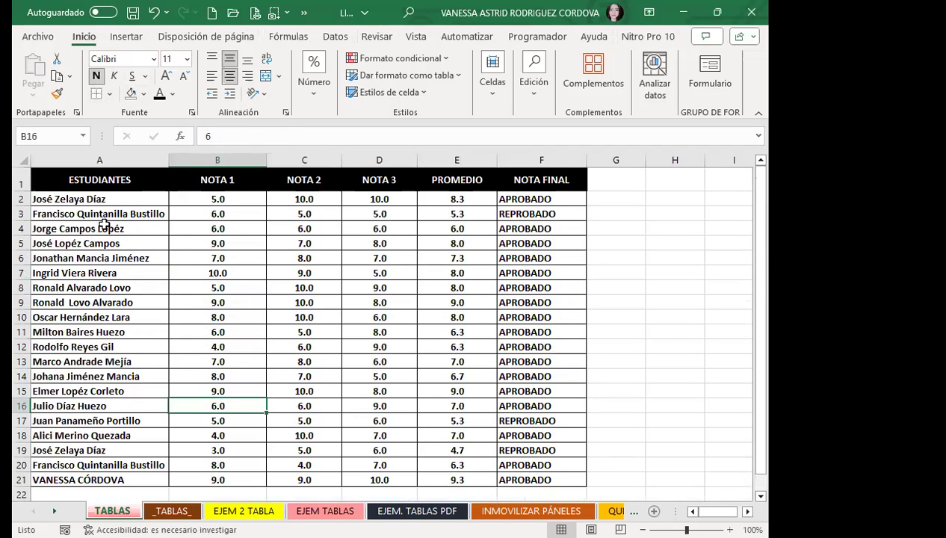
left_click(172, 511)
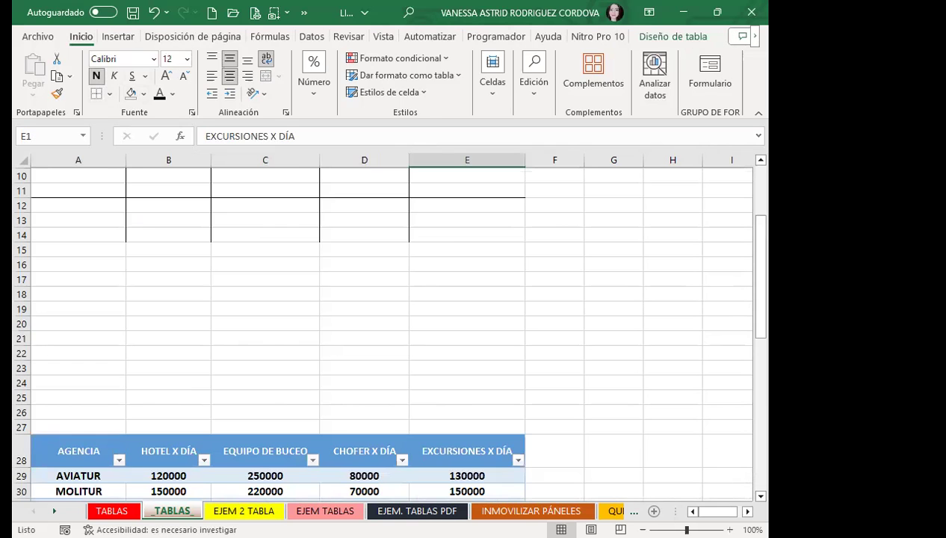
left_click(112, 511)
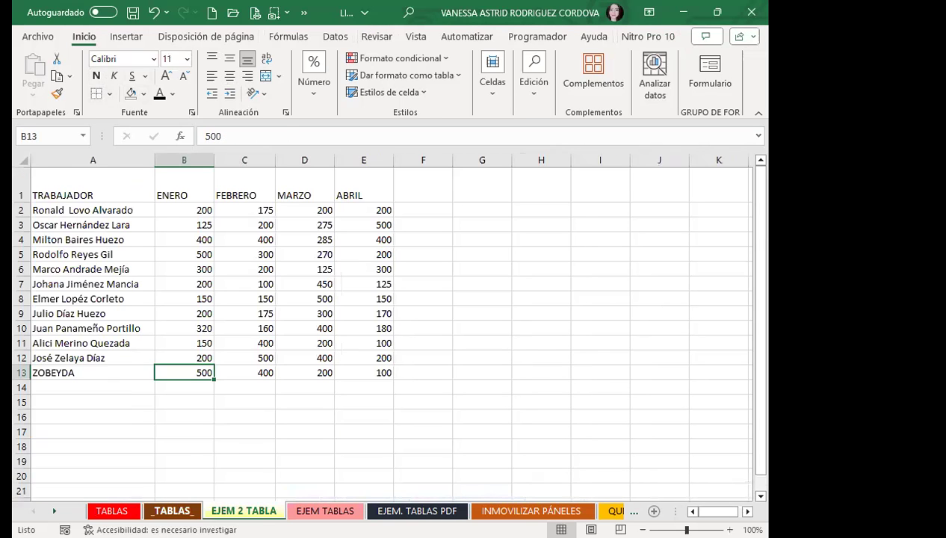
left_click(172, 511)
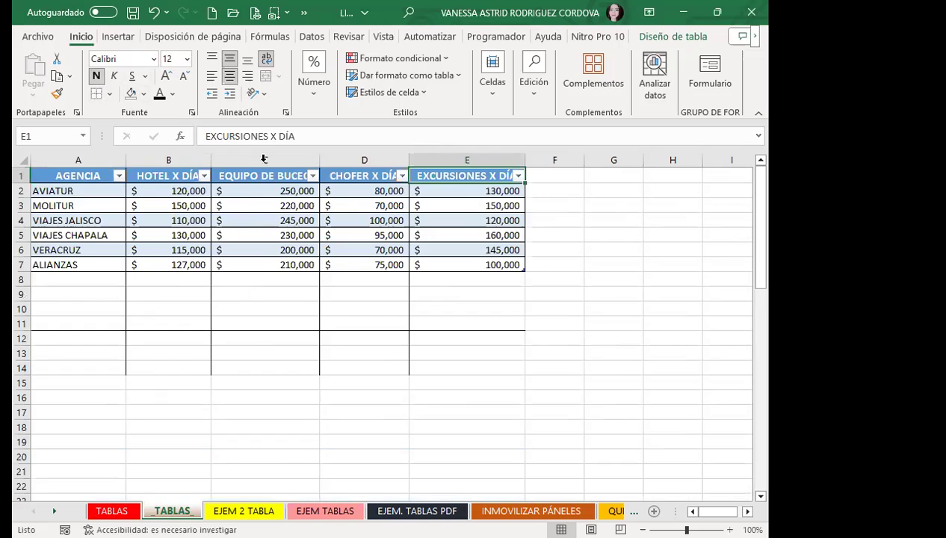
Fill the top table's agency names A2:A7 with orange.
left_click(36, 176)
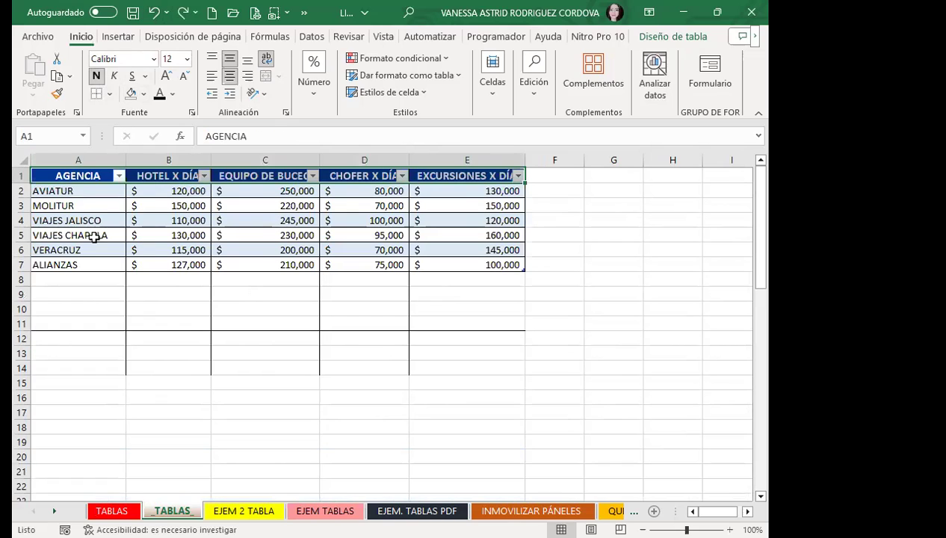
left_click_drag(76, 191, 80, 266)
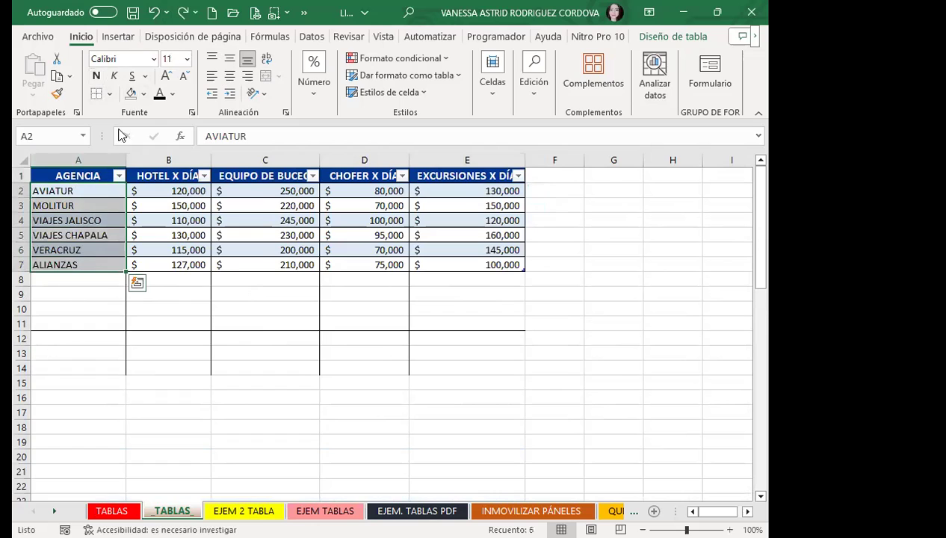
left_click(143, 94)
left_click(154, 231)
left_click(91, 246)
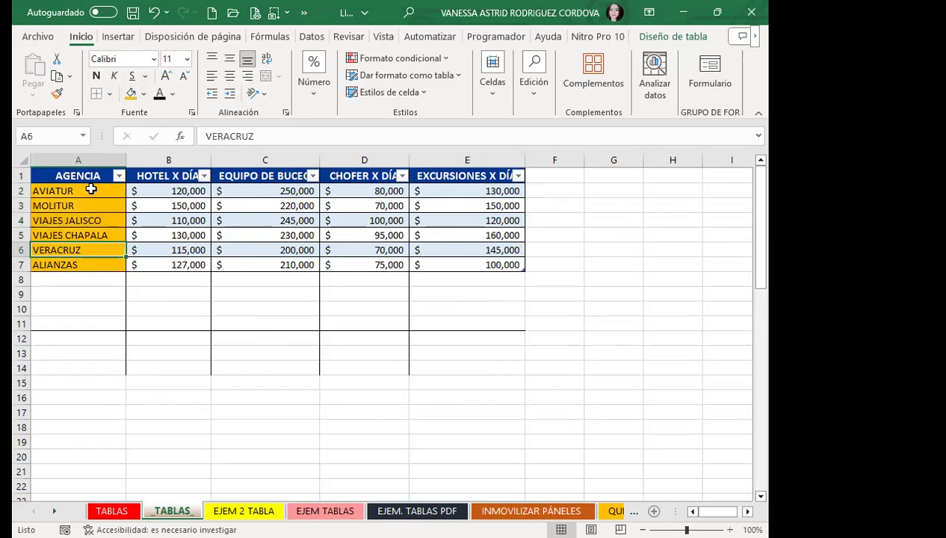
Clear all formats from the top table A1:E7 with Borrar formatos.
left_click_drag(80, 176, 483, 263)
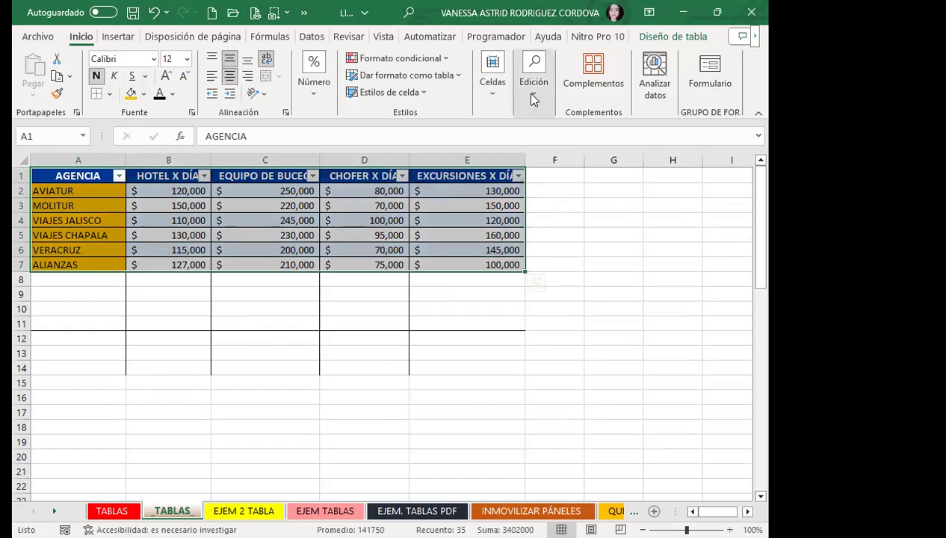
left_click(547, 161)
left_click(572, 203)
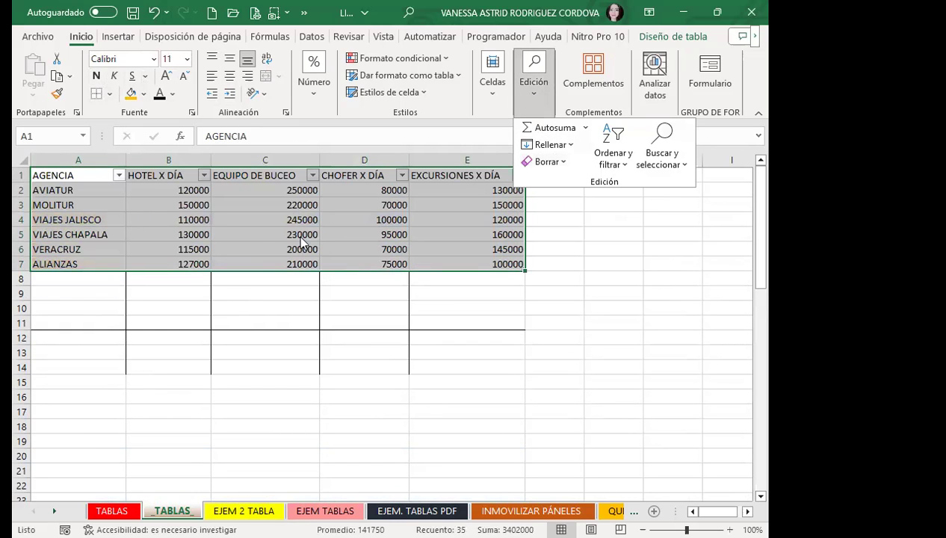
left_click(256, 236)
scroll(265, 274, "down", 1)
scroll(265, 275, "down", 8)
scroll(109, 247, "up", 1)
left_click_drag(75, 228, 486, 333)
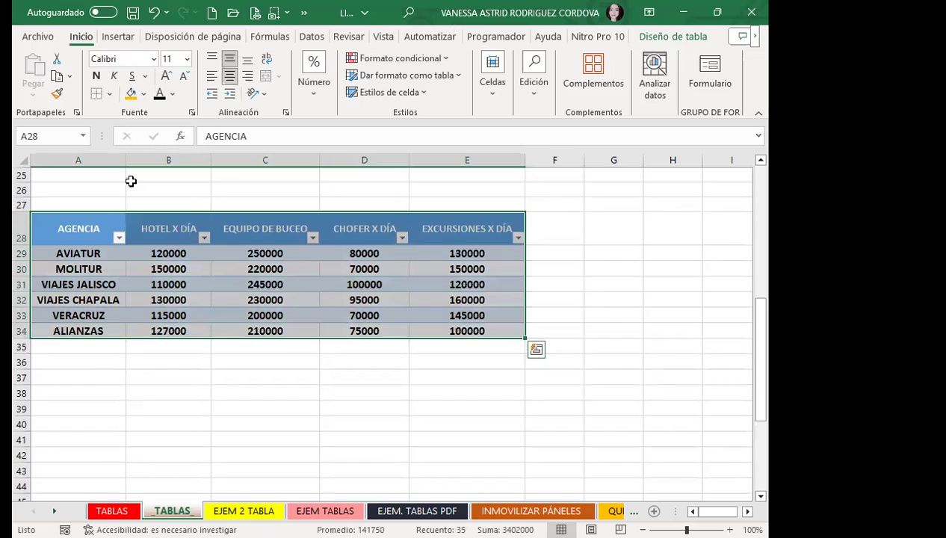
left_click(109, 299)
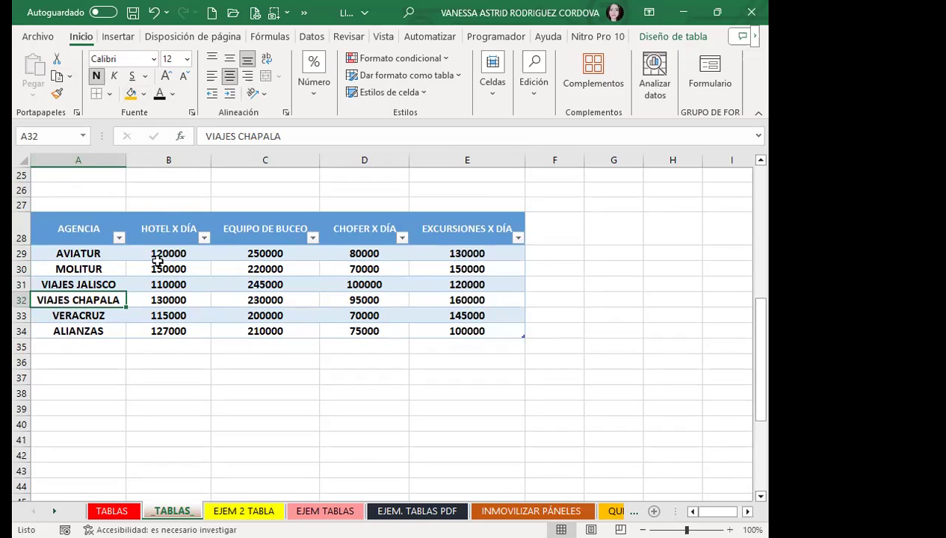
scroll(228, 271, "down", 8)
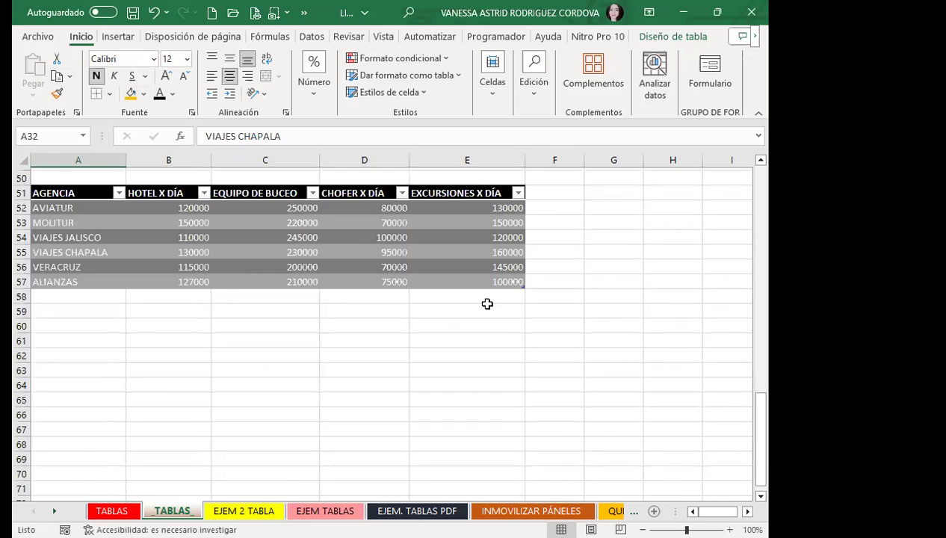
mouse_move(524, 287)
left_mouse_down()
mouse_move(528, 391)
mouse_move(524, 288)
left_mouse_up()
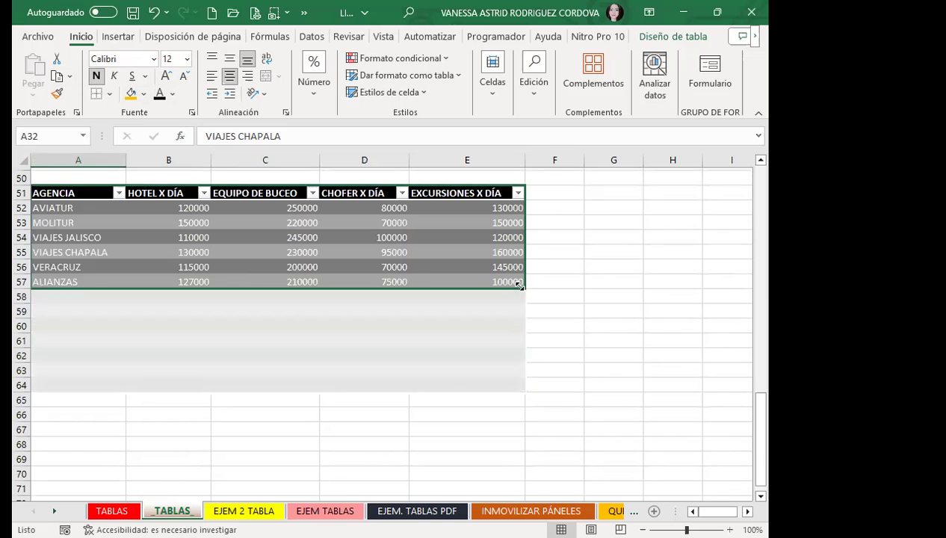
left_click_drag(68, 205, 486, 296)
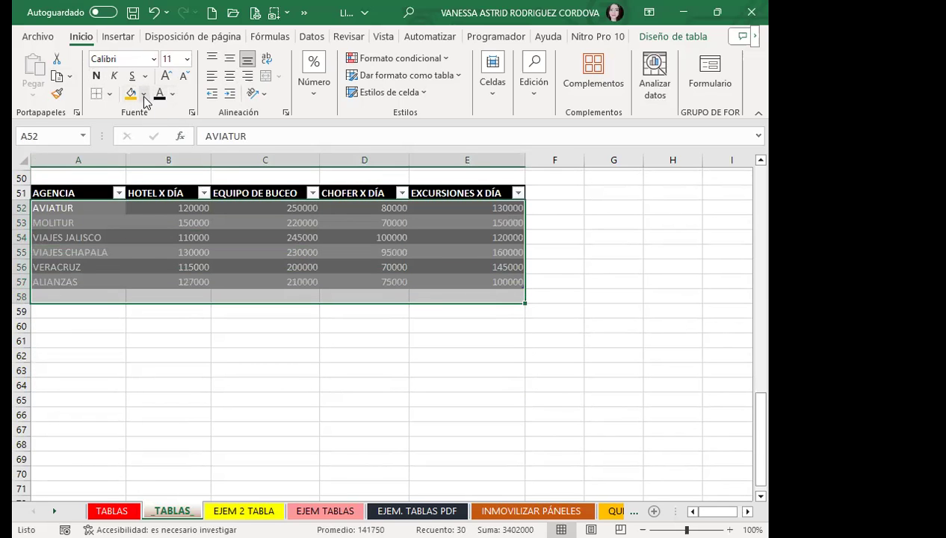
left_click(109, 94)
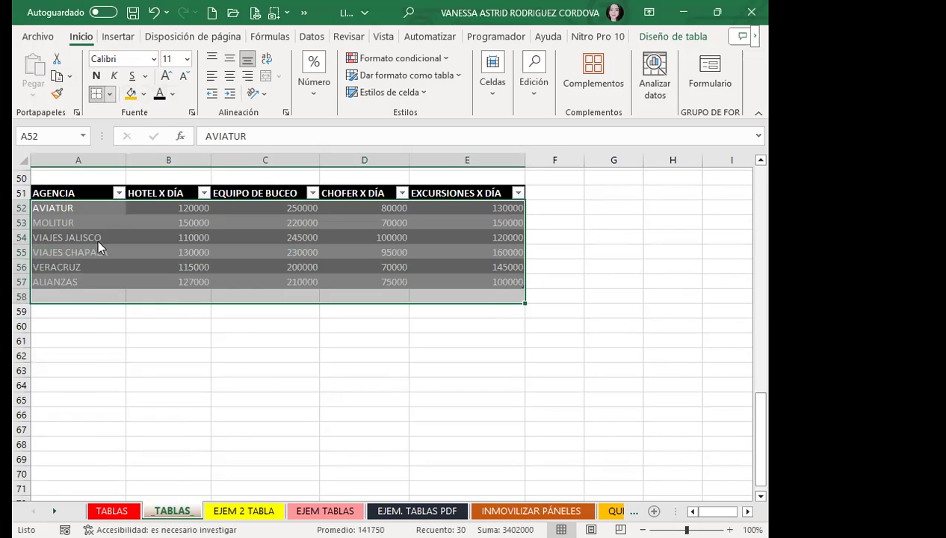
left_click(104, 242)
left_click(265, 252)
mouse_move(518, 287)
left_mouse_down()
mouse_move(521, 373)
mouse_move(513, 276)
left_mouse_up()
left_click(467, 340)
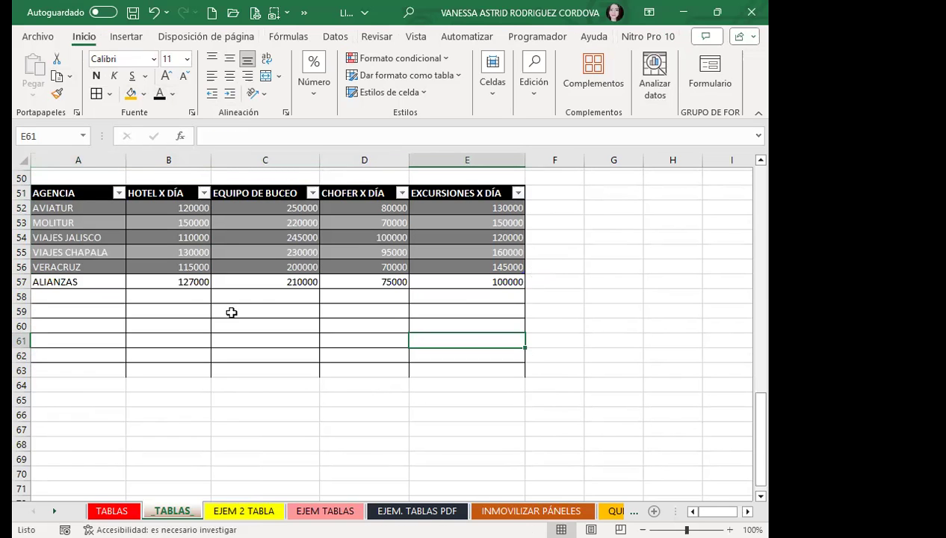
key("ctrl+z")
left_click(228, 297)
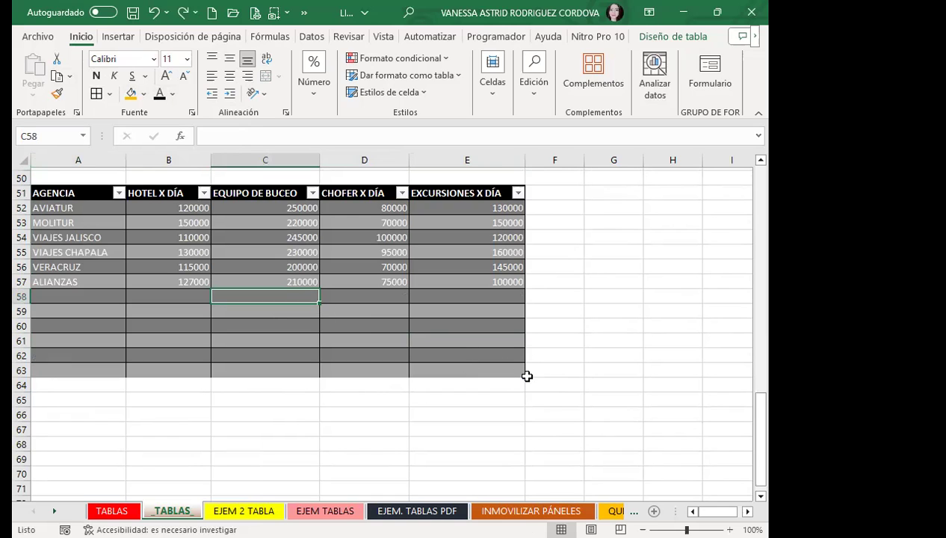
left_click_drag(521, 376, 519, 283)
left_click(315, 346)
left_click(82, 309)
left_click_drag(23, 296, 26, 385)
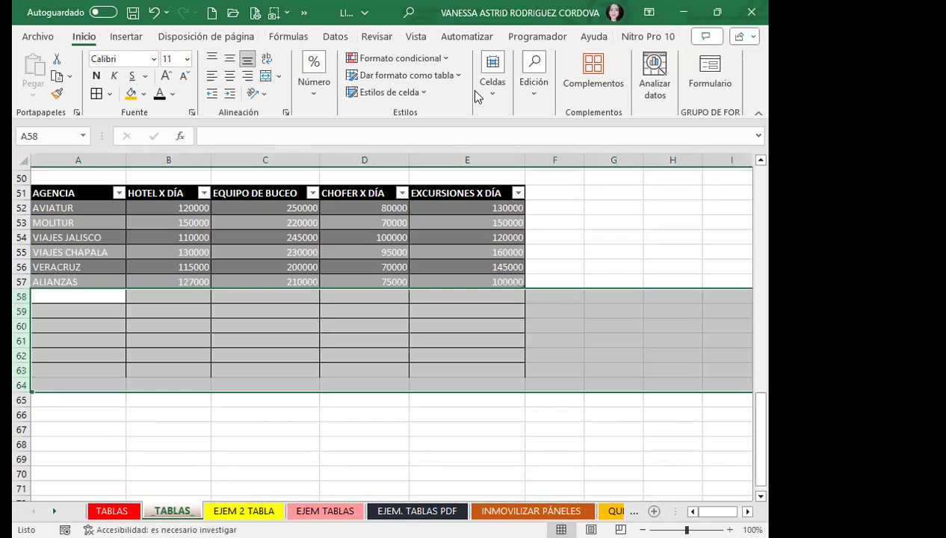
left_click(492, 86)
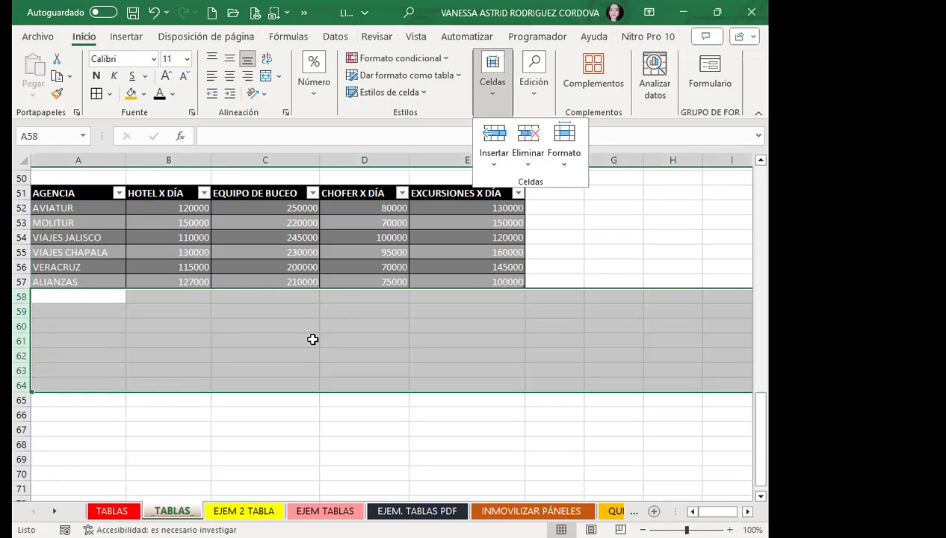
left_click_drag(258, 291, 299, 275)
left_click(432, 318)
left_click(276, 282)
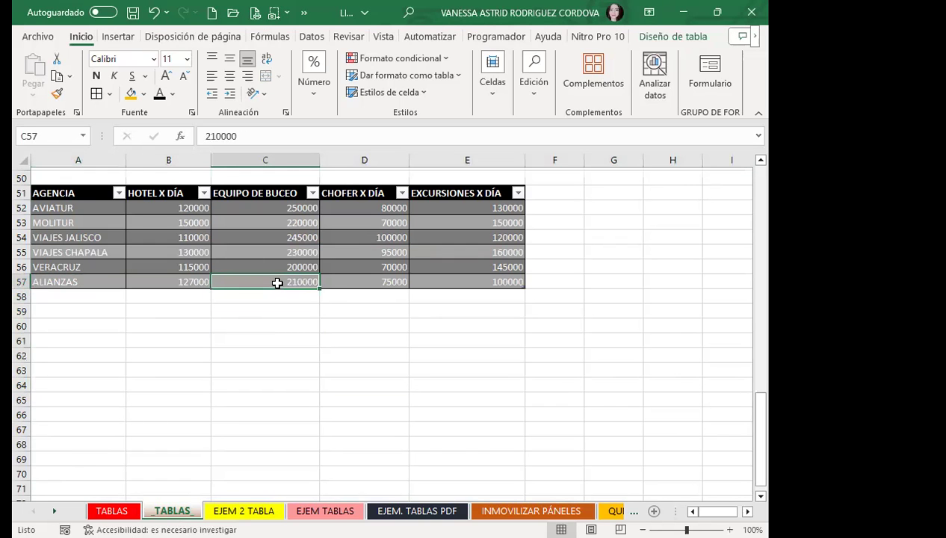
scroll(277, 282, "up", 10)
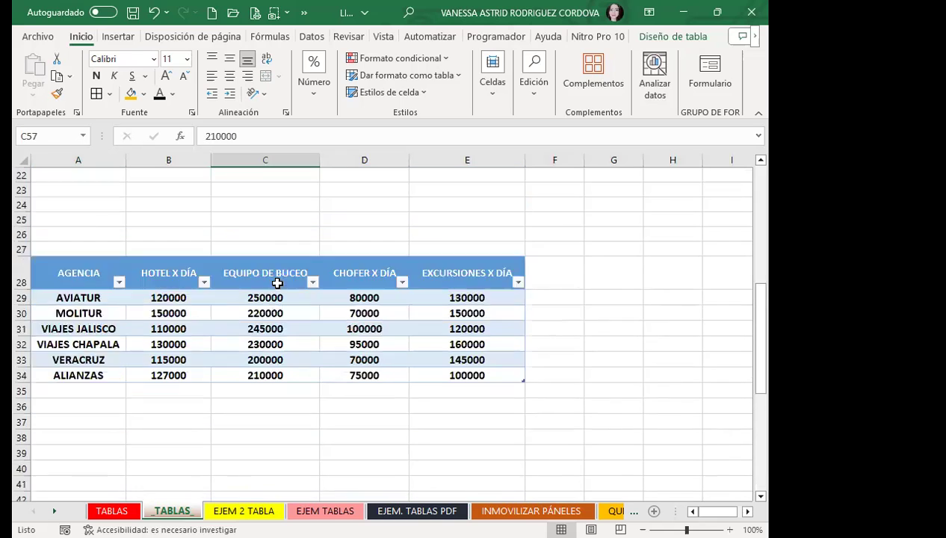
Extend the light-blue table down to row 39.
left_click(406, 342)
scroll(531, 348, "down", 4)
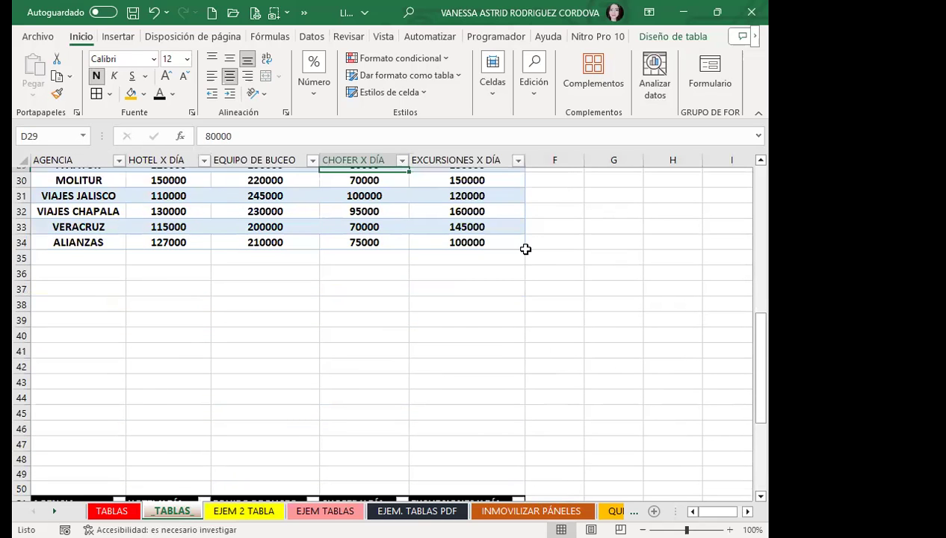
mouse_move(523, 248)
left_mouse_down()
mouse_move(526, 341)
mouse_move(526, 250)
left_mouse_up()
left_click(397, 314)
Enter VANESSA, CARLOS and JAIME in A35–A37 of the light-blue table.
left_click(109, 264)
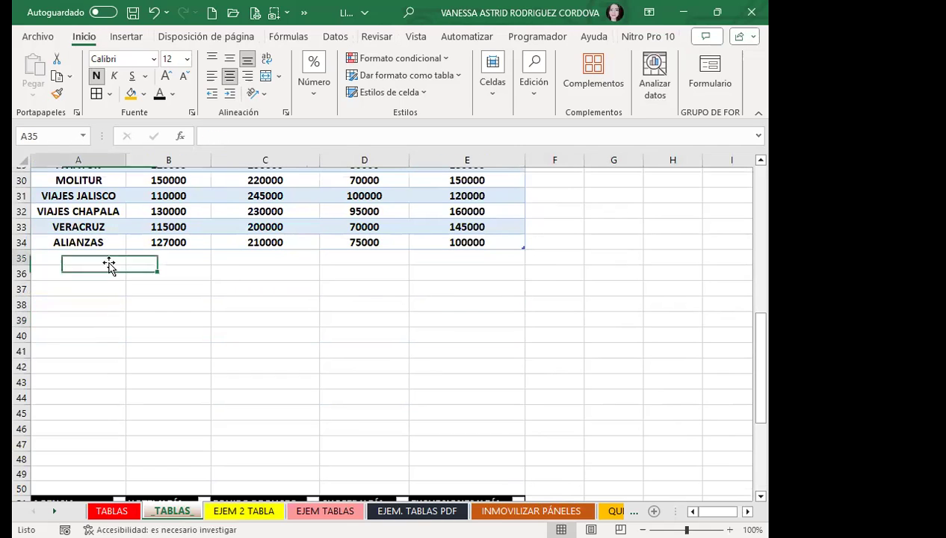
type("VANESS")
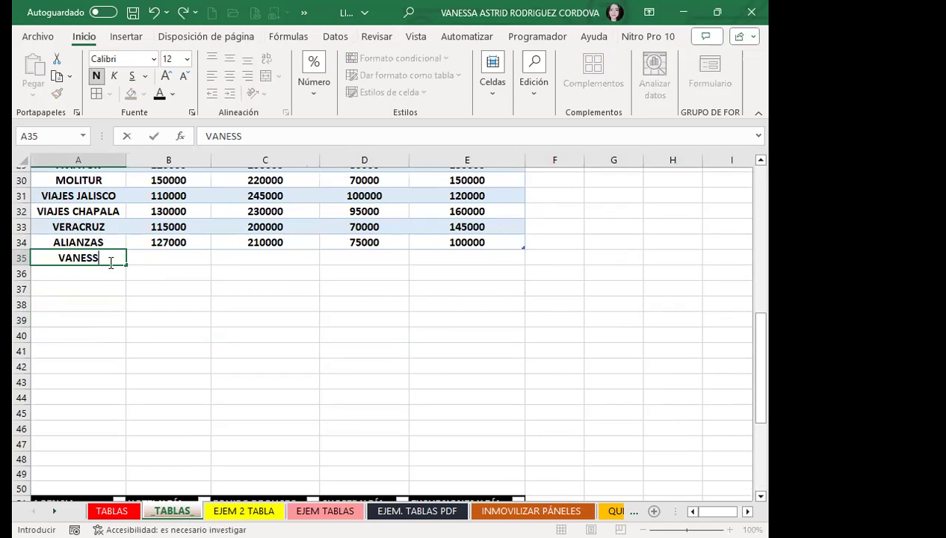
key("Return")
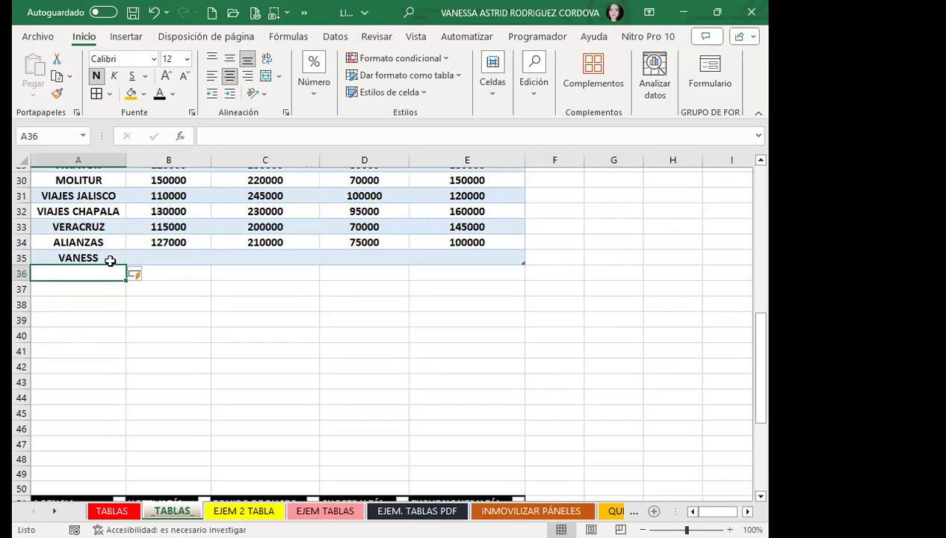
left_click(110, 260)
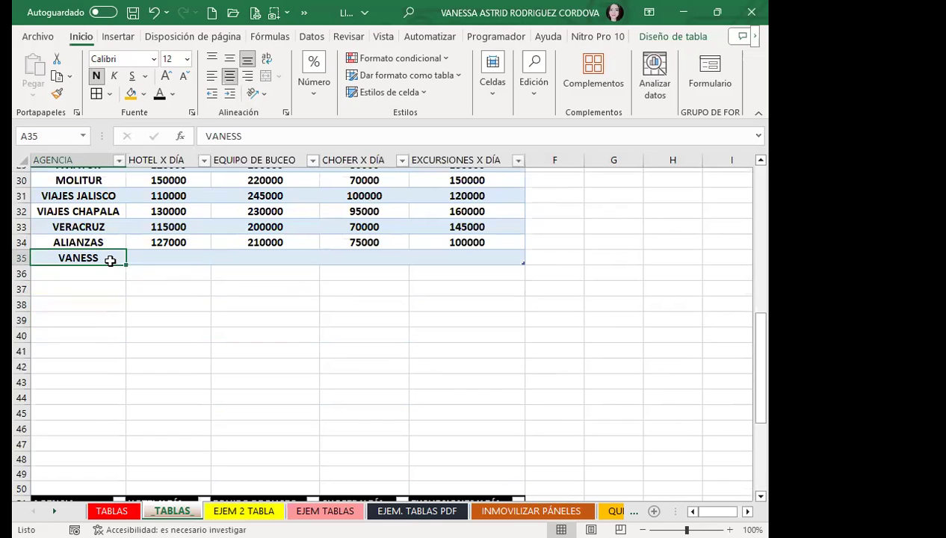
type("VANESSA")
key("Return")
type("CARLOS")
key("Return")
type("JAIME")
key("Return")
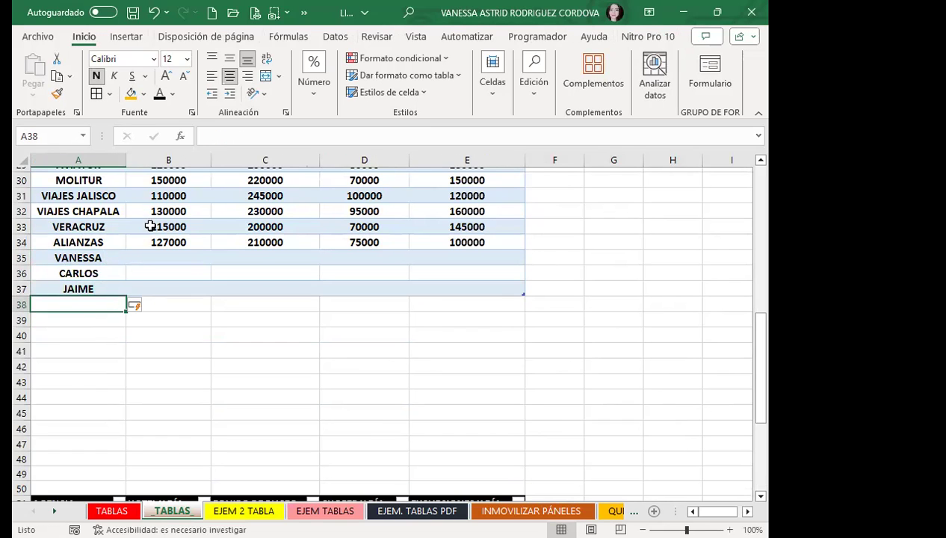
Enter CARLOS, JAUME and RAFAEL in A58–A60 under the dark table.
scroll(164, 314, "down", 5)
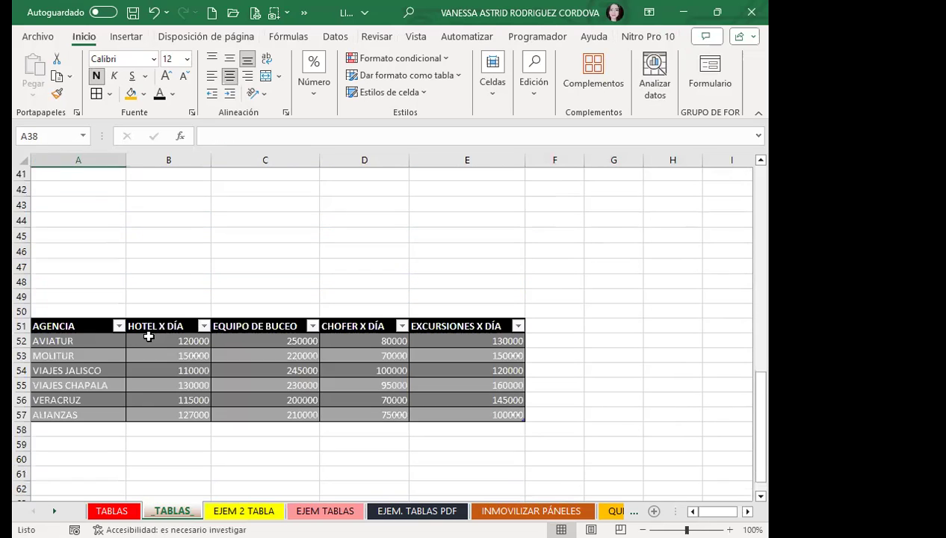
left_click(70, 385)
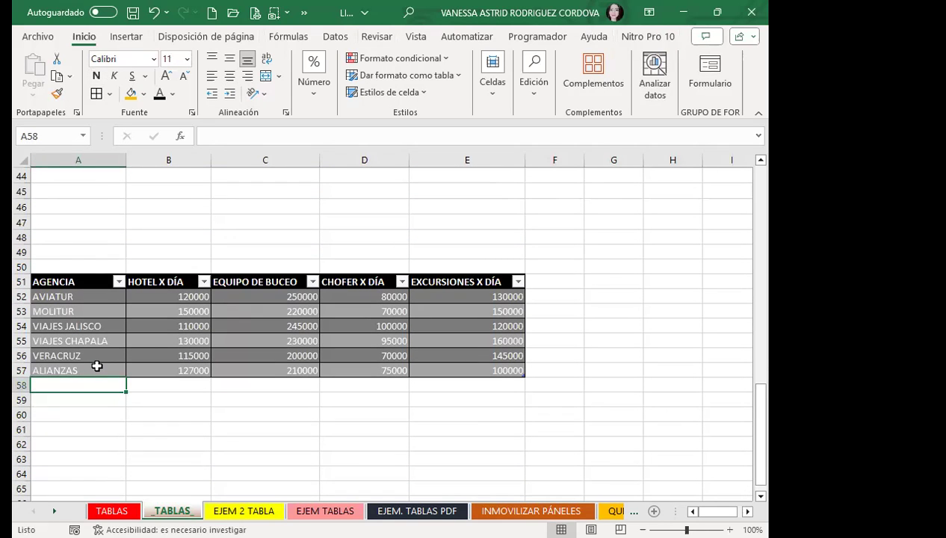
type("CARLOS")
key("Return")
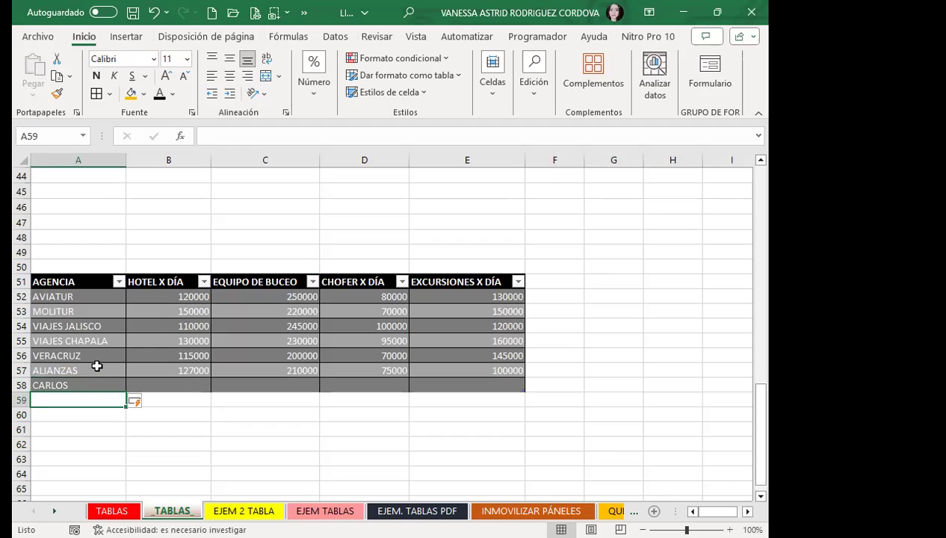
type("JAU")
type("ME")
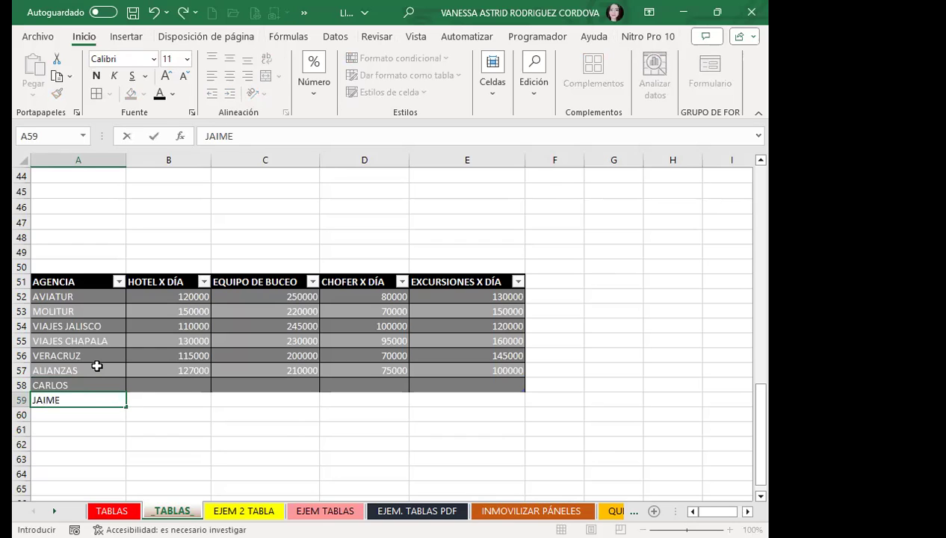
key("Return")
type("RAFAEL")
key("Return")
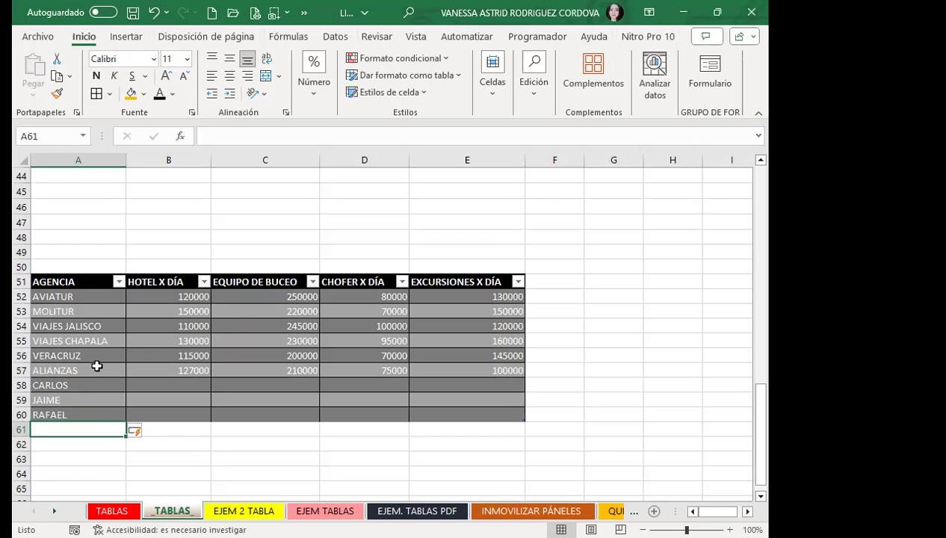
Enter JAIME, CARLOS and DA in A8–A10, then go to the EJEM 2 TABLA sheet.
scroll(255, 374, "up", 14)
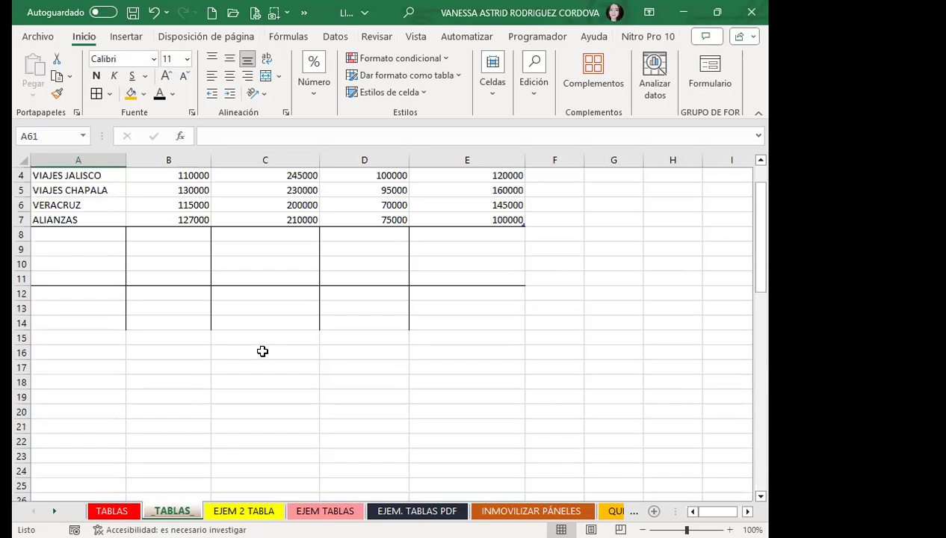
left_click(295, 223)
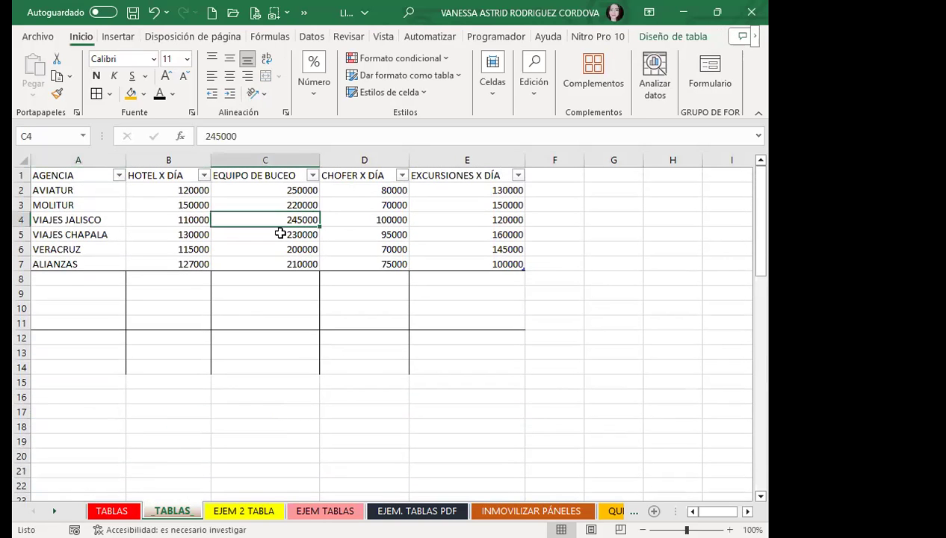
left_click(71, 278)
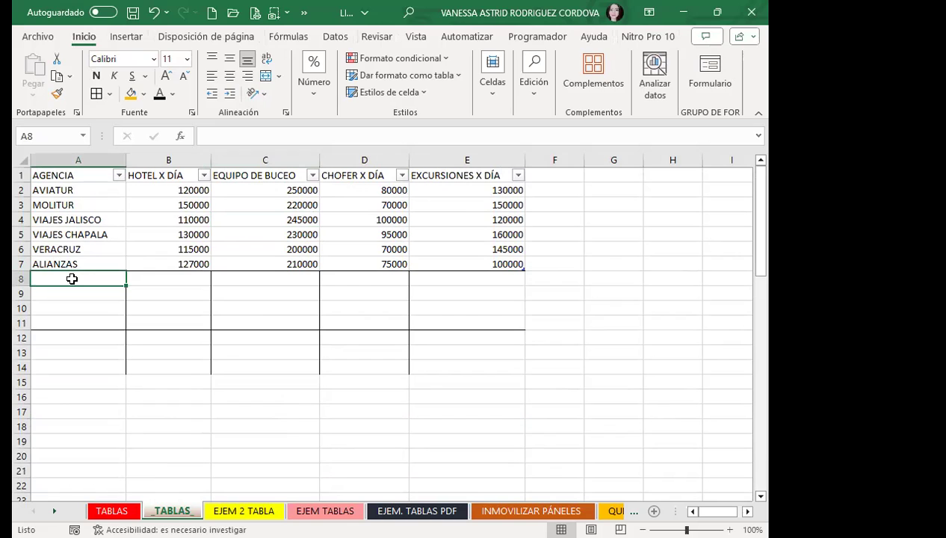
type("JAIME")
key("Return")
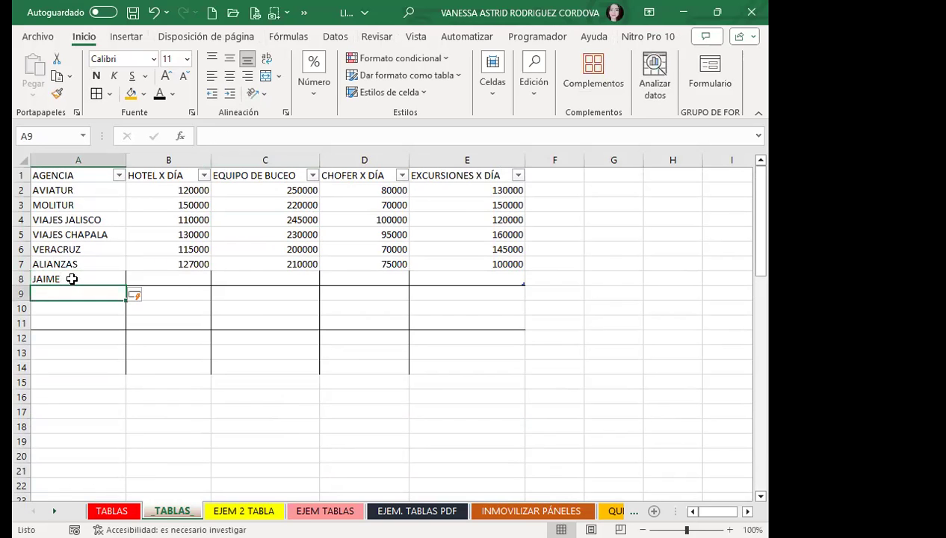
type("CARLOS")
key("Return")
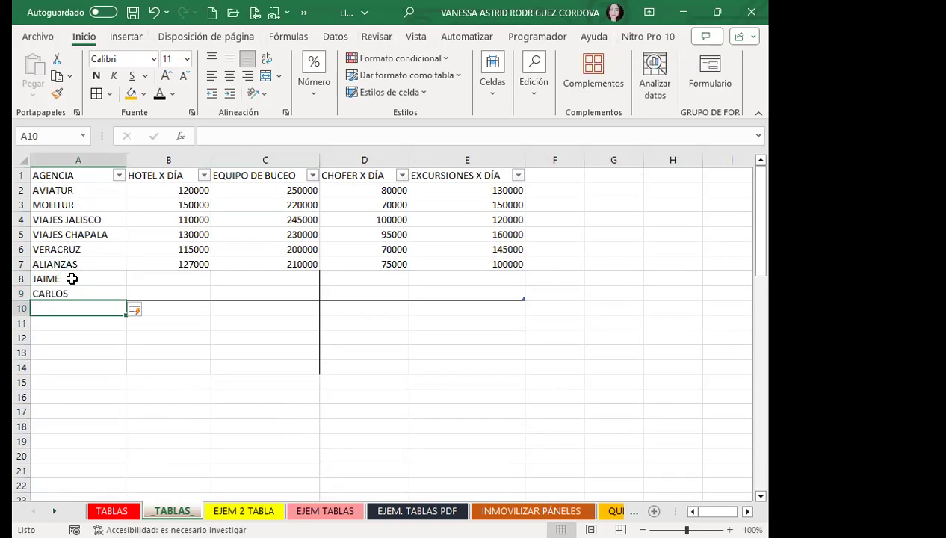
type("DANIEL")
key("Return")
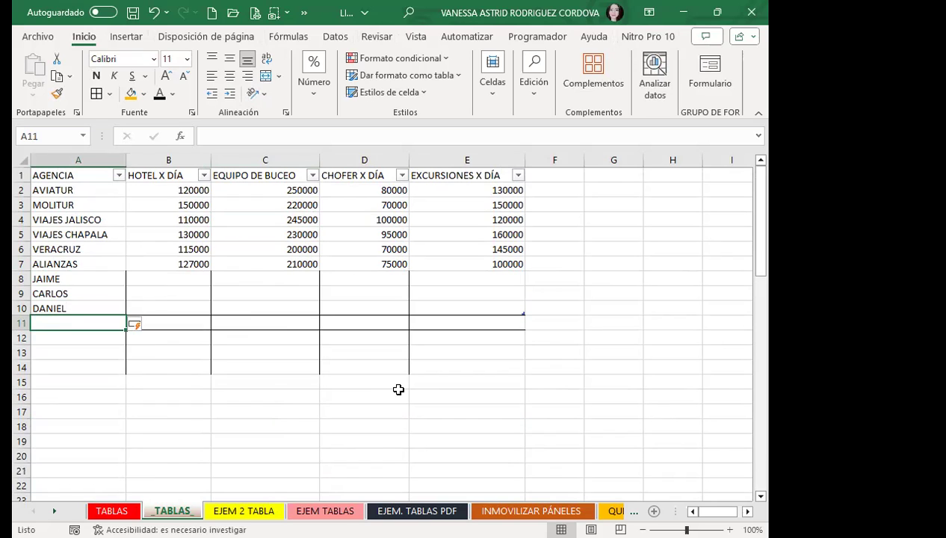
key("ctrl+Page_Down")
Try a dark green table style on A1:E13 without filter arrows, then undo it.
left_click(208, 342)
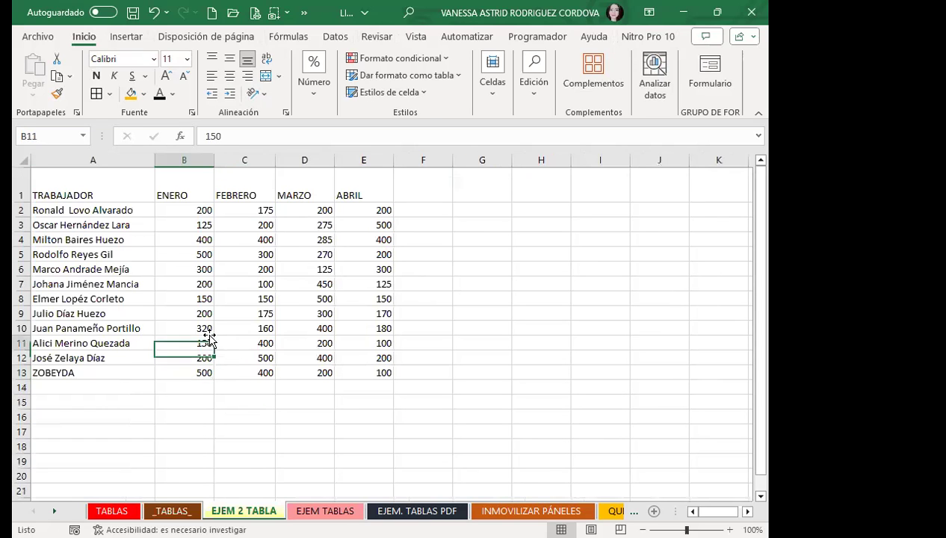
left_click(184, 237)
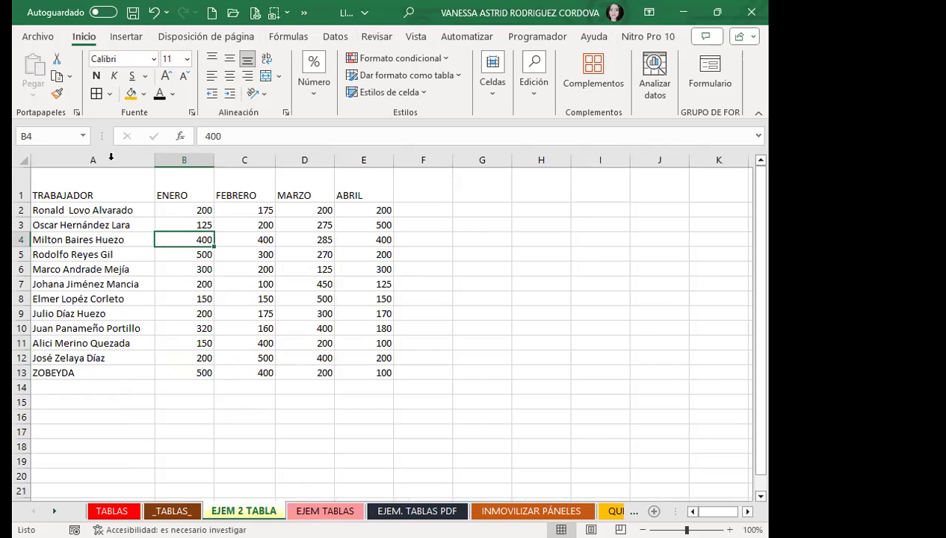
left_click(402, 78)
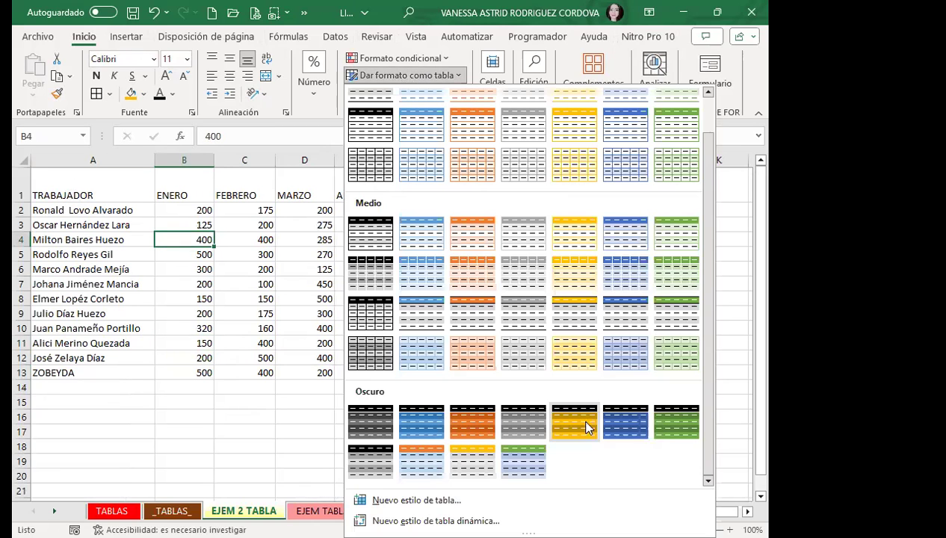
left_click(681, 431)
key("Return")
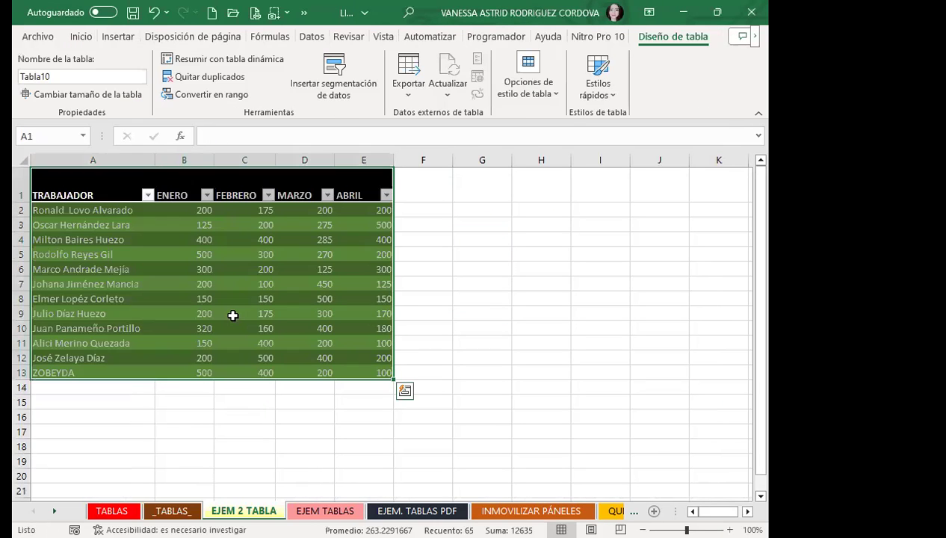
left_click(234, 324)
key("ctrl+shift+l")
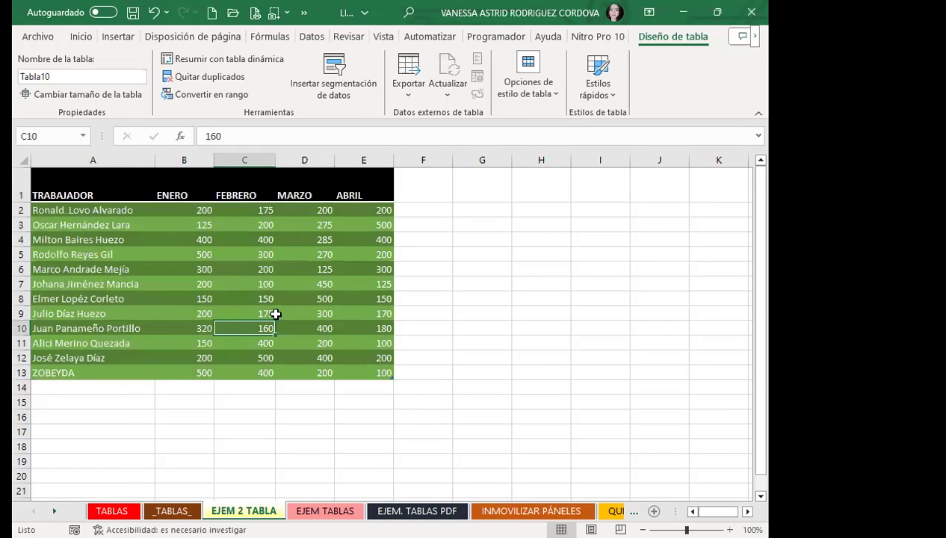
left_click(230, 285)
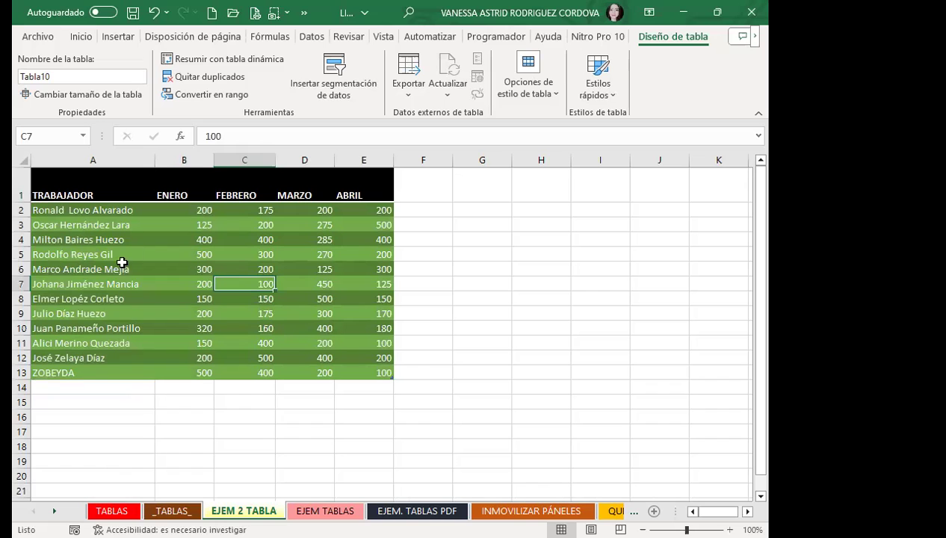
left_click(73, 385)
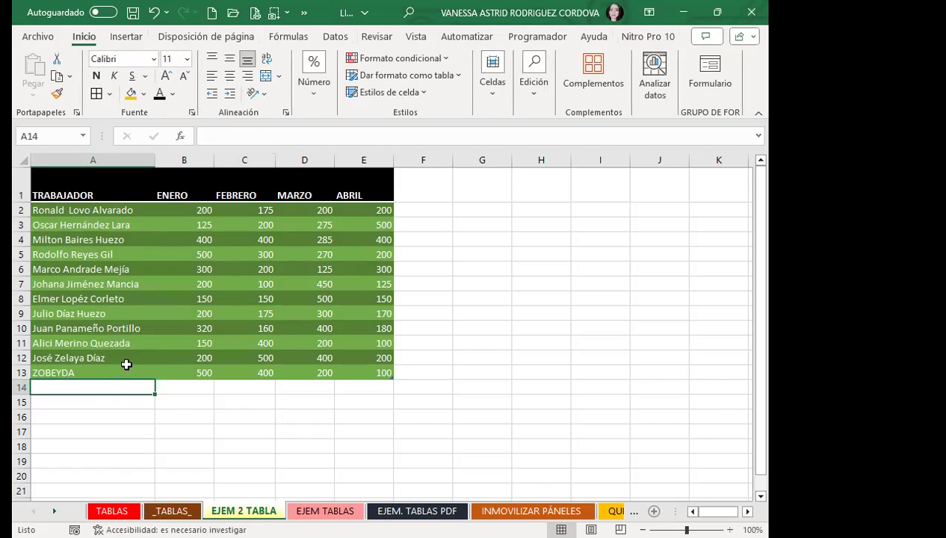
left_click(123, 372)
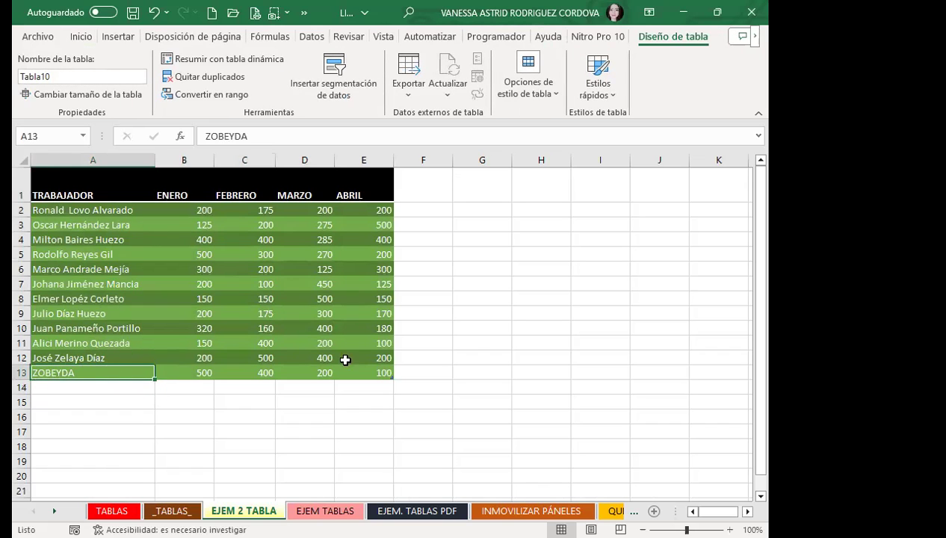
key("ctrl+z")
key("ctrl+z")
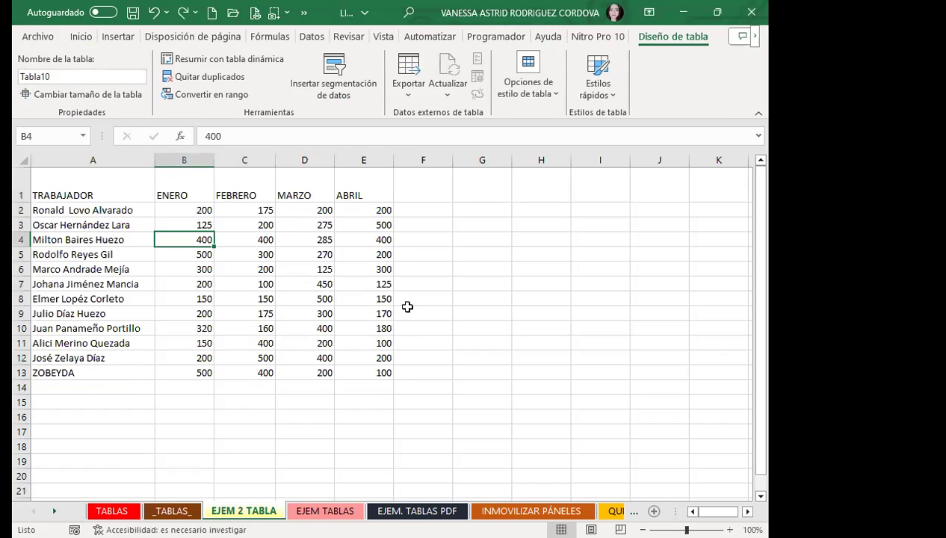
Type the headings MAYO in F1 and JUNIO in G1.
left_click(431, 188)
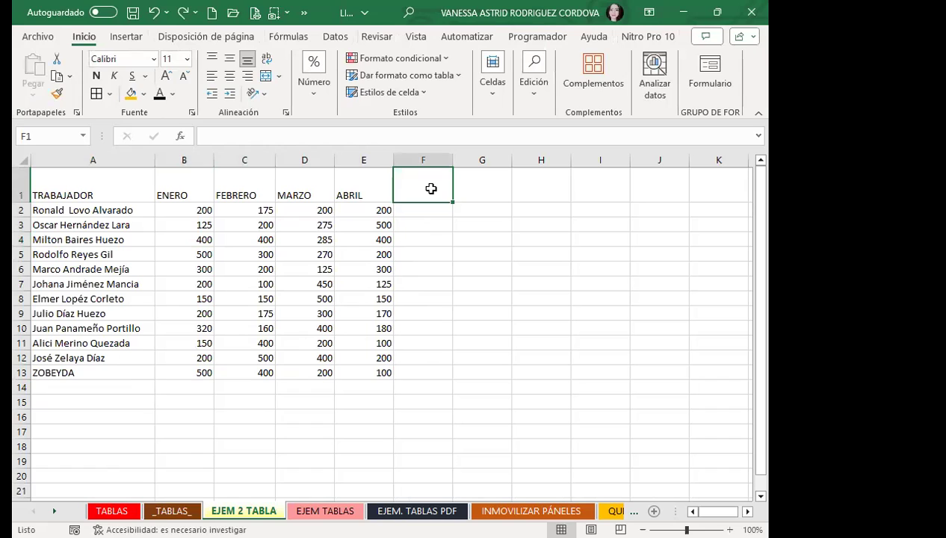
type("MAYO")
key("Return")
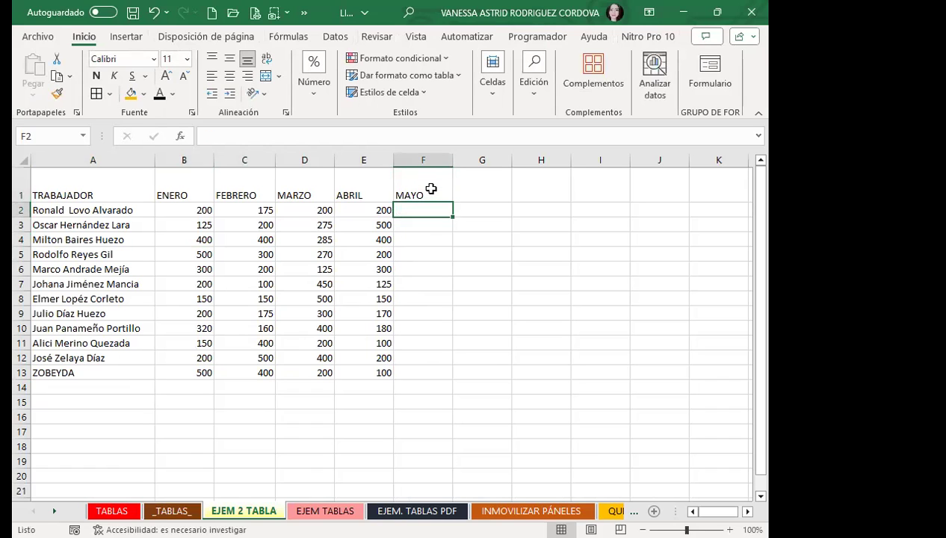
key("Up")
key("Right")
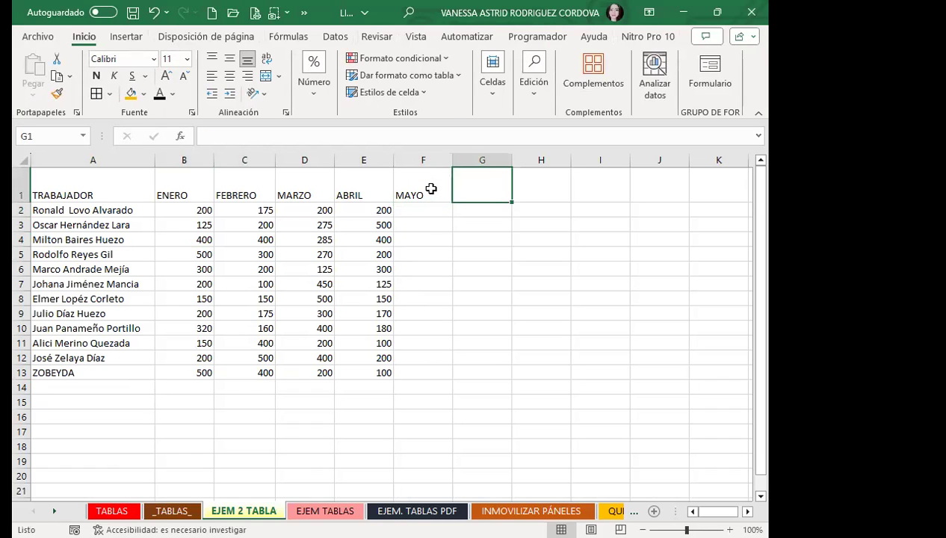
type("JUNIO")
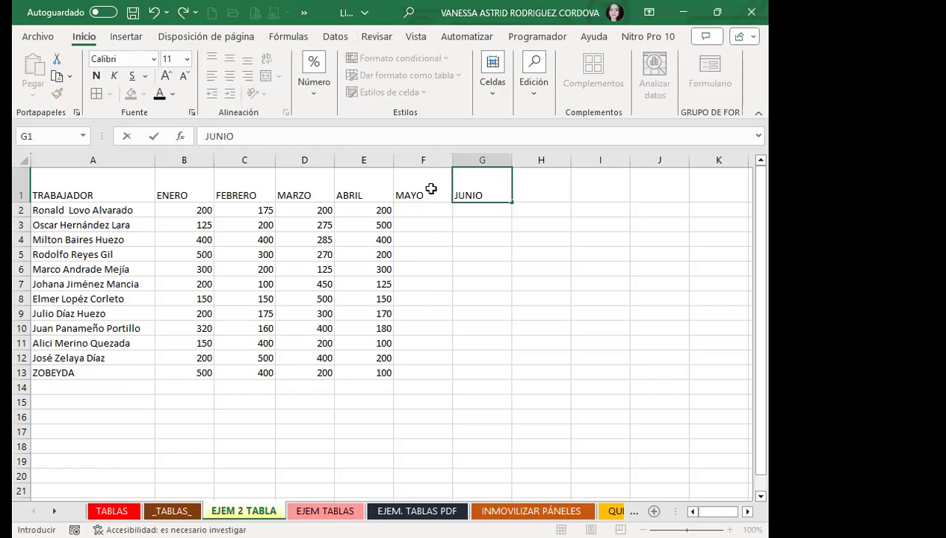
key("Return")
Delete the MAYO and JUNIO headings from F1:G1.
left_click(486, 262)
left_click_drag(422, 196, 473, 197)
key("Delete")
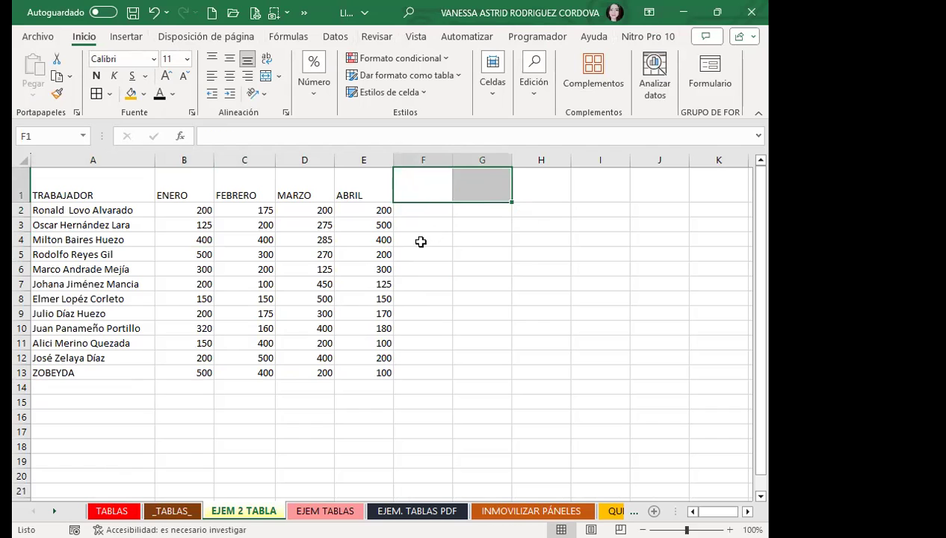
left_click(401, 298)
left_click(234, 249)
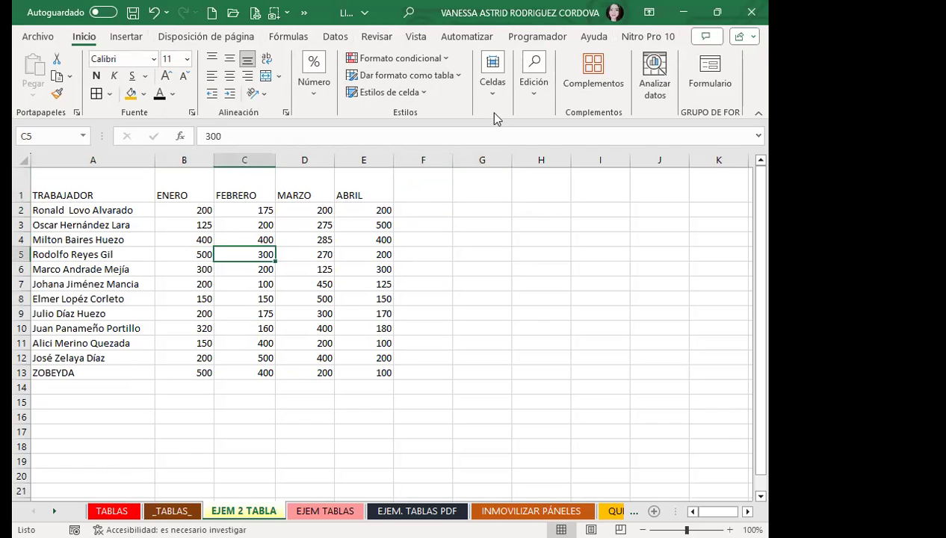
Format A1:E13 as a dark green table and hide its filter buttons.
left_click(455, 77)
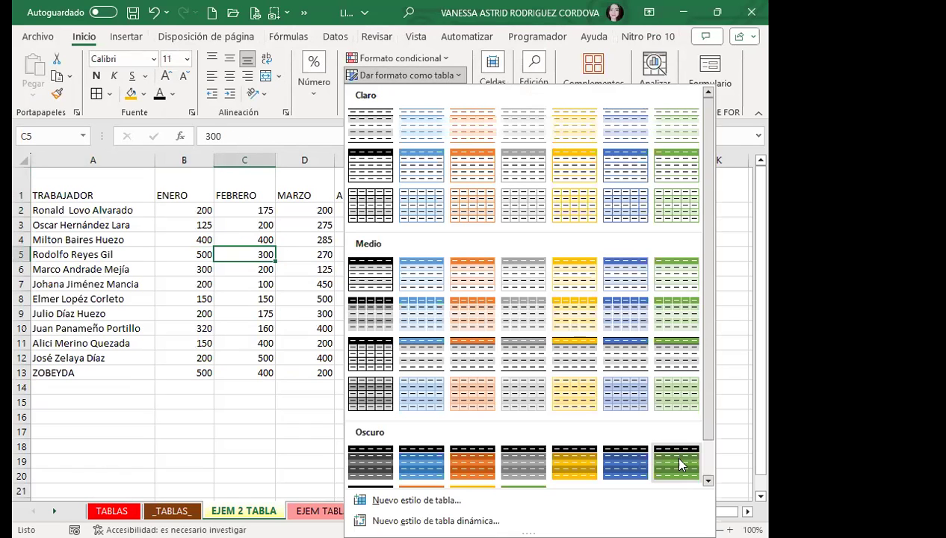
left_click(490, 372)
left_click(413, 307)
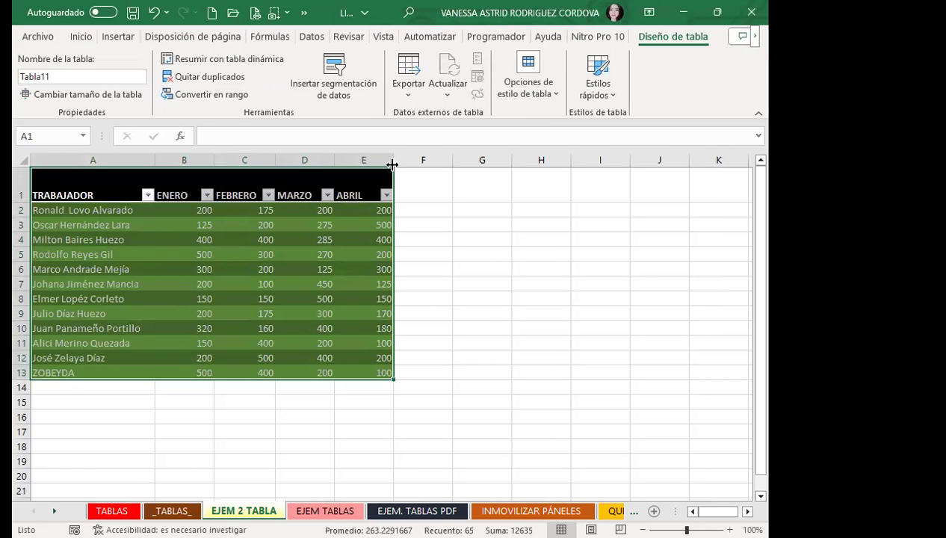
key("ctrl+shift+l")
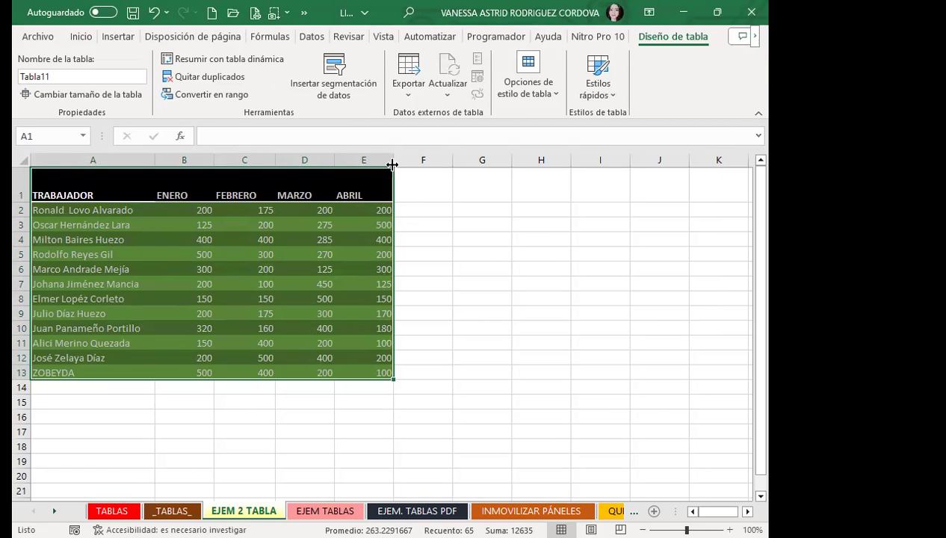
Add a MAYO heading in F1, extending the table to column F.
left_click(424, 193)
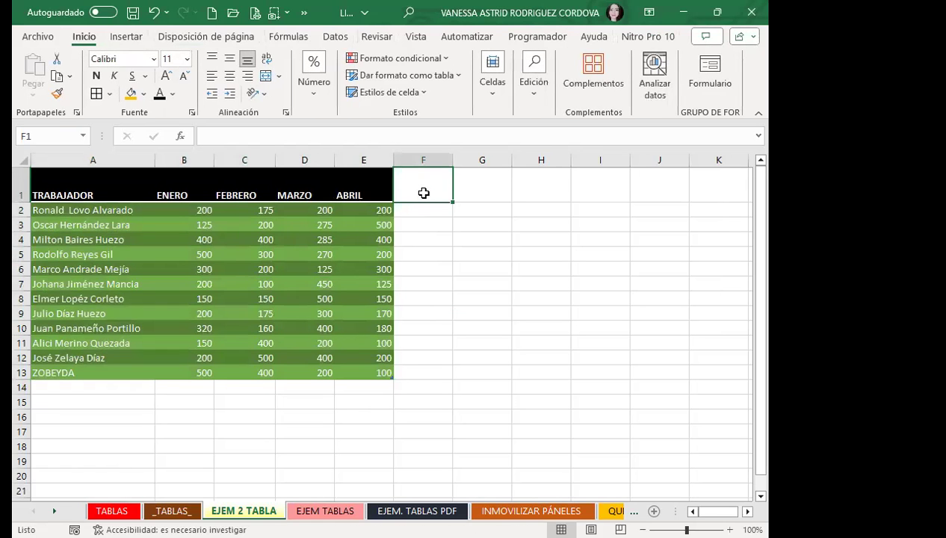
type("MAYO")
key("Return")
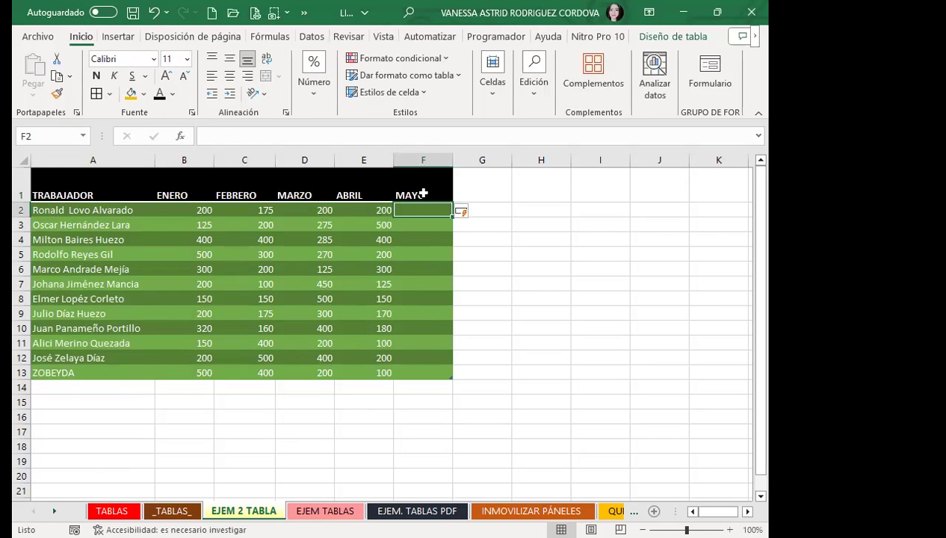
left_click(424, 194)
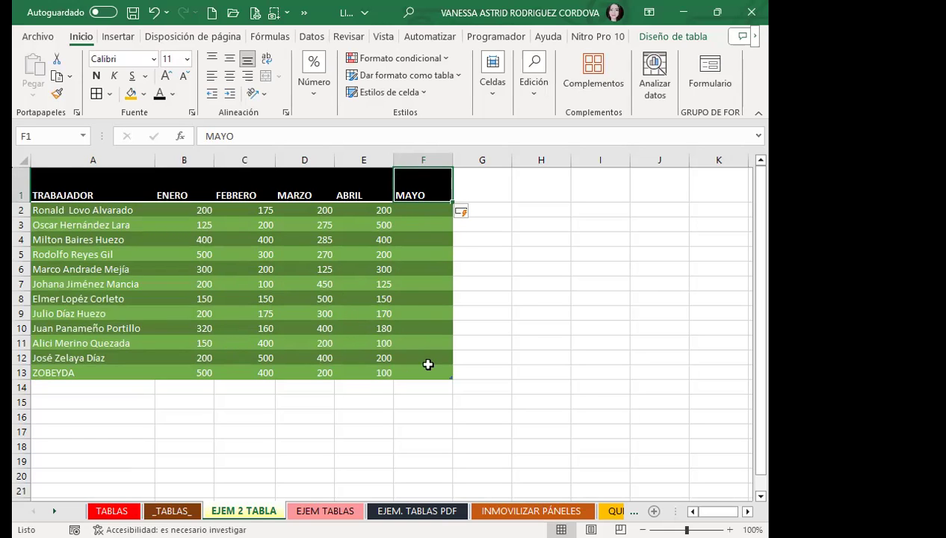
left_click_drag(122, 187, 401, 194)
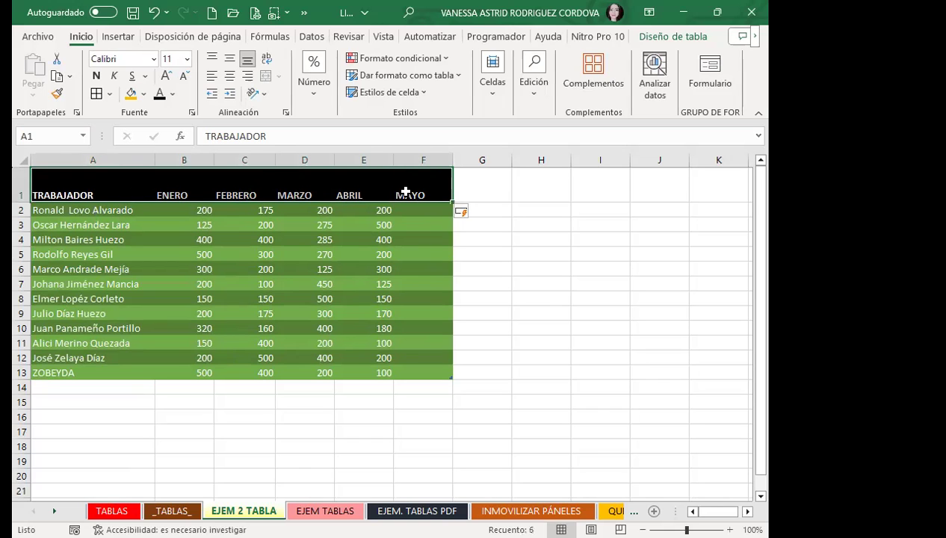
Centre and bold the header row A1:F1, and bold the worker rows below it.
left_click(230, 76)
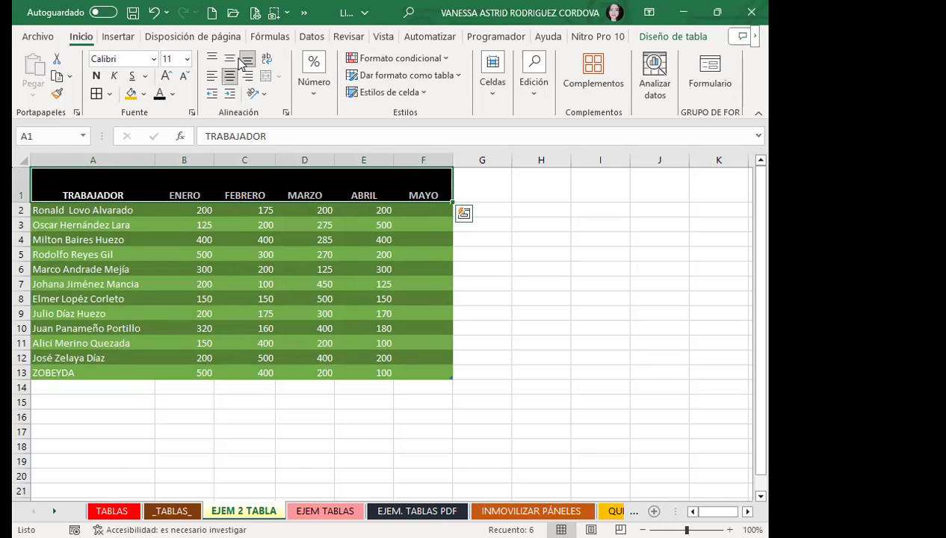
left_click(231, 60)
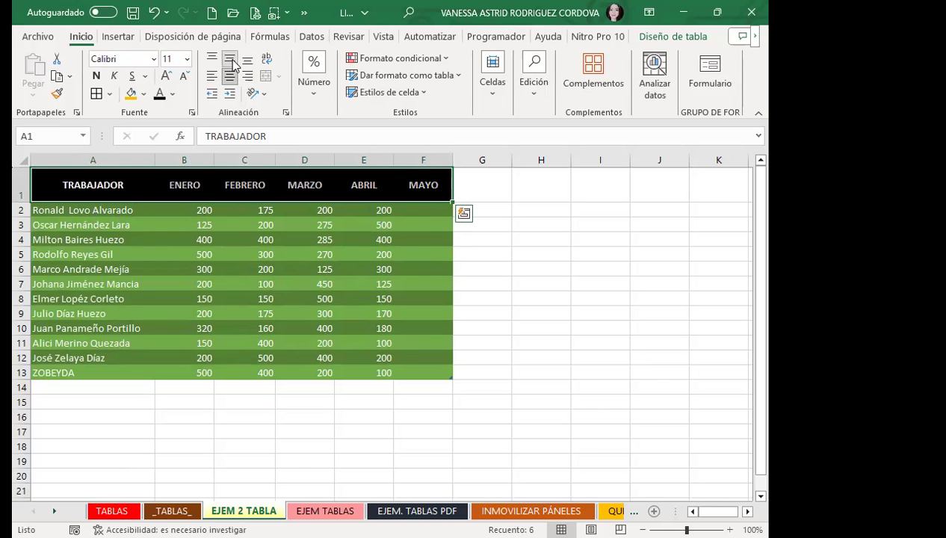
left_click(97, 76)
left_click_drag(64, 211, 439, 370)
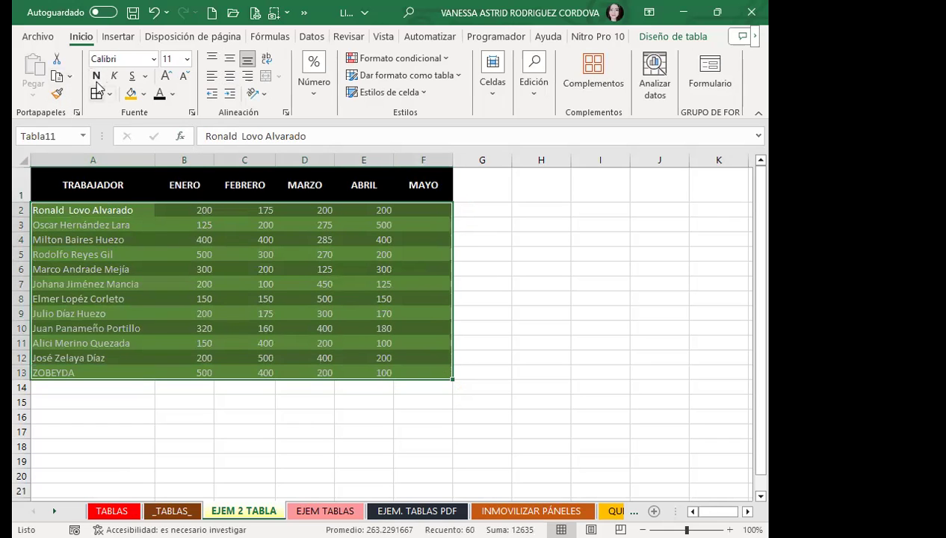
left_click(96, 76)
Add JUNIO in G1 and JULIO in H1 as new table columns.
left_click(480, 194)
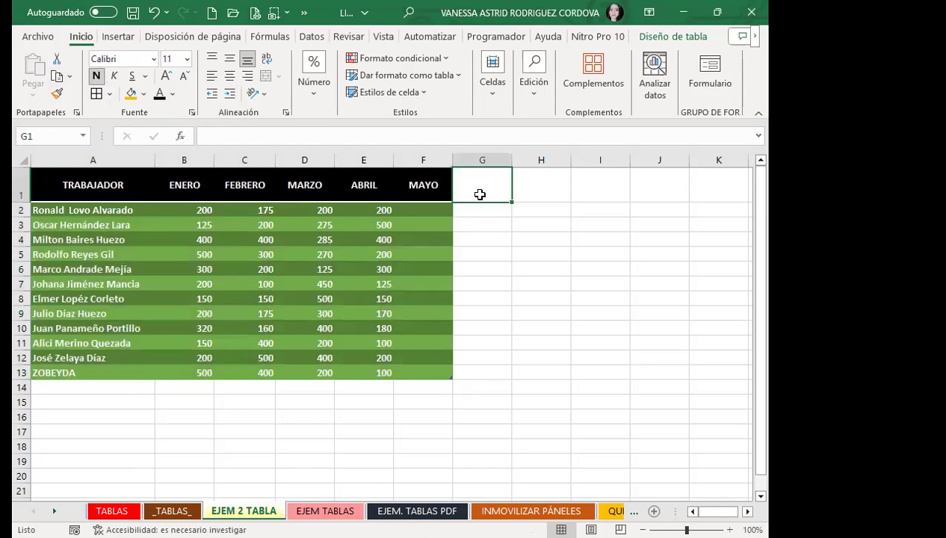
type("JUN")
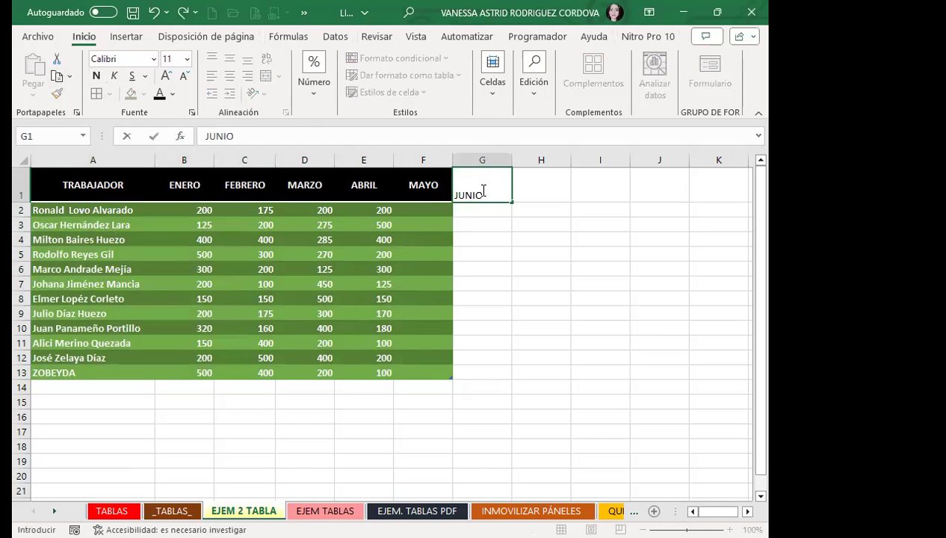
type("IO")
key("Return")
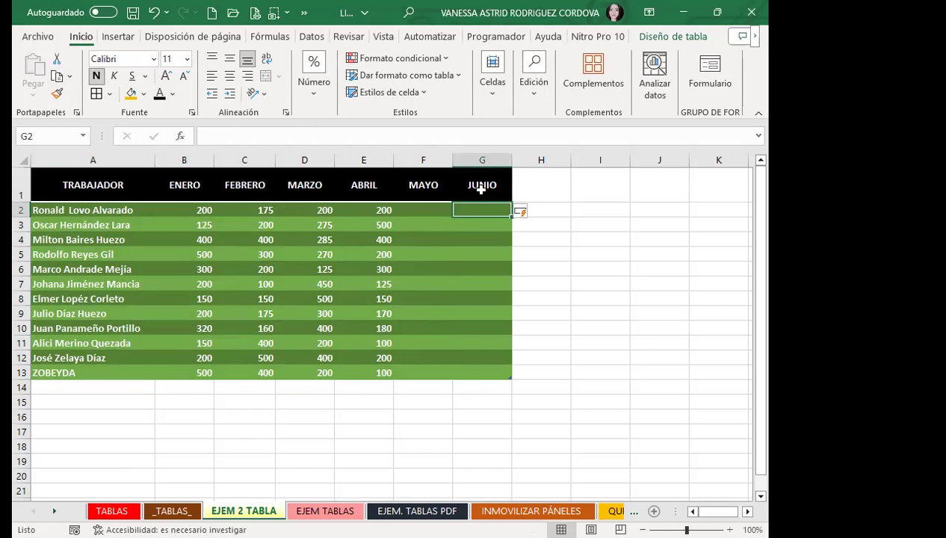
left_click(482, 190)
key("Right")
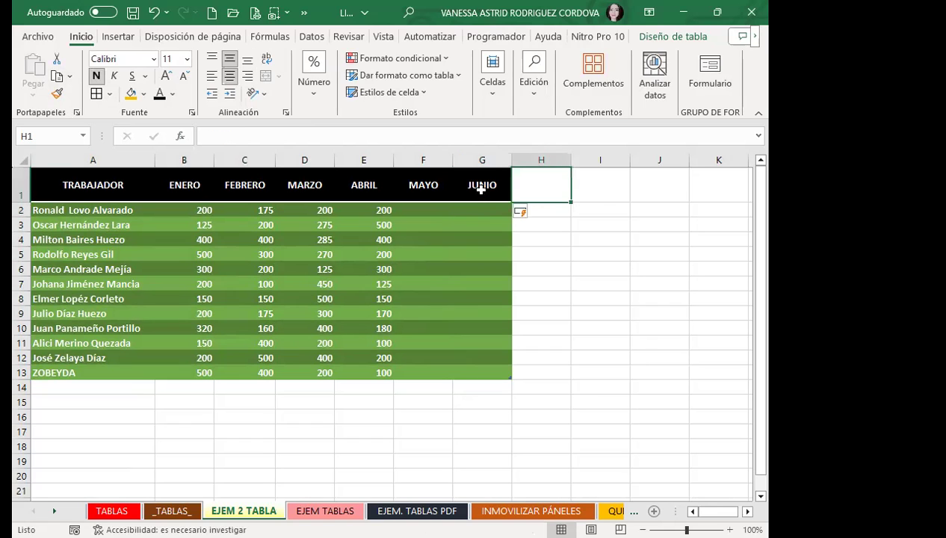
type("JULIO")
key("Return")
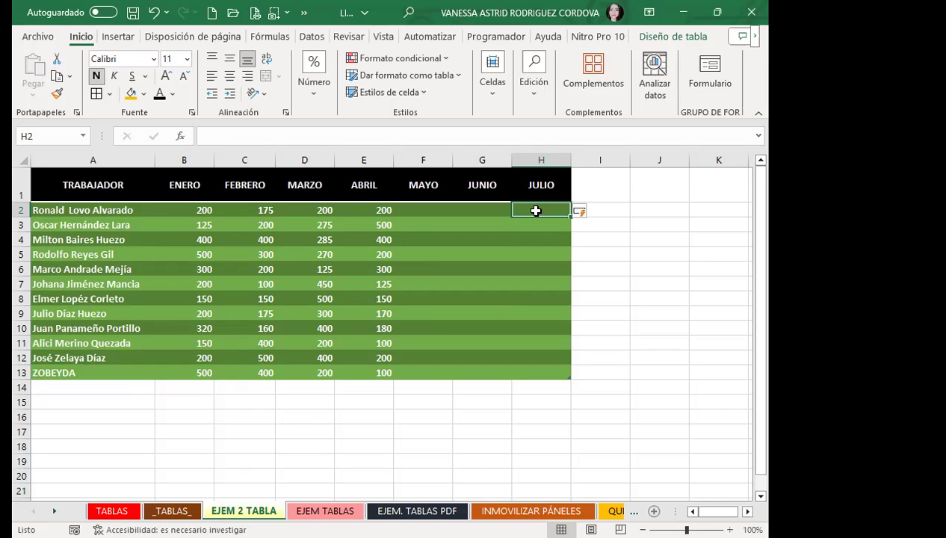
Colour the ENERO–ABRIL figures in B2:E13 with a dark red font.
left_click_drag(199, 213, 365, 373)
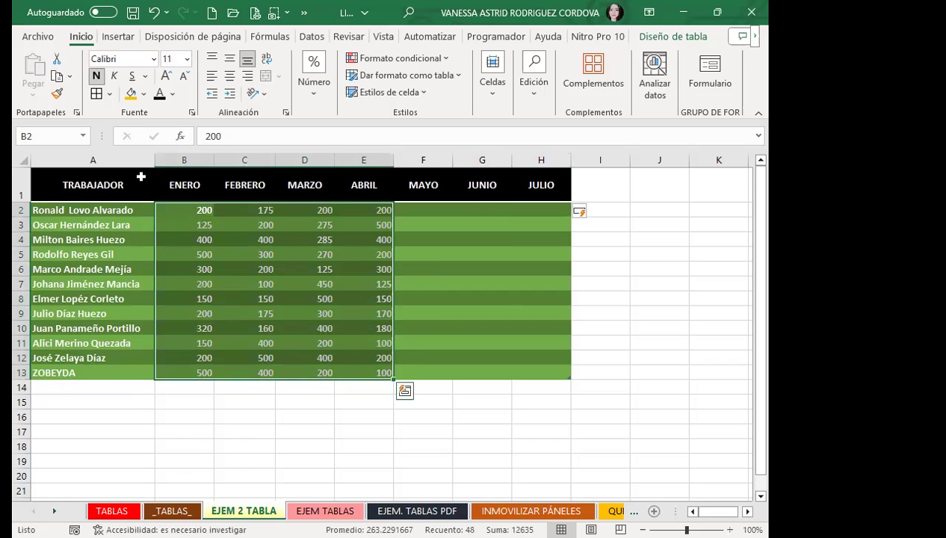
left_click(145, 93)
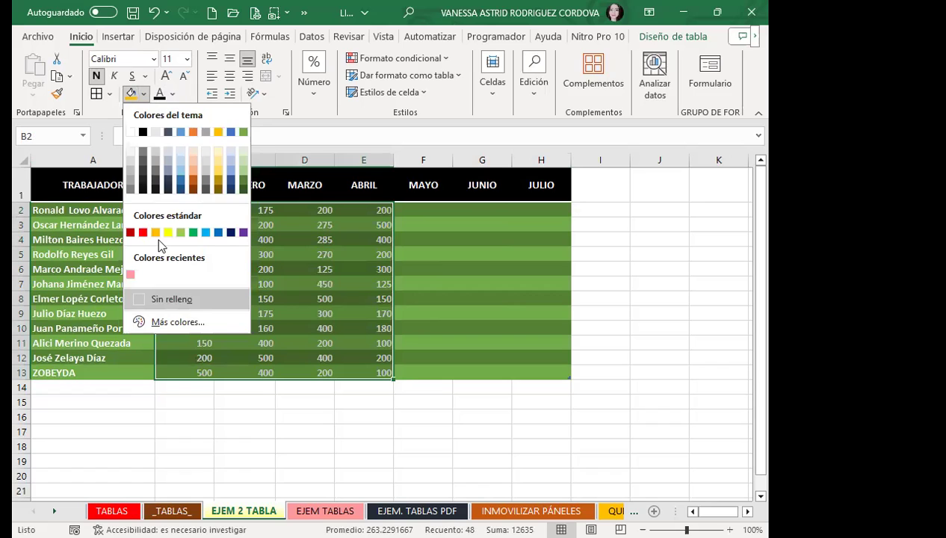
left_click(172, 94)
left_click(159, 255)
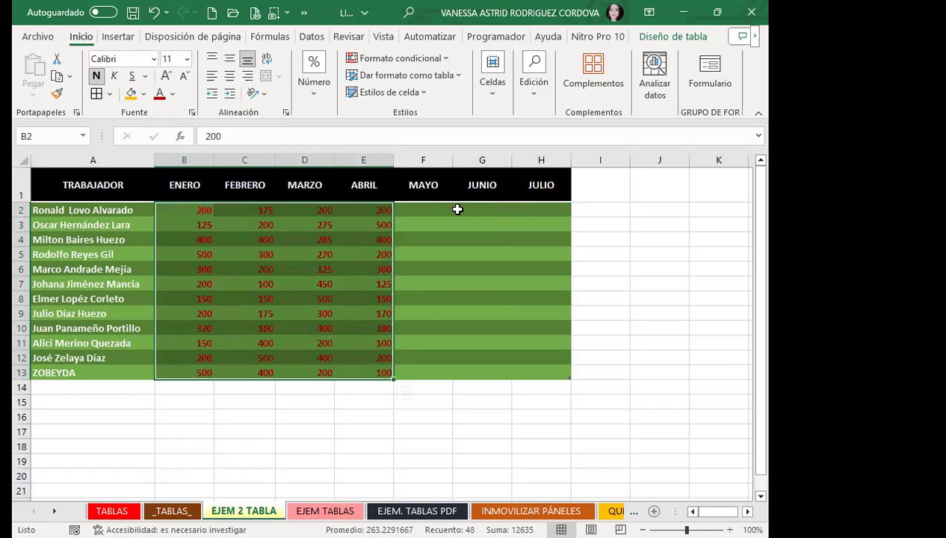
left_click(582, 194)
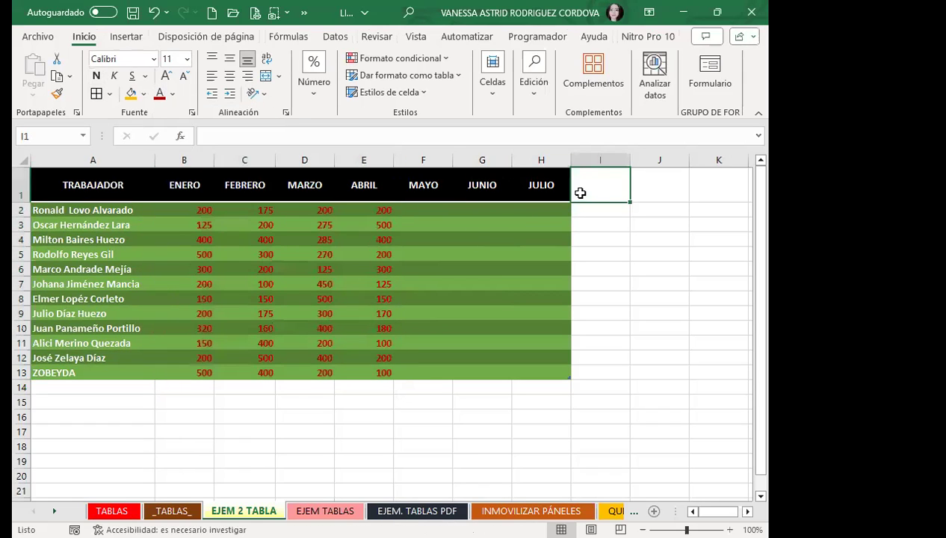
Add the AGOSTO heading in I1 and enter 500, 600 and 900 in I2:I4.
type("JUL")
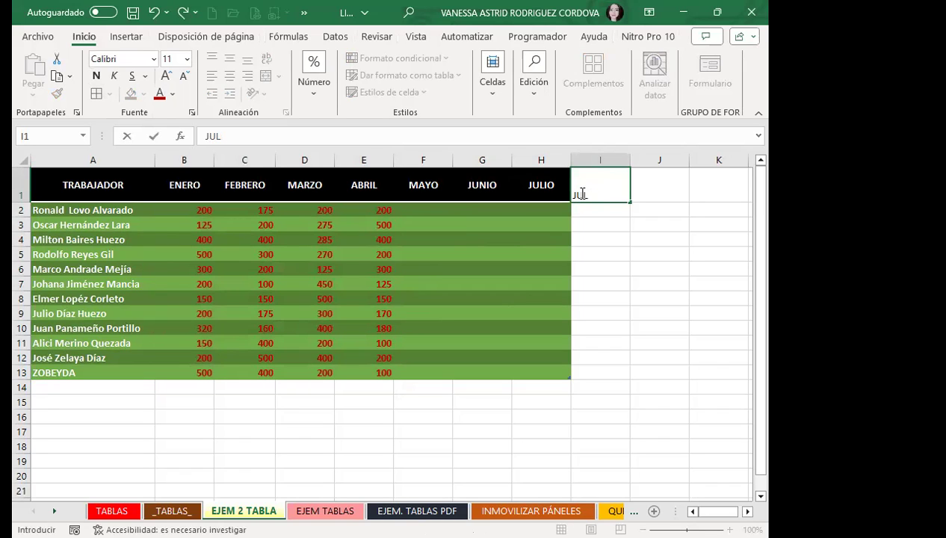
type("AGOSTO")
key("Return")
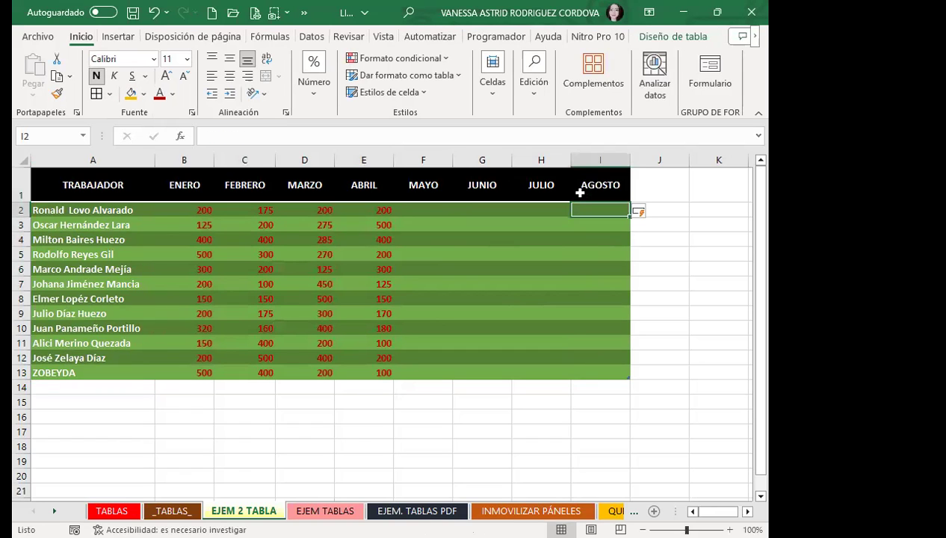
type("500")
key("Return")
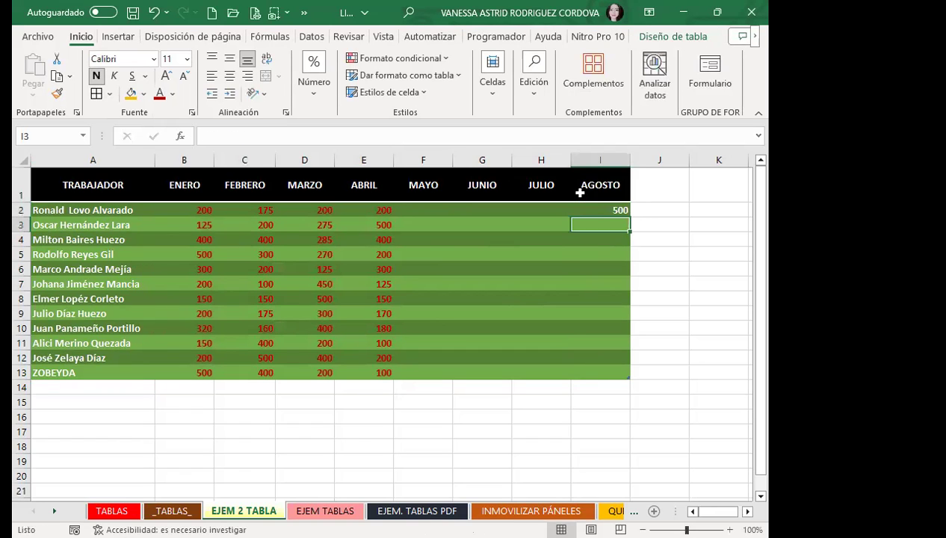
type("600")
key("Return")
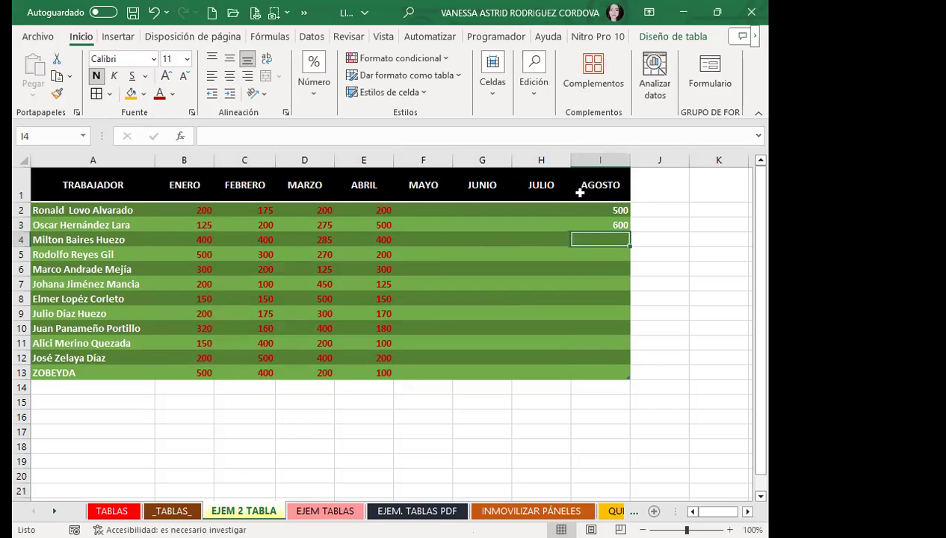
type("900")
key("Return")
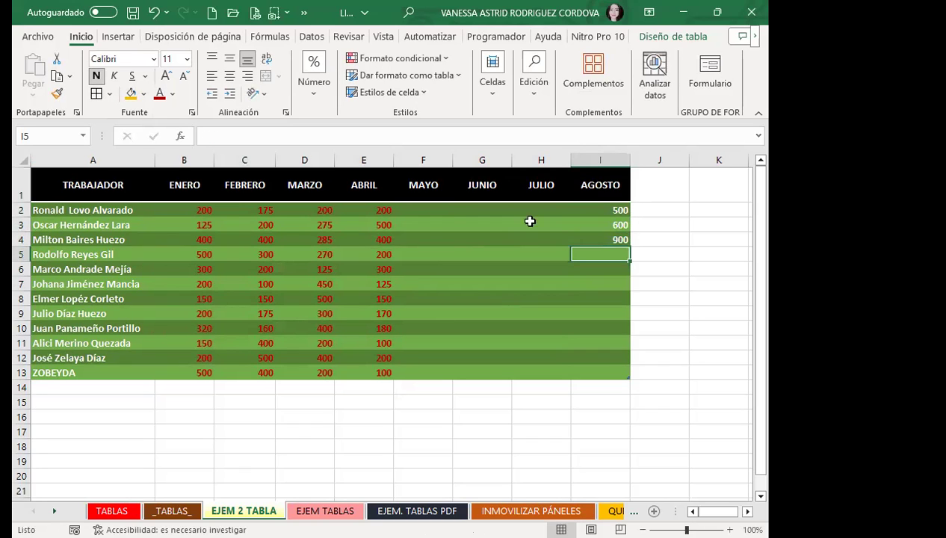
Enter 300, 400, 500 and 600 under MAYO in F2:F5.
left_click(420, 205)
type("300")
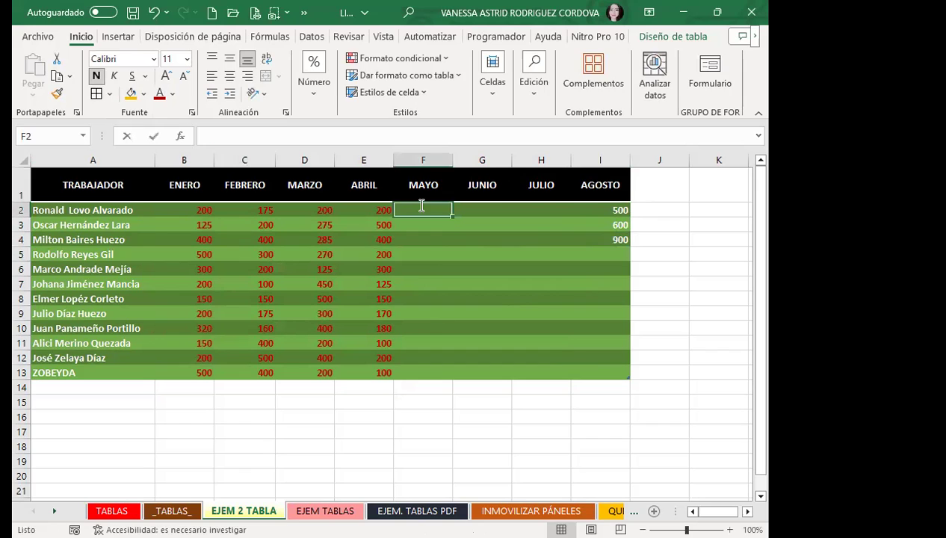
key("Return")
type("400")
key("Return")
type("500")
key("Return")
type("6")
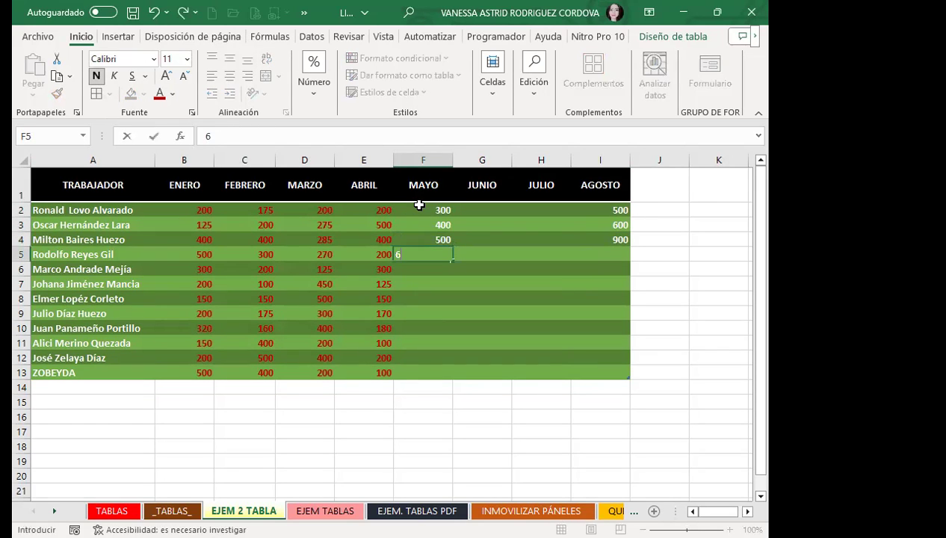
key("Return")
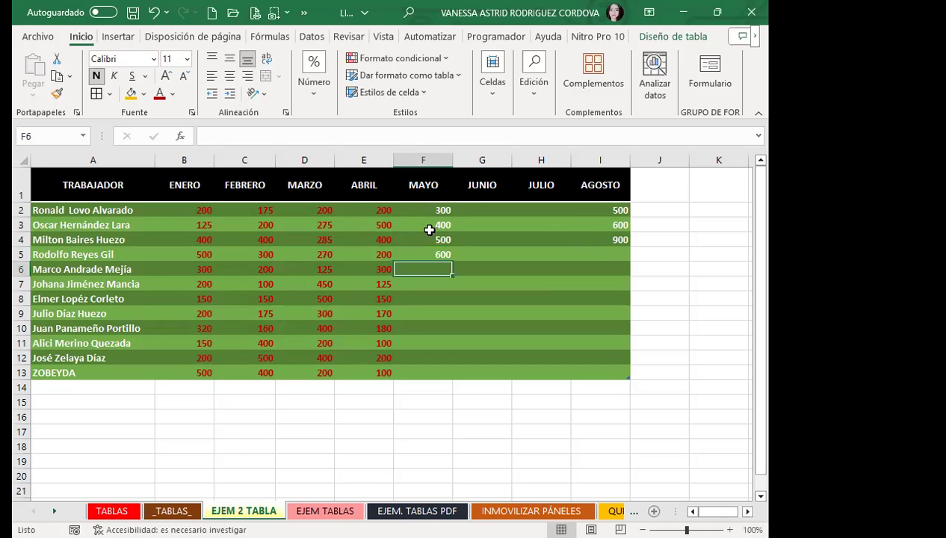
Check the ENERO, ABRIL and JULIO headers and the MAYO and AGOSTO amounts.
left_click(421, 226)
left_click(198, 185)
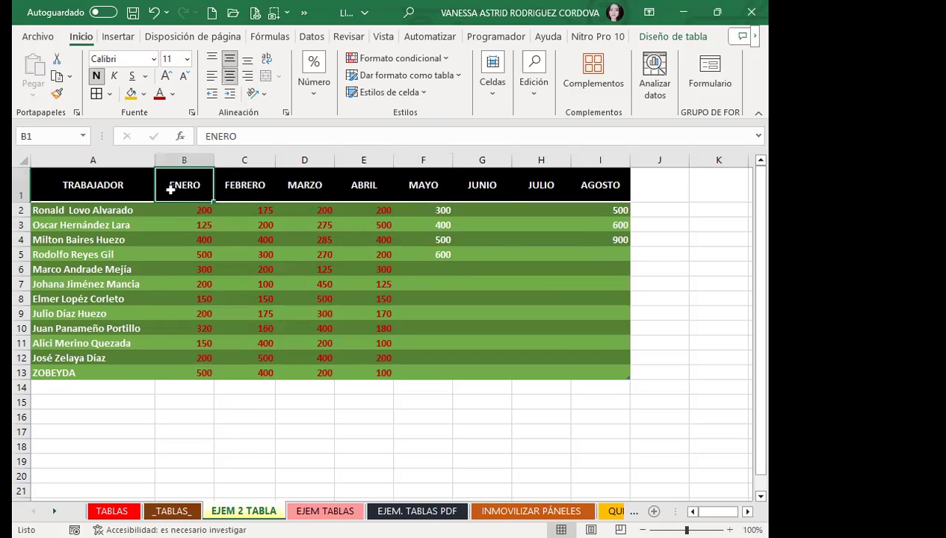
left_click(545, 190)
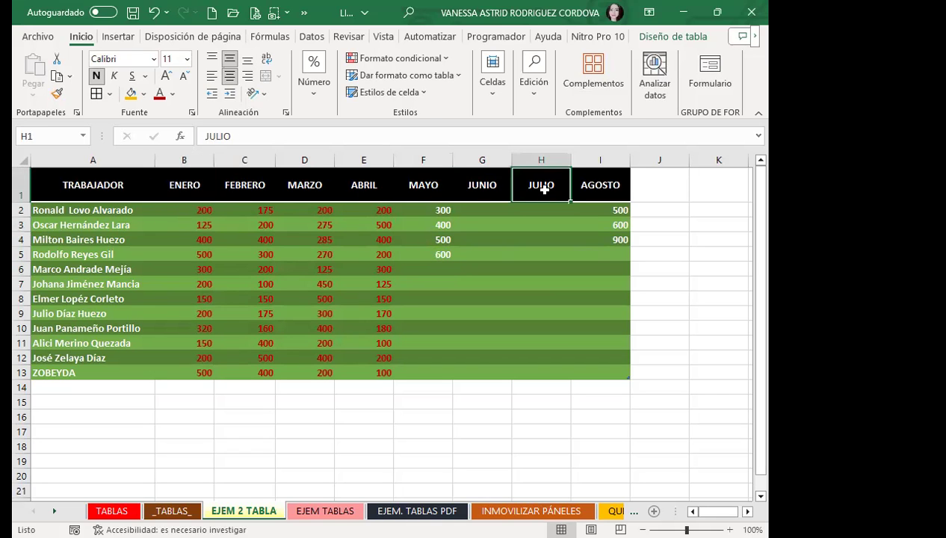
left_click(373, 189)
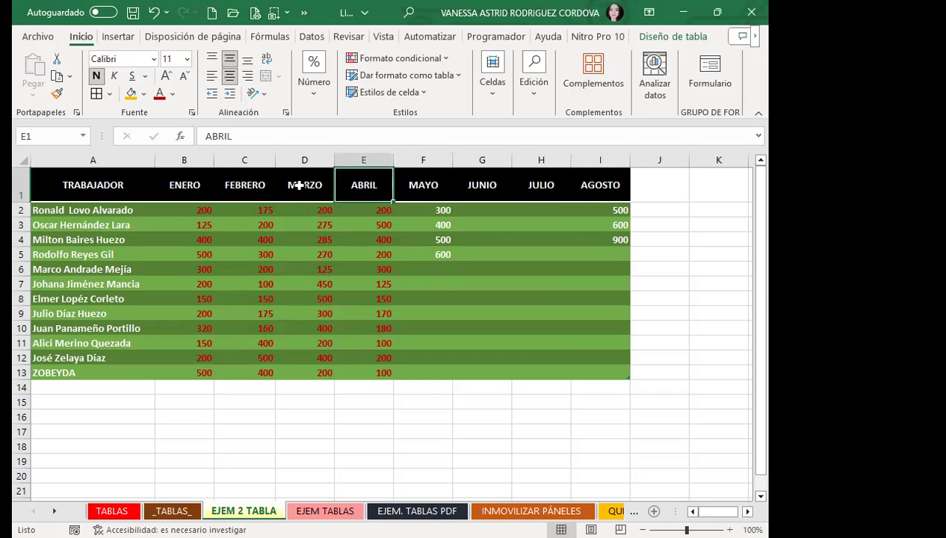
left_click(654, 194)
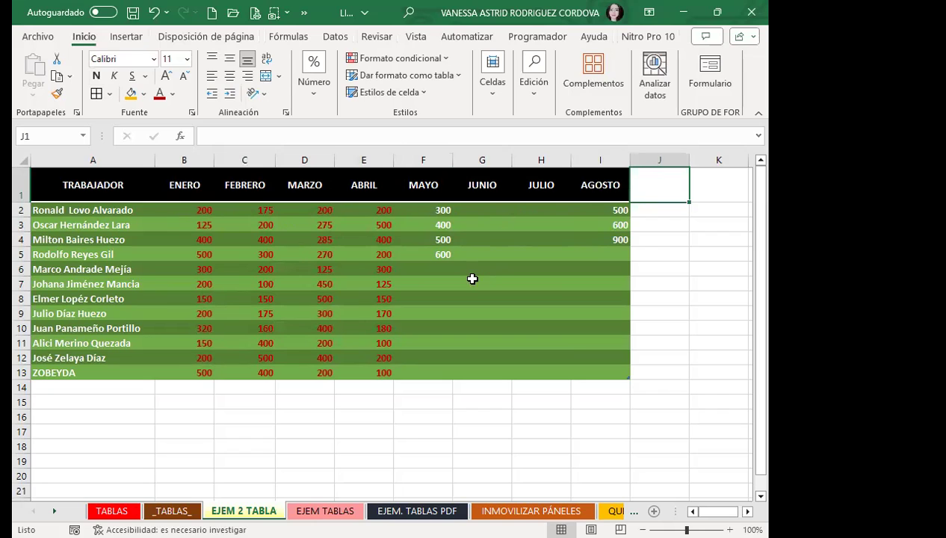
left_click(431, 254)
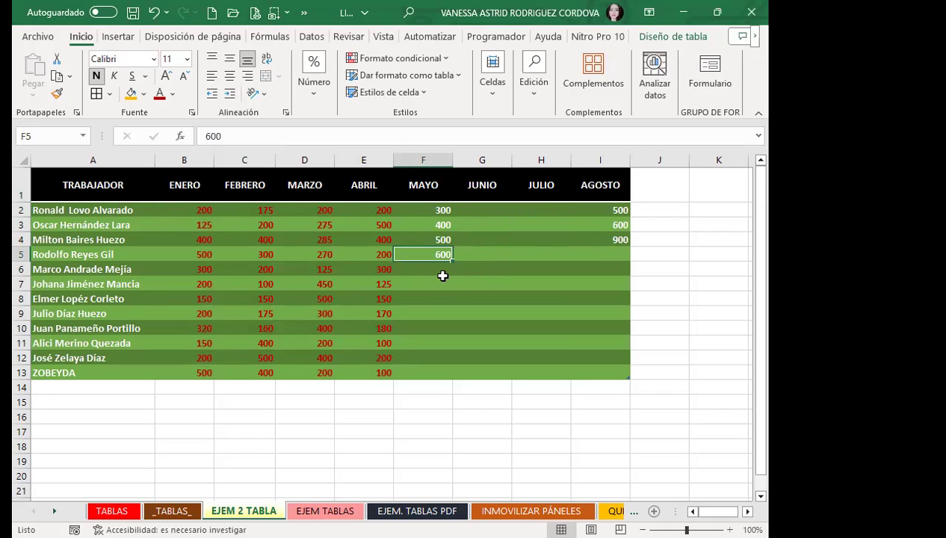
left_click(618, 212)
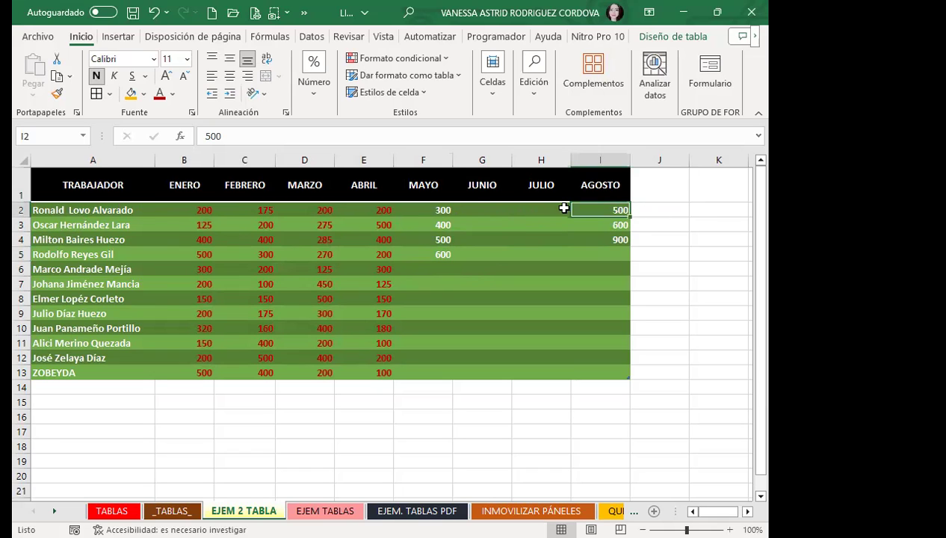
left_click(436, 209)
Enter 400 under JUNIO in both G2 and G3.
left_click(493, 215)
type("400")
key("Return")
type("4")
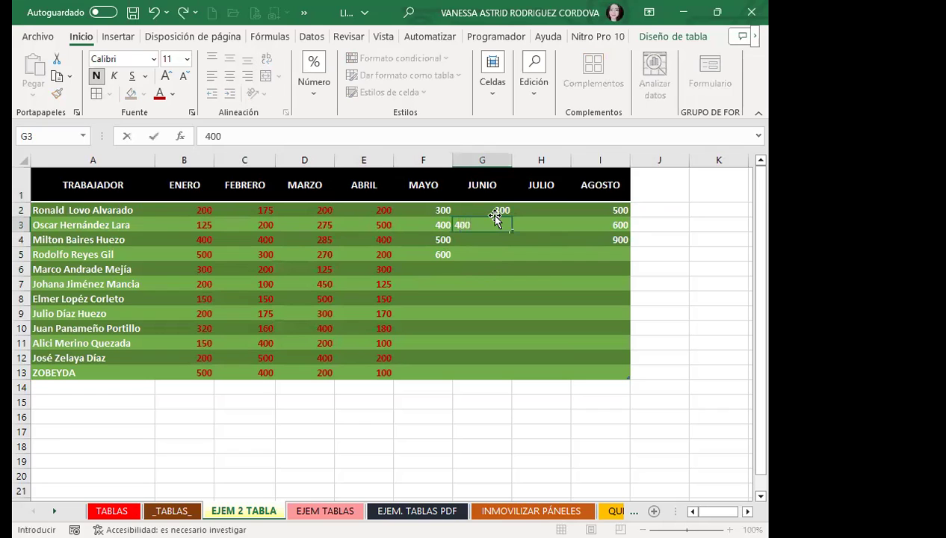
type("00")
key("Return")
Select the MAYO–AGOSTO range F2:I6 for the first five workers.
left_click(465, 287)
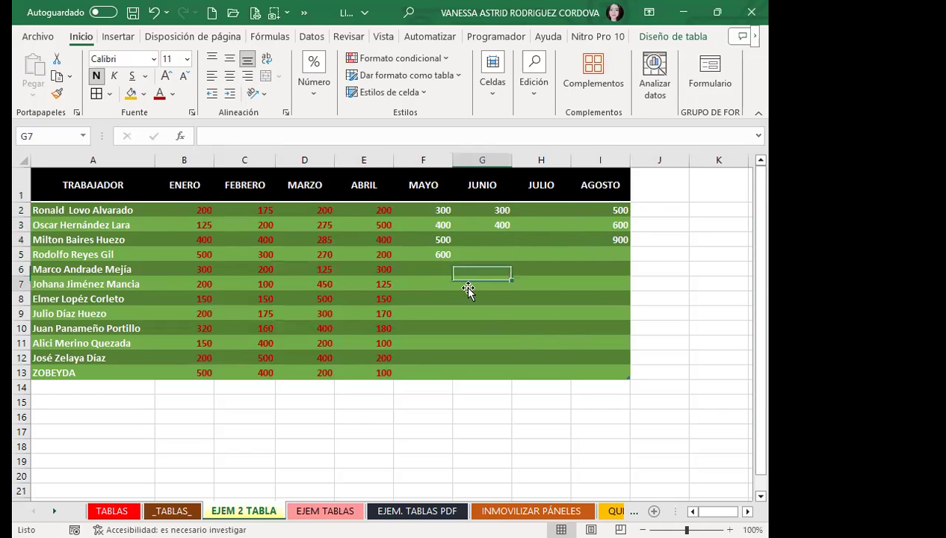
left_click(82, 271)
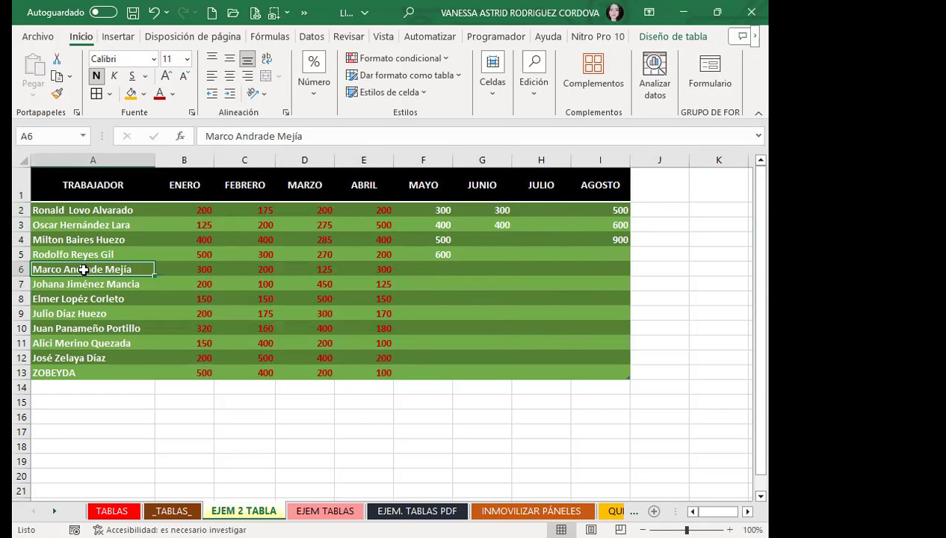
left_click(461, 271)
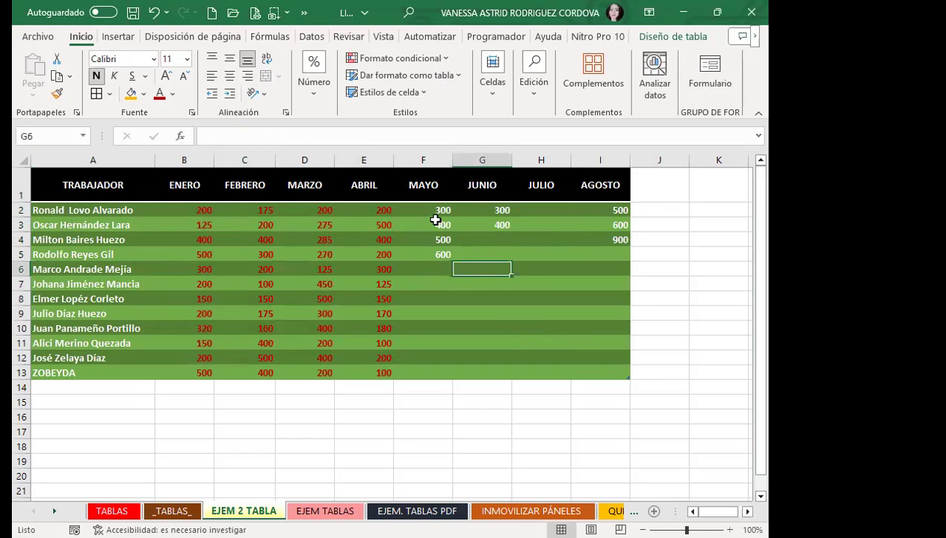
left_click(435, 212)
left_click(606, 272, "shift")
key("Delete")
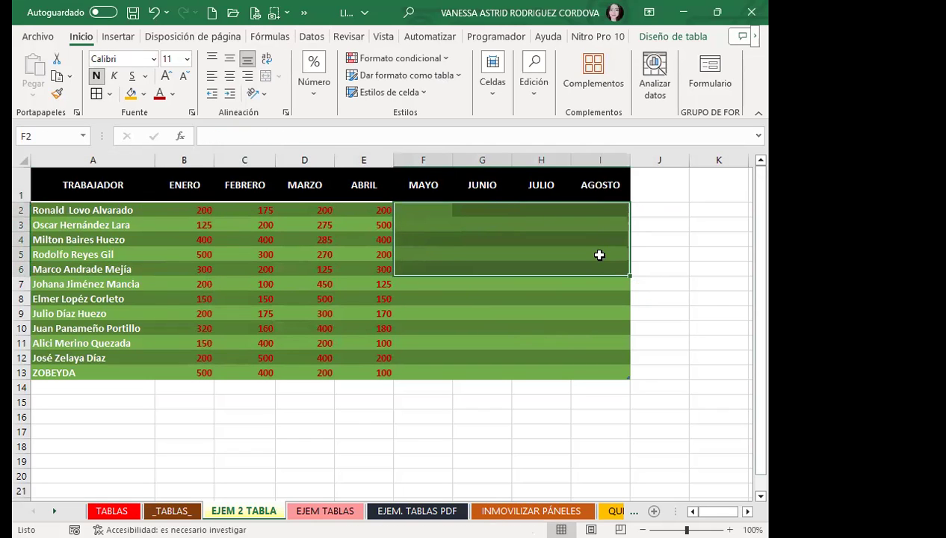
left_click_drag(184, 211, 376, 373)
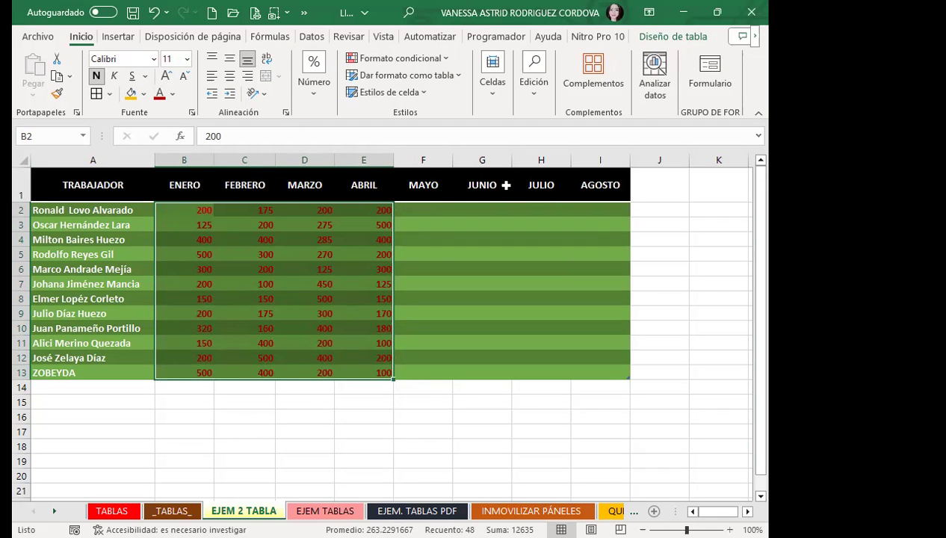
left_click(423, 185)
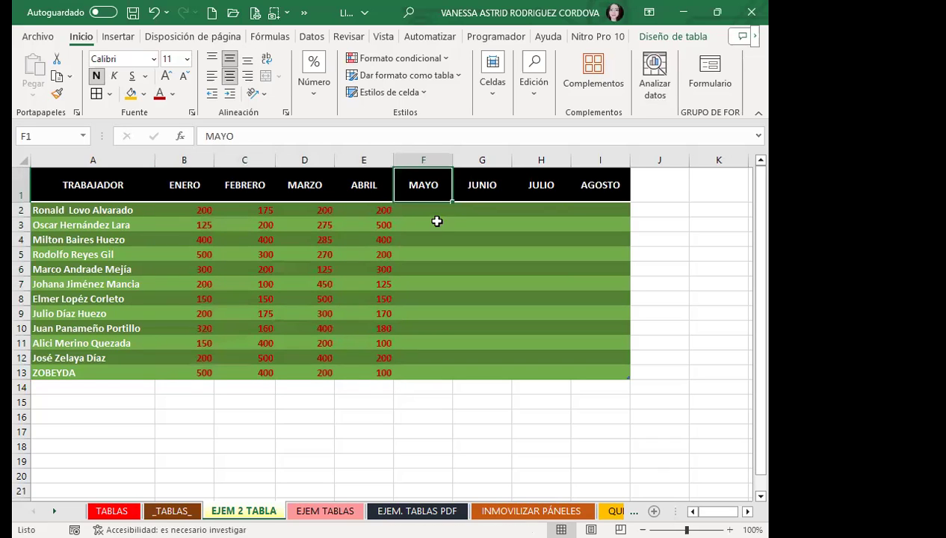
left_click(434, 211)
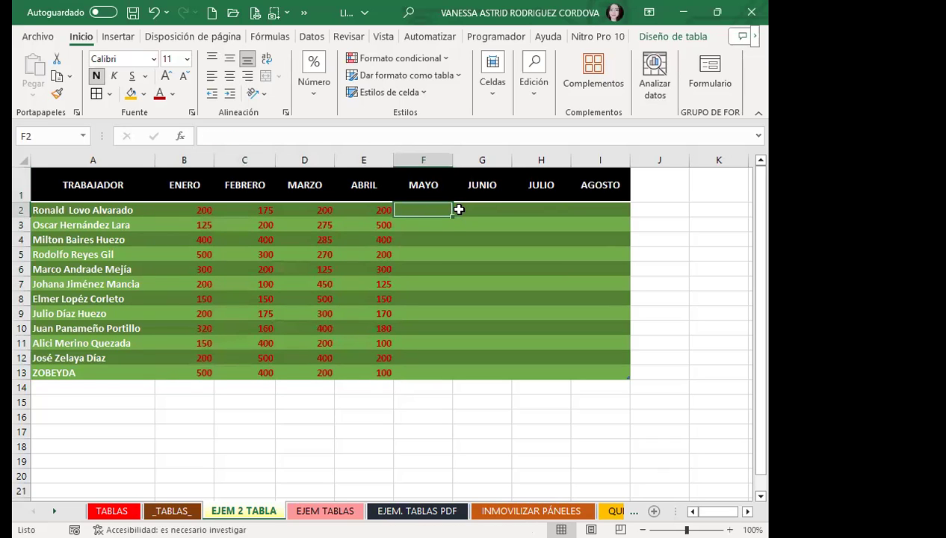
Enter 400, 500, 500, 200 and 400 under MAYO in F2:F6, and select header row A1:I1.
type("400")
key("Return")
type("500")
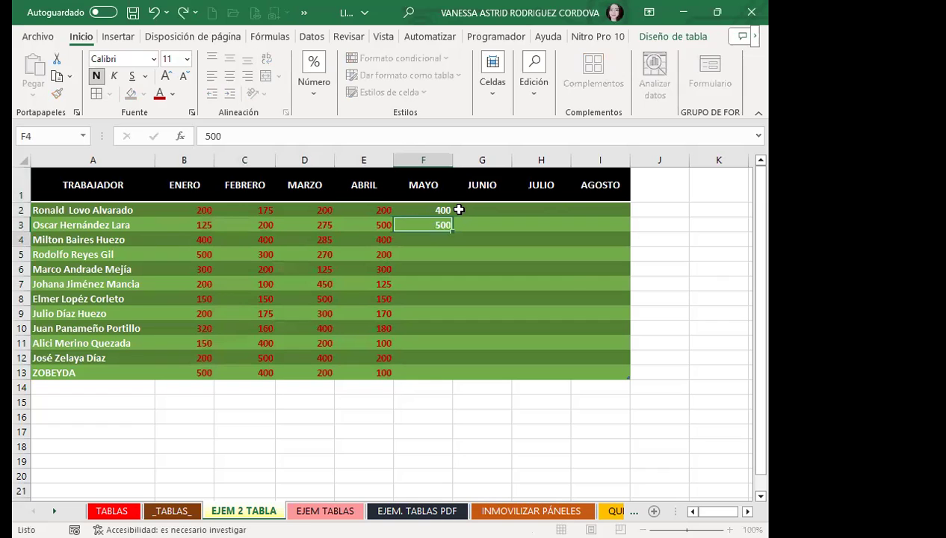
key("Return")
type("500")
key("Return")
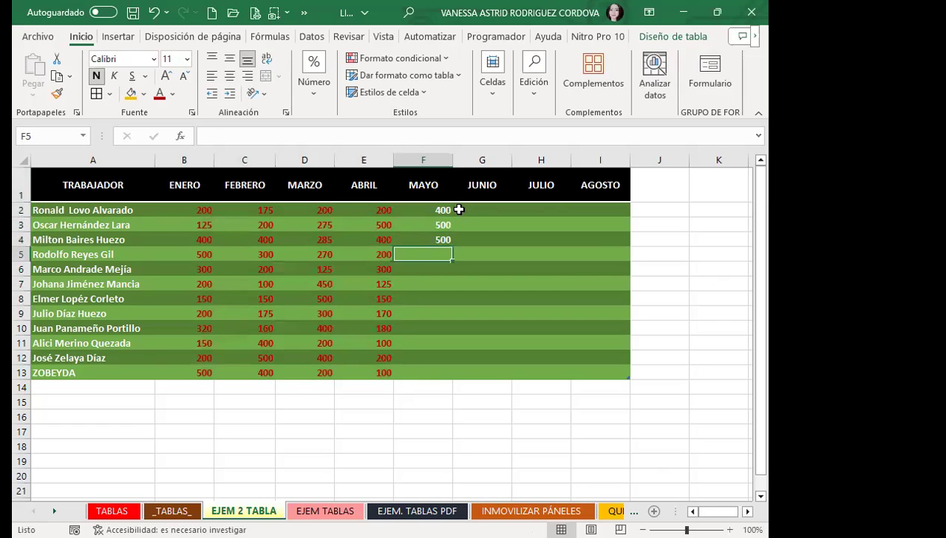
type("200")
key("Return")
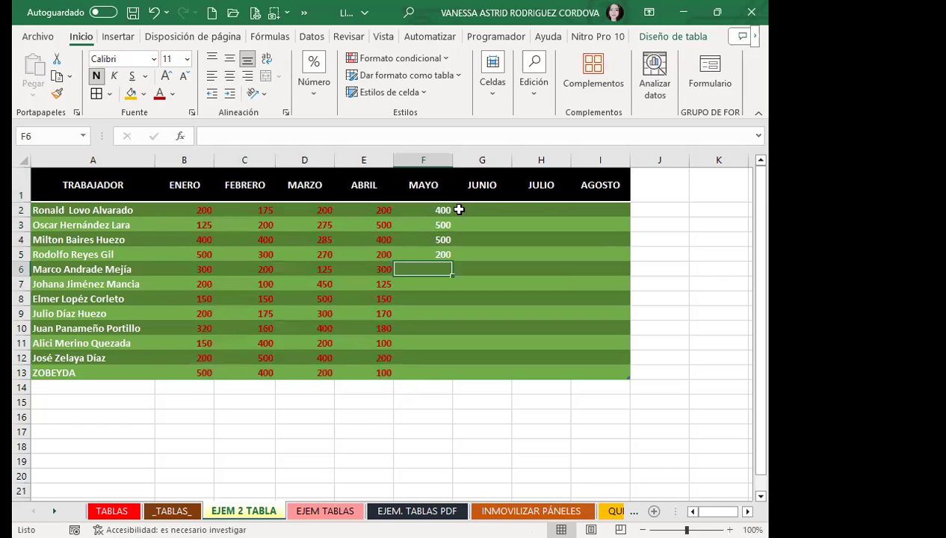
type("400")
key("Return")
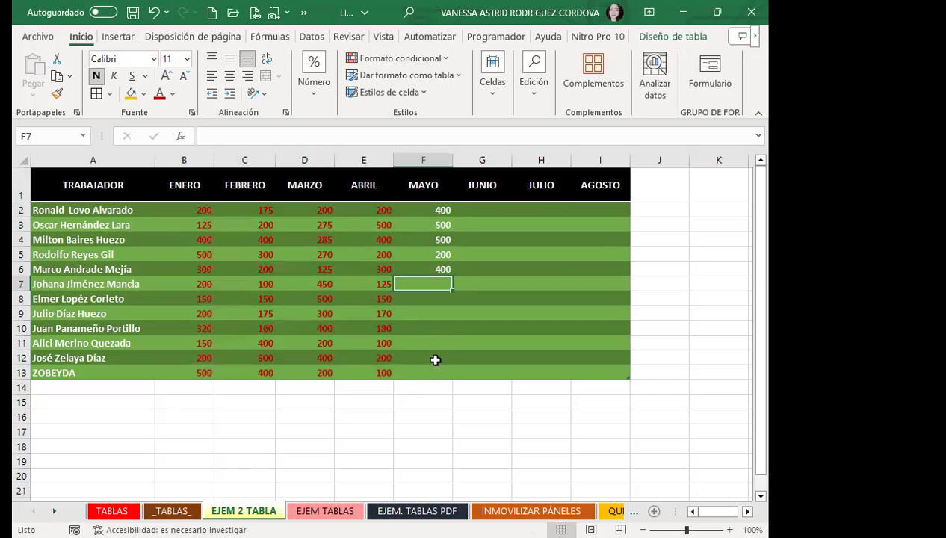
left_click(436, 310)
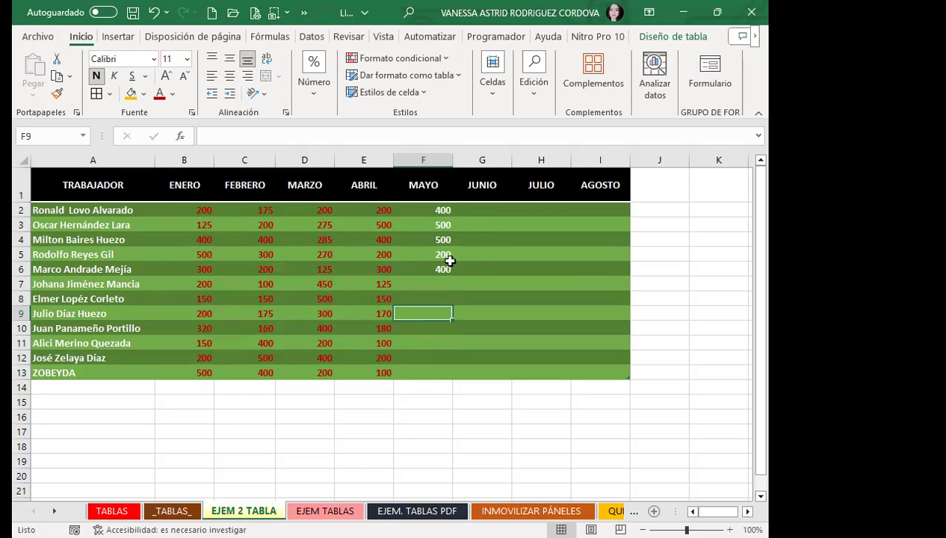
left_click_drag(76, 186, 583, 185)
Fill header row A1:I1 with orange, then check cells in the MAYO and JUNIO columns.
left_click(132, 97)
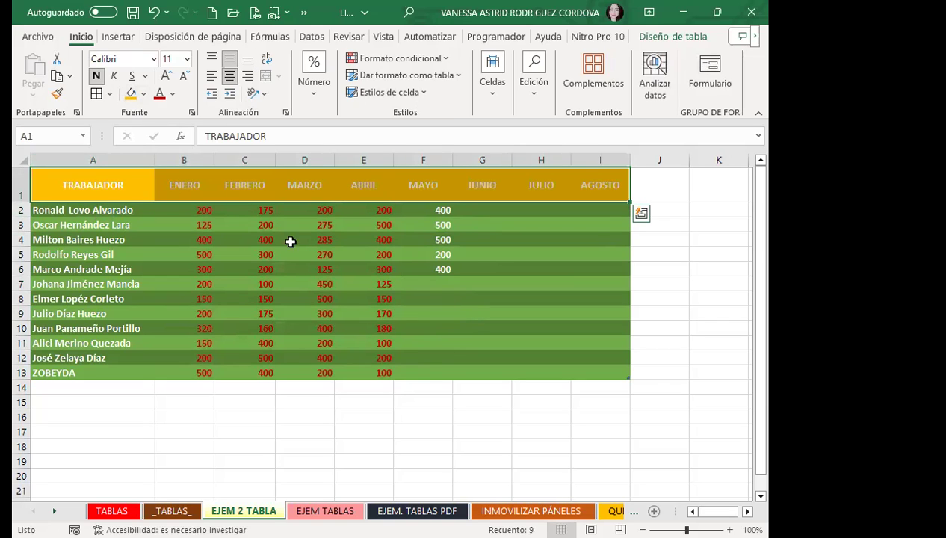
left_click(480, 324)
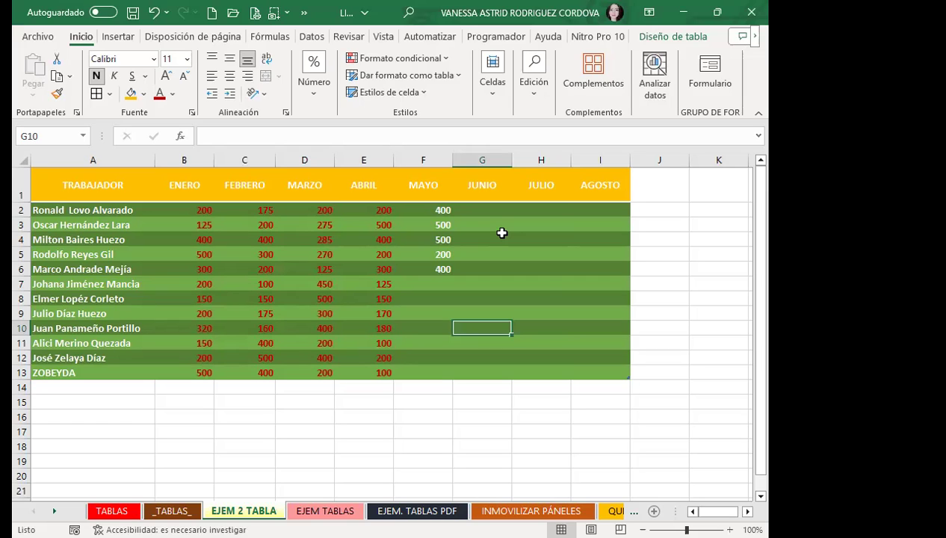
left_click(501, 233)
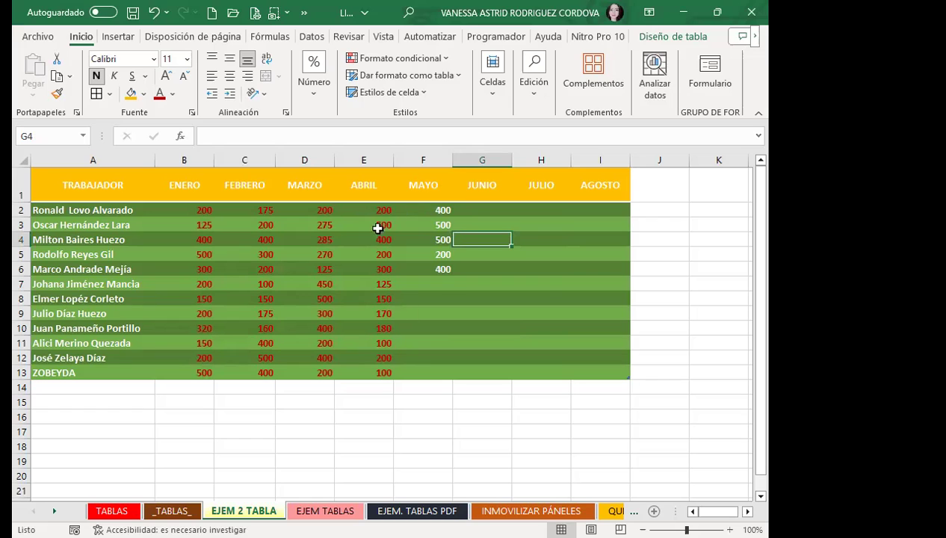
left_click(435, 285)
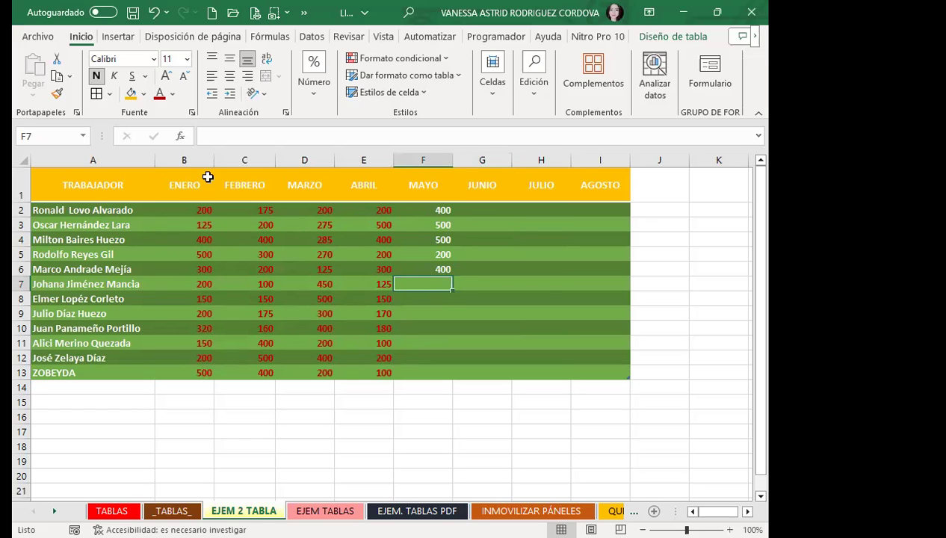
left_click(458, 301)
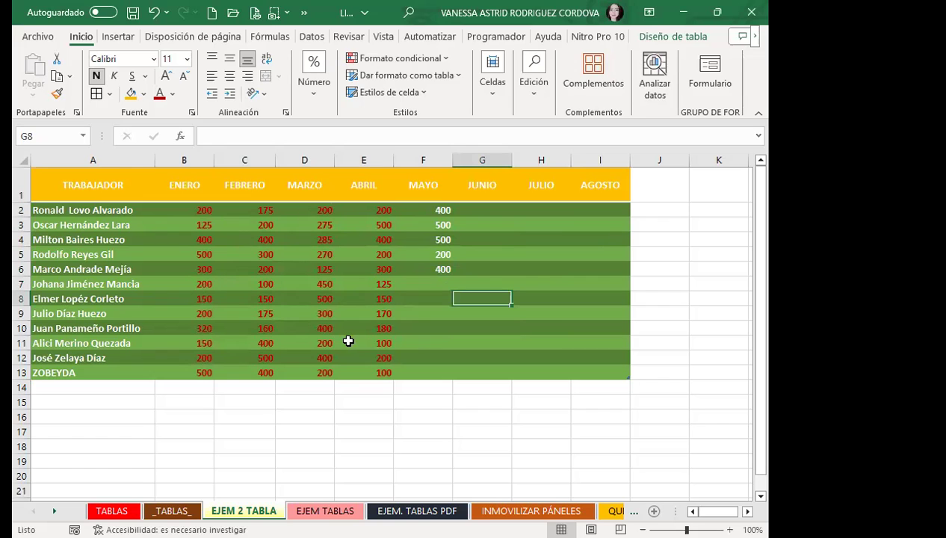
scroll(349, 342, "down", 2)
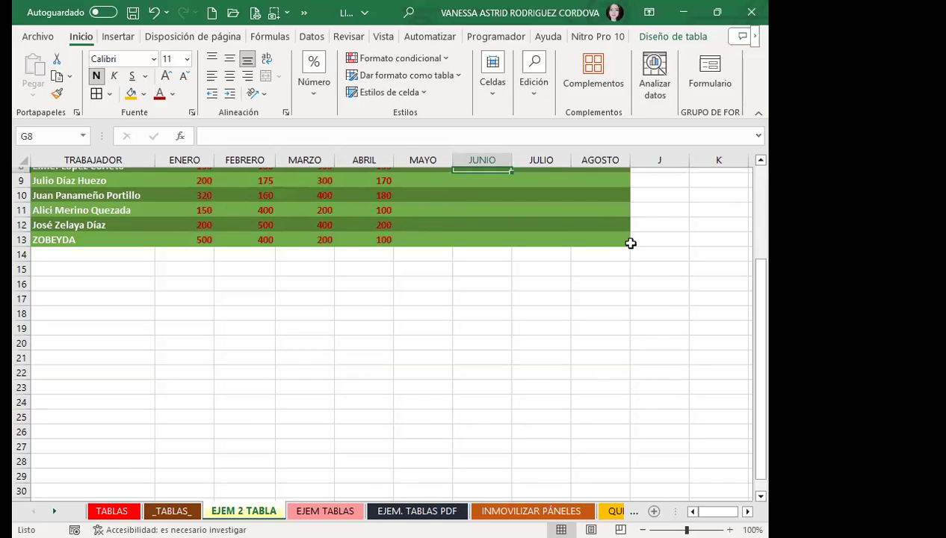
left_click_drag(626, 242, 629, 321)
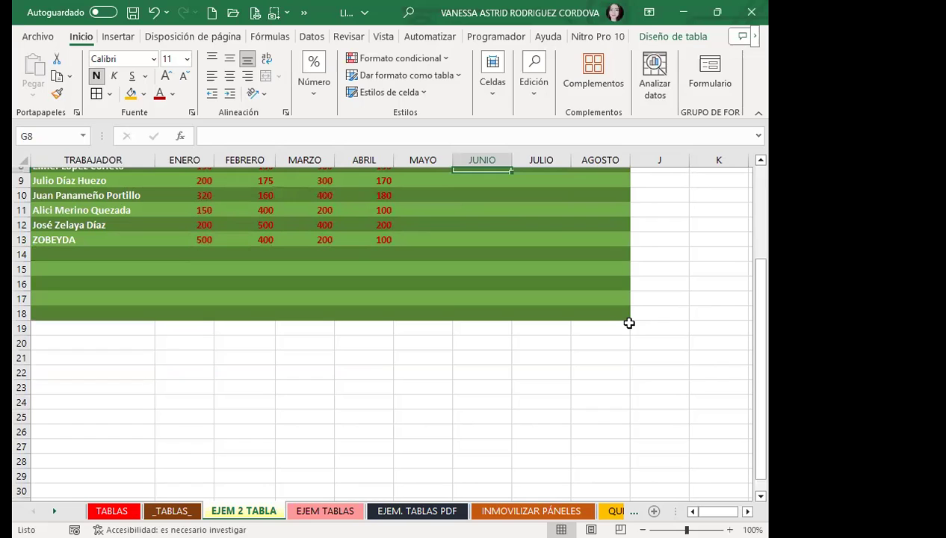
left_click(330, 357)
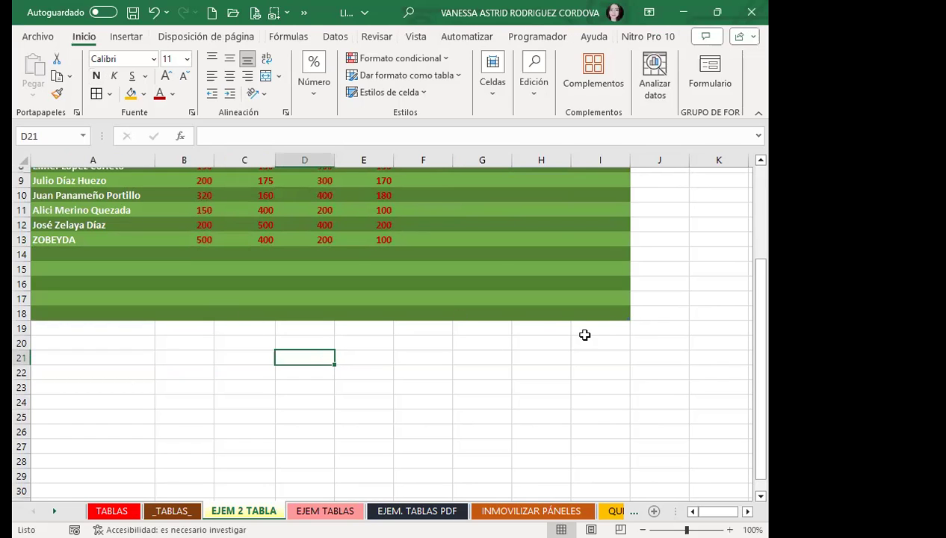
left_click_drag(625, 317, 625, 247)
left_click(397, 329)
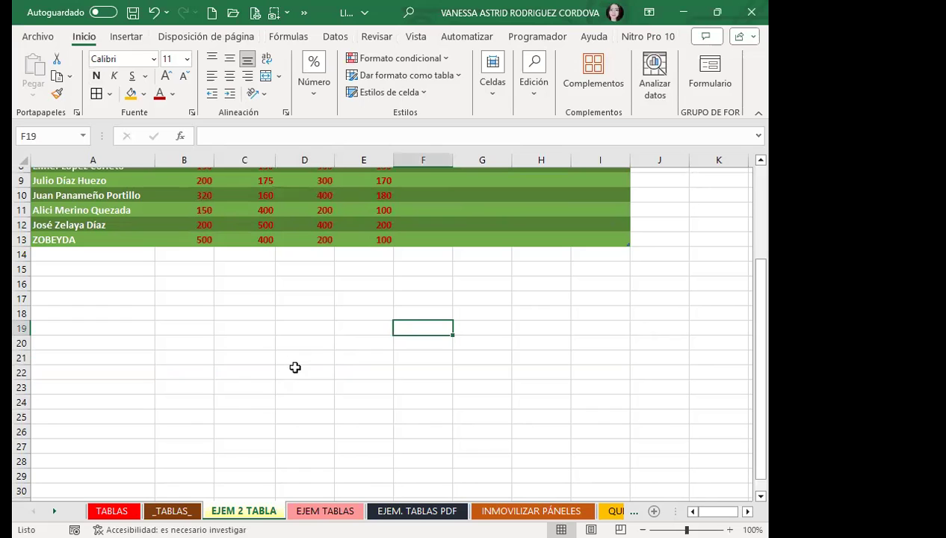
scroll(295, 368, "up", 3)
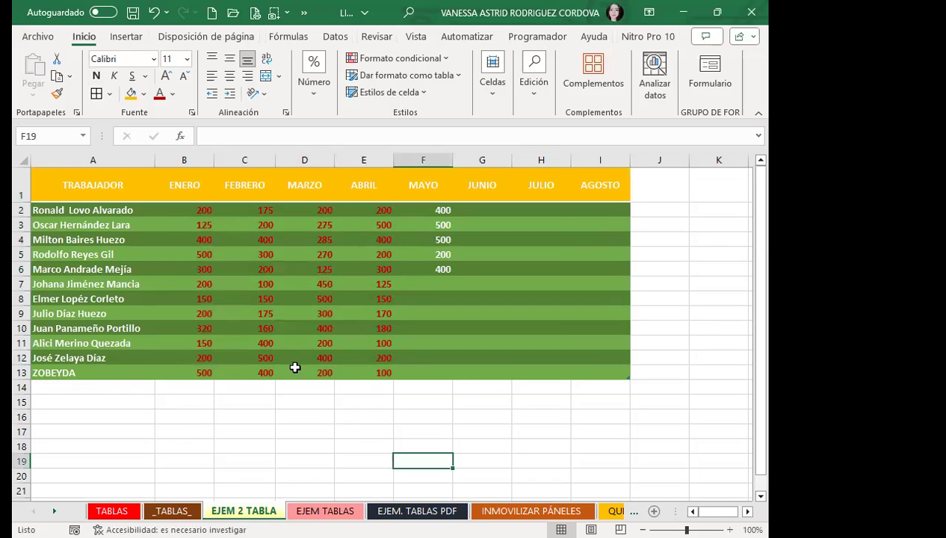
left_click(314, 328)
scroll(277, 310, "down", 2)
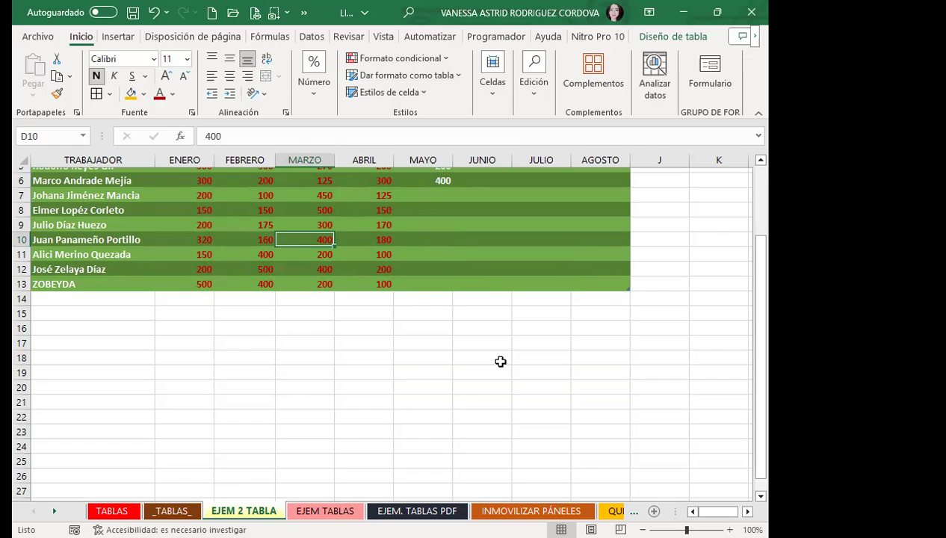
scroll(310, 352, "up", 2)
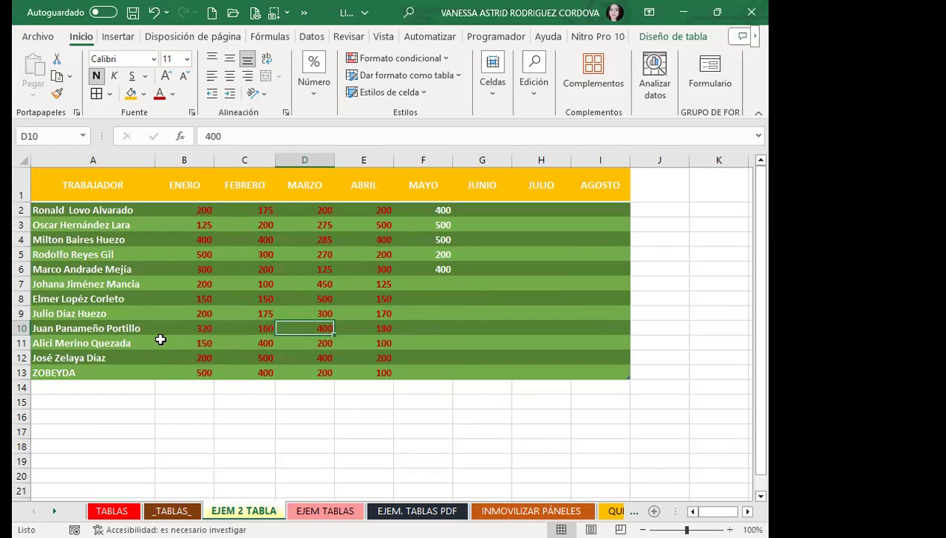
scroll(160, 340, "down", 3)
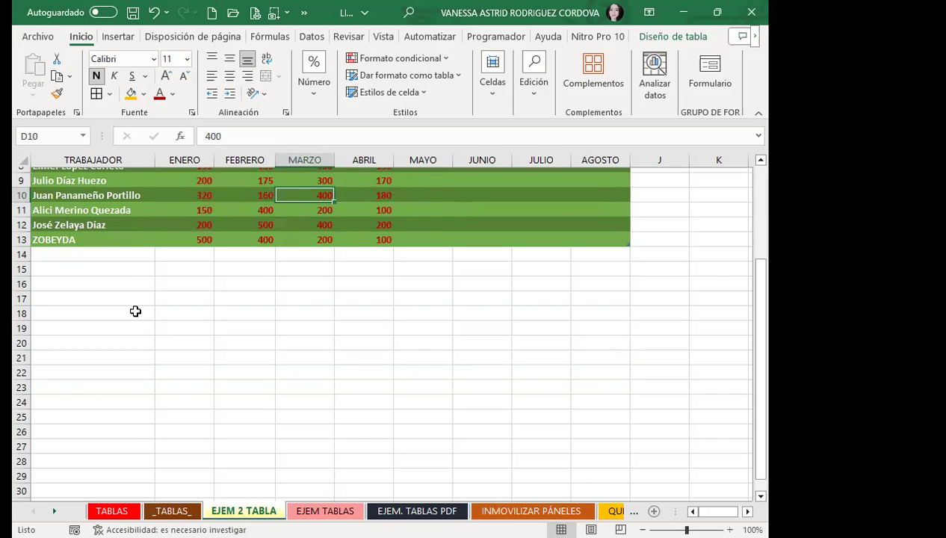
scroll(172, 314, "up", 3)
left_click(329, 186)
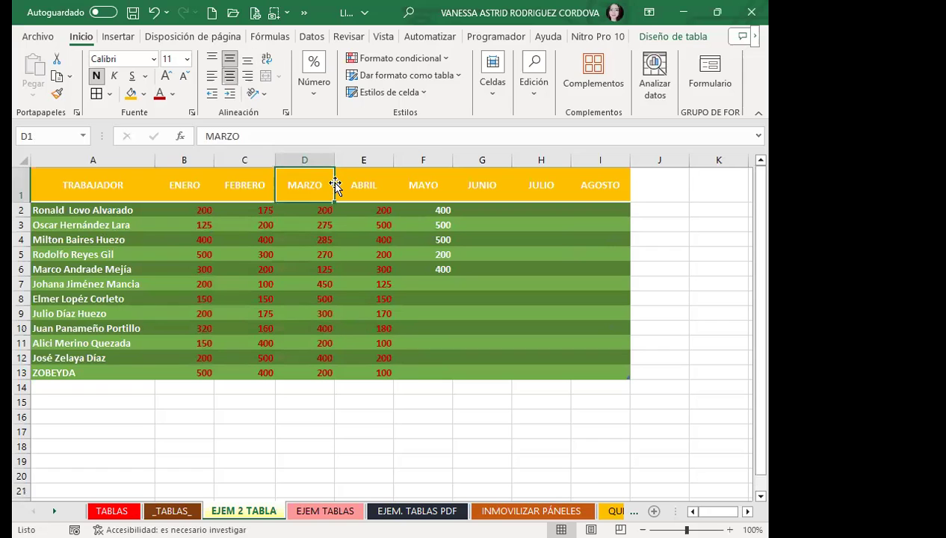
Undo three changes to restore the black header and delete the MAYO values in F2:F6.
left_click(154, 13)
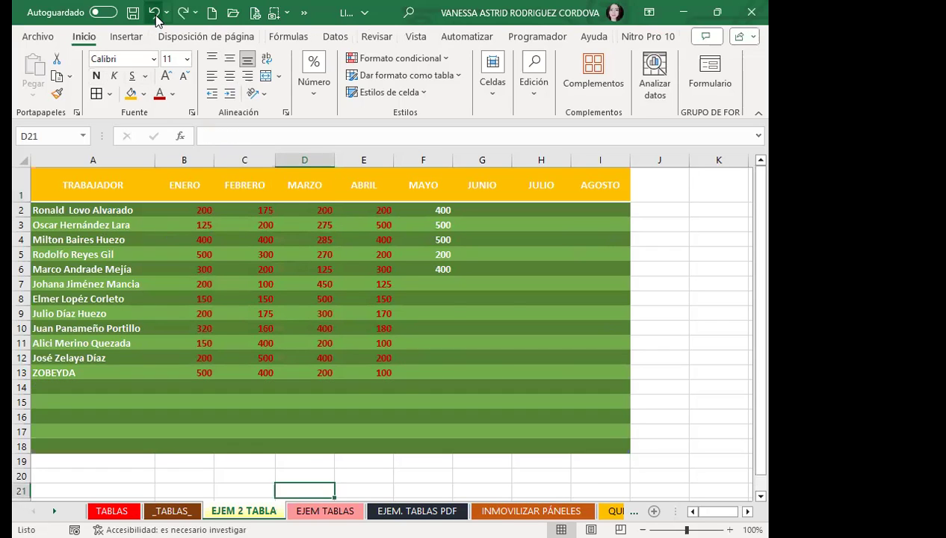
left_click(154, 13)
left_click(154, 13)
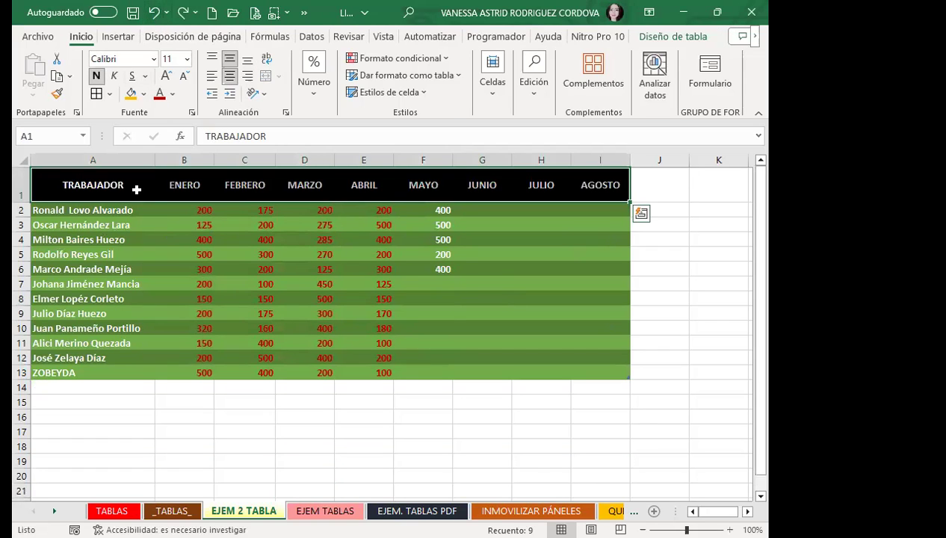
left_click(166, 214)
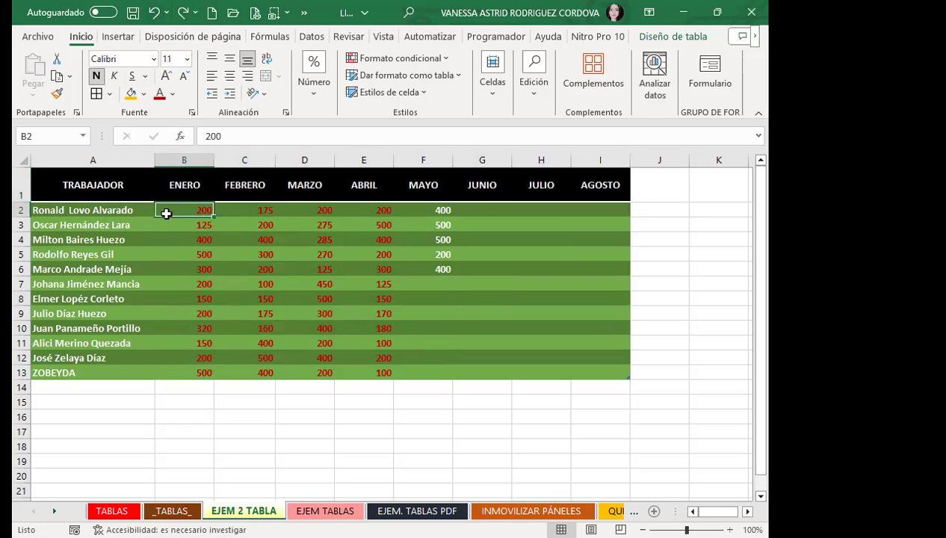
left_click_drag(424, 210, 432, 269)
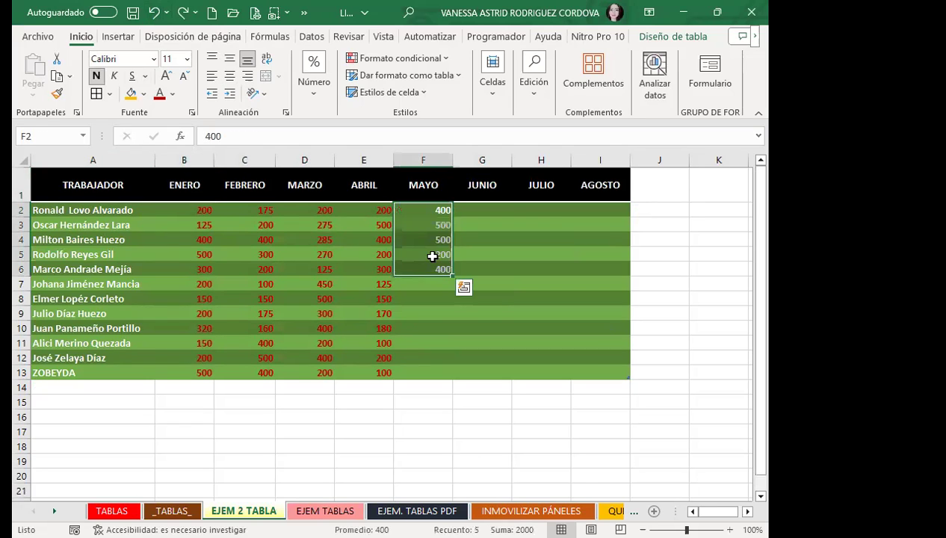
key("Delete")
Add a SEPTIEMBRE heading in J1 and check the empty MAYO and JUNIO cells.
left_click(656, 200)
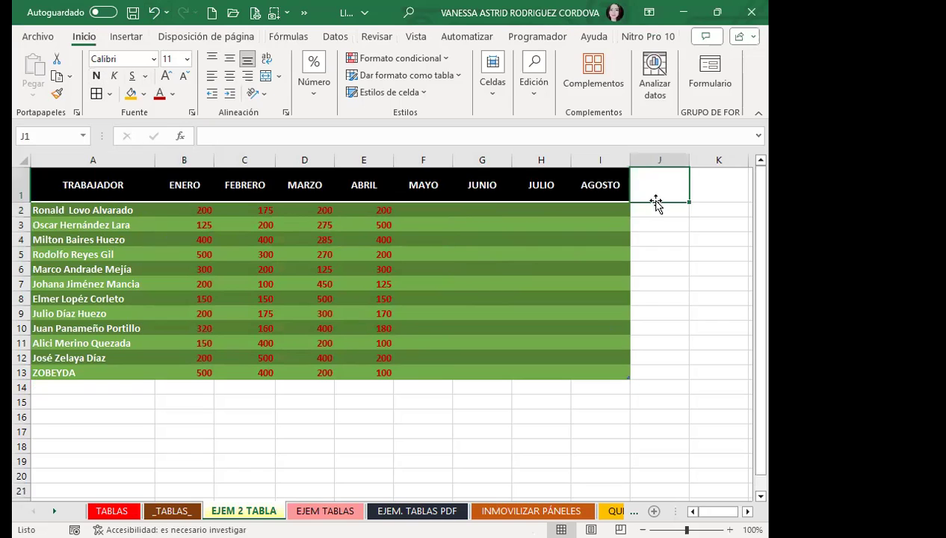
type("SEPTIE")
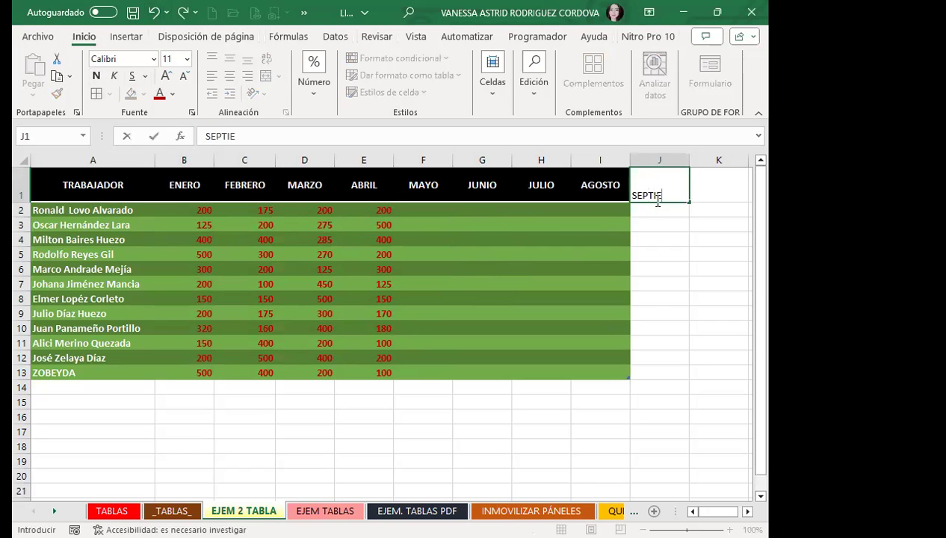
type("MBRE")
key("Return")
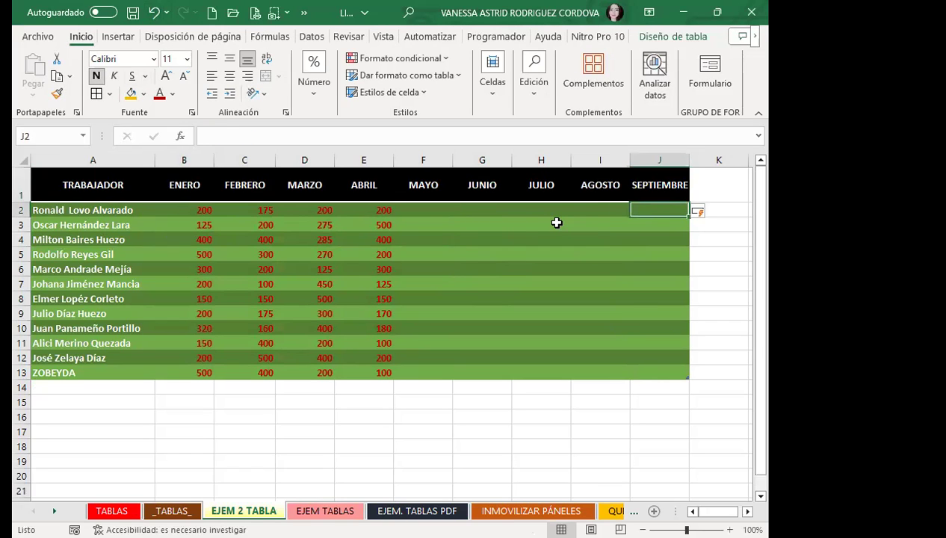
left_click(556, 237)
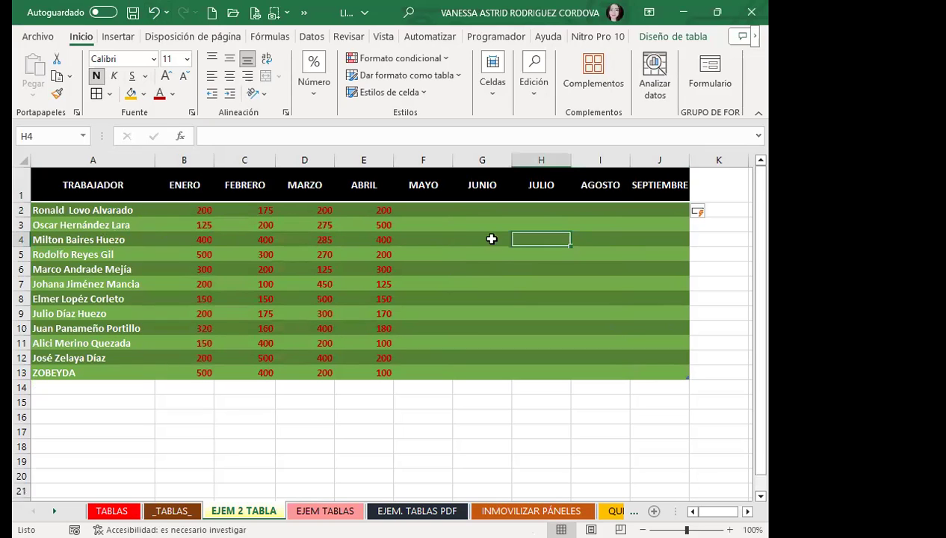
left_click(426, 249)
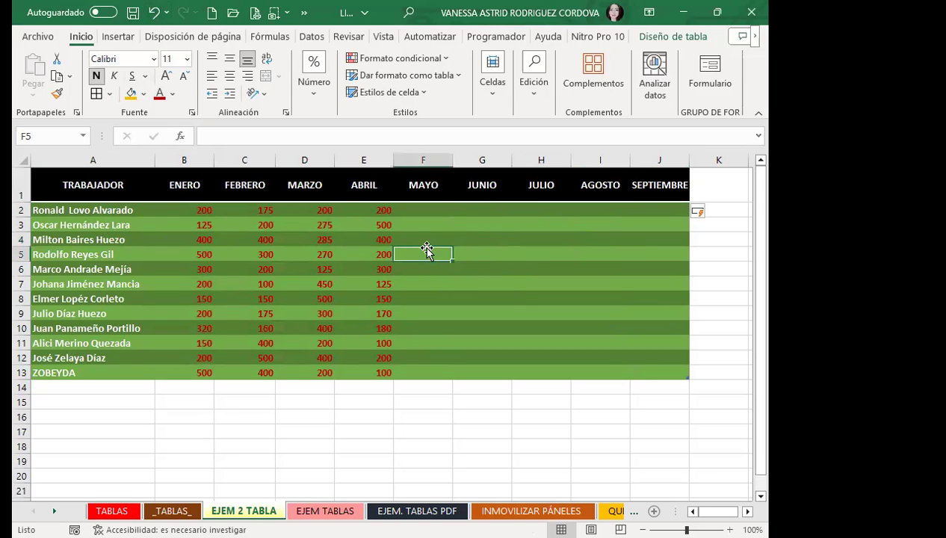
left_click(428, 210)
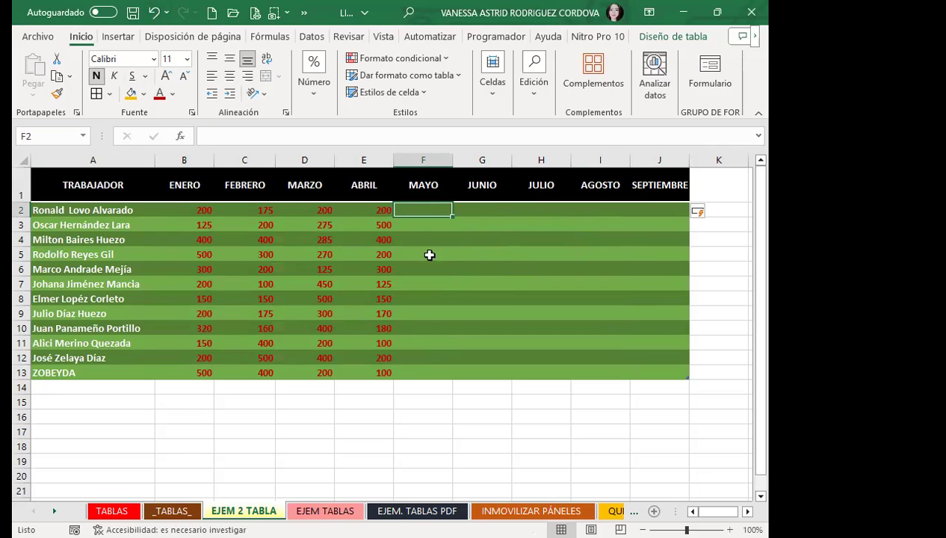
left_click(450, 239)
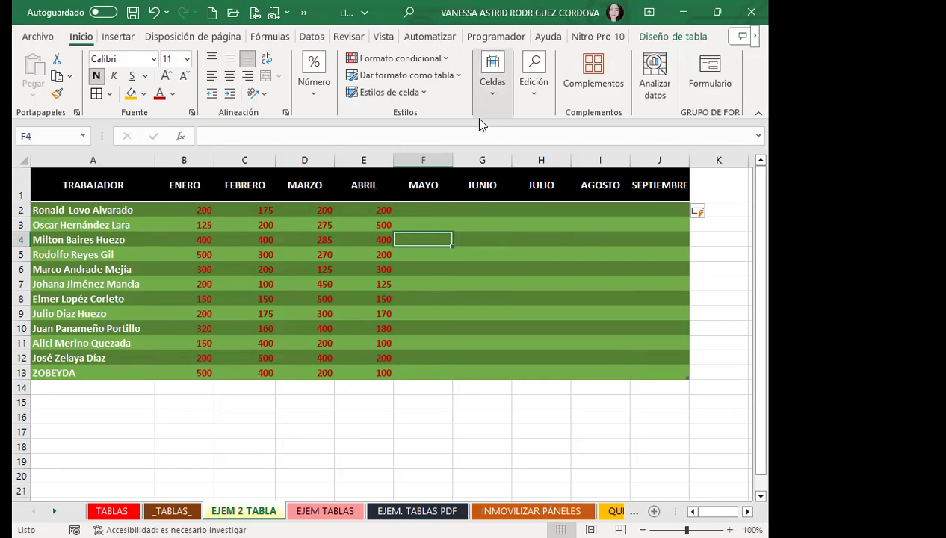
left_click(470, 210)
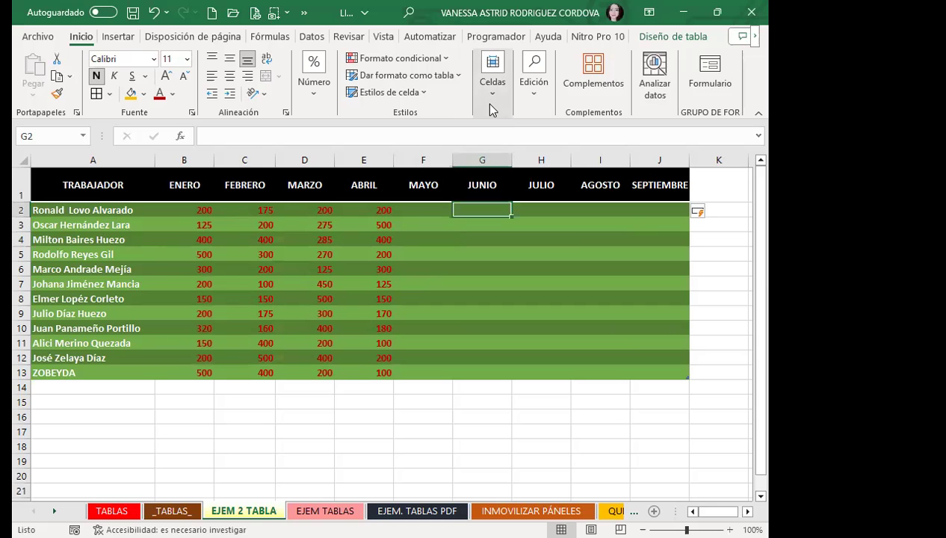
Apply the Azul claro, Estilo de tabla claro 16 style from the table style gallery.
left_click(637, 37)
left_click(596, 80)
scroll(527, 213, "up", 1)
scroll(568, 336, "down", 2)
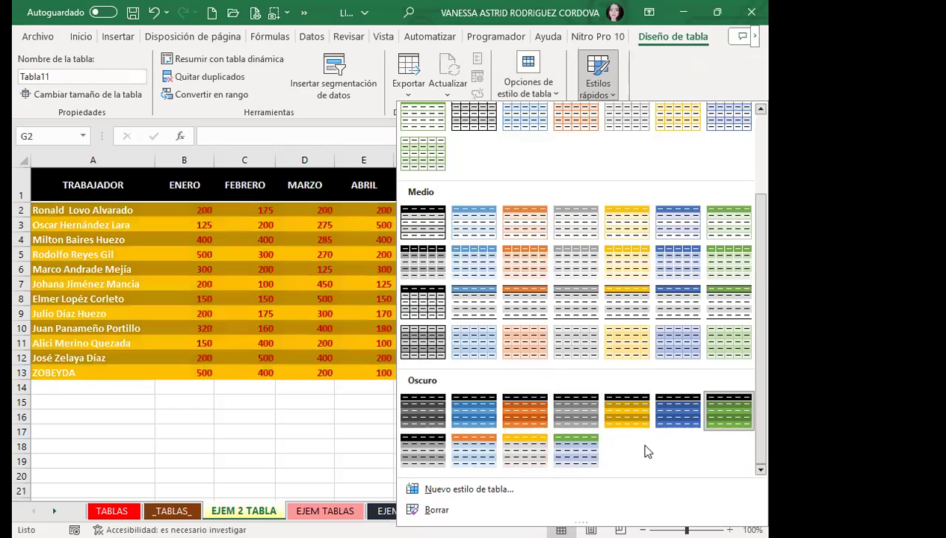
scroll(538, 299, "up", 2)
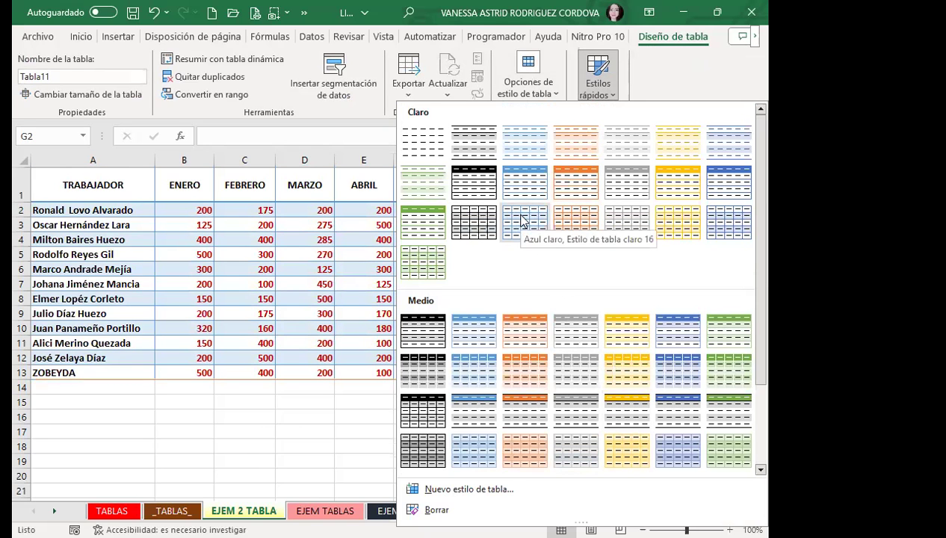
left_click(525, 222)
left_click(470, 239)
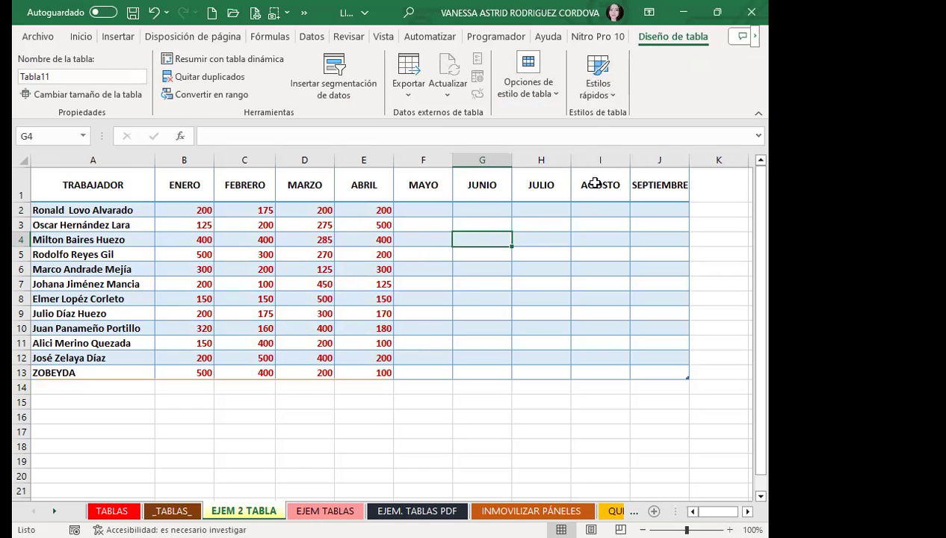
left_click(598, 79)
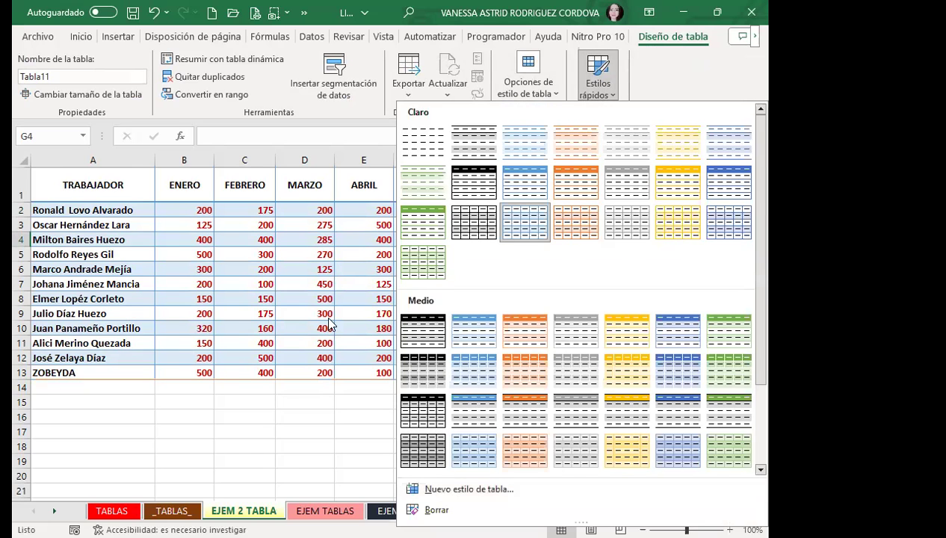
left_click(530, 280)
left_click_drag(530, 282, 530, 269)
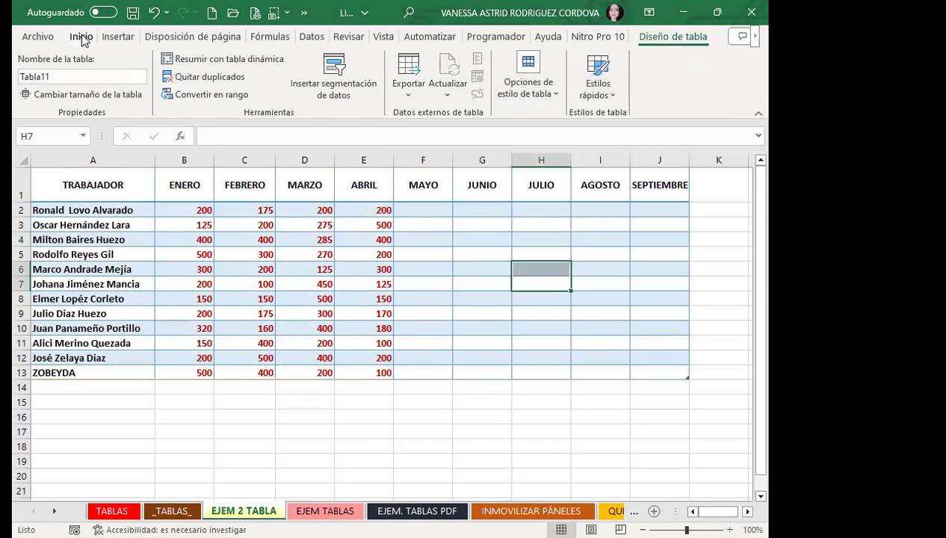
left_click(81, 38)
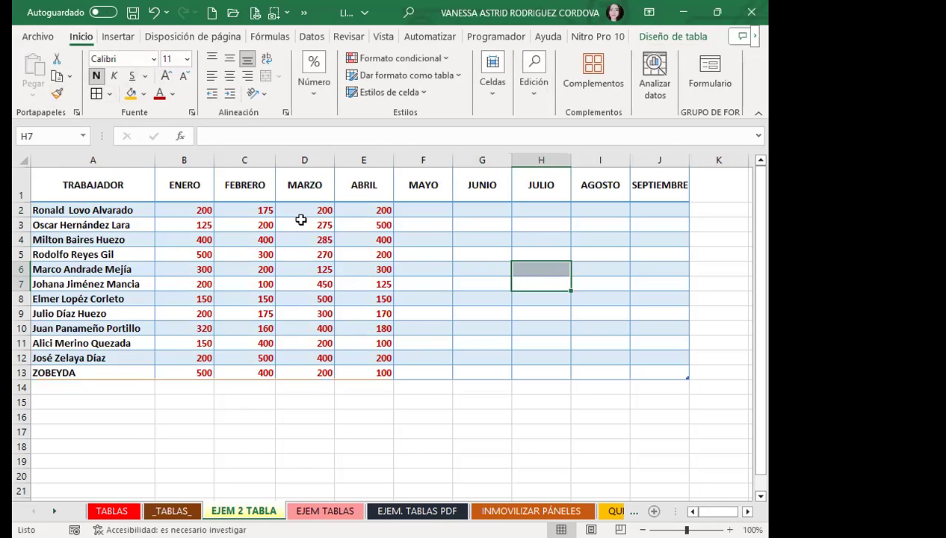
left_click(431, 209)
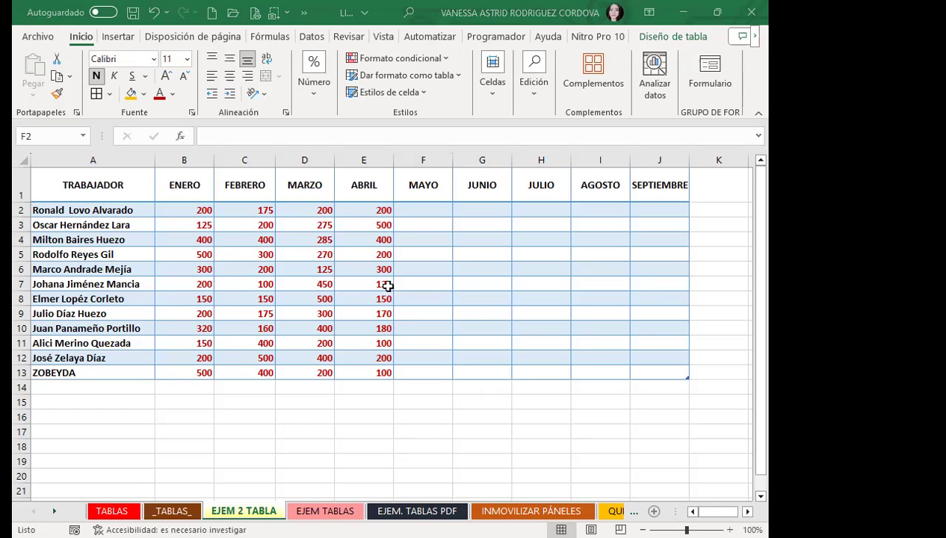
left_click(441, 267)
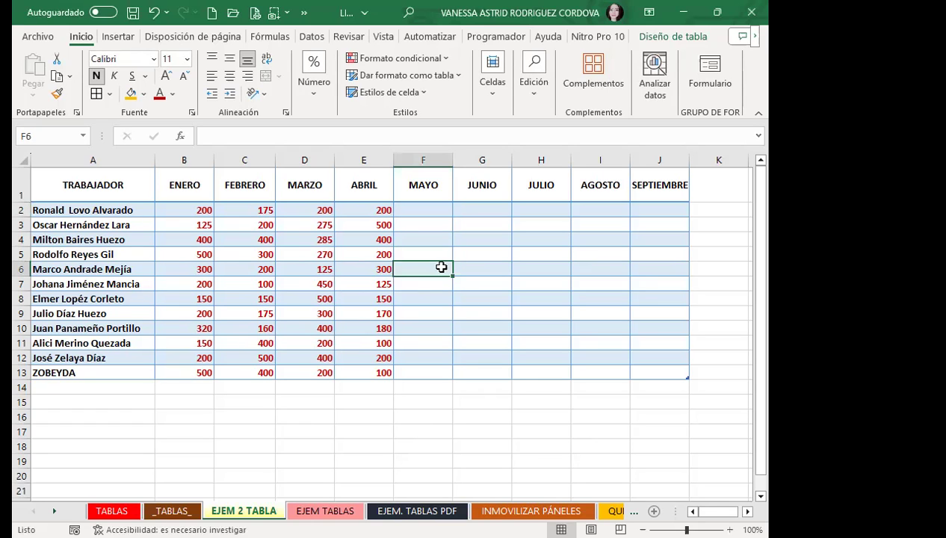